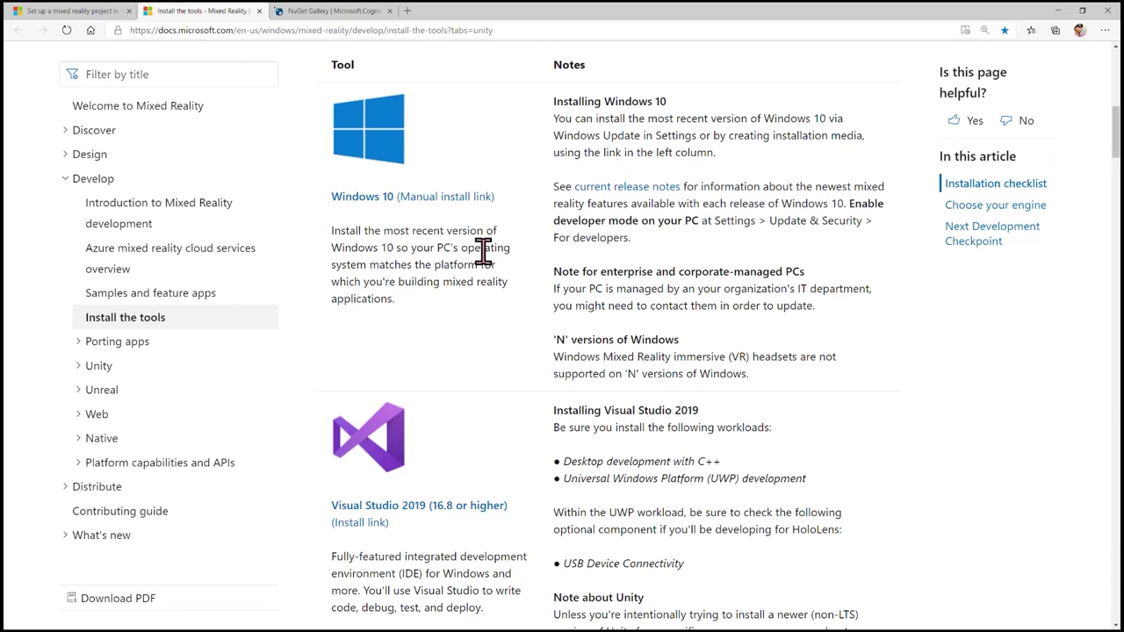
Review the Windows 10, Visual Studio 2019 and Windows 10 SDK entries in the installation checklist, then view the NuGet Gallery page.
{"action": "left_click_drag", "start_coordinate": [1115, 154], "coordinate": [1118, 183]}
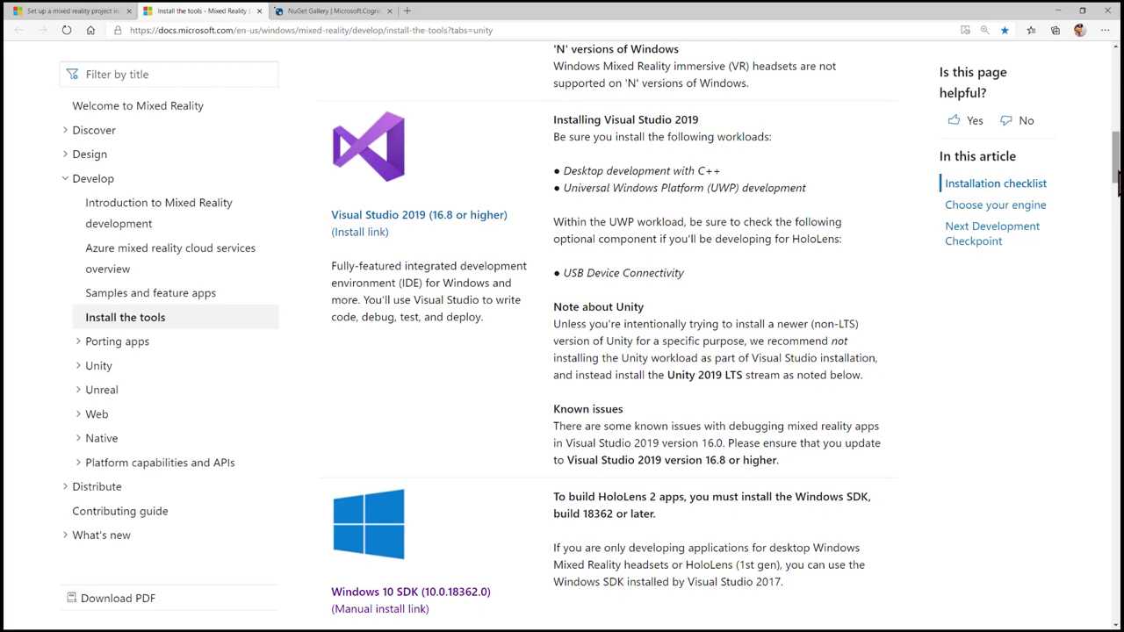
{"action": "left_click_drag", "start_coordinate": [1118, 182], "coordinate": [1117, 204]}
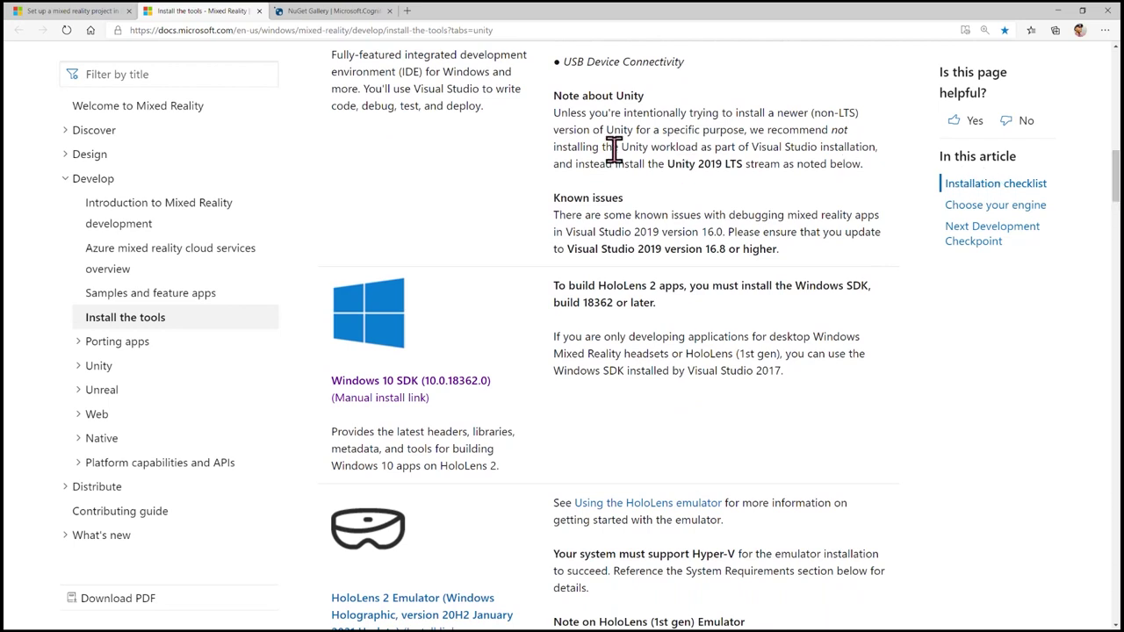
{"action": "left_click", "coordinate": [303, 12]}
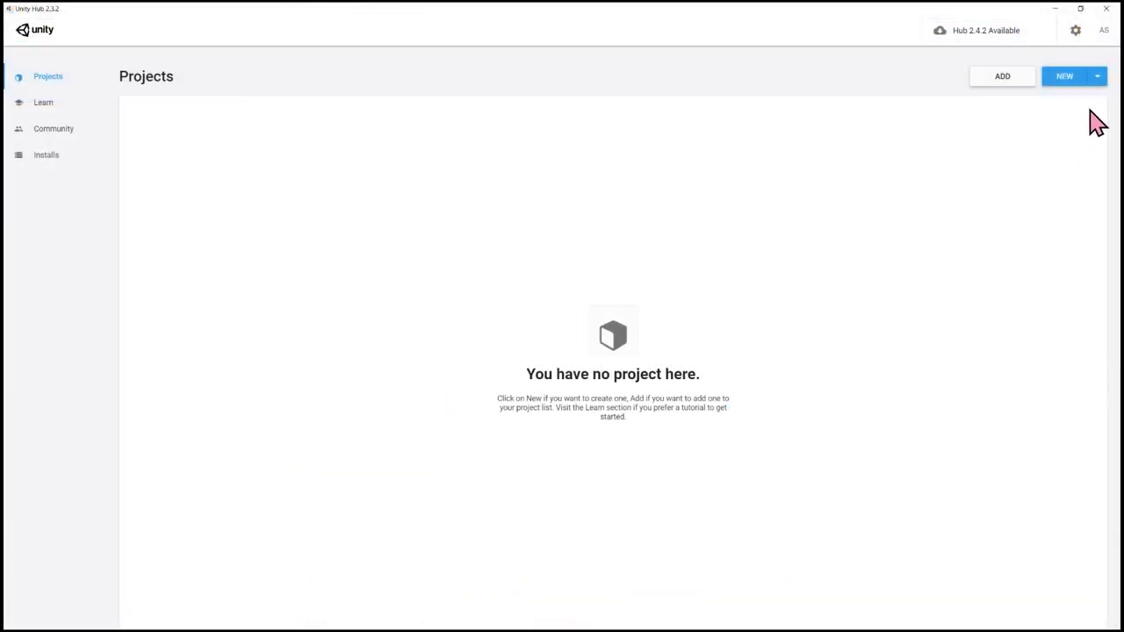
Switch to Unity Hub and create a new 3D project named mr-bot.
{"action": "left_click", "coordinate": [1075, 85]}
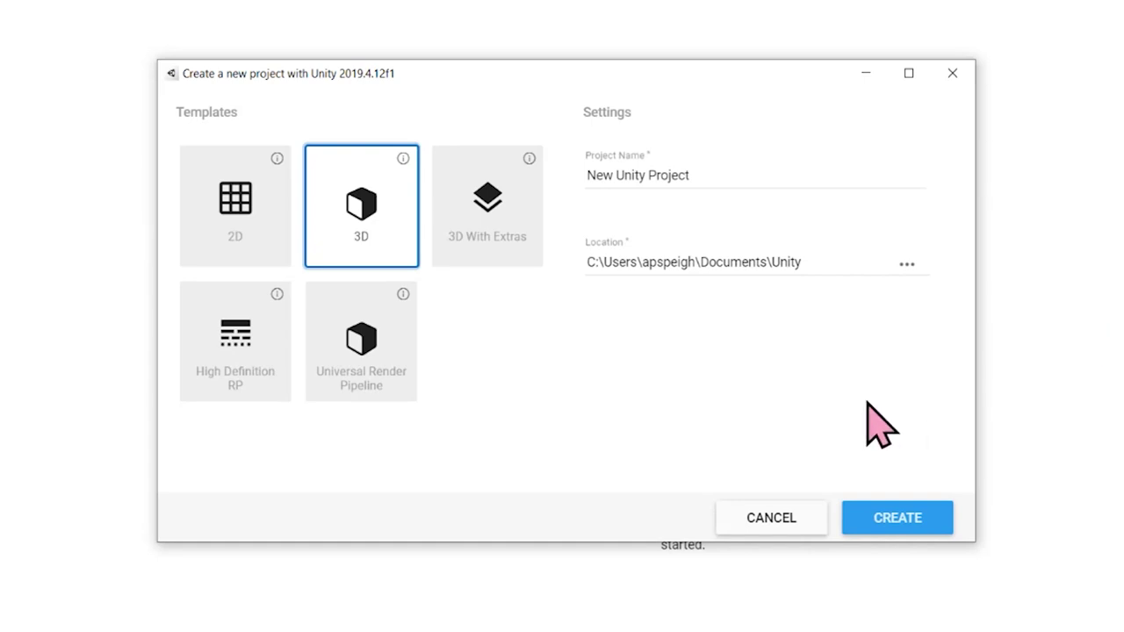
{"action": "left_click", "coordinate": [837, 179]}
{"action": "key", "text": "ctrl+a"}
{"action": "type", "text": "mr-bot"}
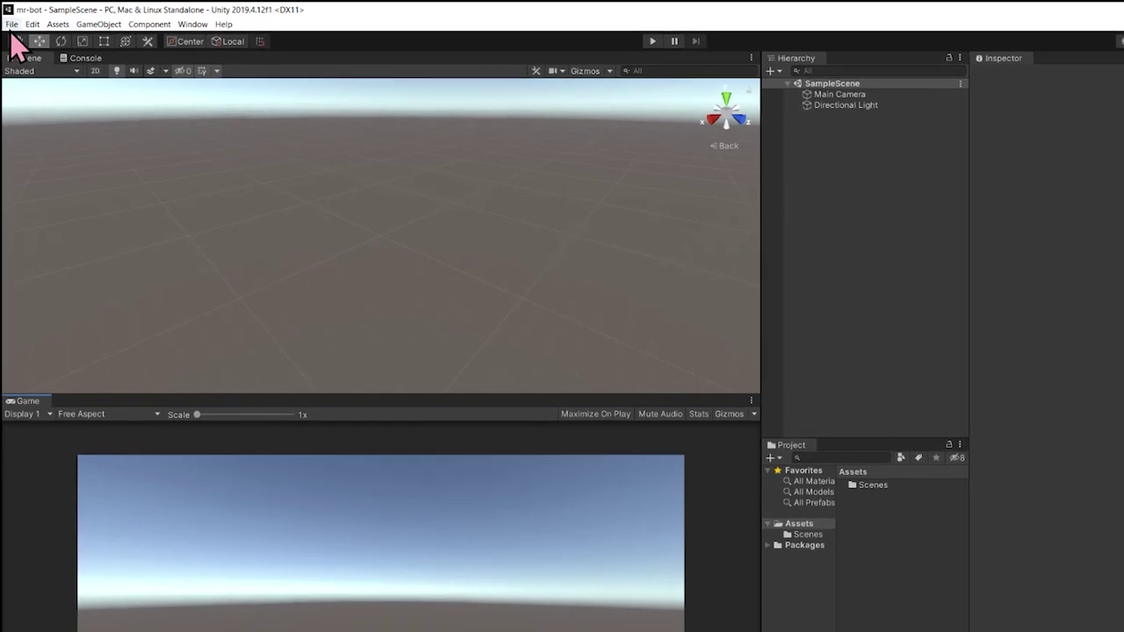
Switch the project's build platform to Universal Windows Platform.
{"action": "left_click", "coordinate": [11, 19]}
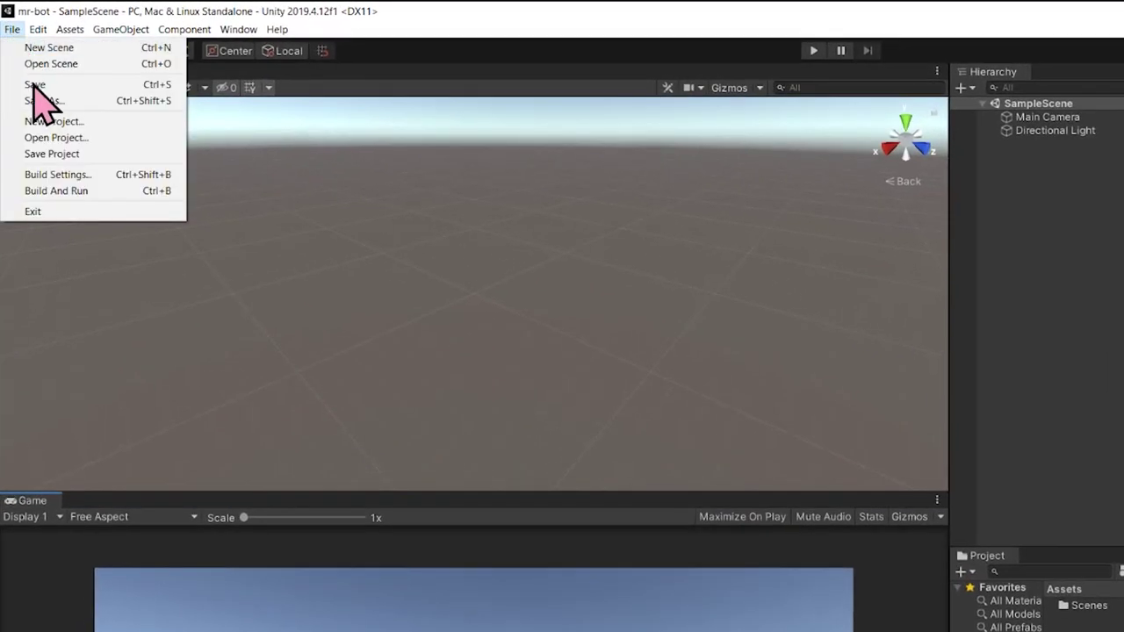
{"action": "left_click", "coordinate": [88, 177]}
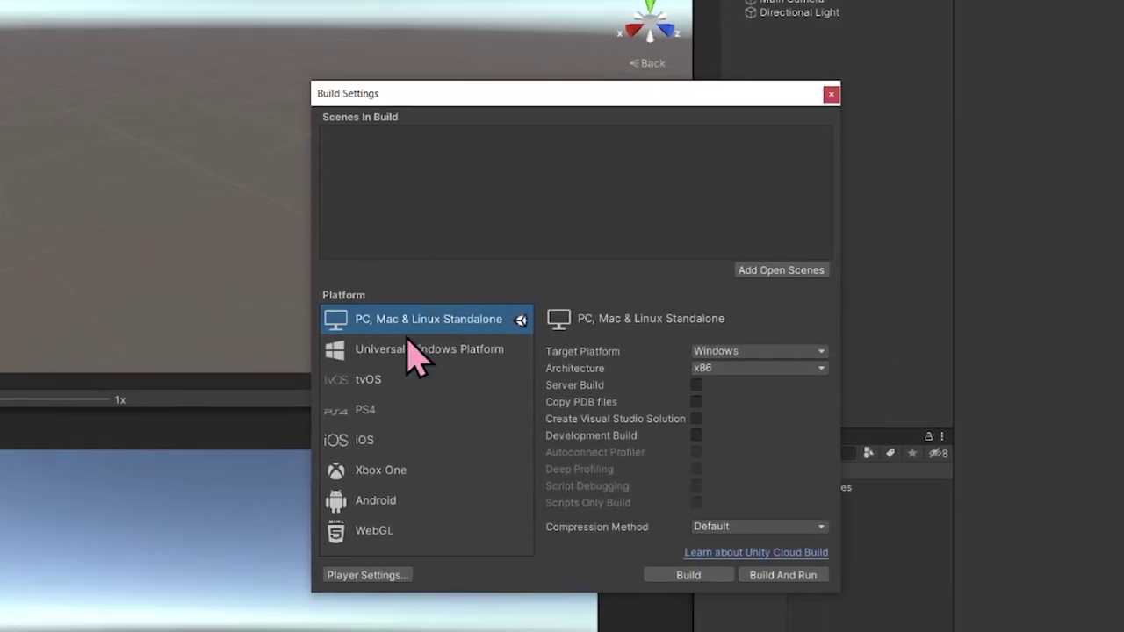
{"action": "left_click", "coordinate": [411, 351]}
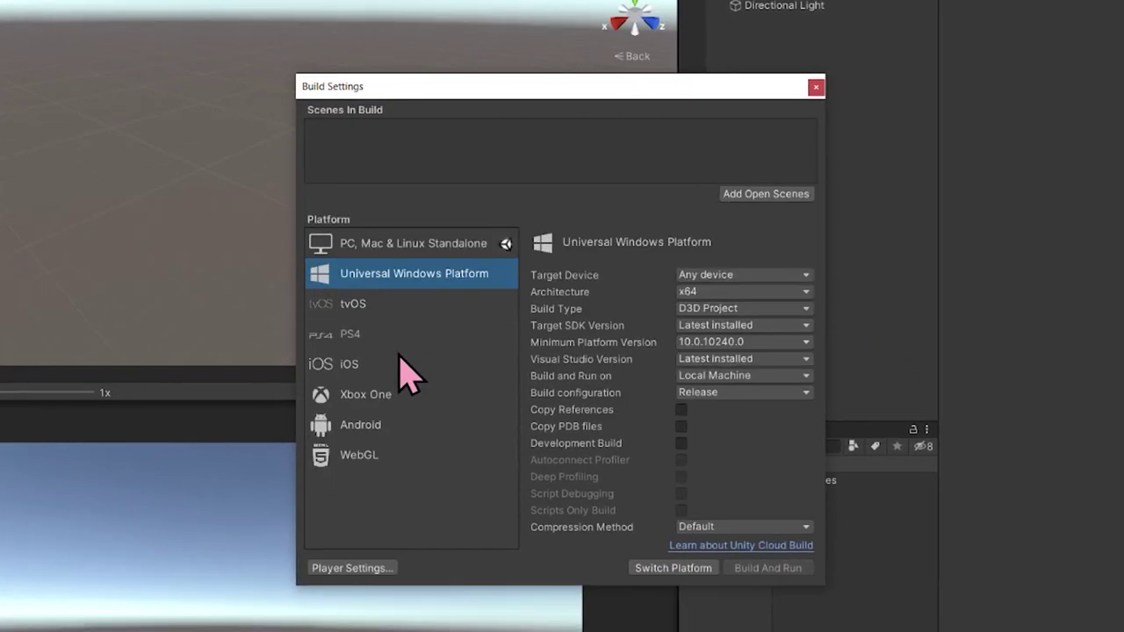
{"action": "left_click", "coordinate": [694, 571]}
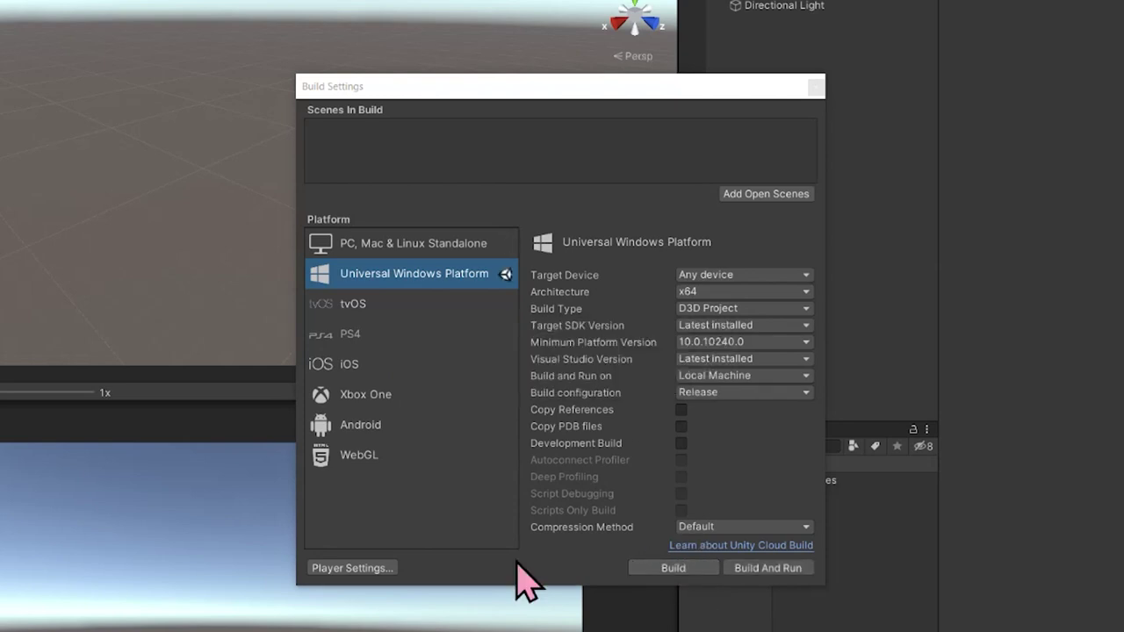
Enable Virtual Reality Supported in the Universal Windows Platform player's XR settings and check which SDKs can be added.
{"action": "left_click", "coordinate": [376, 520]}
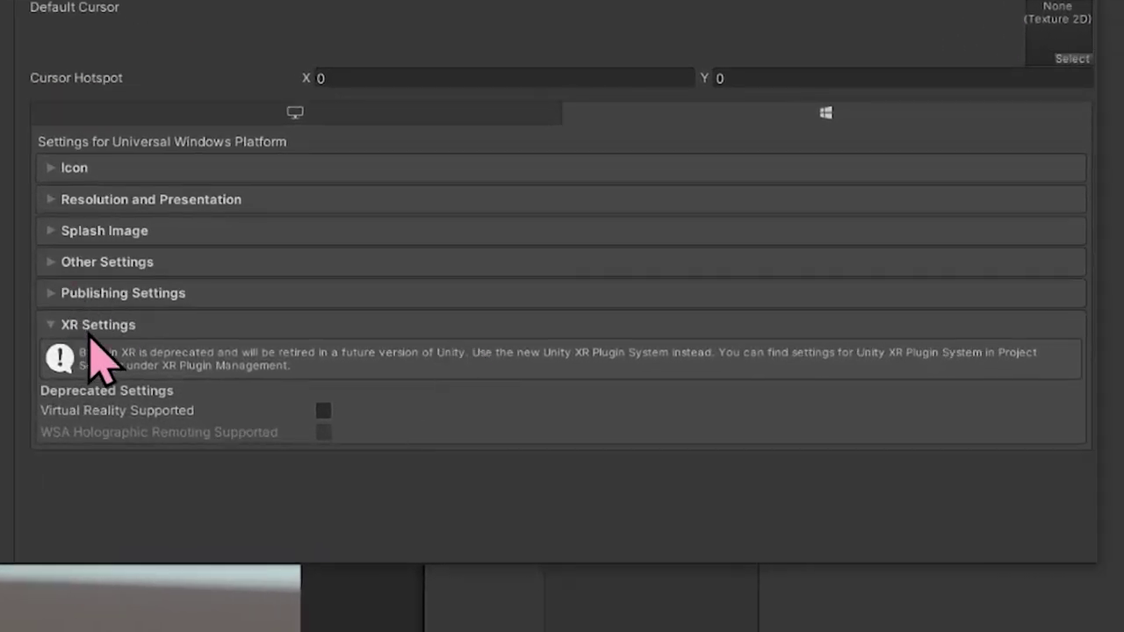
{"action": "left_click", "coordinate": [323, 412]}
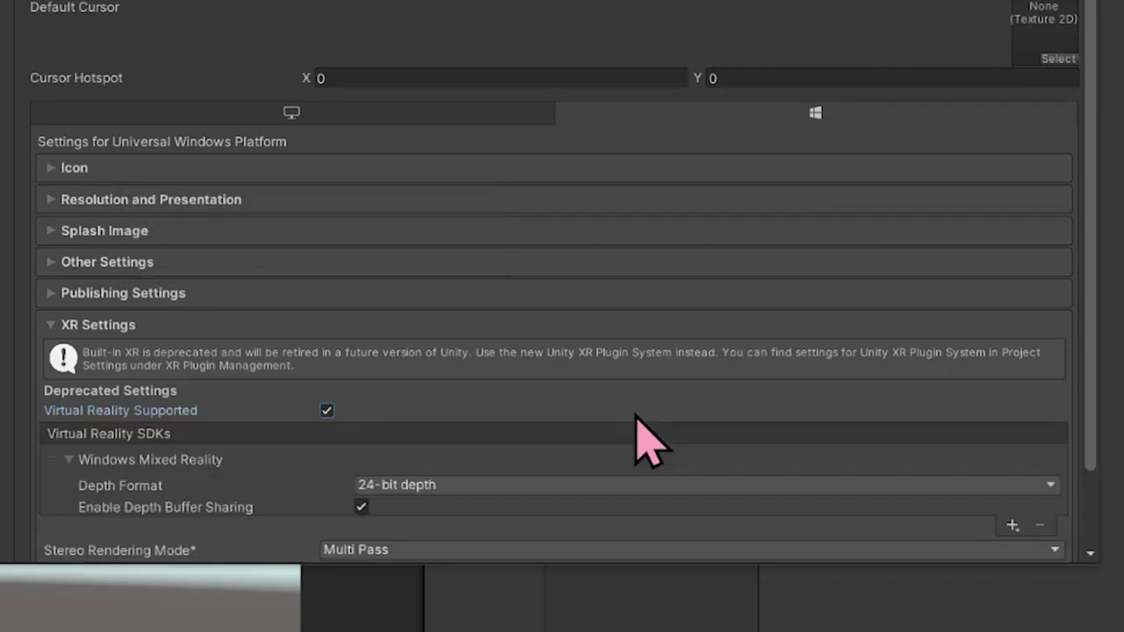
{"action": "scroll", "coordinate": [650, 444], "scroll_direction": "down", "scroll_amount": 2}
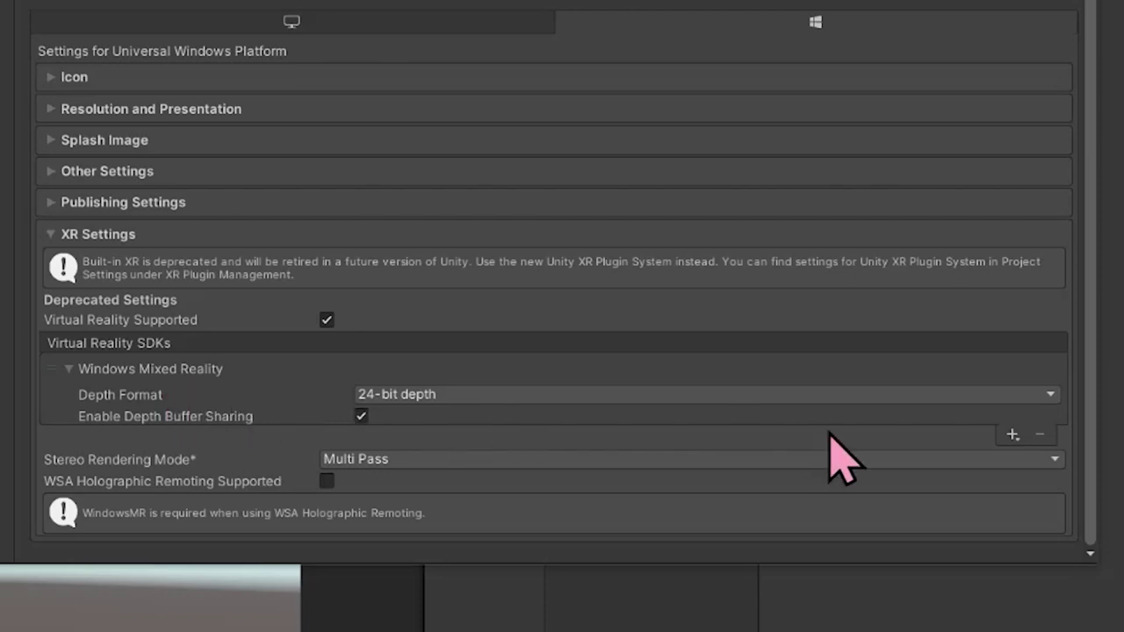
{"action": "left_click", "coordinate": [1014, 436]}
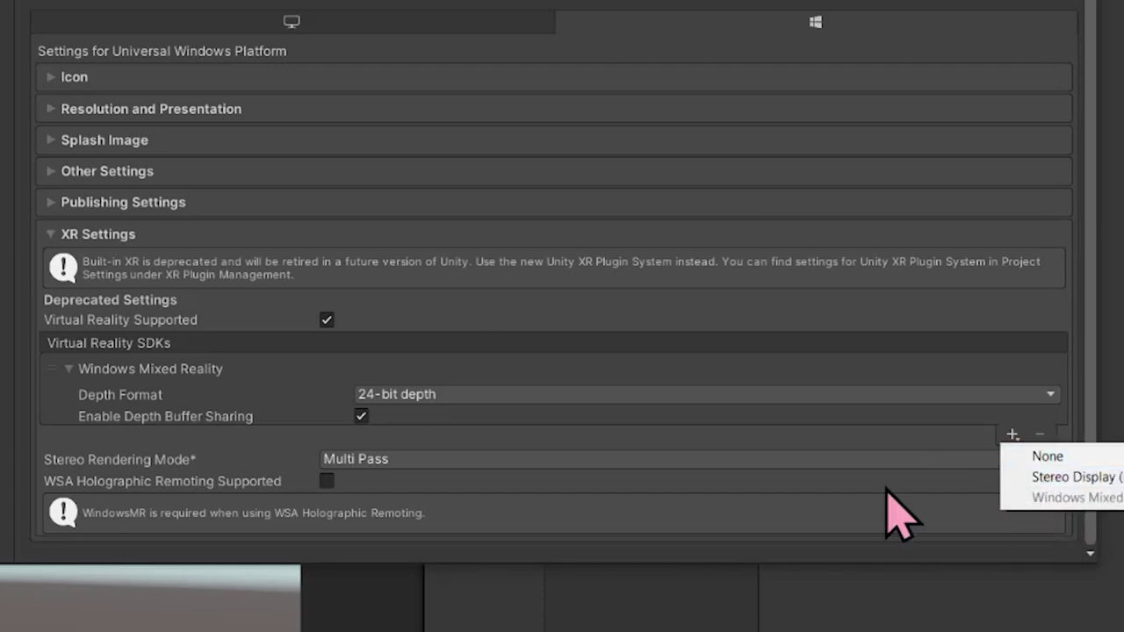
Set the Windows Mixed Reality depth format to 16-bit depth and the stereo rendering mode to Single Pass Instanced.
{"action": "left_click", "coordinate": [430, 404]}
{"action": "left_click", "coordinate": [430, 399]}
{"action": "left_click", "coordinate": [473, 418]}
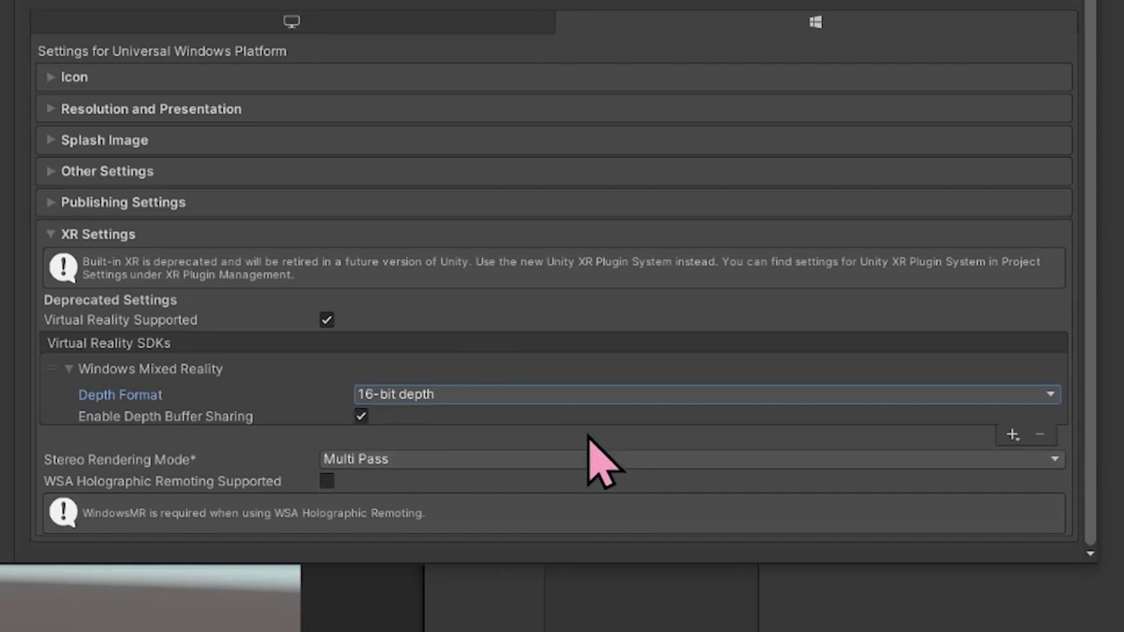
{"action": "left_click", "coordinate": [429, 466]}
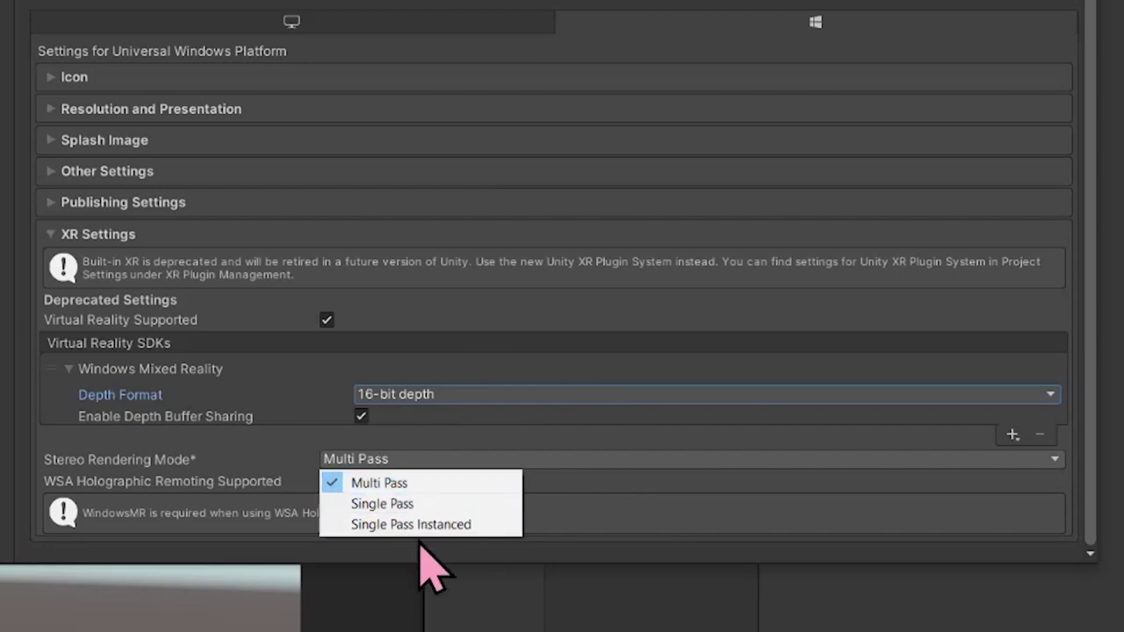
{"action": "left_click", "coordinate": [431, 525]}
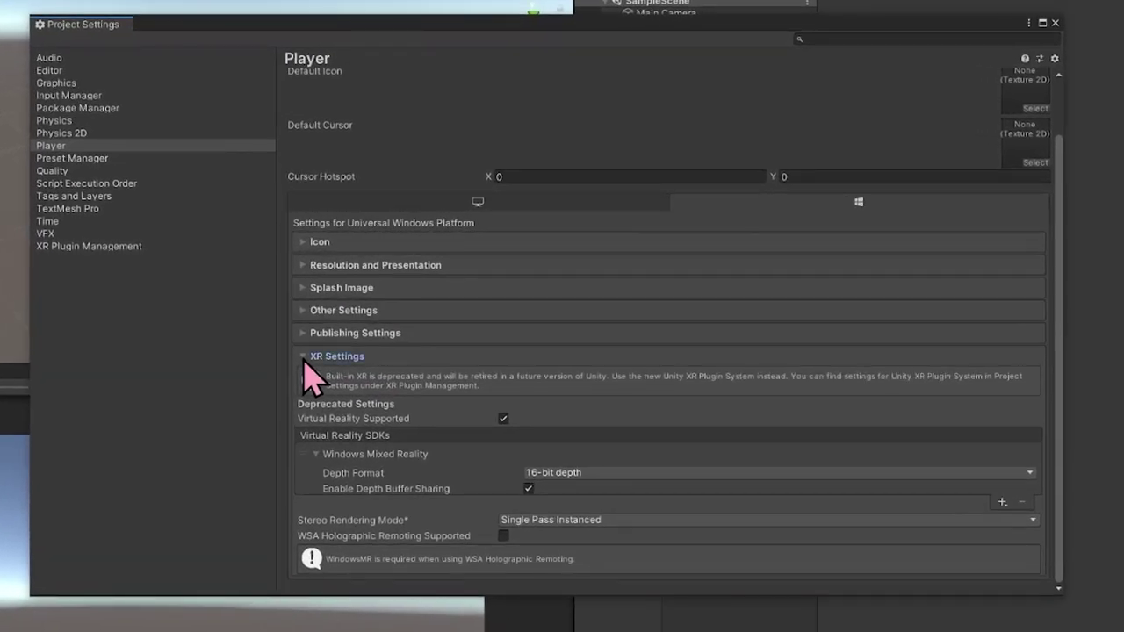
Enable the InternetClient, InternetClientServer, PrivateNetworkClientServer and Microphone capabilities in the publishing settings, and close the project and build settings.
{"action": "left_click", "coordinate": [304, 357]}
{"action": "left_click", "coordinate": [305, 399]}
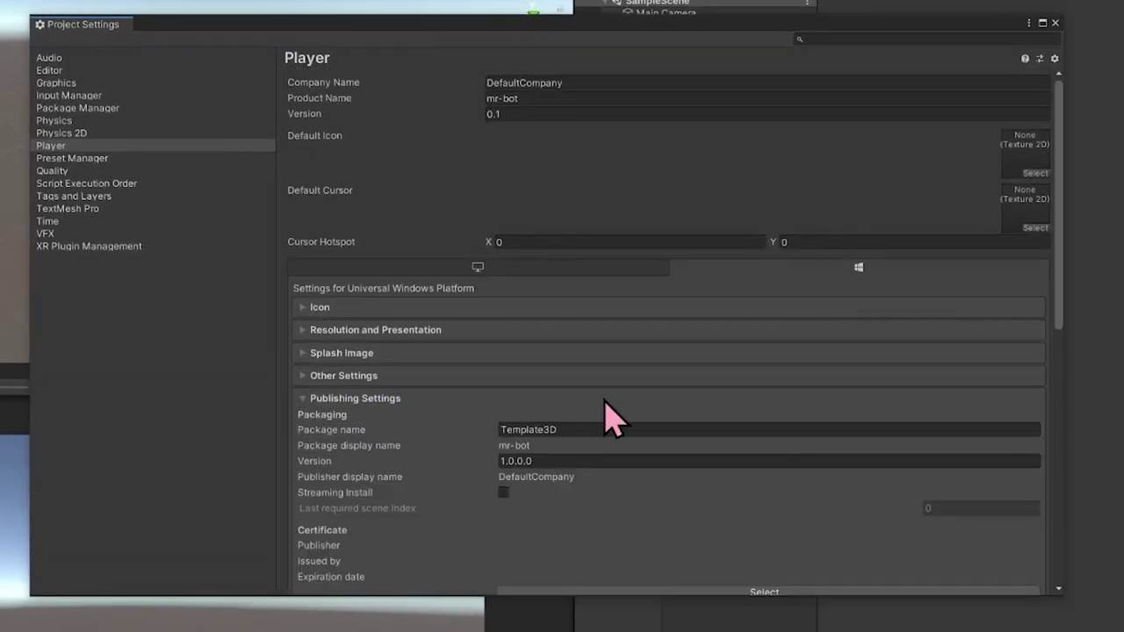
{"action": "left_click_drag", "start_coordinate": [1057, 202], "coordinate": [1050, 491]}
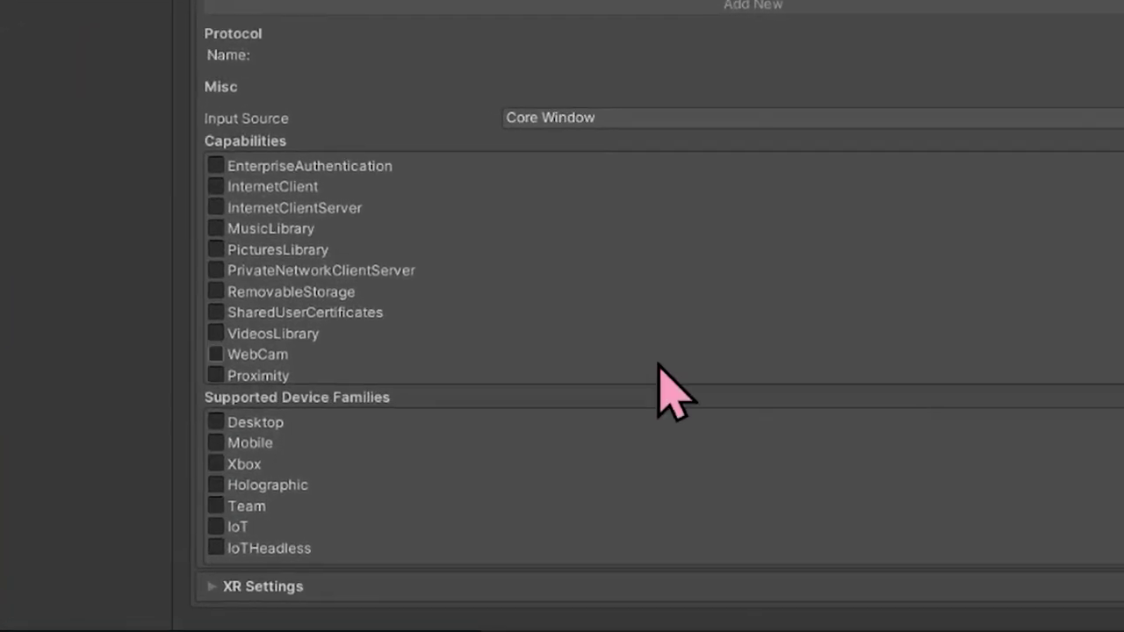
{"action": "left_click", "coordinate": [221, 194]}
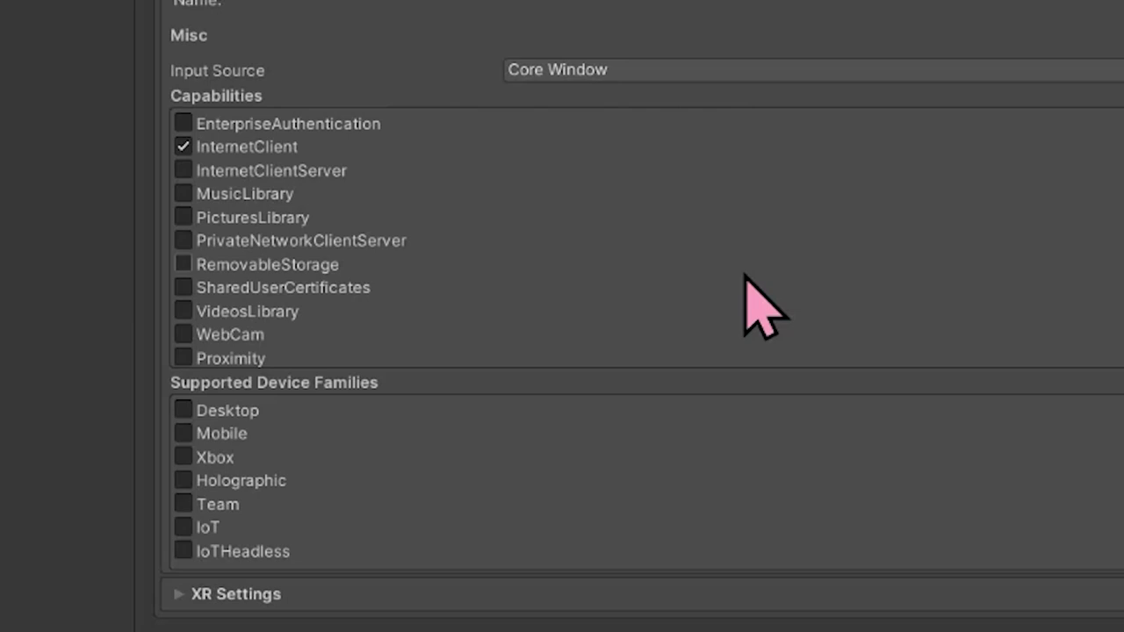
{"action": "left_click", "coordinate": [334, 172]}
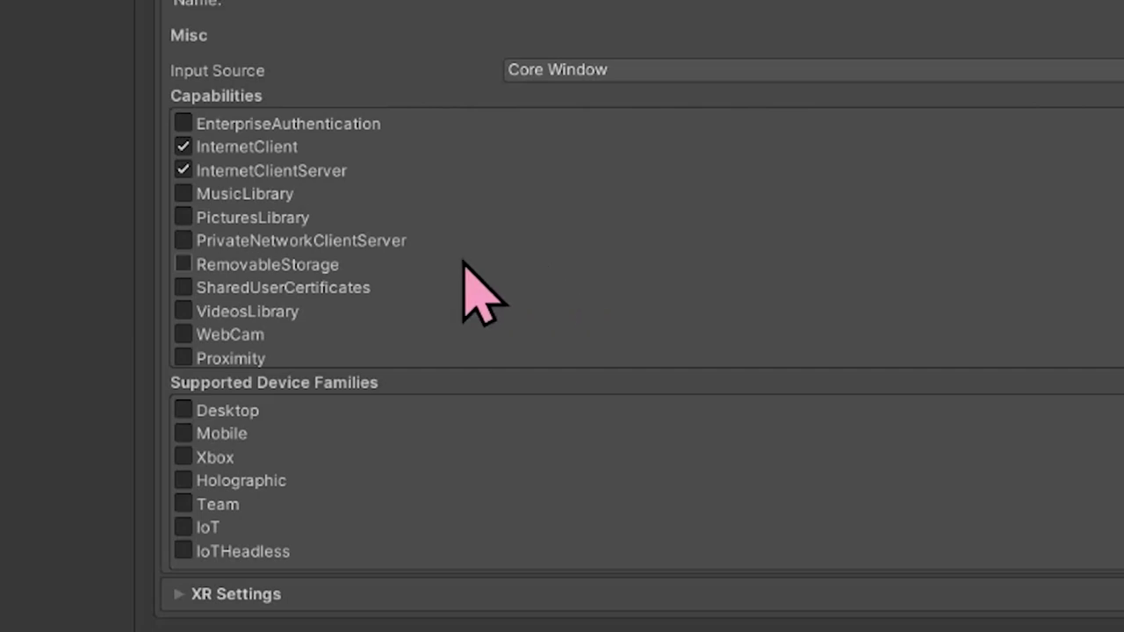
{"action": "left_click", "coordinate": [275, 241]}
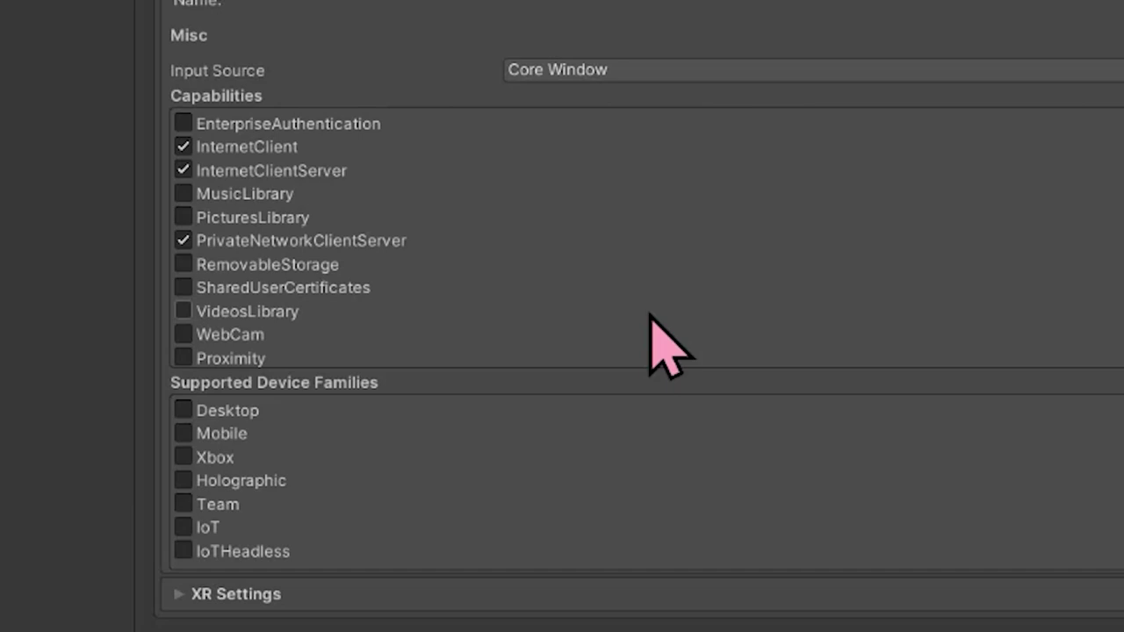
{"action": "scroll", "coordinate": [523, 289], "scroll_direction": "down", "scroll_amount": 2}
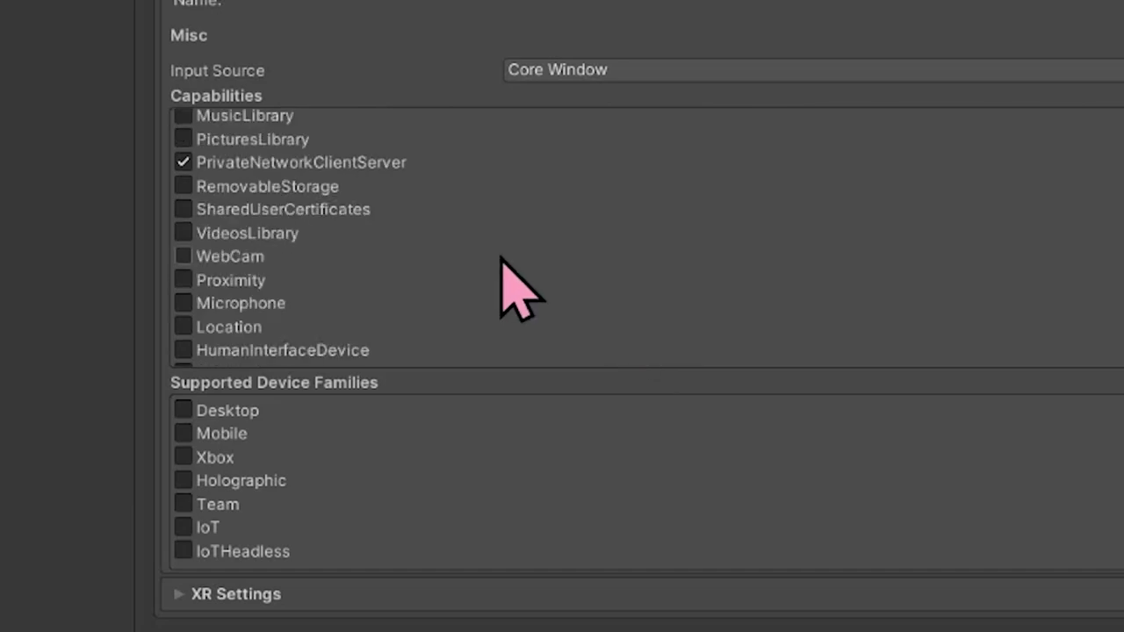
{"action": "left_click", "coordinate": [265, 305]}
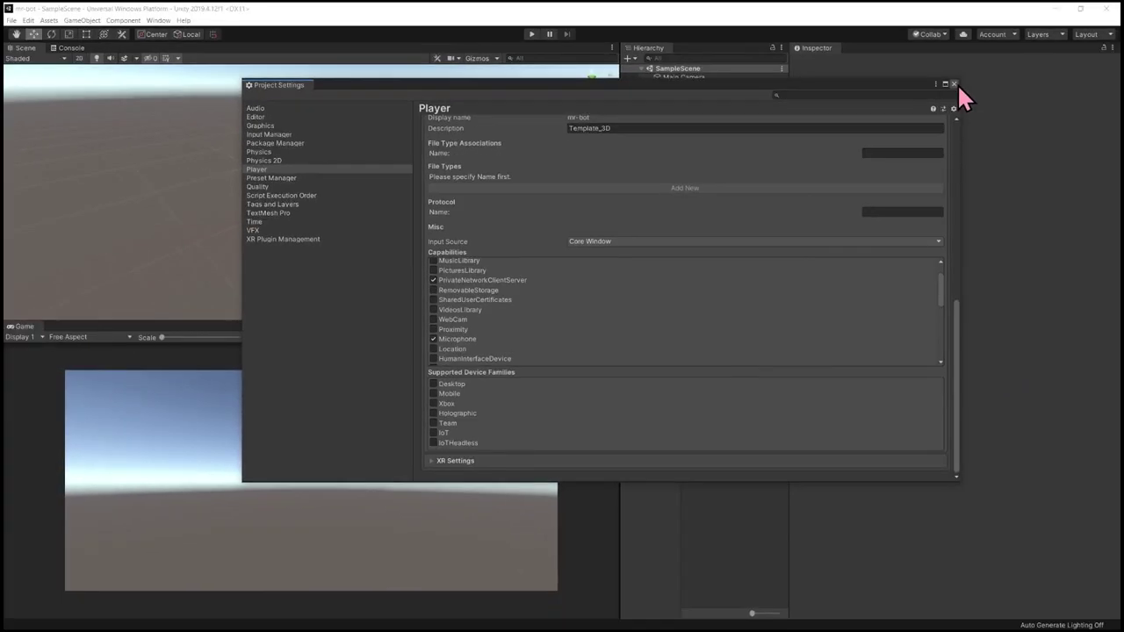
{"action": "left_click", "coordinate": [955, 84]}
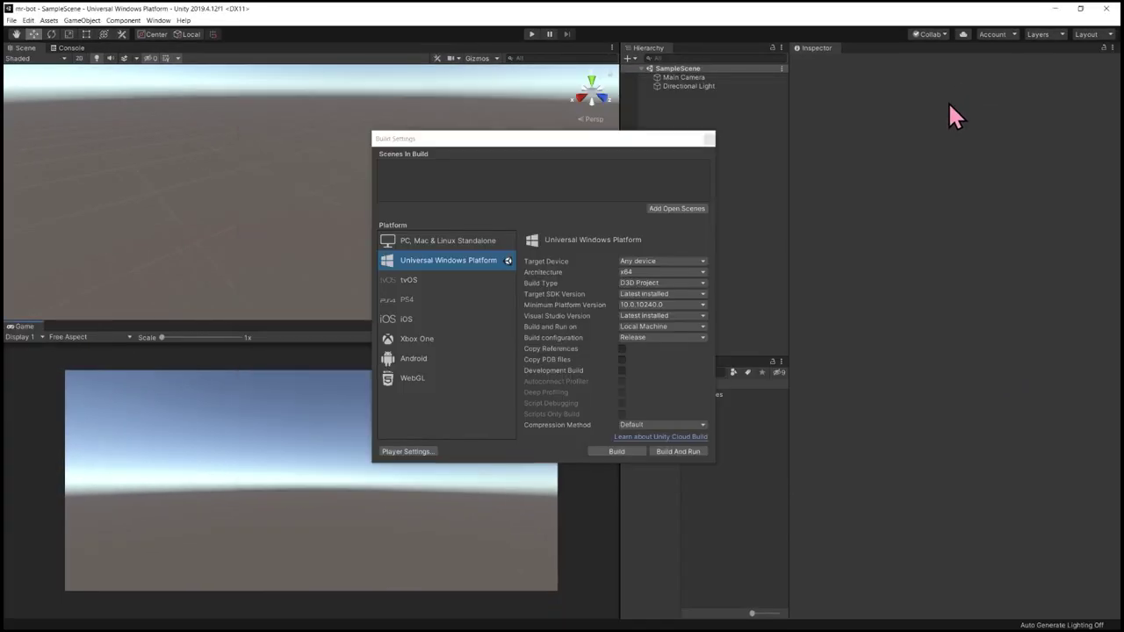
{"action": "left_click", "coordinate": [709, 138]}
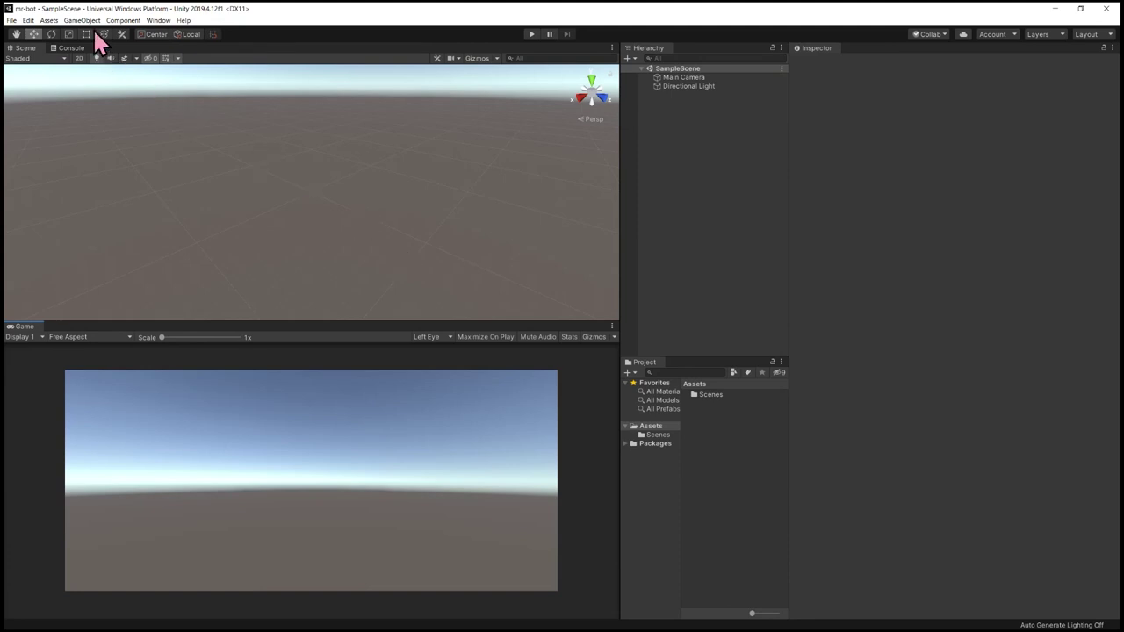
Import all contents of the custom package Microsoft.CognitiveServices.Speech.1.12.1 from the Documents\Unity\Packages folder.
{"action": "left_click", "coordinate": [49, 22]}
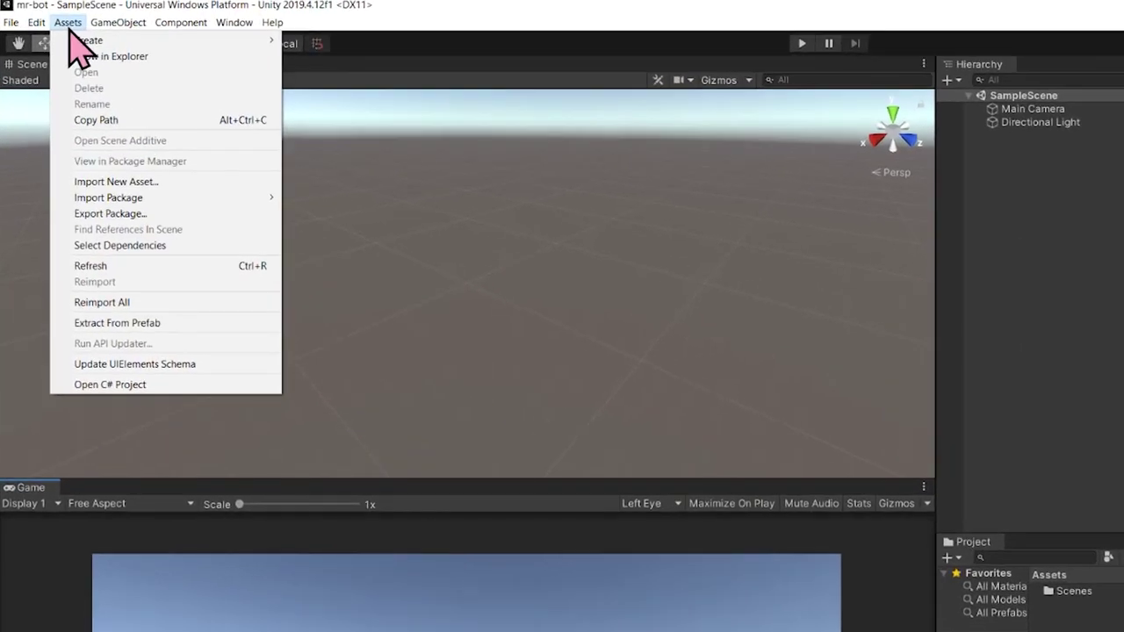
{"action": "mouse_move", "coordinate": [220, 199]}
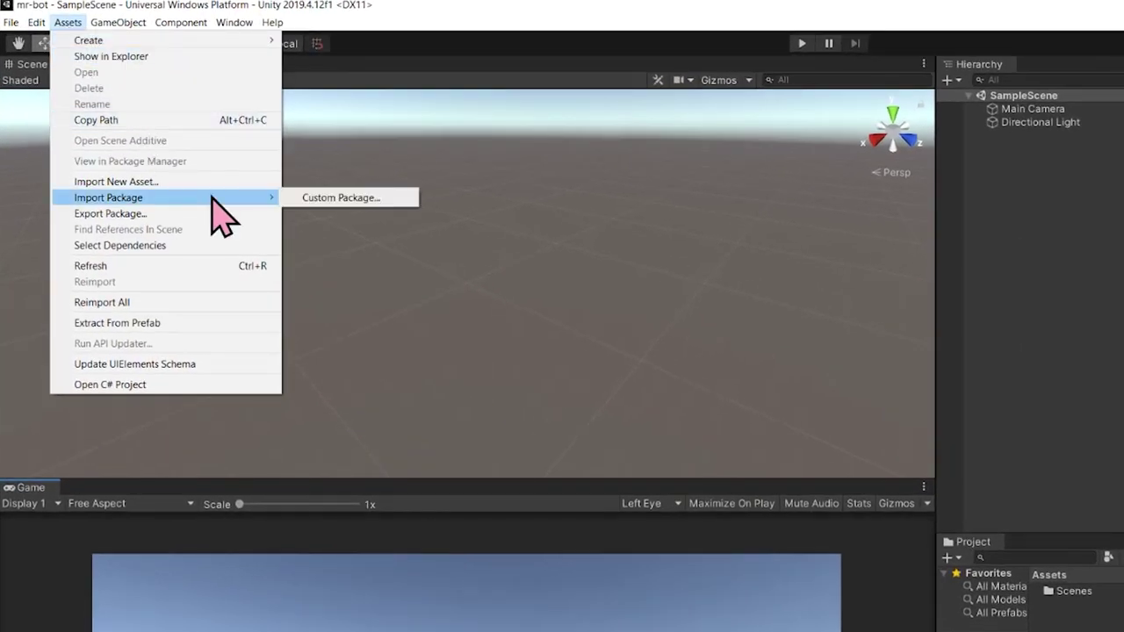
{"action": "left_click", "coordinate": [360, 199]}
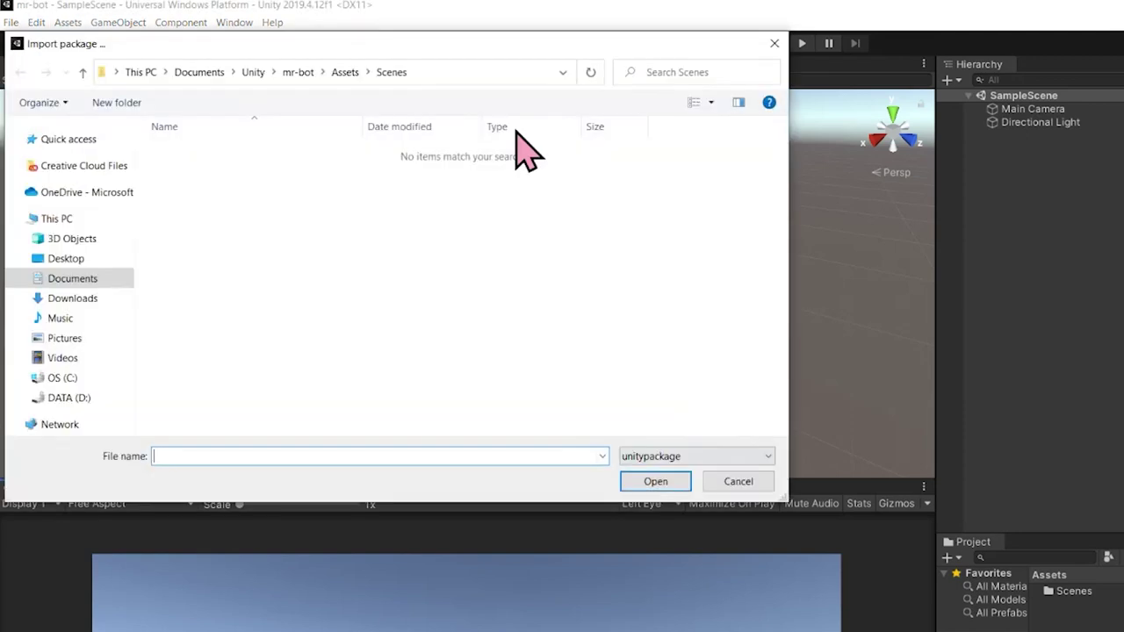
{"action": "left_click", "coordinate": [249, 72]}
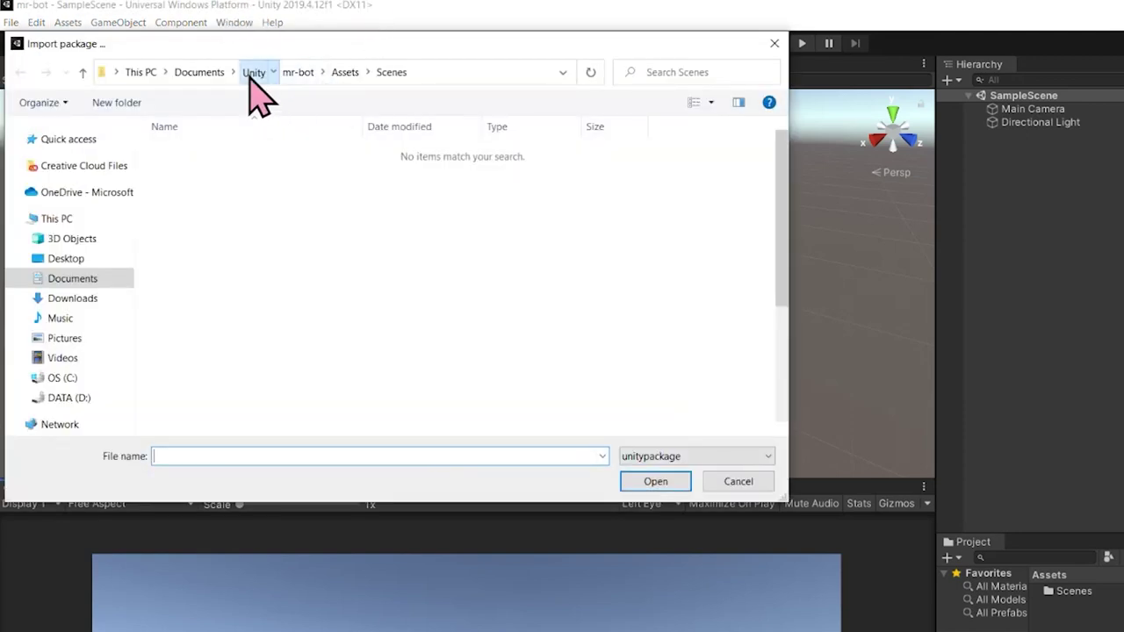
{"action": "scroll", "coordinate": [267, 254], "scroll_direction": "down", "scroll_amount": 4}
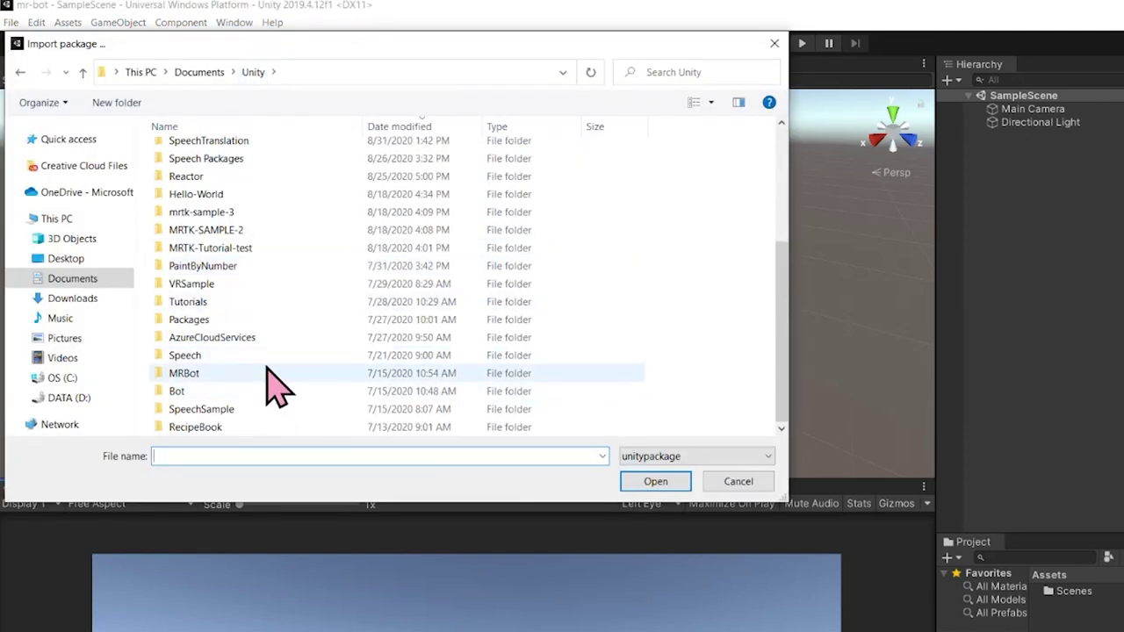
{"action": "double_click", "coordinate": [246, 321]}
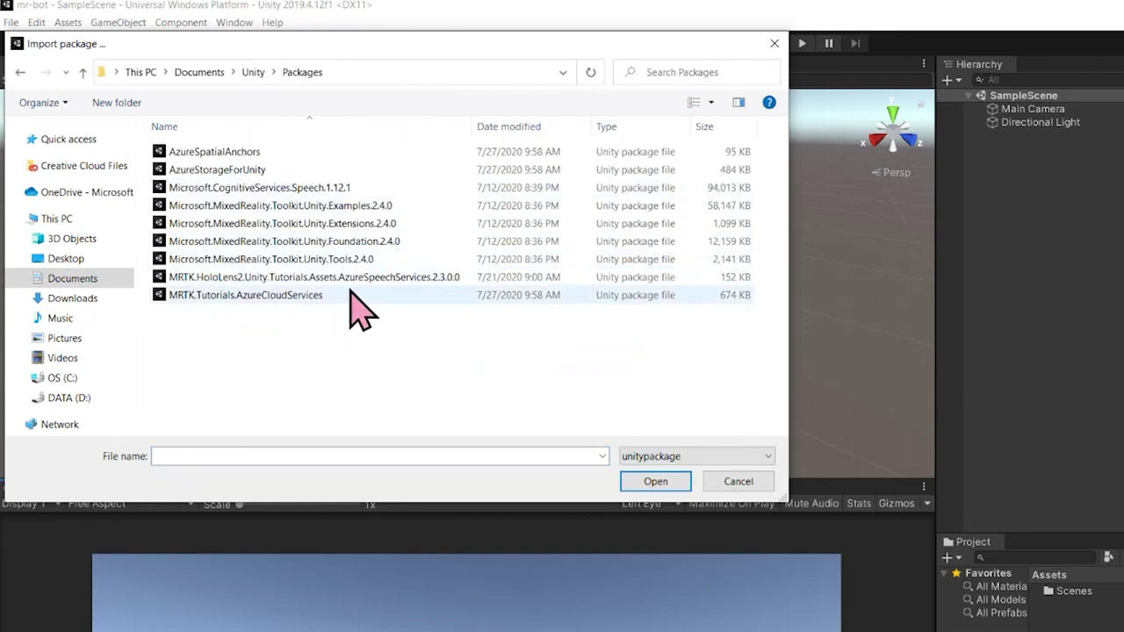
{"action": "left_click", "coordinate": [262, 188]}
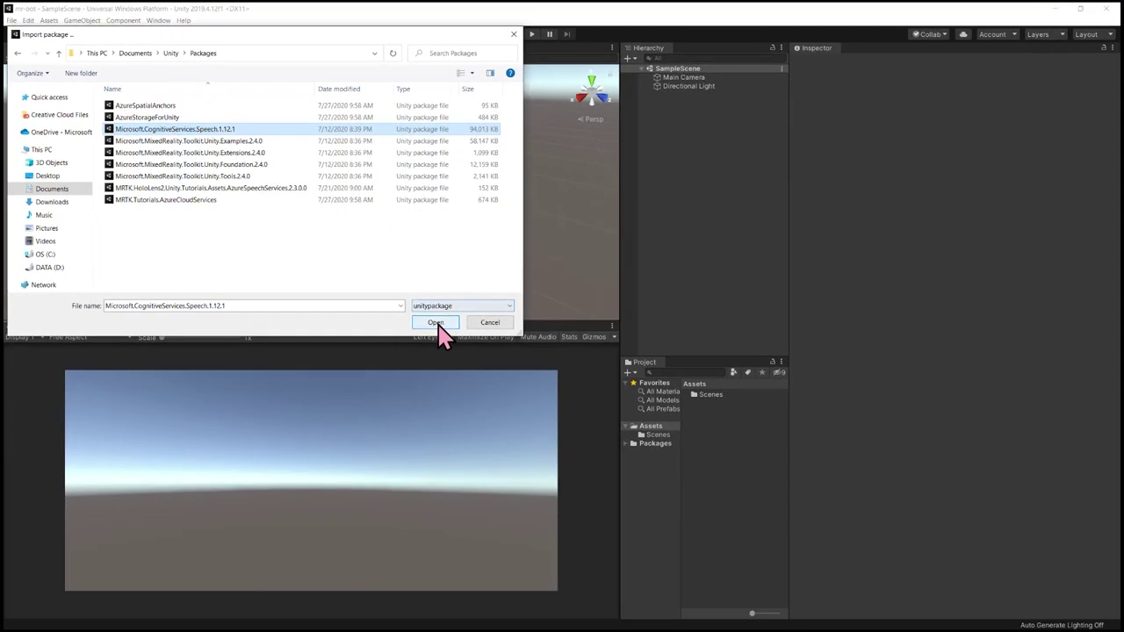
{"action": "left_click", "coordinate": [436, 323]}
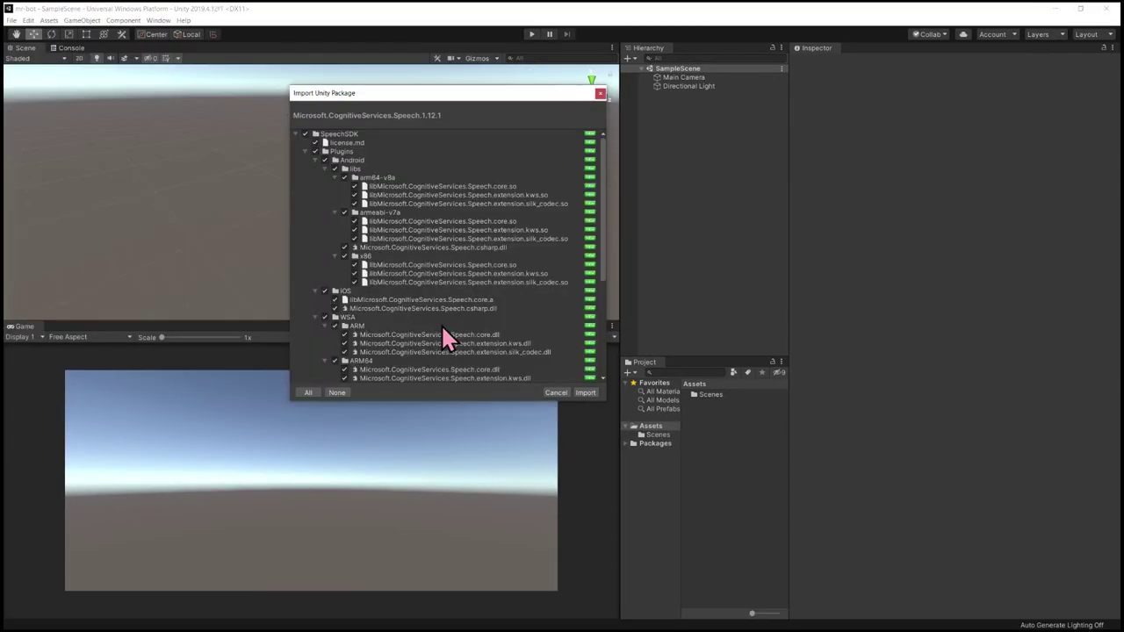
{"action": "left_click", "coordinate": [584, 393]}
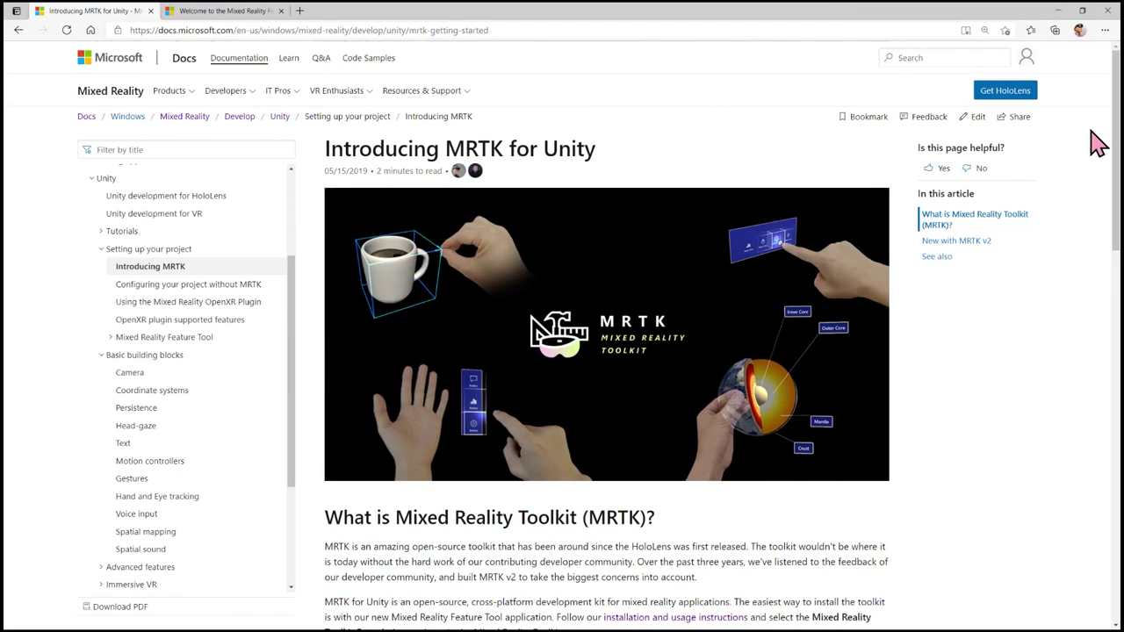
Read the Mixed Reality Toolkit overview on the Introducing MRTK for Unity documentation page in the browser.
{"action": "left_click_drag", "start_coordinate": [1115, 134], "coordinate": [1117, 299]}
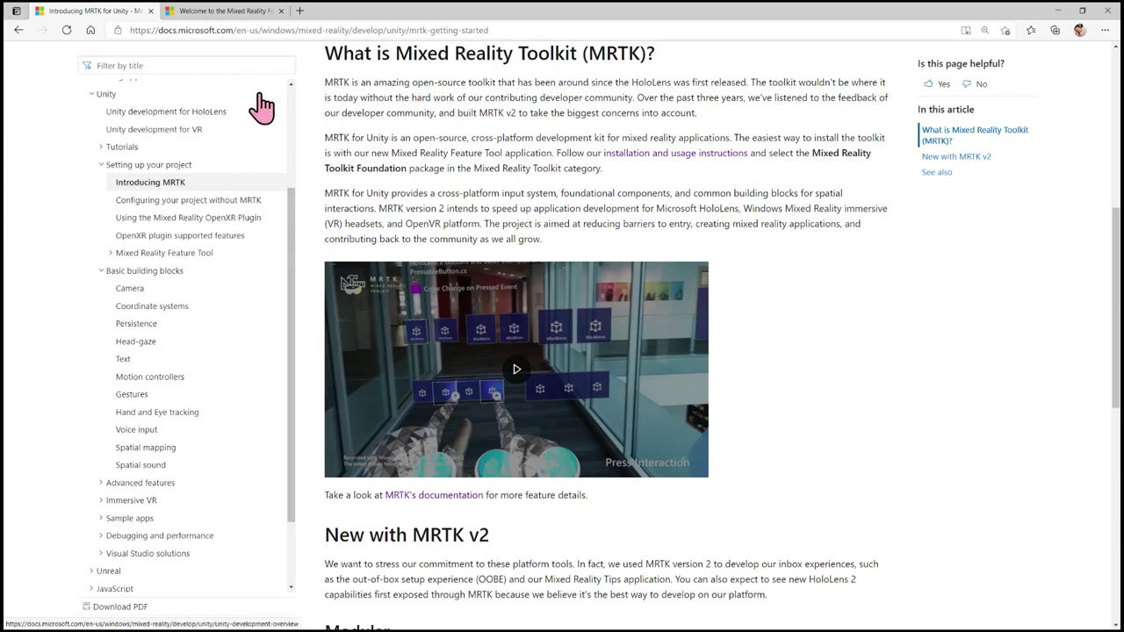
View the Mixed Reality Feature Tool documentation page, and in the Mixed Reality Feature Tool select Mixed Reality Toolkit Foundation version 2.5.4.
{"action": "left_click", "coordinate": [237, 11]}
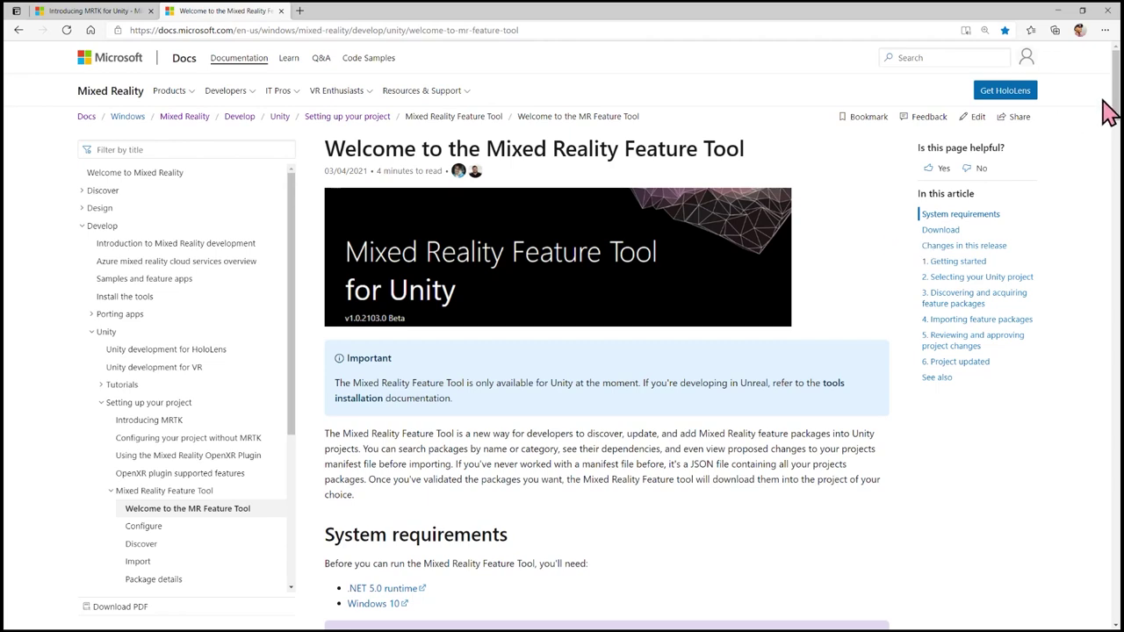
{"action": "left_click_drag", "start_coordinate": [1115, 101], "coordinate": [1115, 213]}
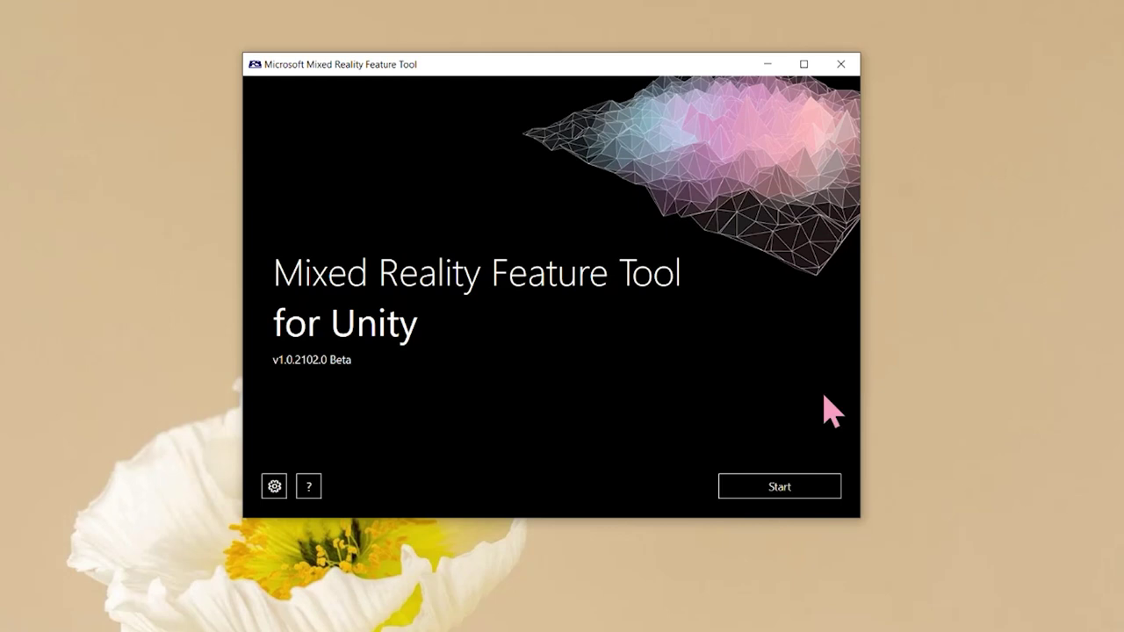
{"action": "left_click", "coordinate": [804, 495]}
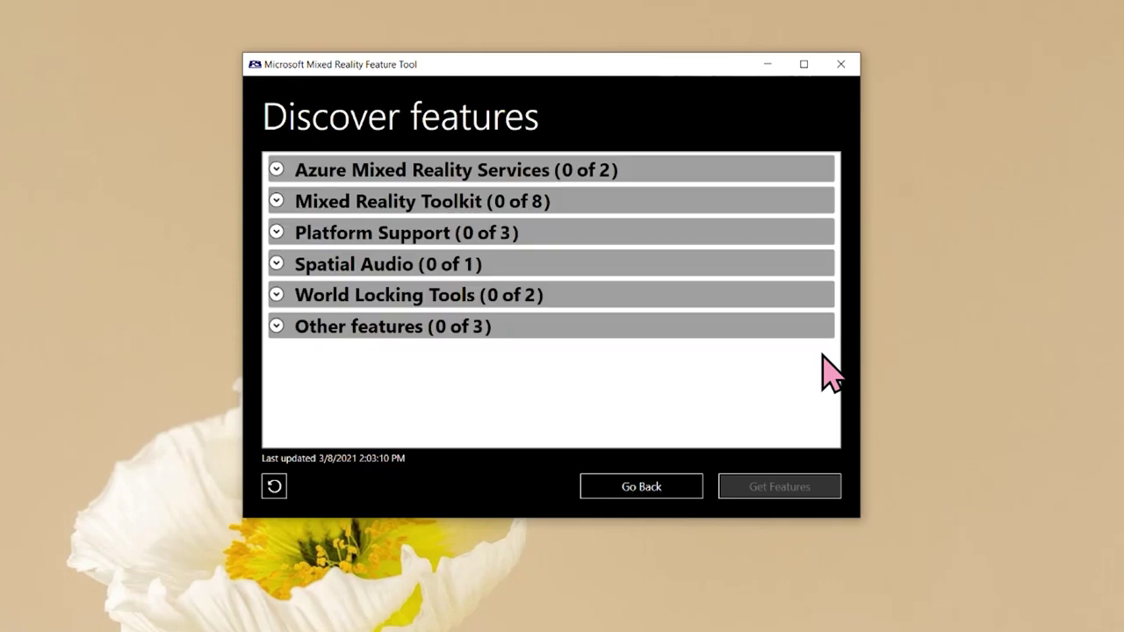
{"action": "left_click", "coordinate": [275, 201]}
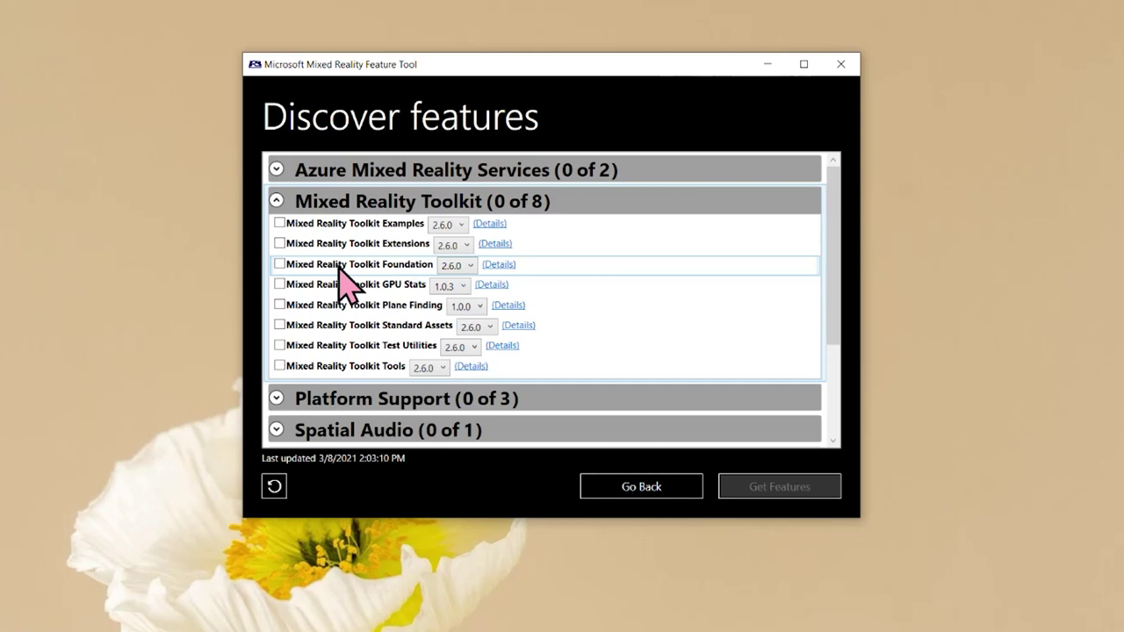
{"action": "left_click", "coordinate": [464, 266]}
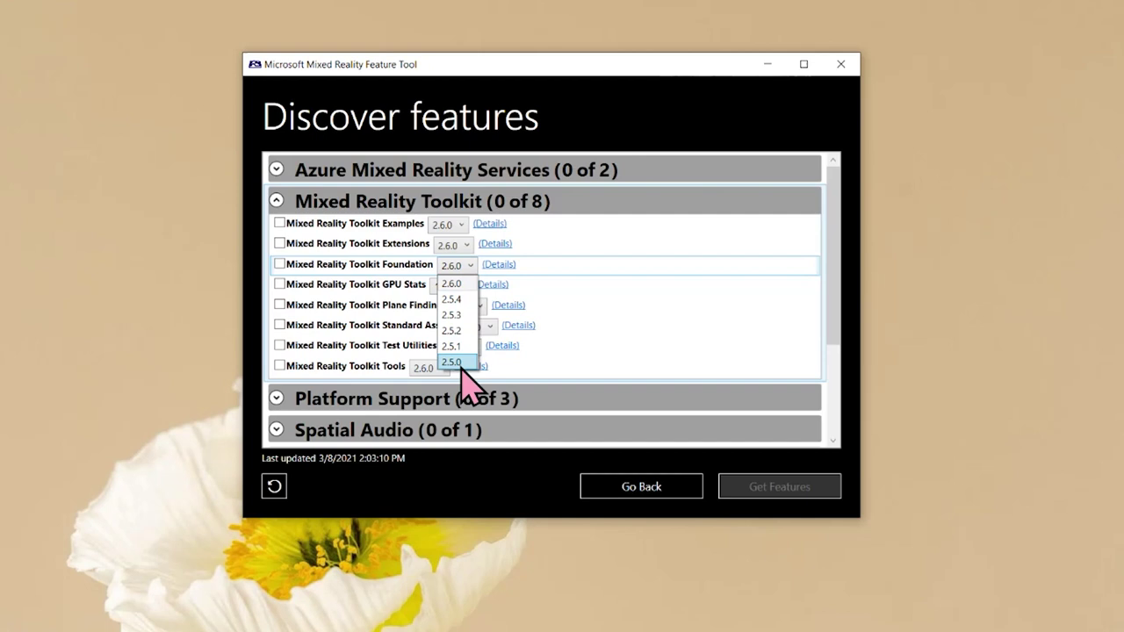
{"action": "left_click", "coordinate": [460, 300]}
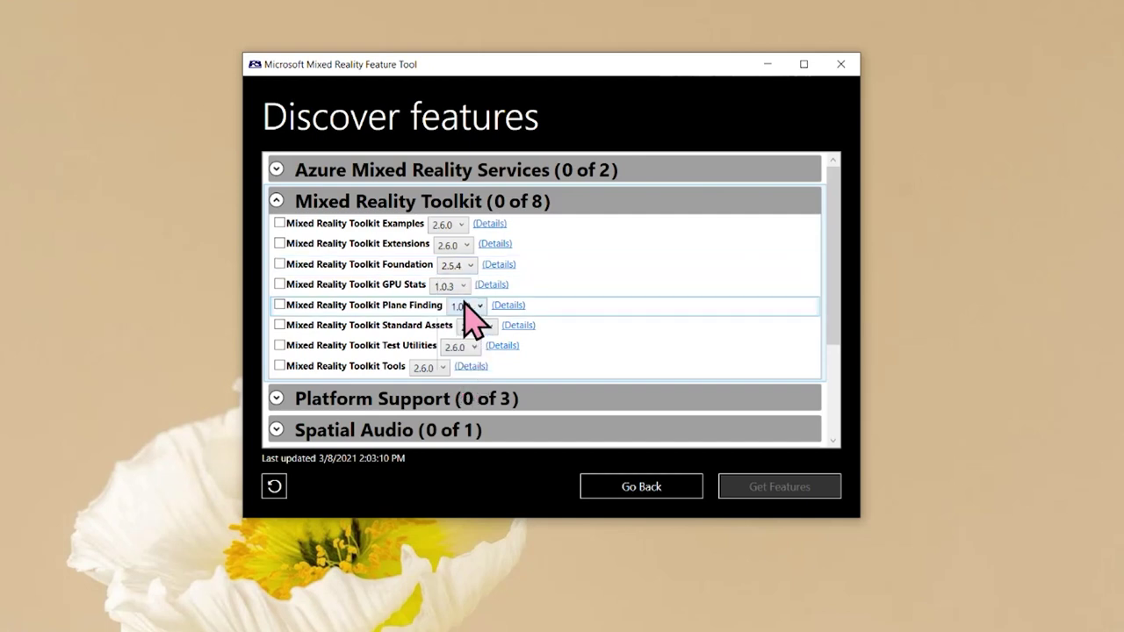
{"action": "left_click", "coordinate": [279, 264]}
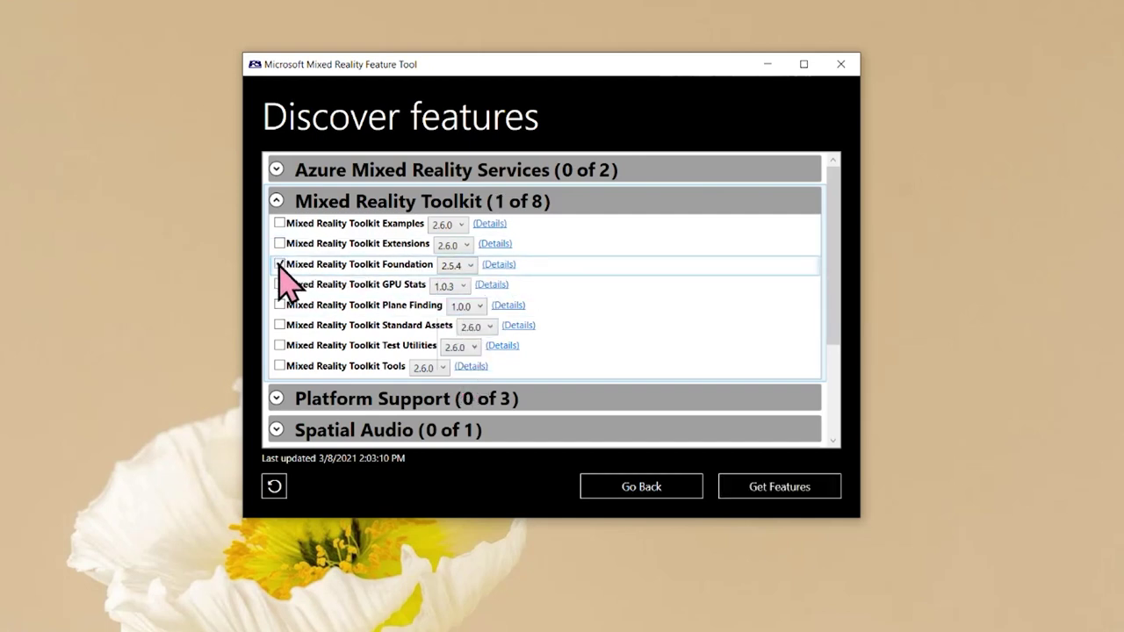
Get the selected feature with its required dependencies, import it into the MR_Museum project and approve the manifest changes.
{"action": "left_click", "coordinate": [809, 491]}
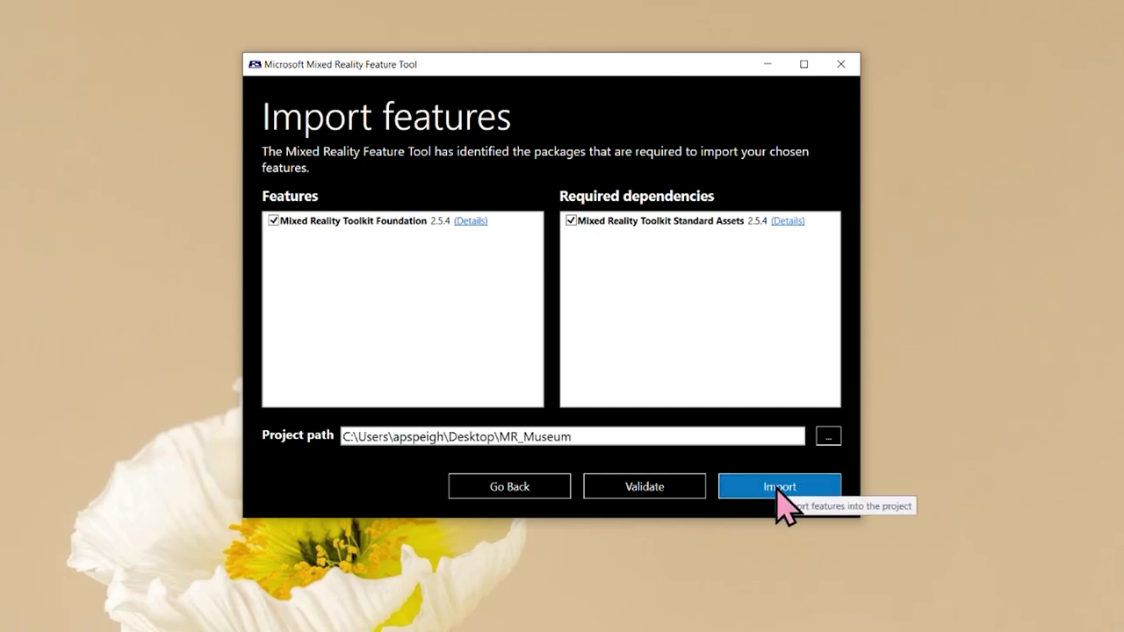
{"action": "left_click", "coordinate": [778, 495]}
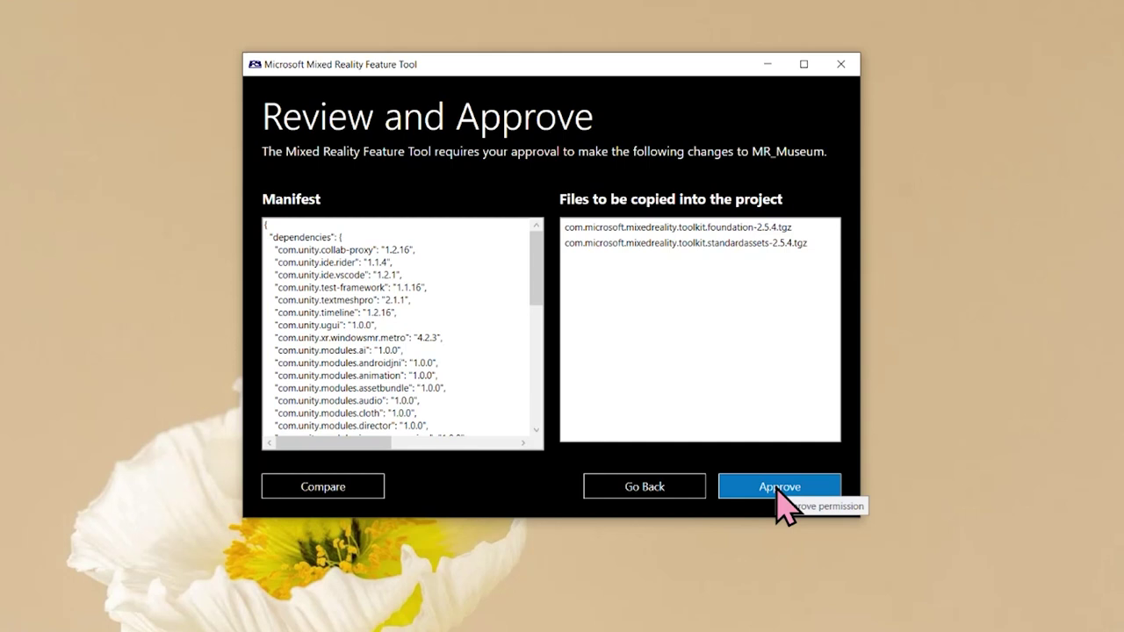
{"action": "left_click", "coordinate": [778, 488]}
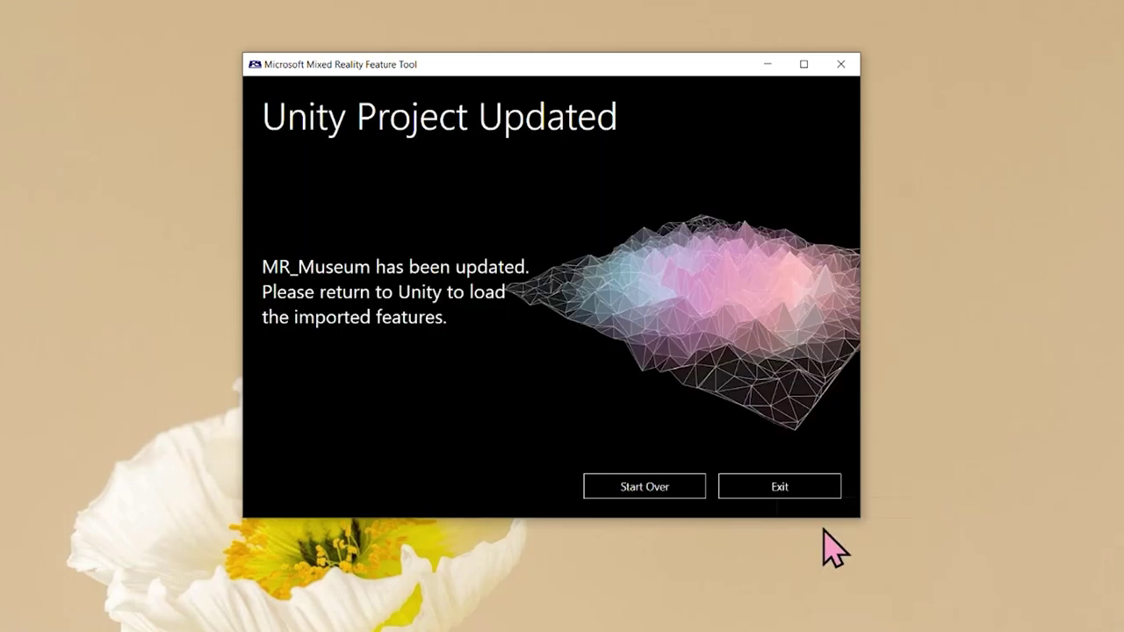
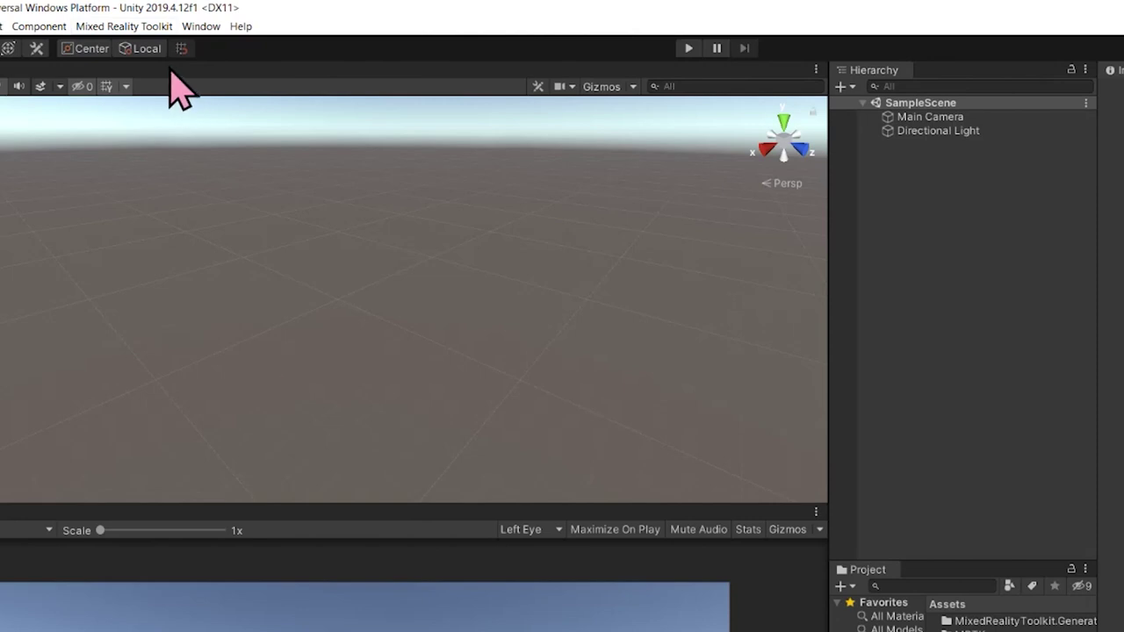
In Unity, add the Mixed Reality Toolkit to the scene and examine the child objects of MixedRealityPlayspace.
{"action": "left_click", "coordinate": [145, 28]}
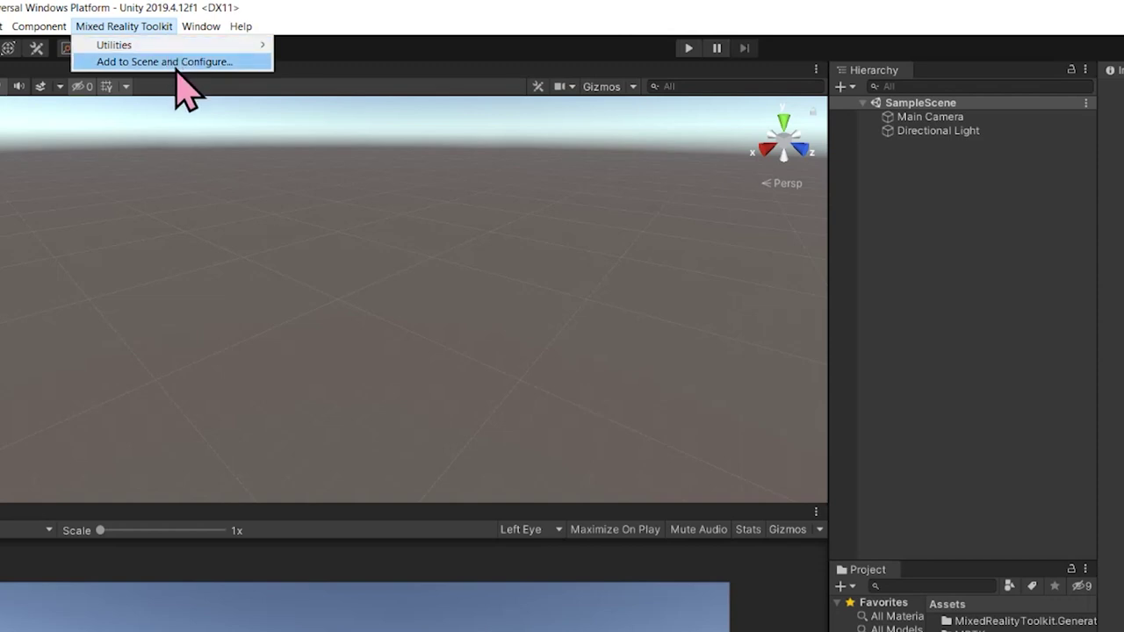
{"action": "left_click", "coordinate": [174, 64]}
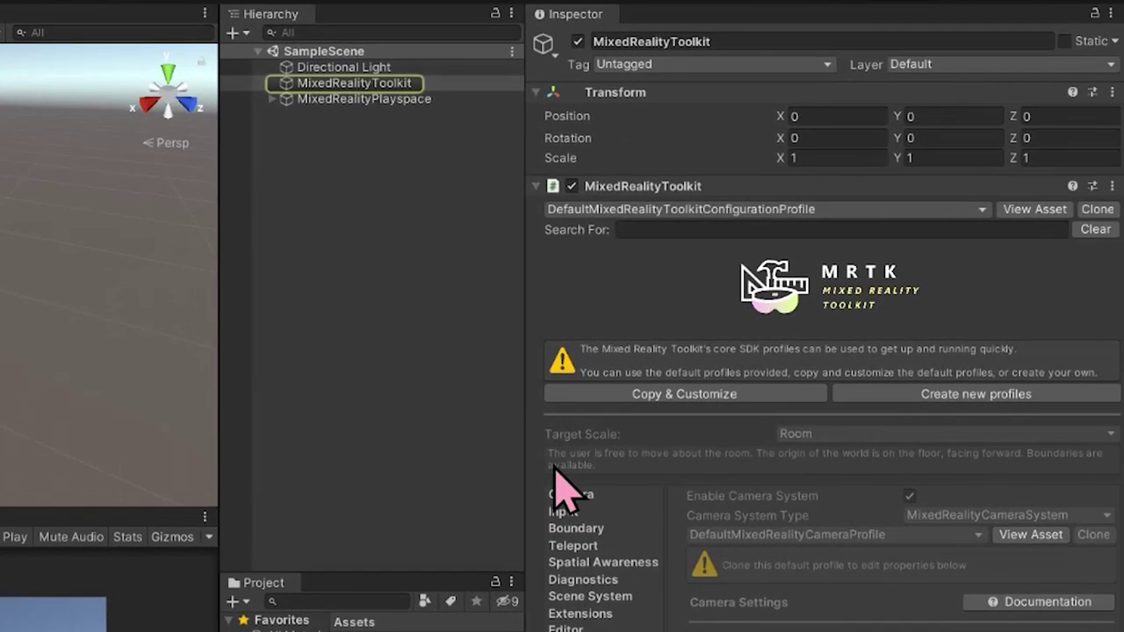
{"action": "left_click", "coordinate": [387, 99]}
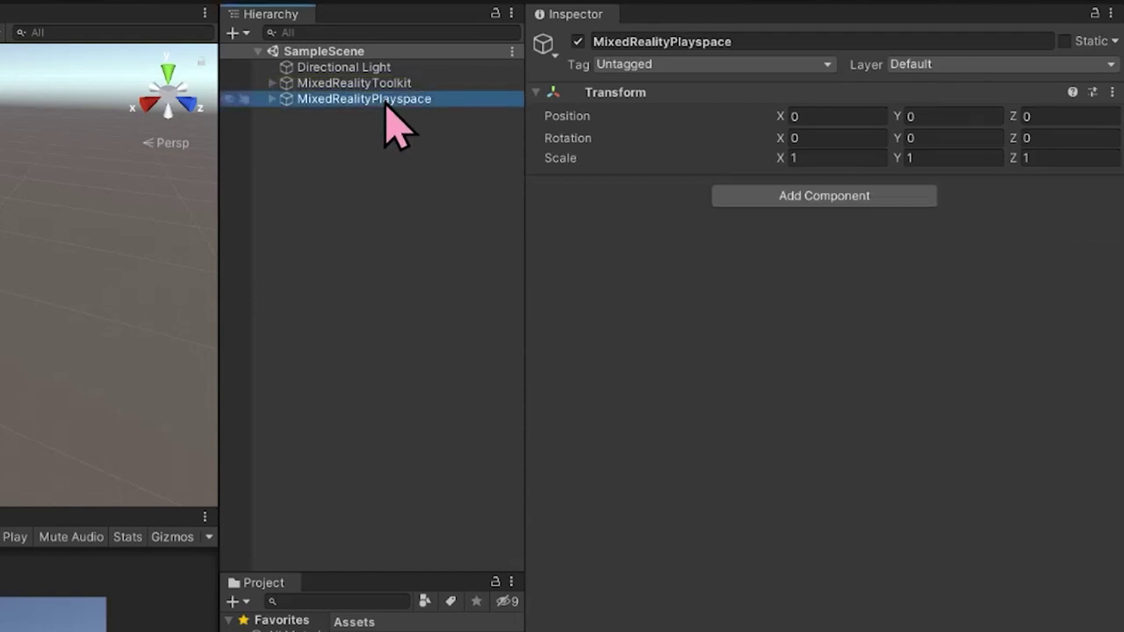
{"action": "left_click", "coordinate": [272, 99]}
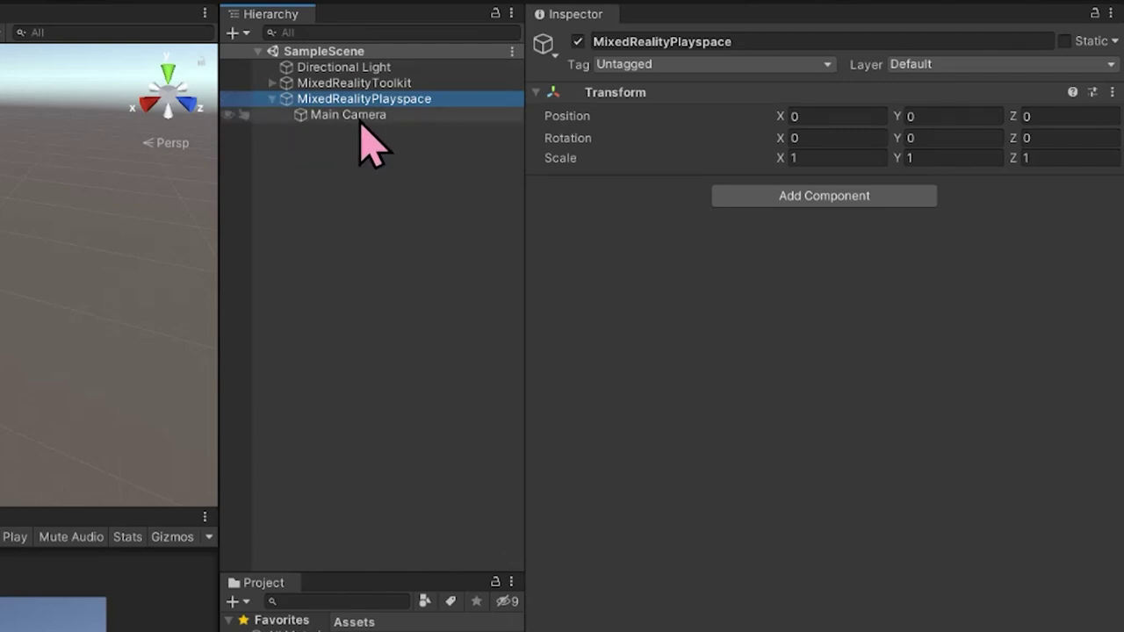
{"action": "left_click", "coordinate": [272, 99]}
Assign DefaultHoloLens2ConfigurationProfile as the configuration profile of the MixedRealityToolkit object.
{"action": "left_click", "coordinate": [334, 86]}
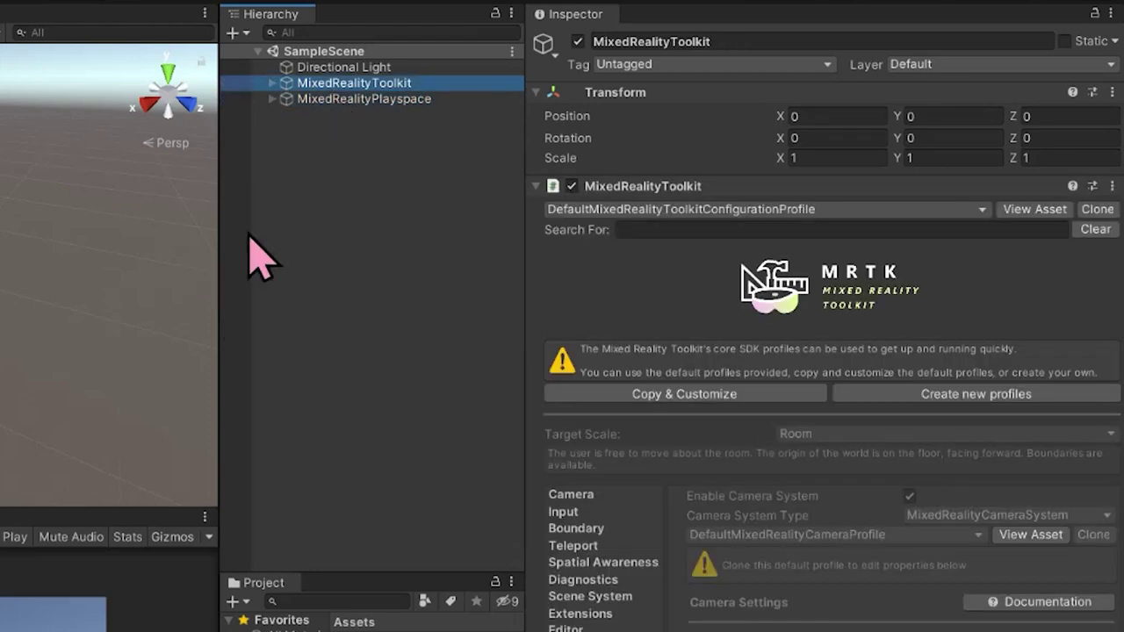
{"action": "left_click", "coordinate": [813, 213]}
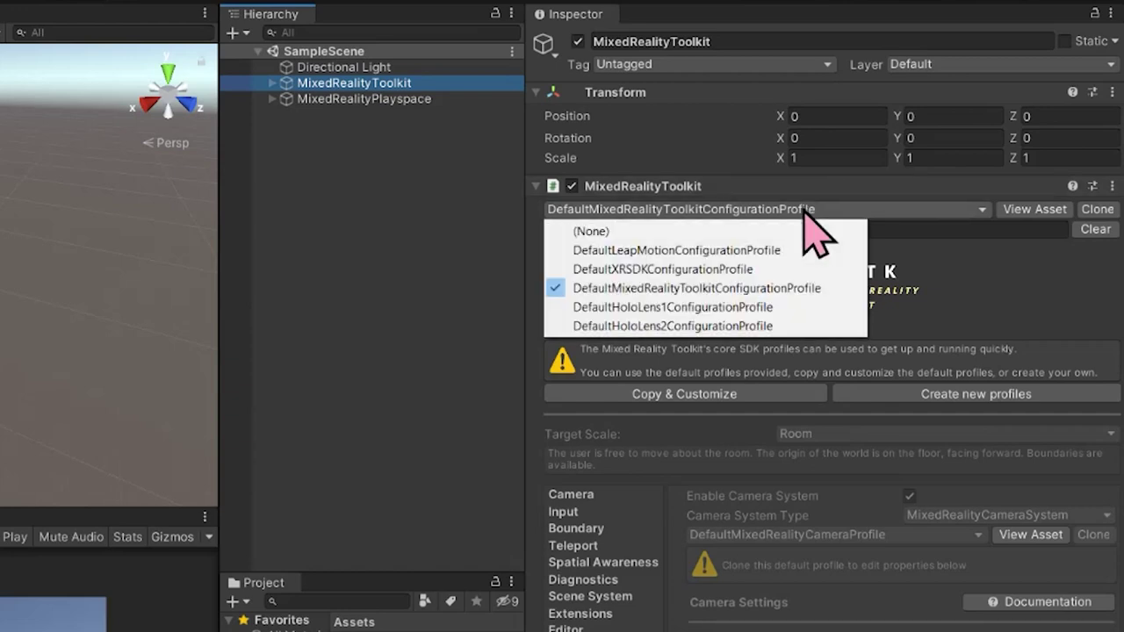
{"action": "left_click", "coordinate": [689, 326]}
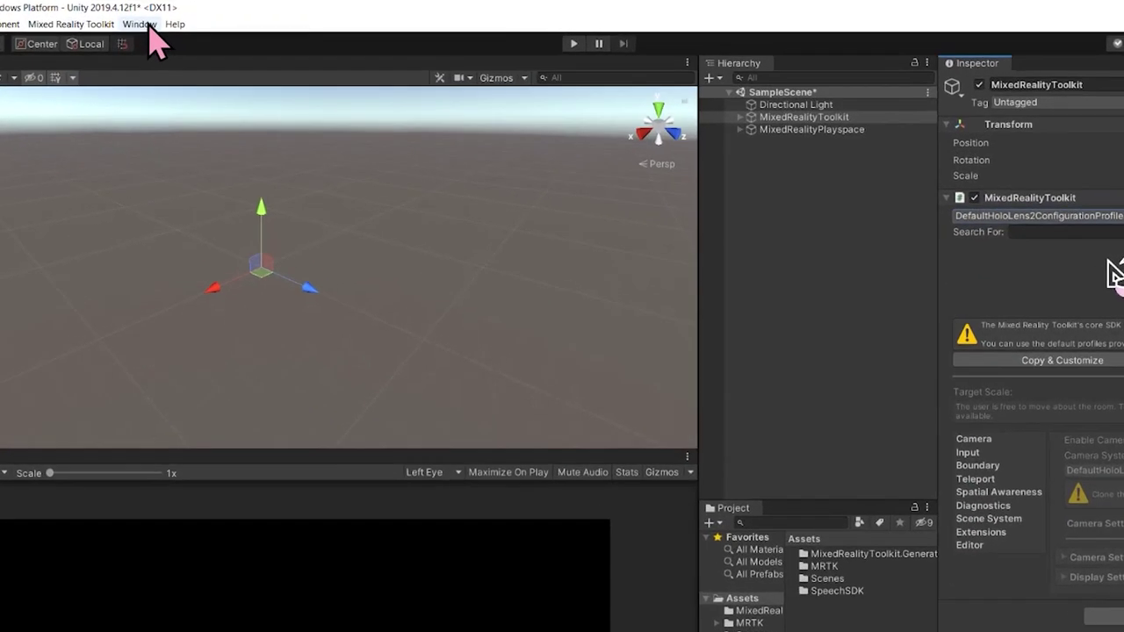
Import all TMP Essential Resources for TextMeshPro into the project.
{"action": "left_click", "coordinate": [225, 19]}
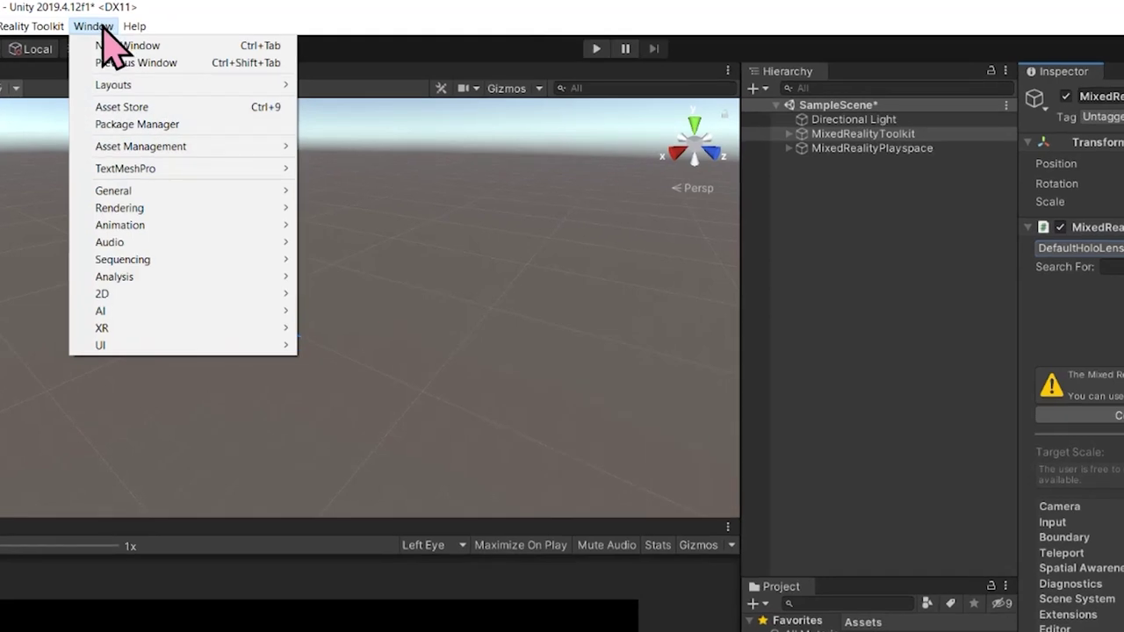
{"action": "mouse_move", "coordinate": [161, 171]}
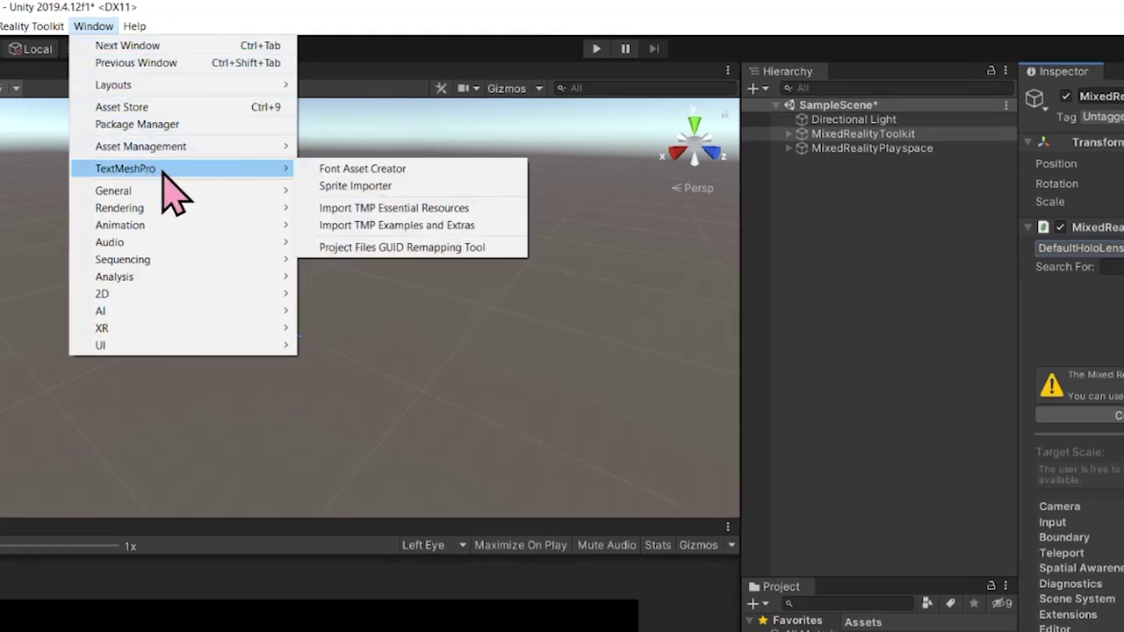
{"action": "left_click", "coordinate": [396, 208]}
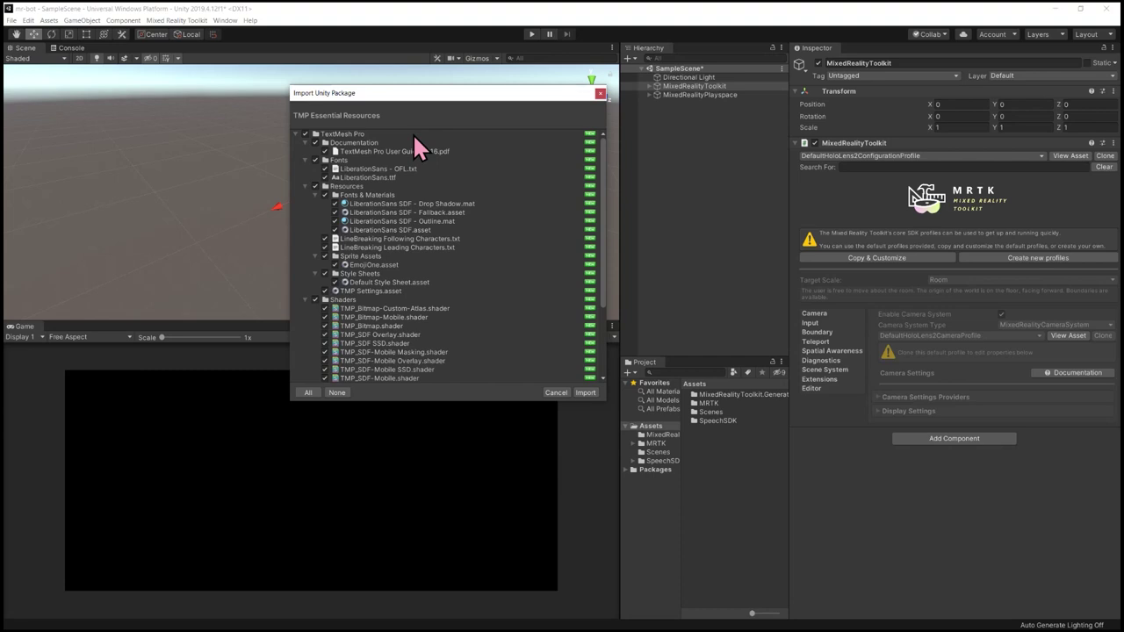
{"action": "left_click", "coordinate": [586, 393]}
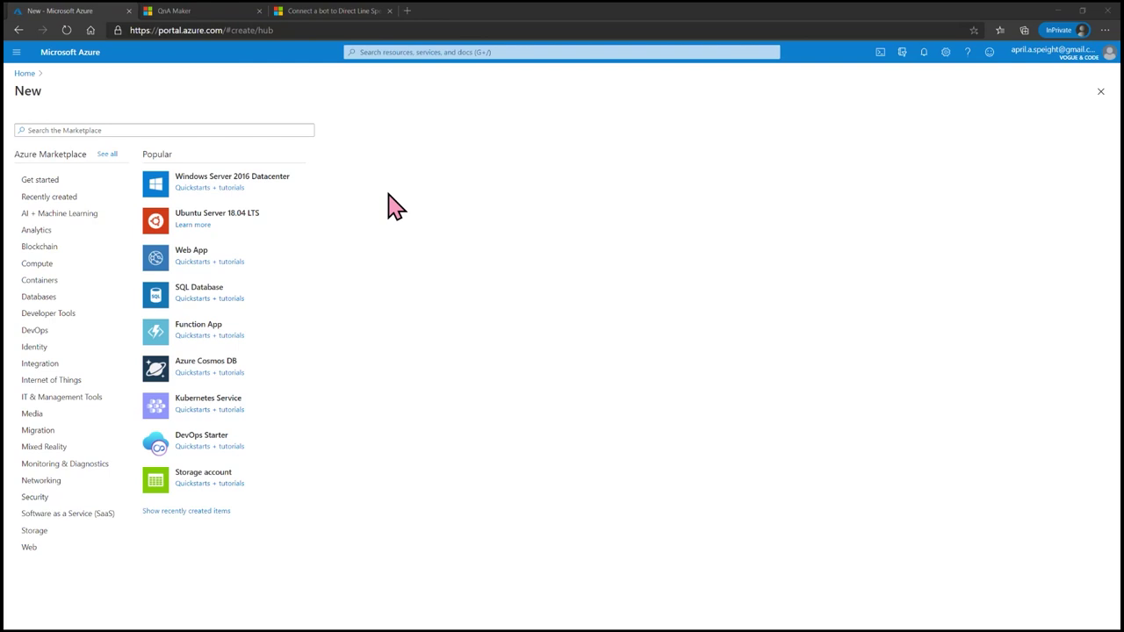
In the Azure portal, search the Marketplace for "speech" and start creating Microsoft's Speech resource.
{"action": "left_click", "coordinate": [290, 130]}
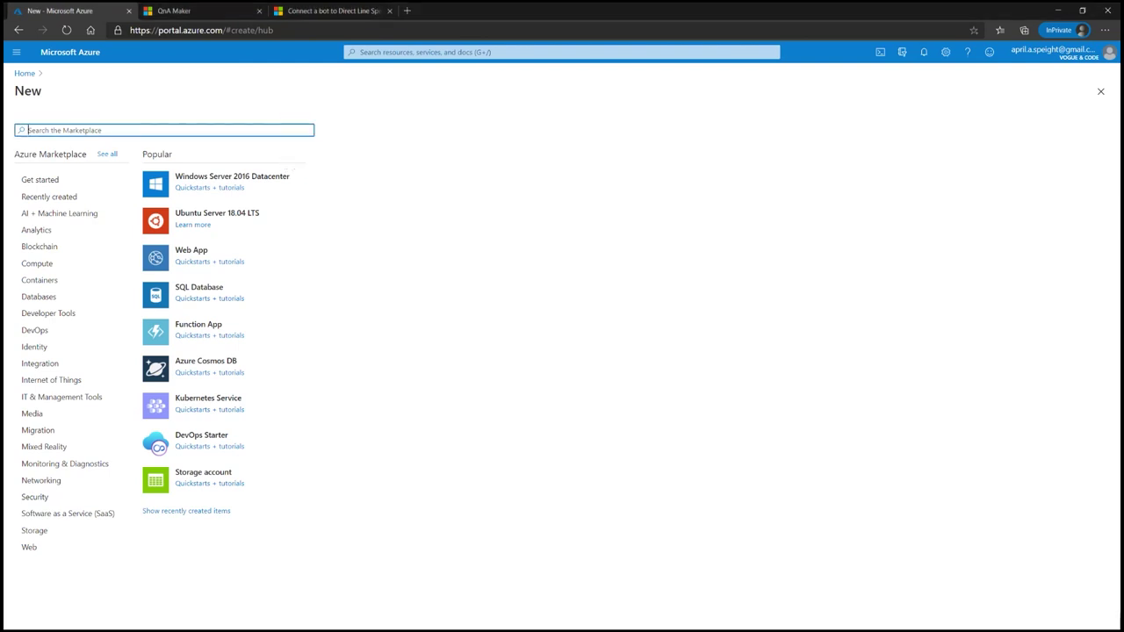
{"action": "type", "text": "speech"}
{"action": "key", "text": "Return"}
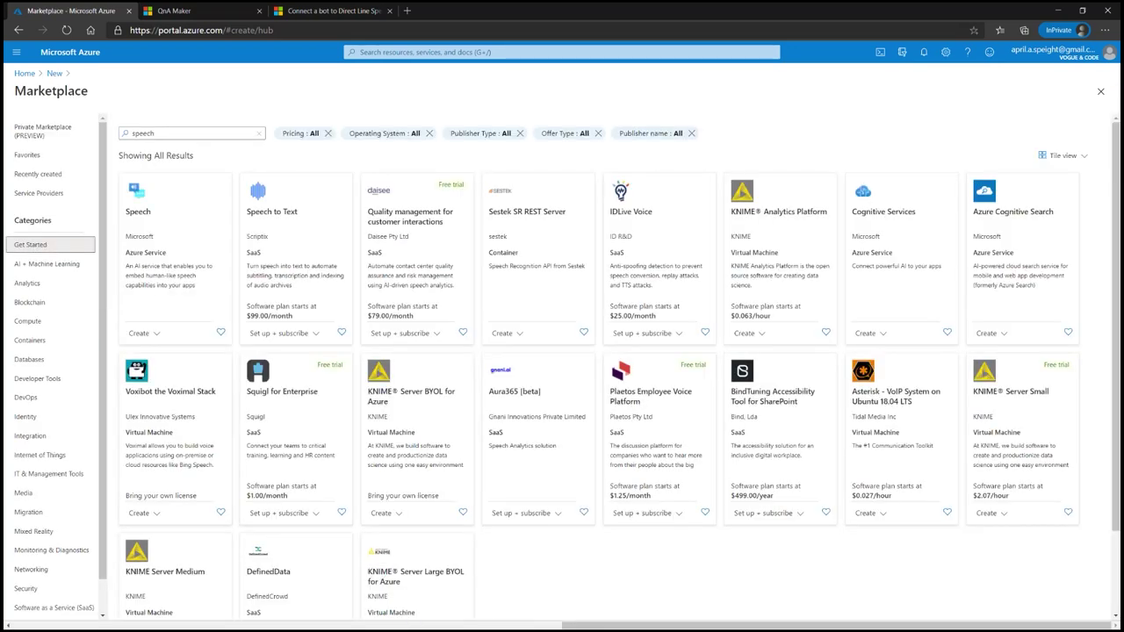
{"action": "left_click", "coordinate": [133, 214]}
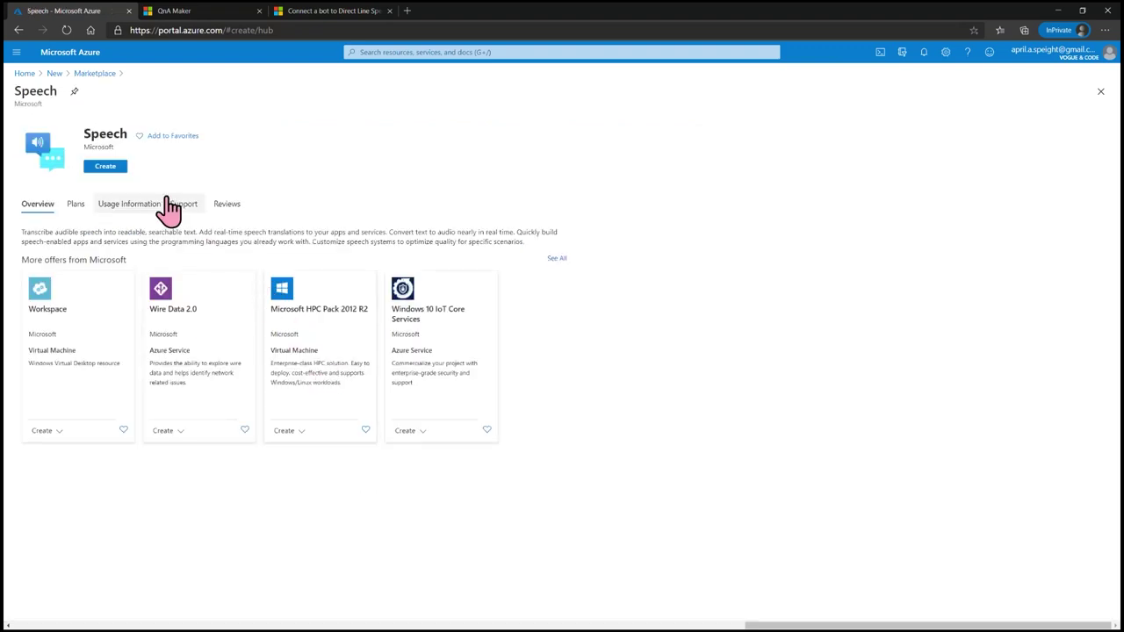
{"action": "left_click", "coordinate": [107, 169]}
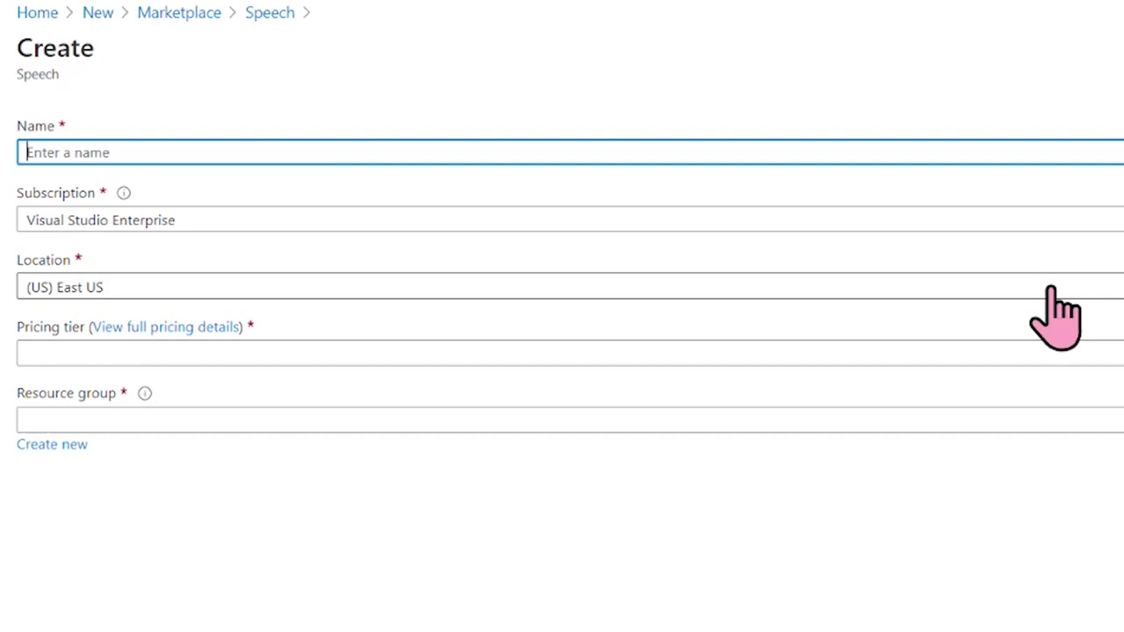
Enter the demo bot's name for the Speech resource and set its location to (US) West US 2.
{"action": "type", "text": "demo-speight-bot"}
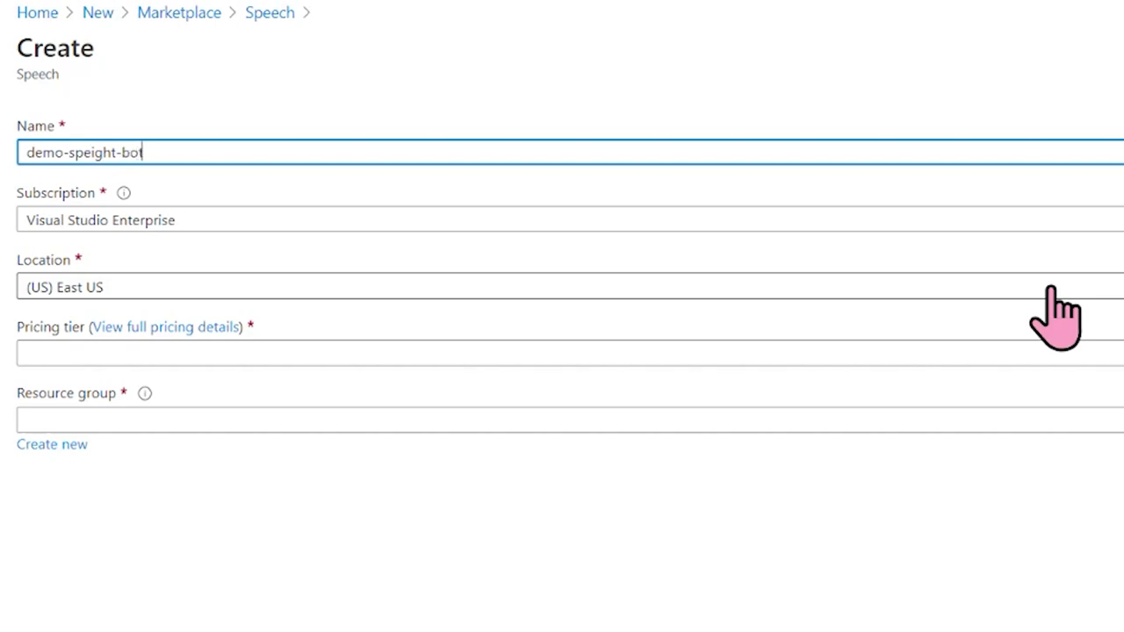
{"action": "left_click", "coordinate": [216, 289]}
{"action": "type", "text": "west"}
{"action": "left_click", "coordinate": [171, 399]}
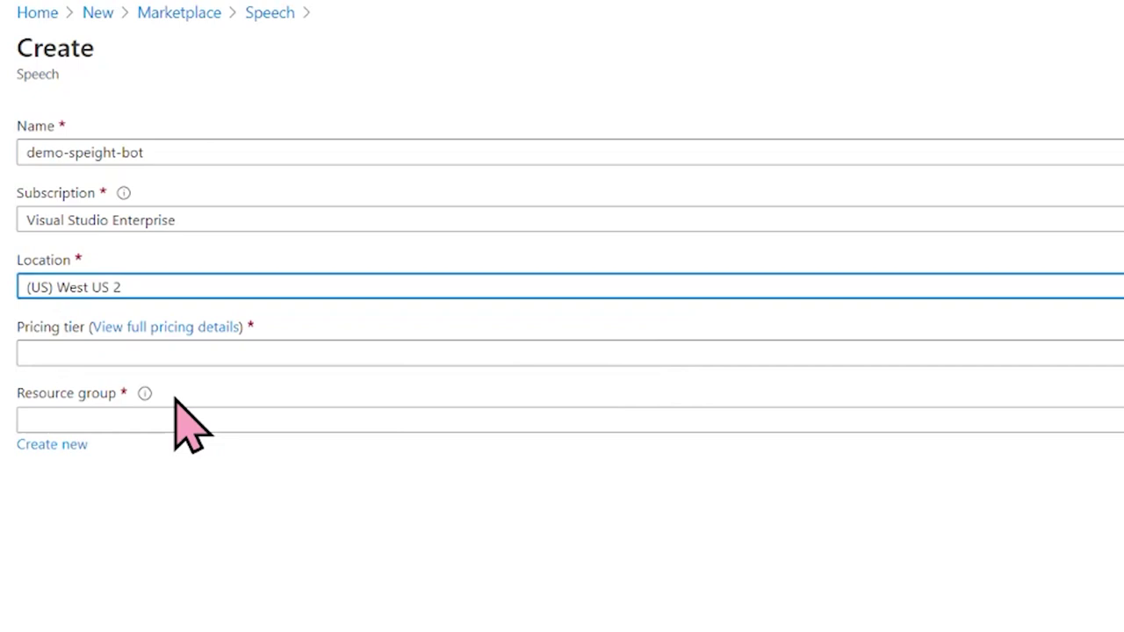
Set the pricing tier to Standard S0 and the resource group to mixedreality, and create the Speech resource.
{"action": "left_click", "coordinate": [198, 355]}
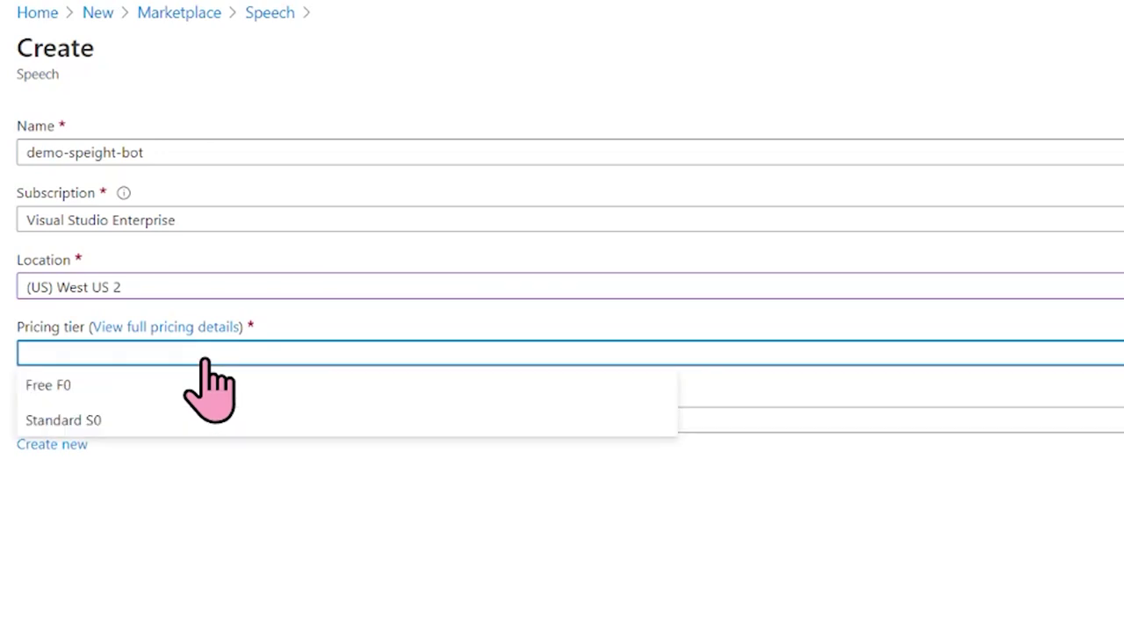
{"action": "left_click", "coordinate": [186, 419]}
{"action": "left_click", "coordinate": [185, 420]}
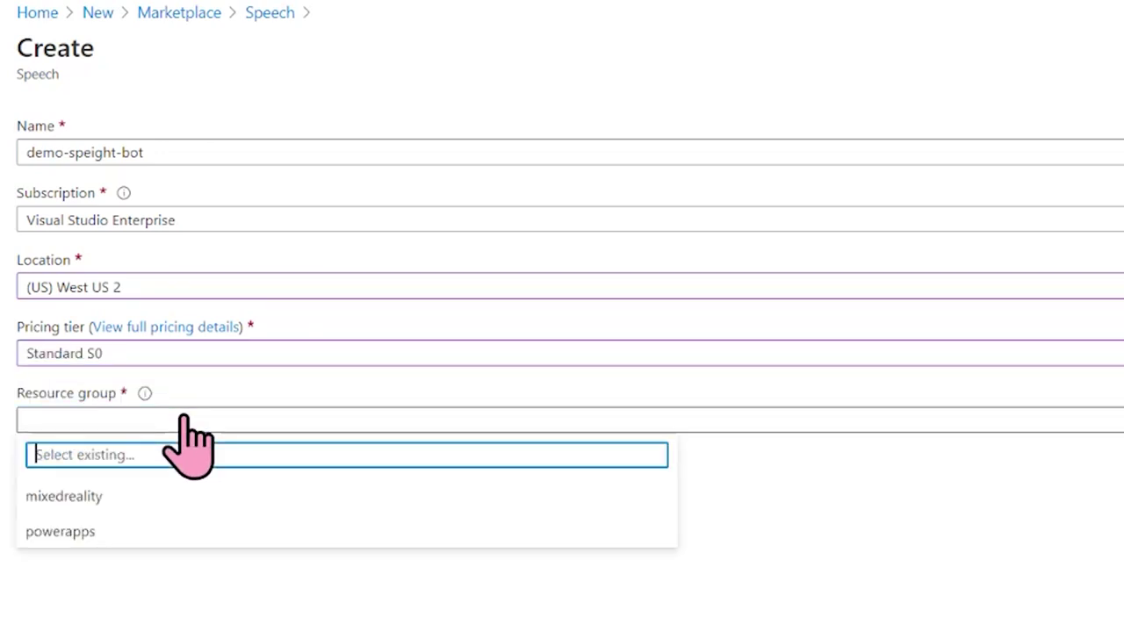
{"action": "left_click", "coordinate": [143, 497]}
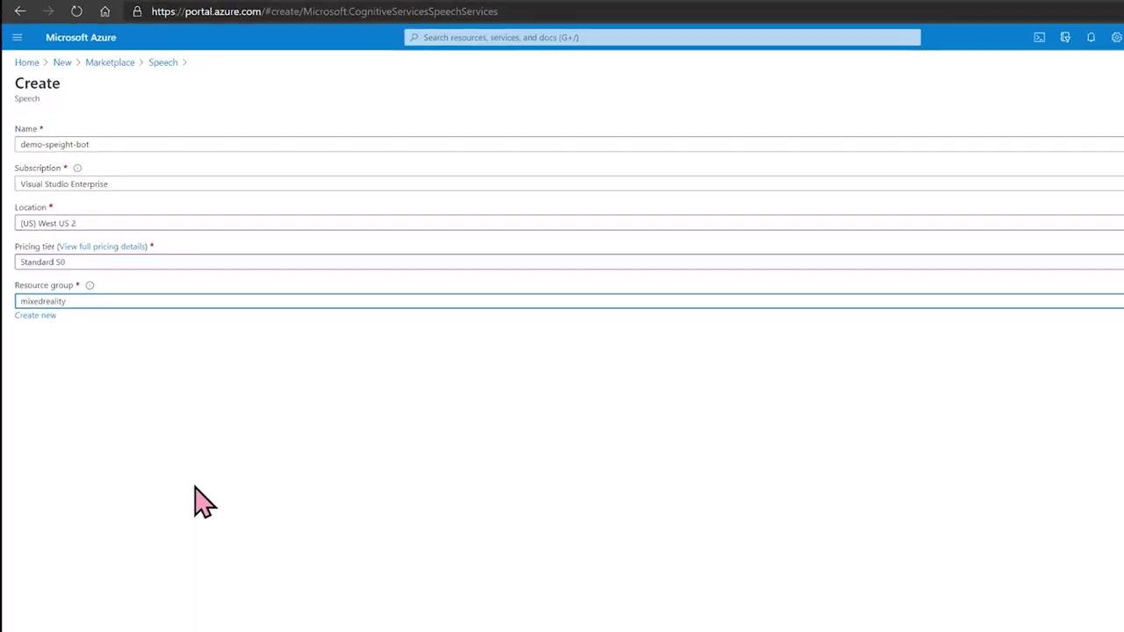
{"action": "left_click", "coordinate": [155, 438]}
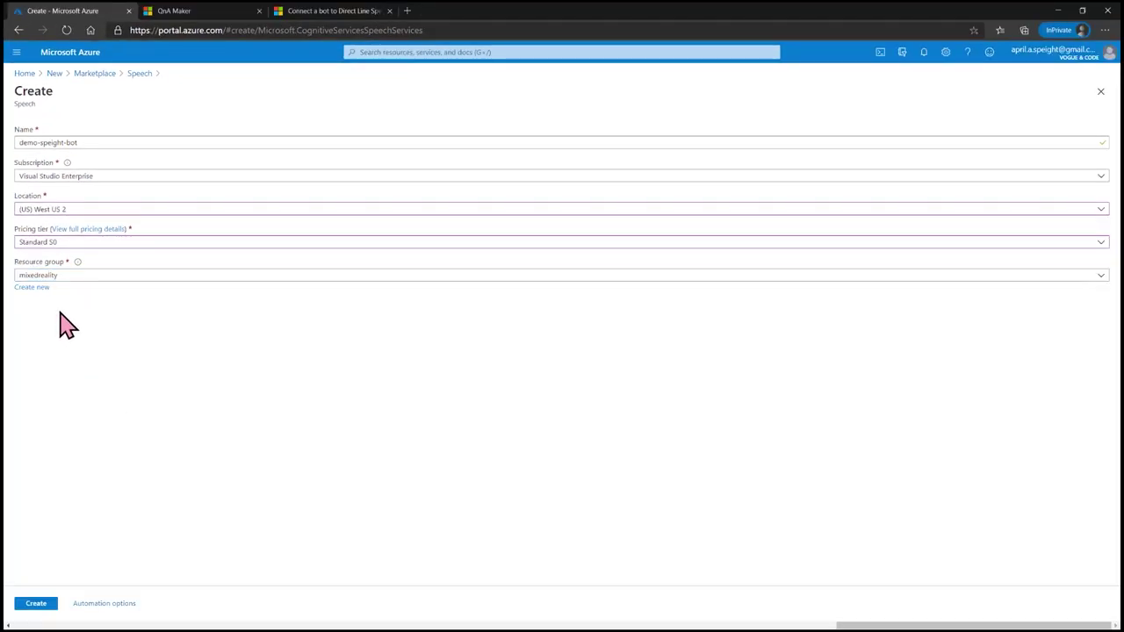
{"action": "left_click", "coordinate": [40, 606]}
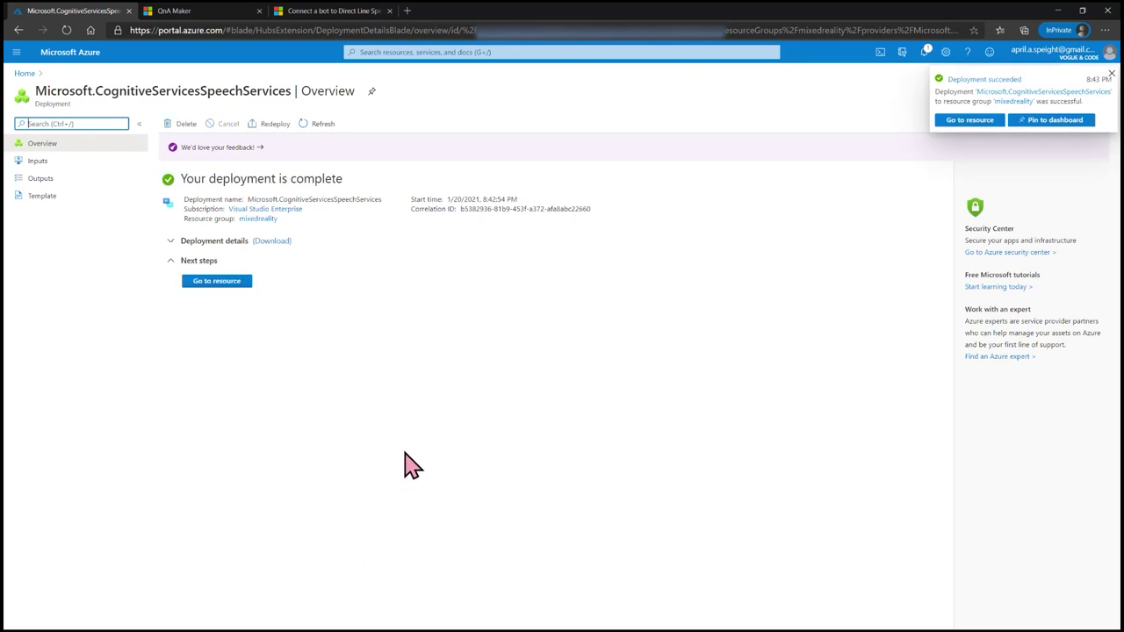
Switch to QnA Maker, start a new knowledge base and begin creating its Azure QnA service.
{"action": "left_click", "coordinate": [213, 17]}
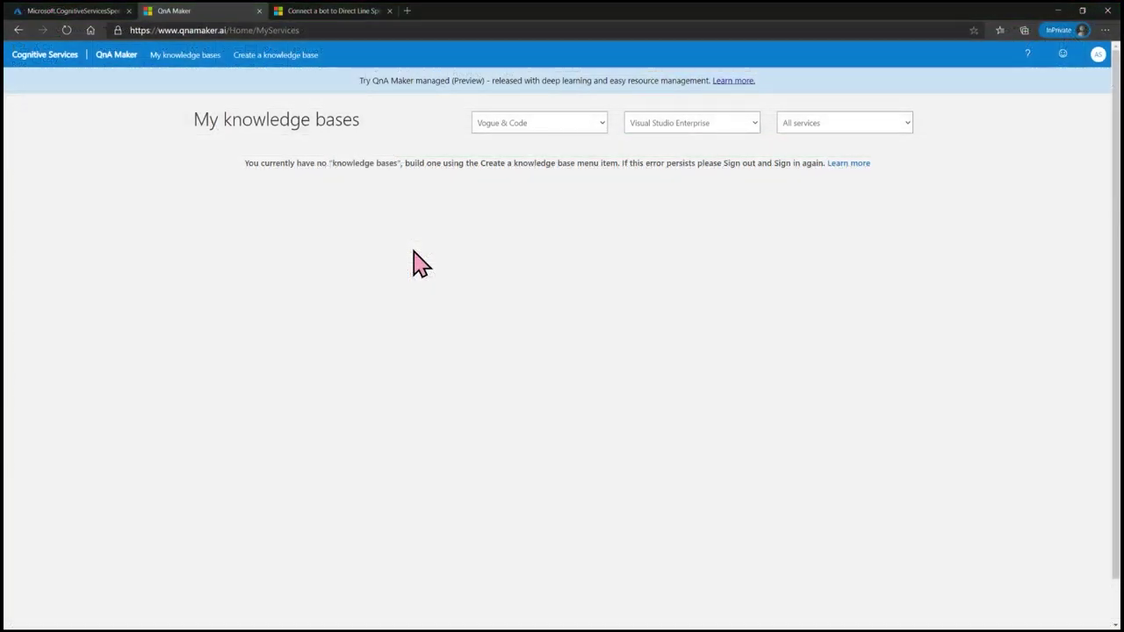
{"action": "left_click", "coordinate": [289, 55]}
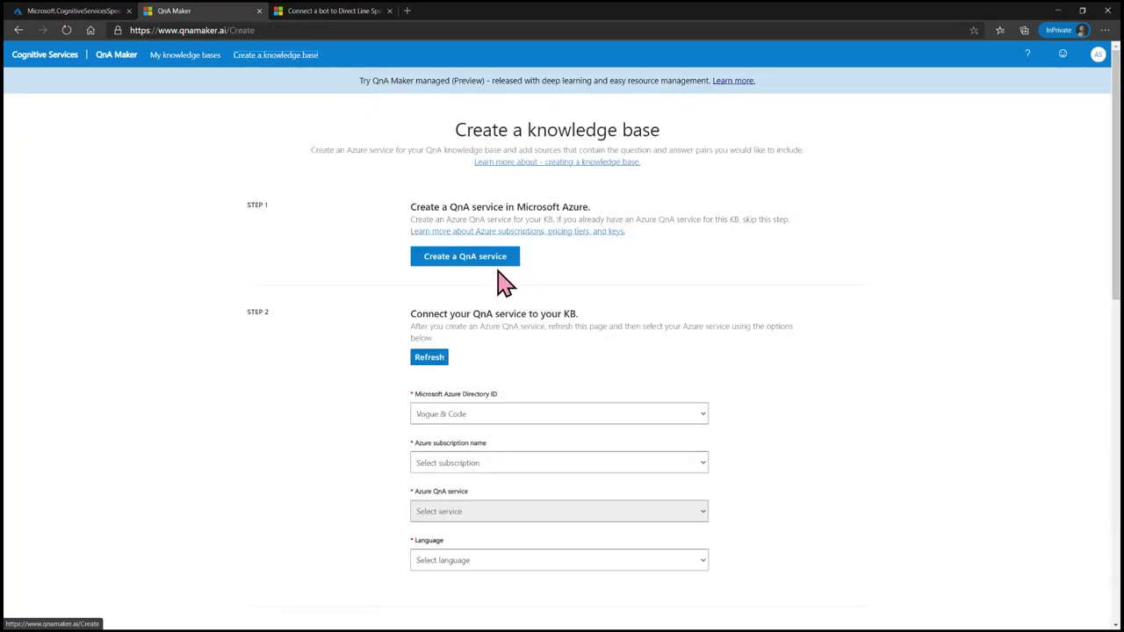
{"action": "left_click", "coordinate": [506, 268]}
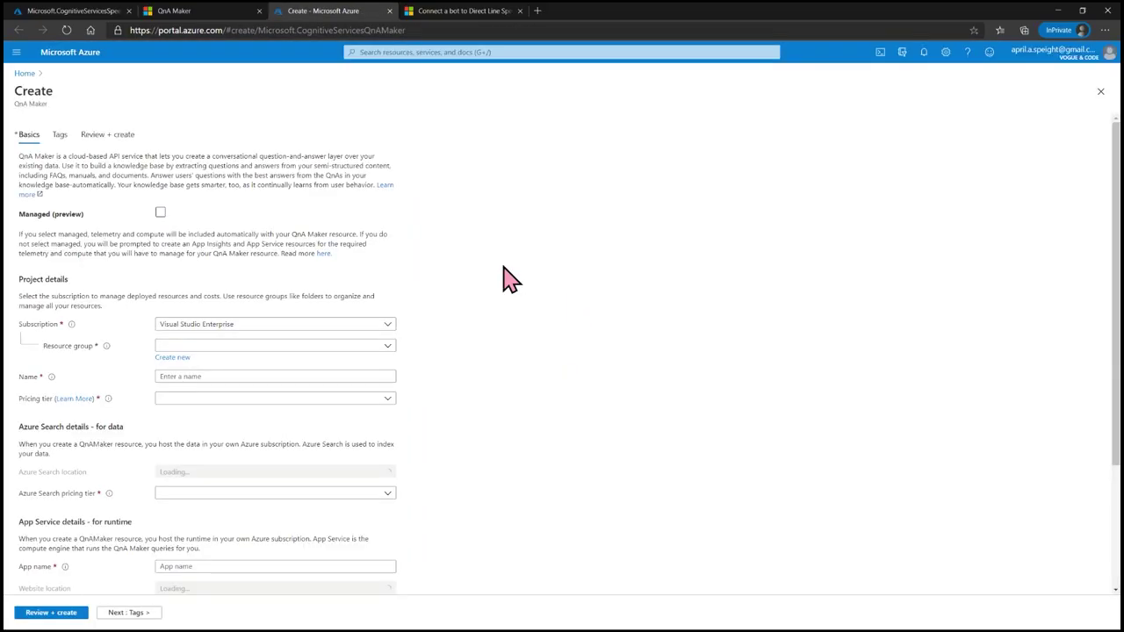
Assign the QnA Maker resource to the mixedreality group, enter the demo bot's QnA name, and set the pricing tier to Standard S0.
{"action": "scroll", "coordinate": [510, 280], "scroll_direction": "down", "scroll_amount": 3}
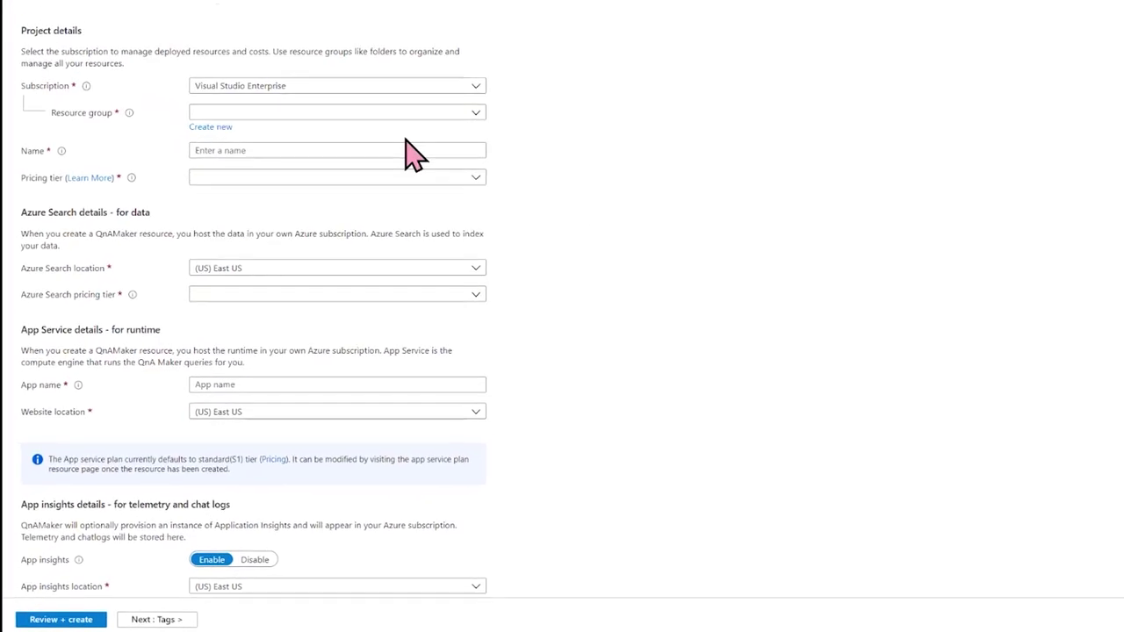
{"action": "left_click", "coordinate": [268, 99]}
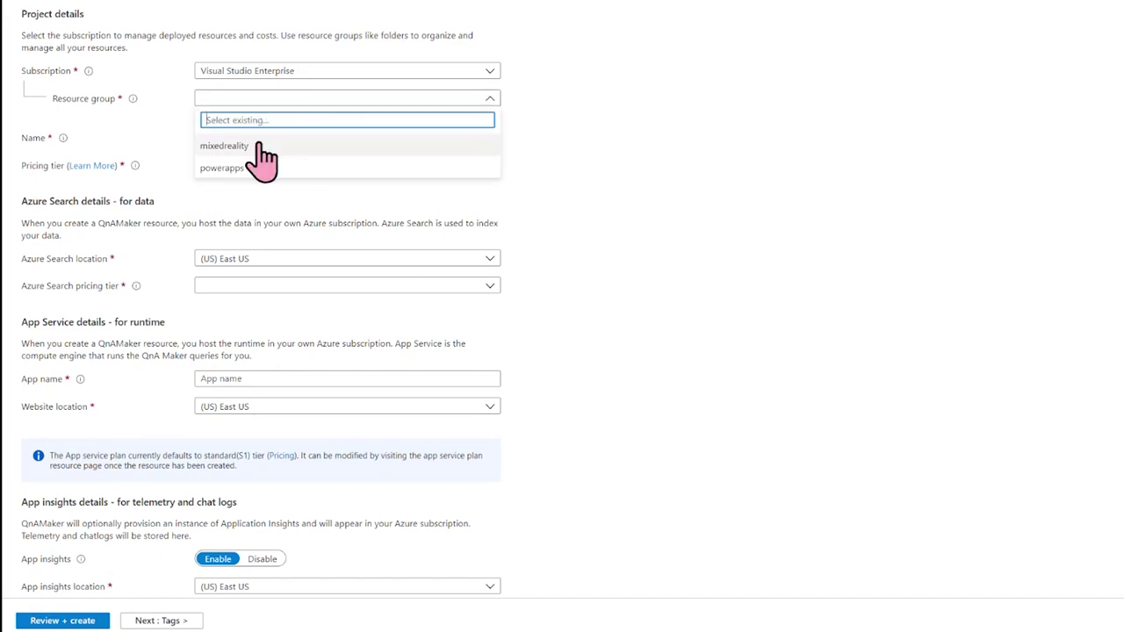
{"action": "left_click", "coordinate": [268, 147]}
{"action": "left_click", "coordinate": [281, 140]}
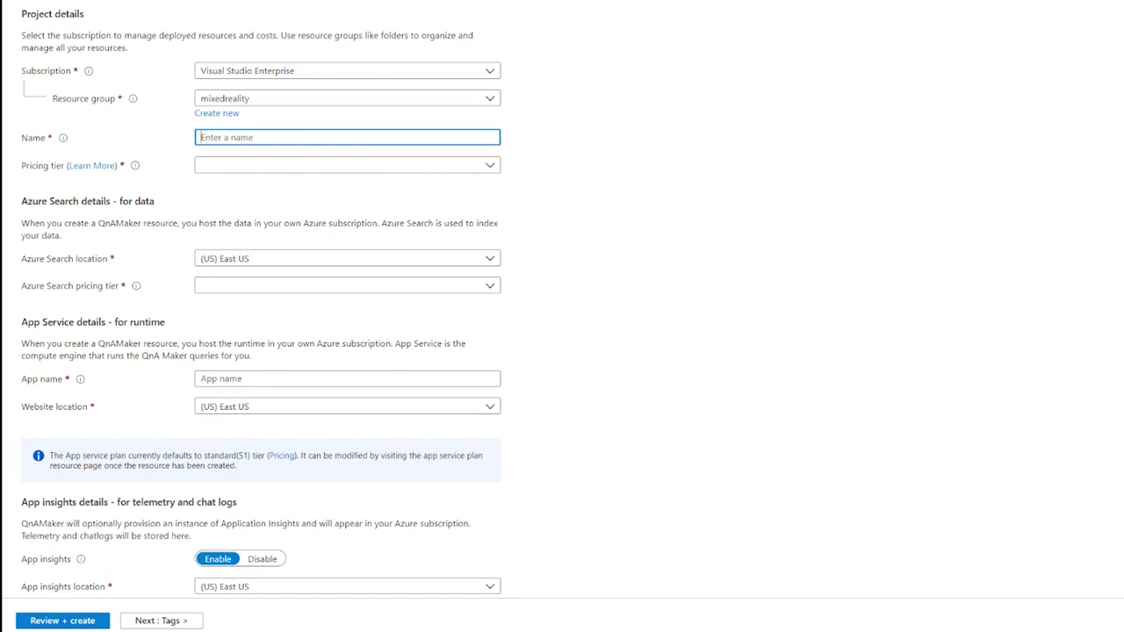
{"action": "type", "text": "demo-speight-bot-qna"}
{"action": "left_click", "coordinate": [459, 167]}
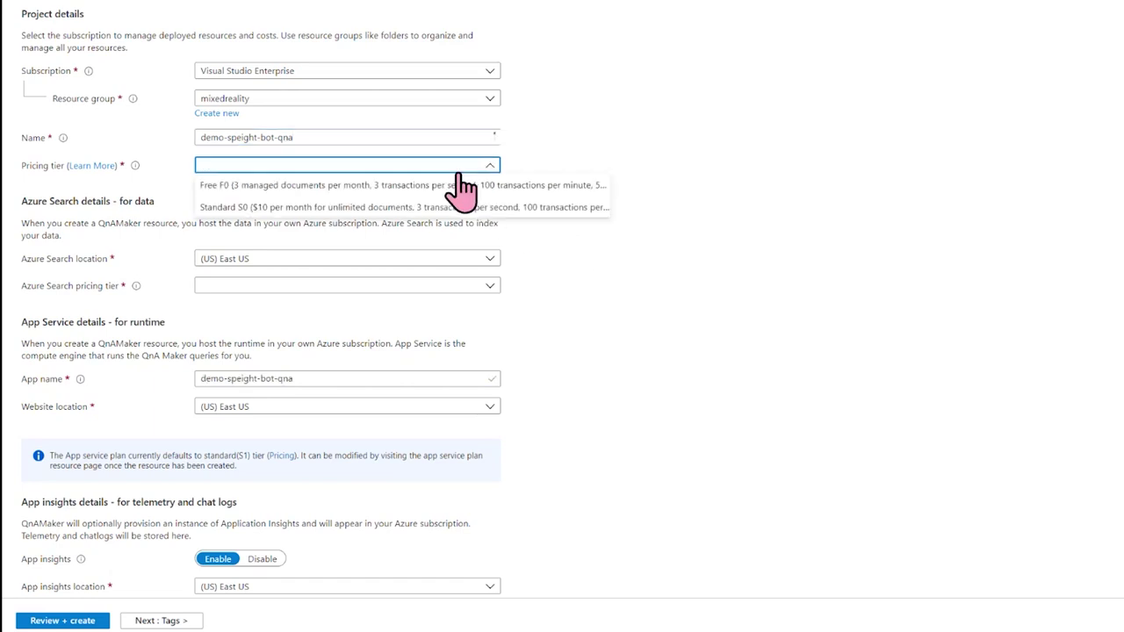
{"action": "left_click", "coordinate": [441, 209]}
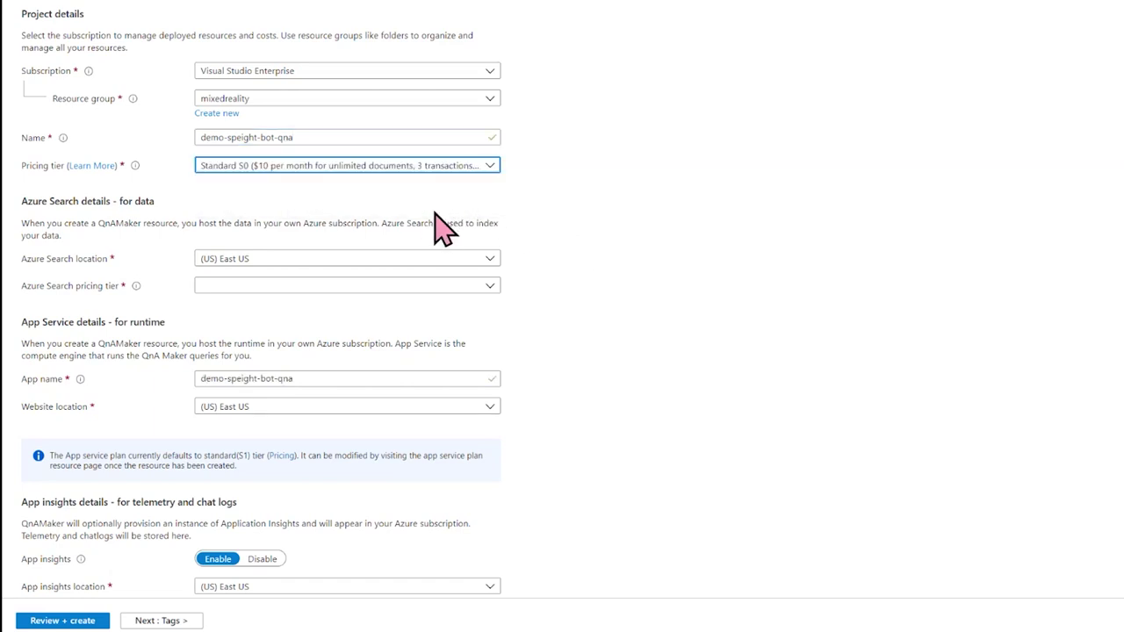
Set the Azure Search location to (US) West US 2 and its pricing tier to Basic B (15 Indexes).
{"action": "left_click", "coordinate": [303, 260]}
{"action": "left_click", "coordinate": [283, 394]}
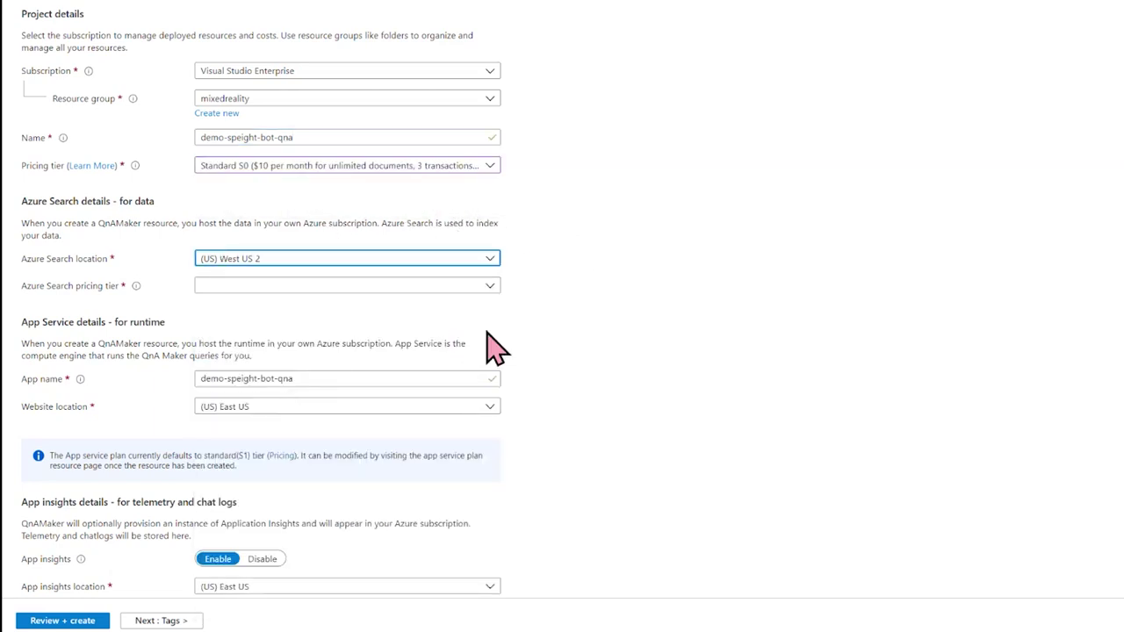
{"action": "left_click", "coordinate": [450, 288]}
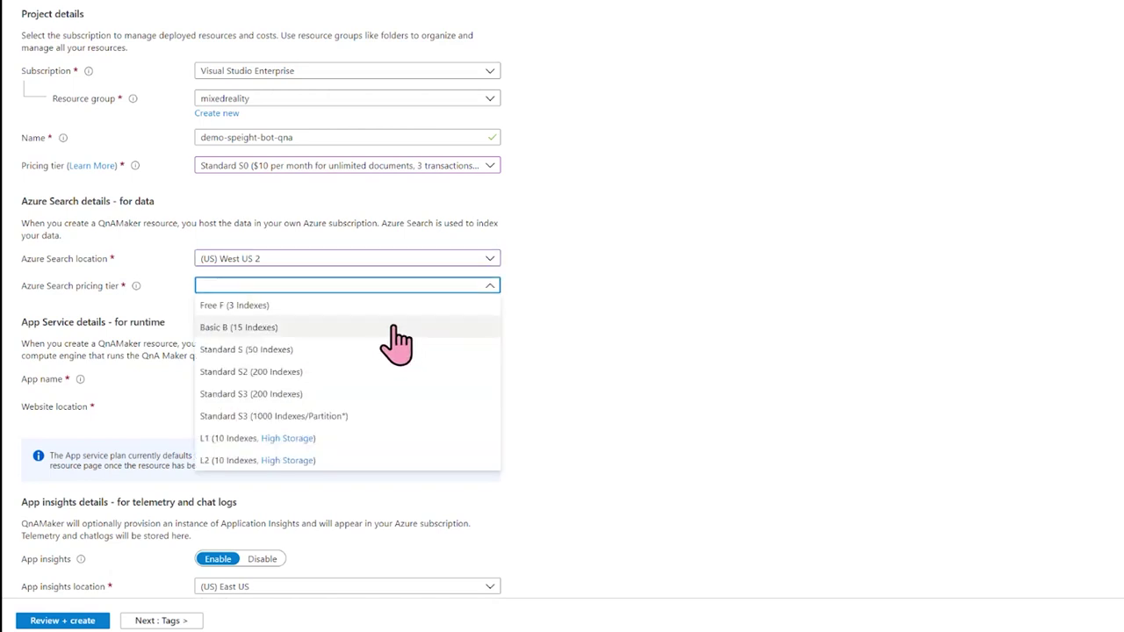
{"action": "left_click", "coordinate": [387, 332]}
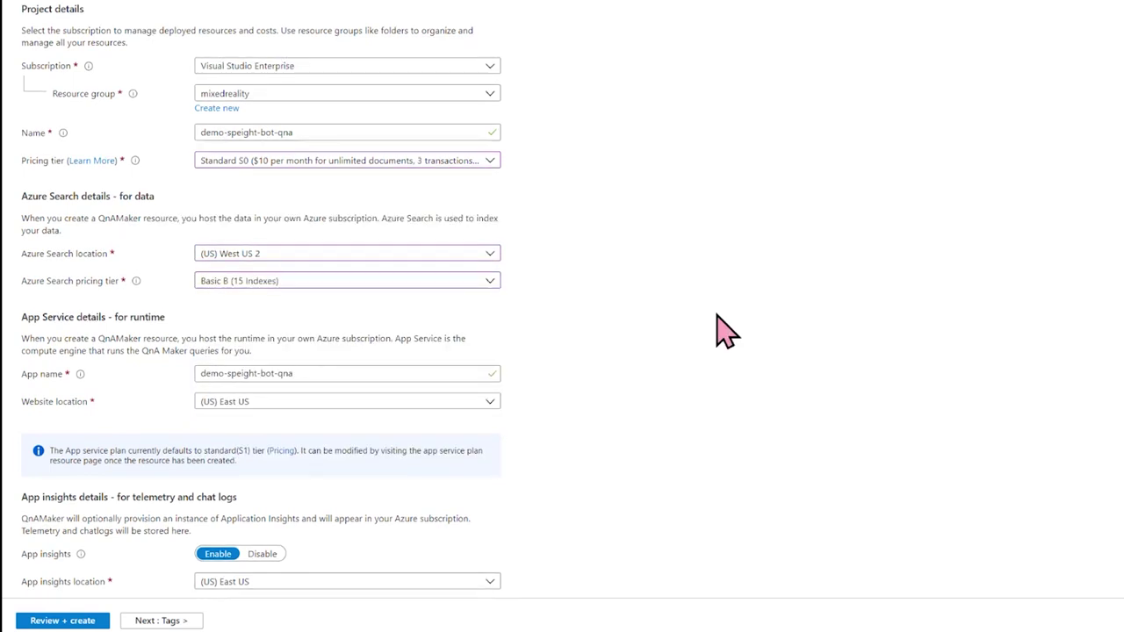
Set the website and App insights locations to (US) West US 2, and review and create the QnA Maker resource.
{"action": "scroll", "coordinate": [716, 320], "scroll_direction": "down", "scroll_amount": 1}
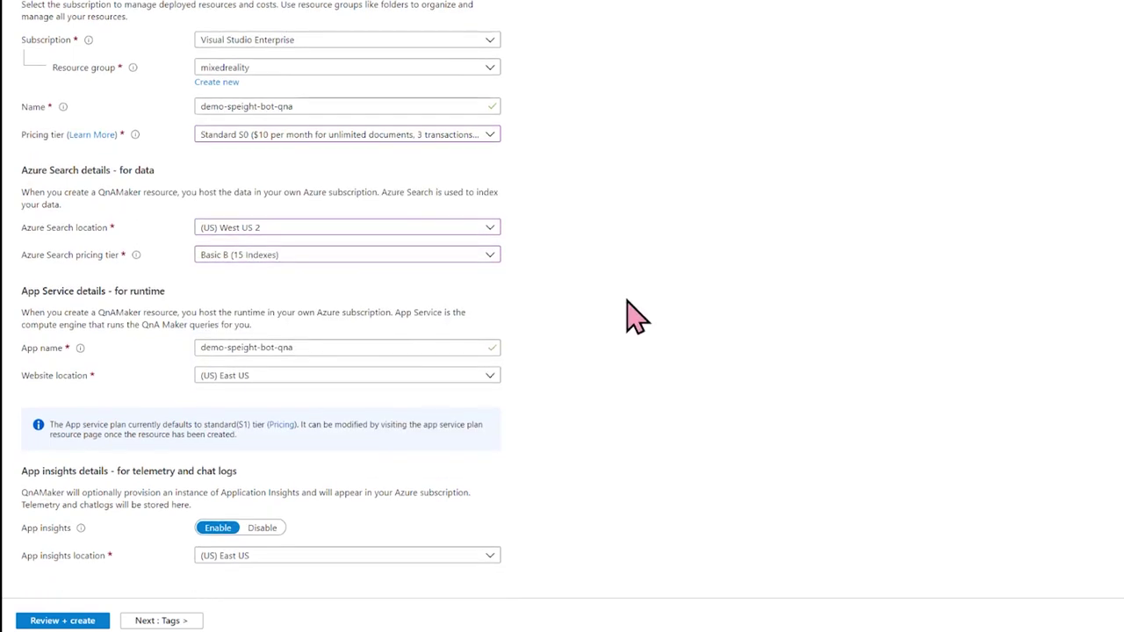
{"action": "left_click", "coordinate": [302, 384]}
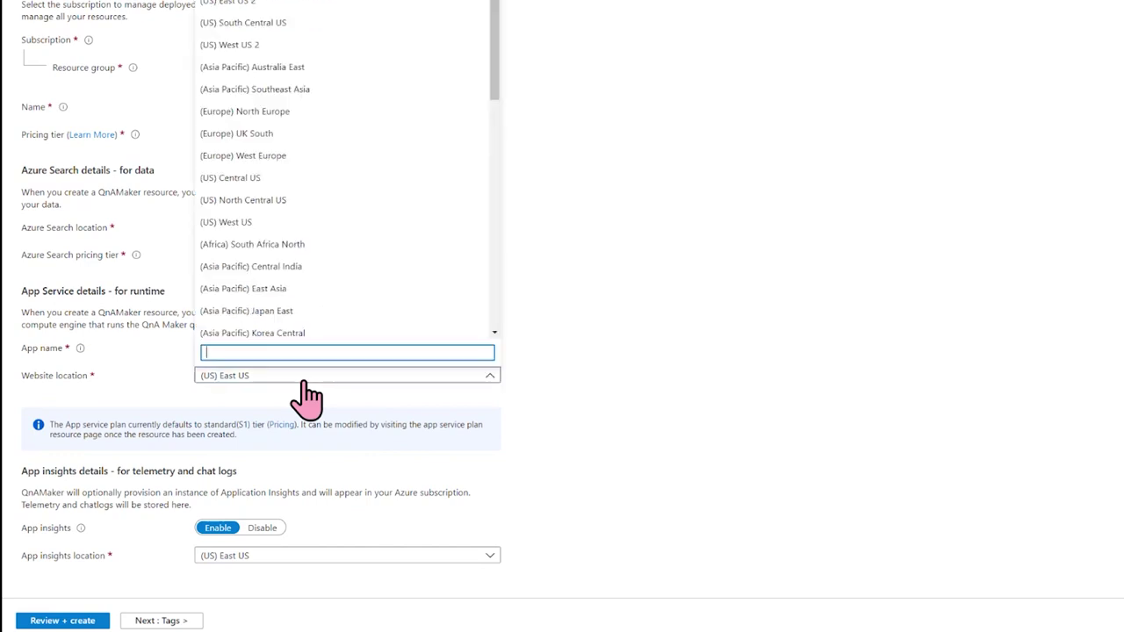
{"action": "left_click", "coordinate": [309, 46]}
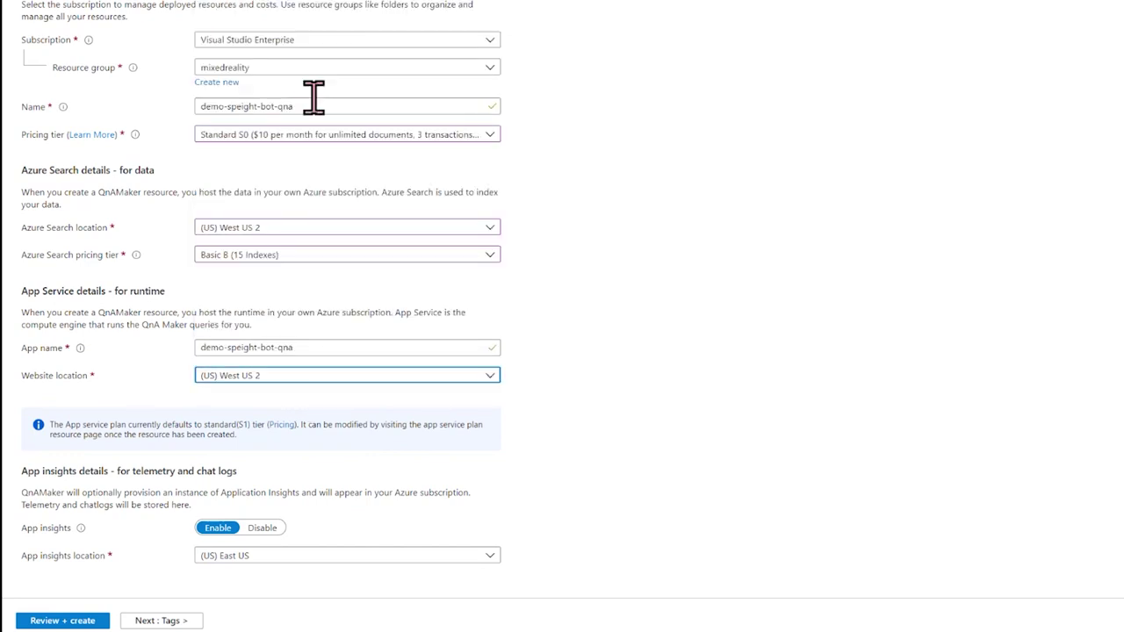
{"action": "left_click", "coordinate": [281, 562]}
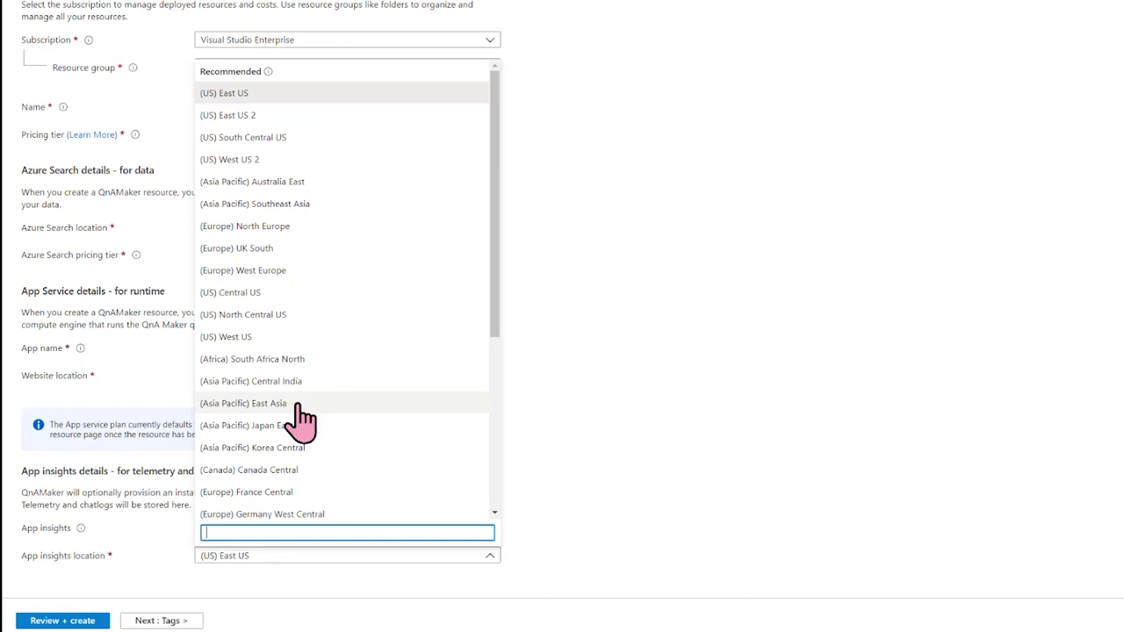
{"action": "left_click", "coordinate": [291, 158]}
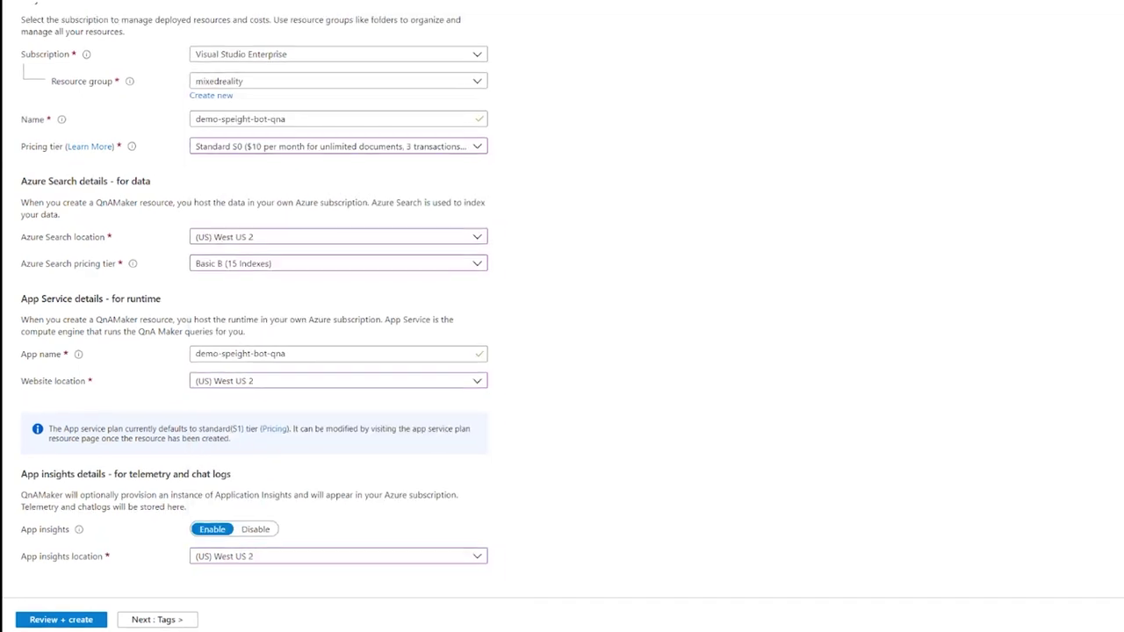
{"action": "left_click", "coordinate": [55, 616]}
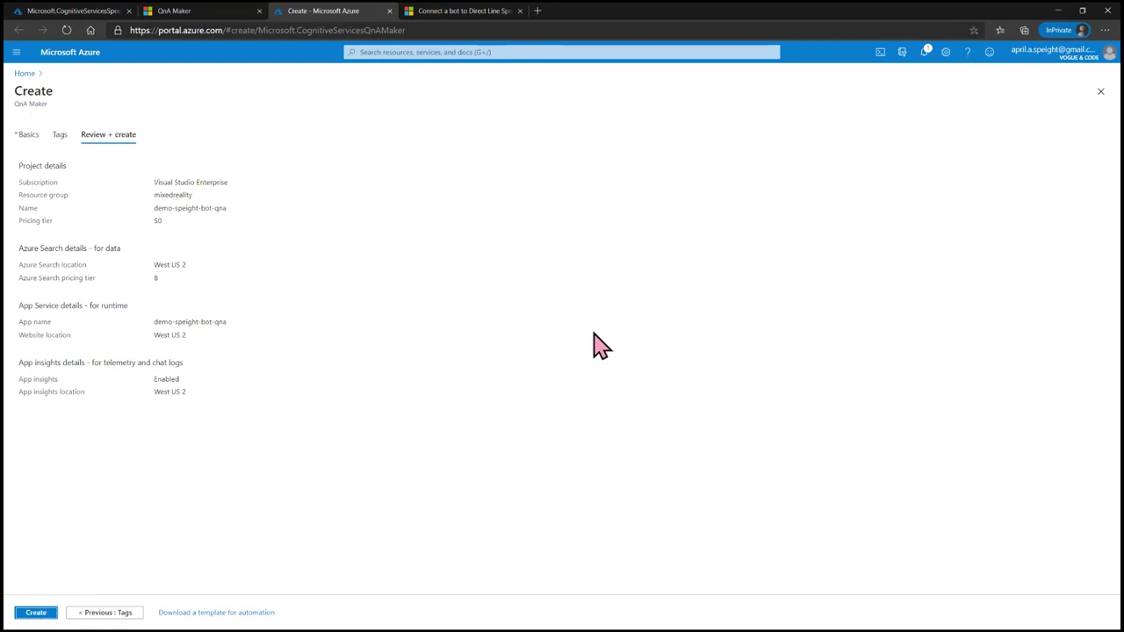
{"action": "left_click", "coordinate": [35, 612]}
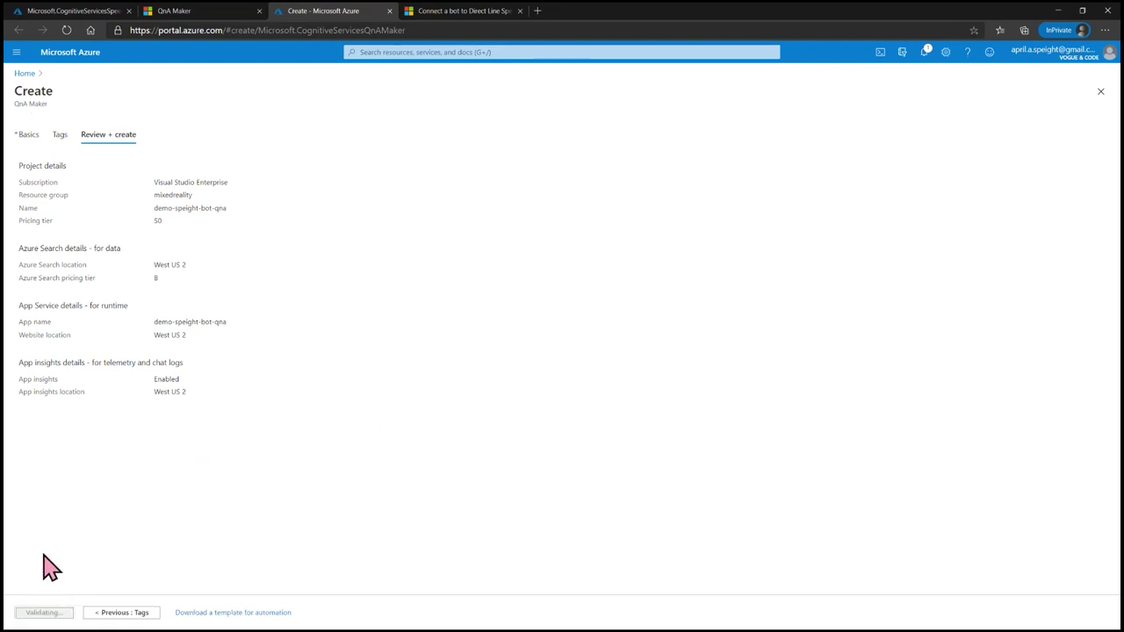
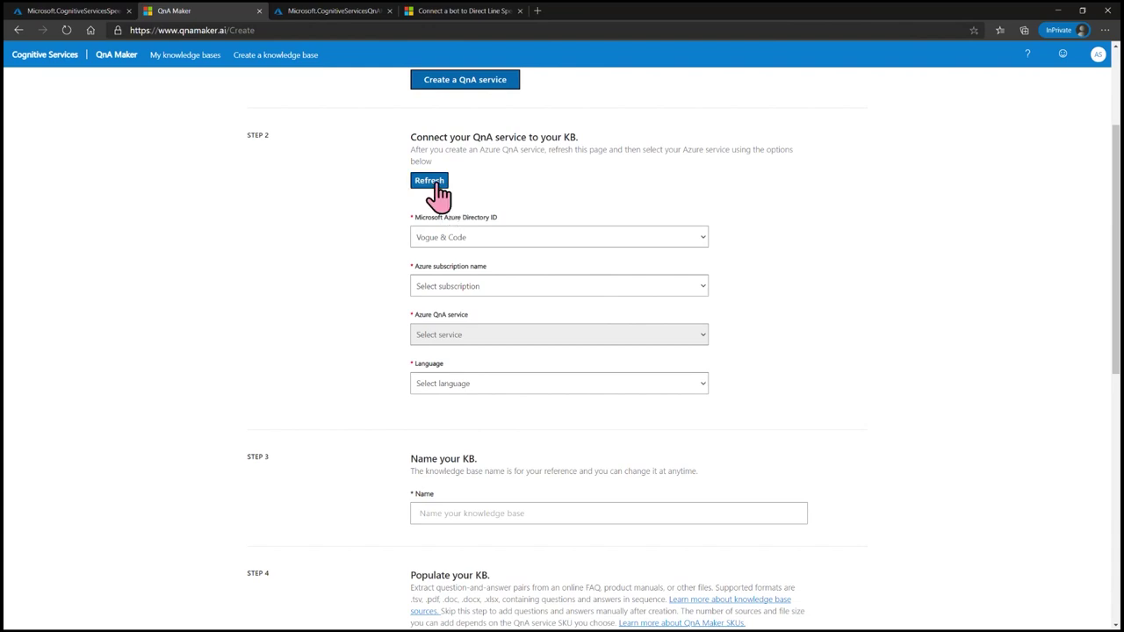
Refresh the QnA service connection options in QnA Maker and select the Visual Studio Enterprise subscription.
{"action": "left_click", "coordinate": [436, 191]}
{"action": "left_click", "coordinate": [437, 191]}
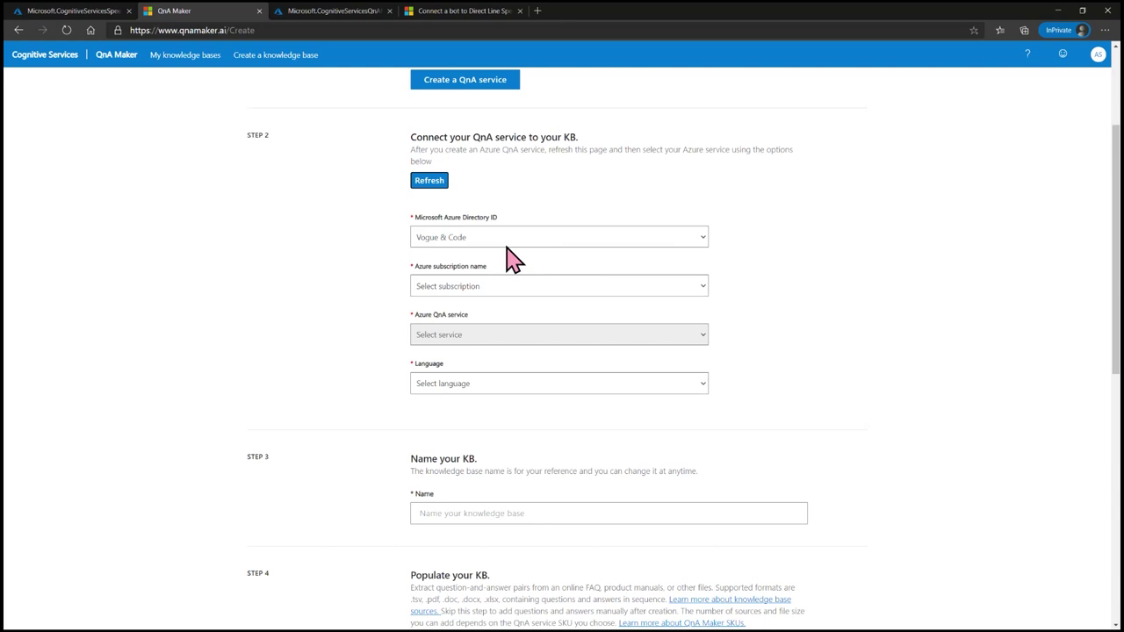
{"action": "left_click", "coordinate": [489, 289]}
{"action": "left_click", "coordinate": [495, 317]}
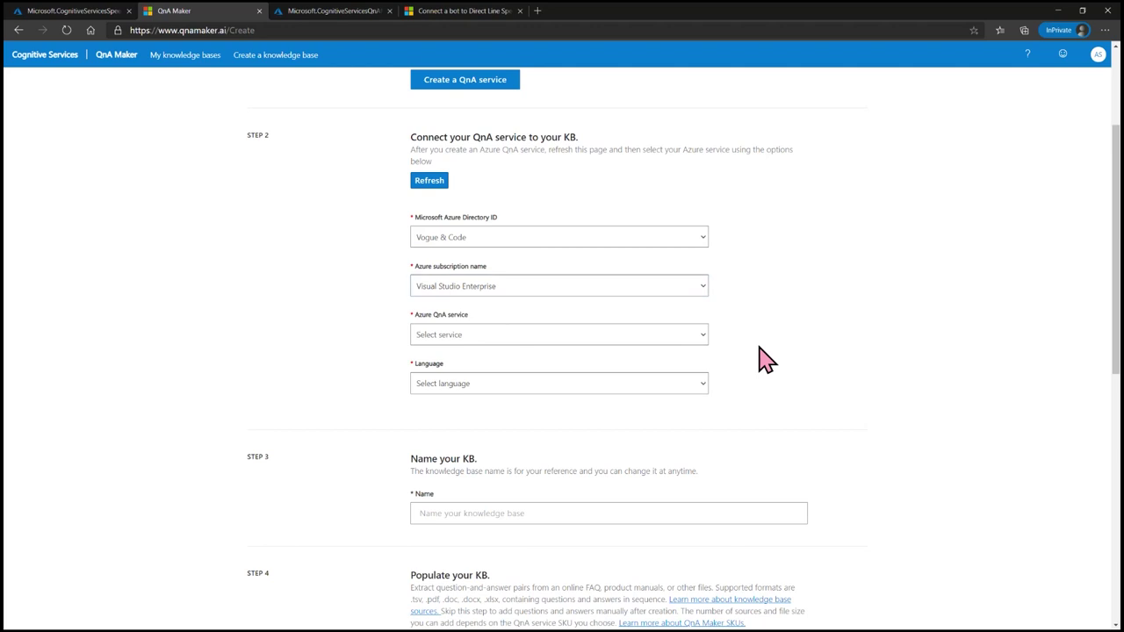
Try to select the demo bot's new QnA service for the knowledge base.
{"action": "scroll", "coordinate": [764, 360], "scroll_direction": "down", "scroll_amount": 1}
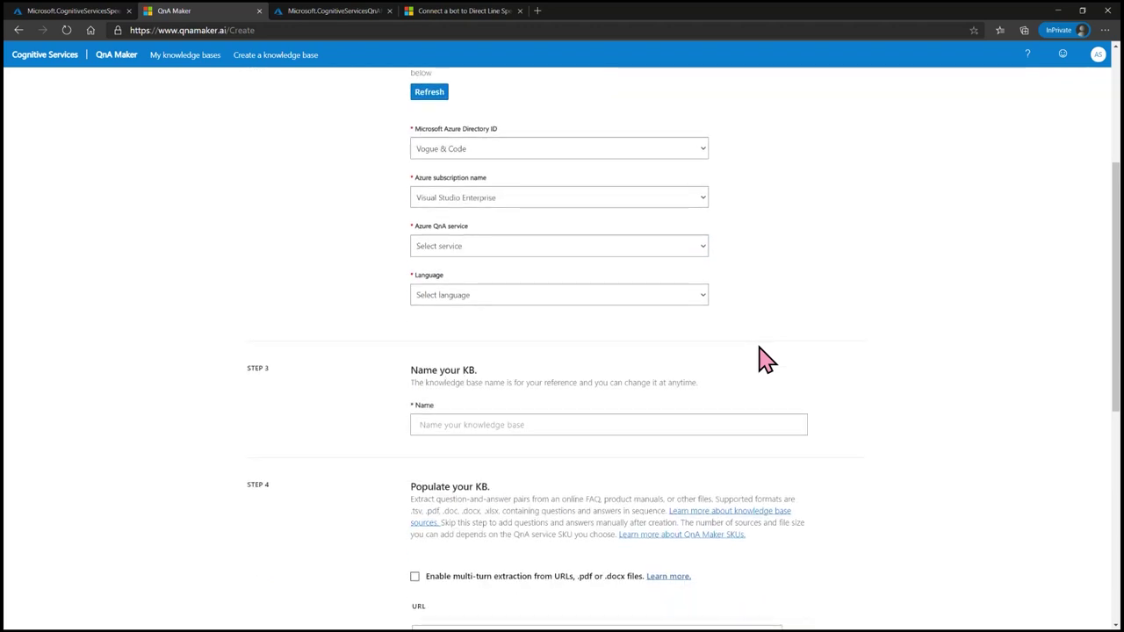
{"action": "left_click", "coordinate": [587, 253]}
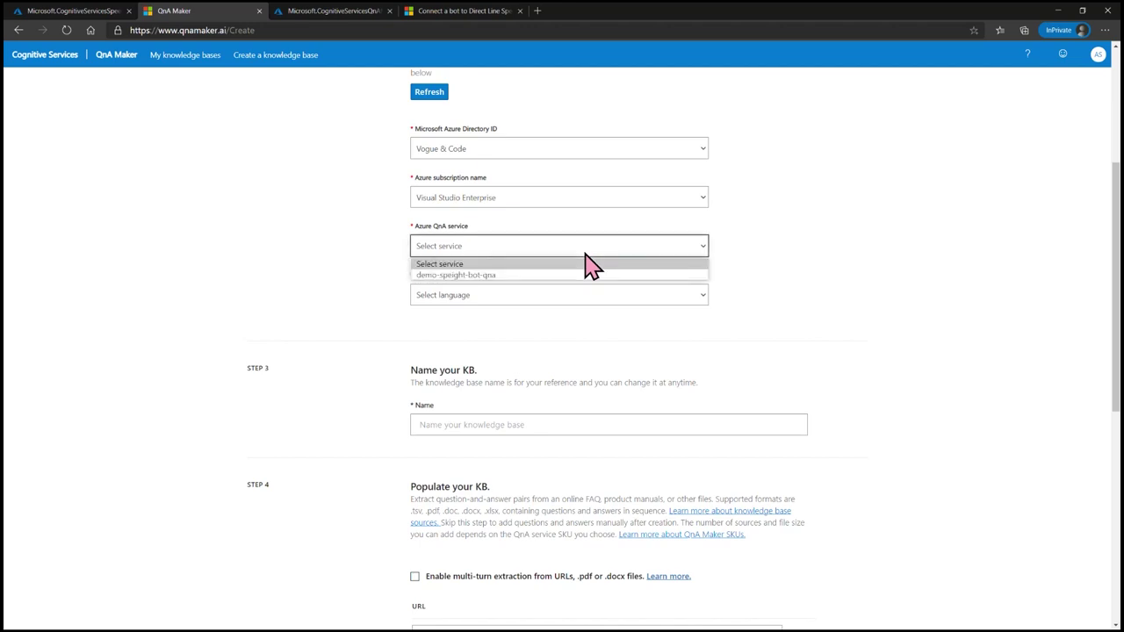
{"action": "left_click", "coordinate": [545, 277]}
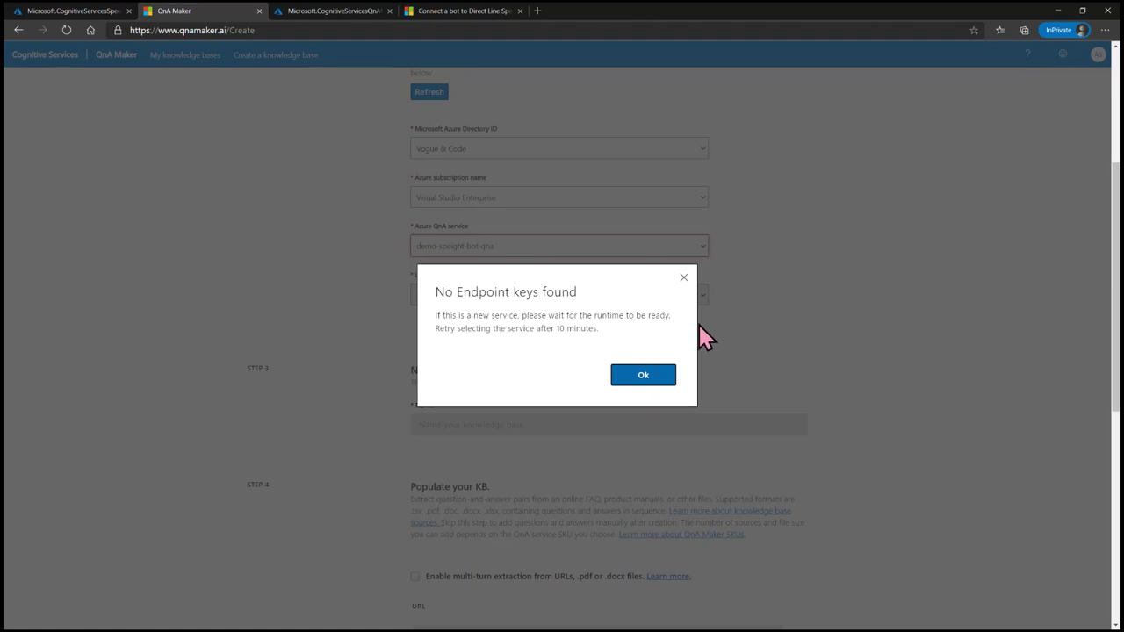
{"action": "left_click", "coordinate": [650, 378]}
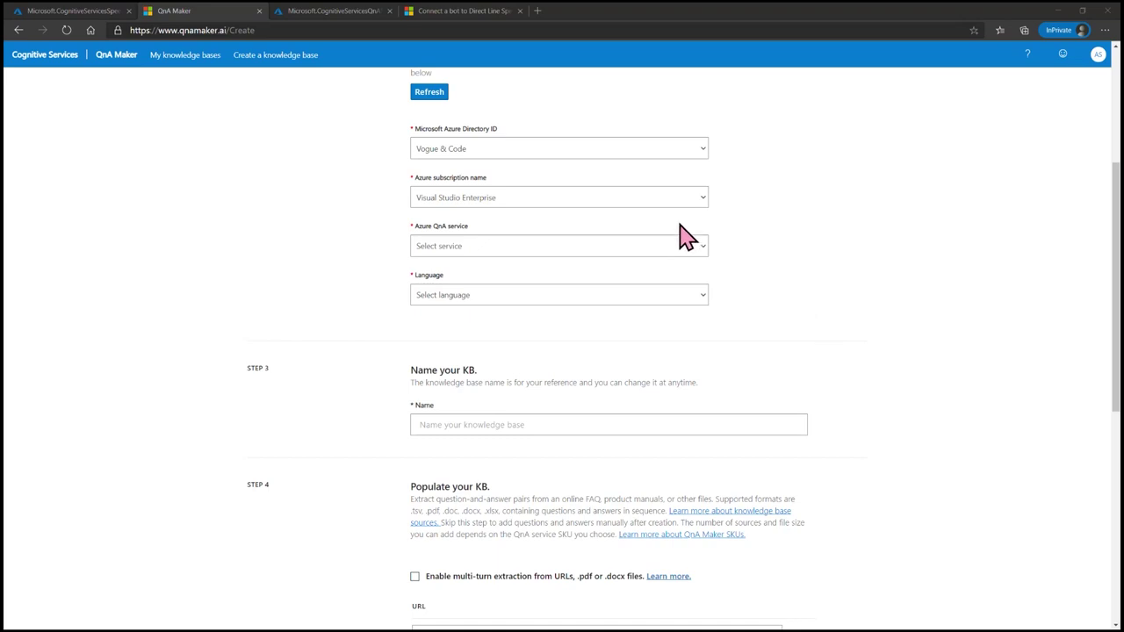
Refresh the connection options again and select the demo bot's service as the Azure QnA service.
{"action": "left_click", "coordinate": [435, 93]}
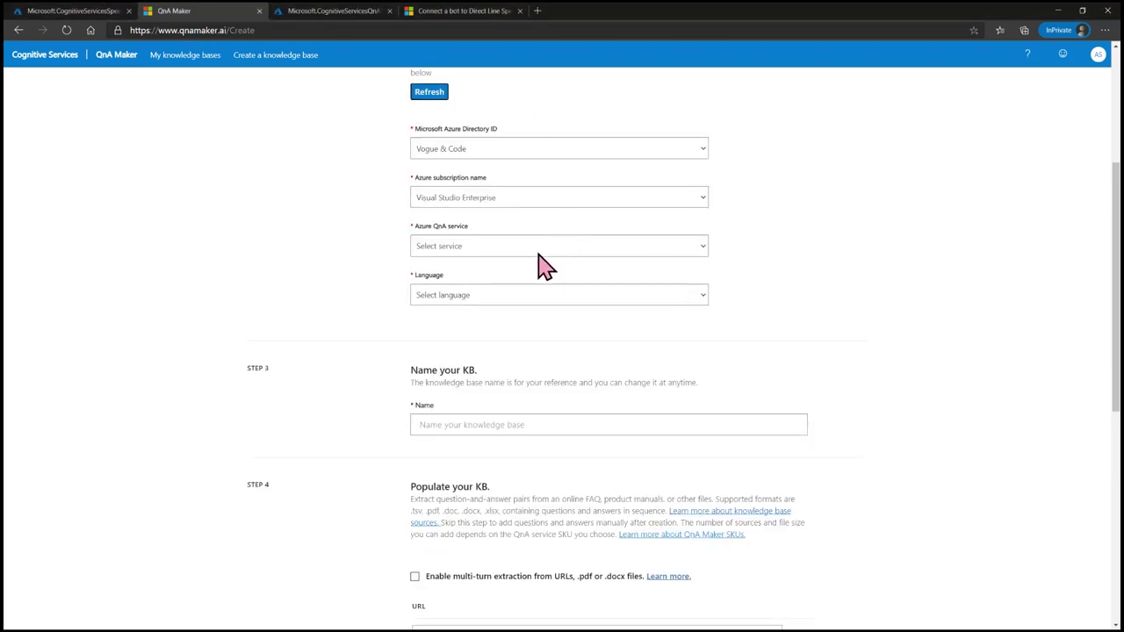
{"action": "left_click", "coordinate": [539, 250]}
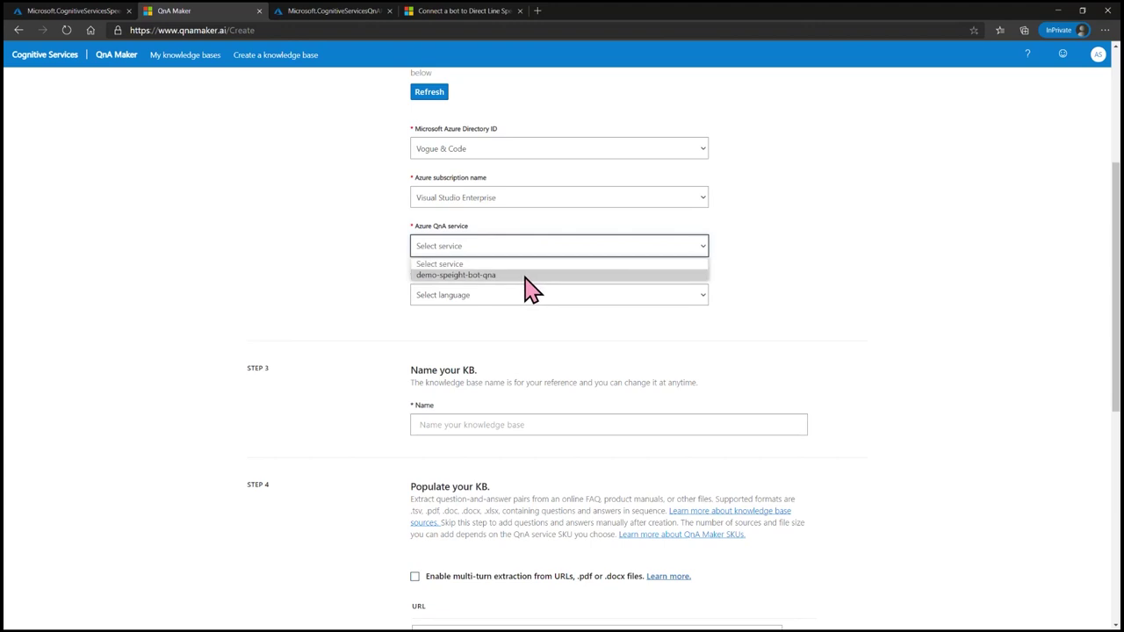
{"action": "left_click", "coordinate": [525, 276]}
Set the knowledge base language to English and name the knowledge base monument-facts.
{"action": "left_click", "coordinate": [526, 297]}
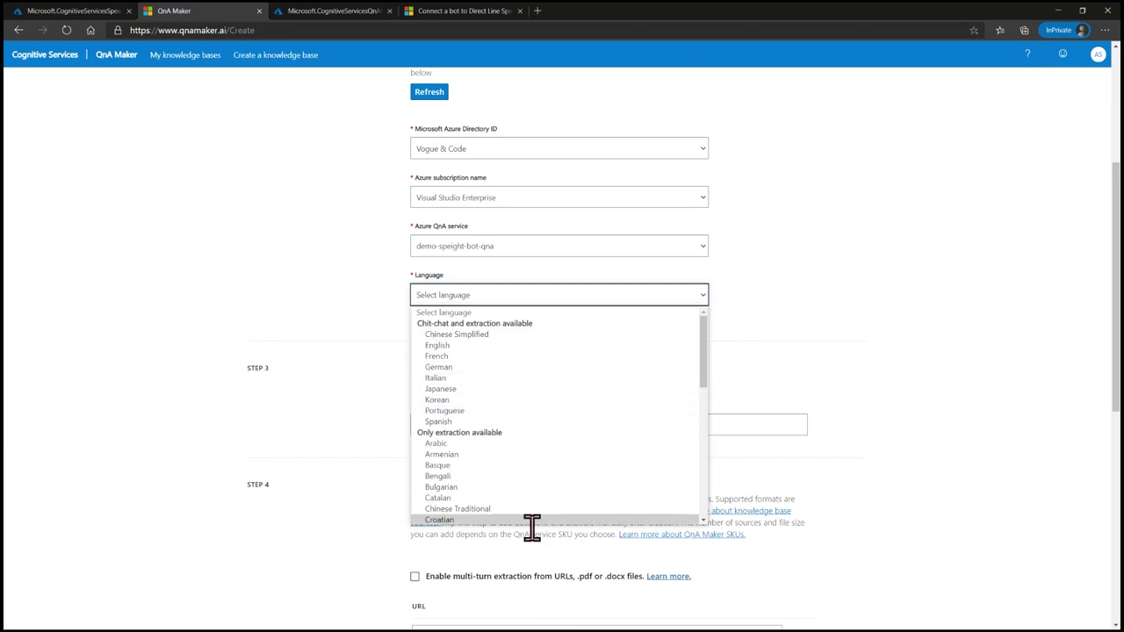
{"action": "left_click", "coordinate": [474, 345]}
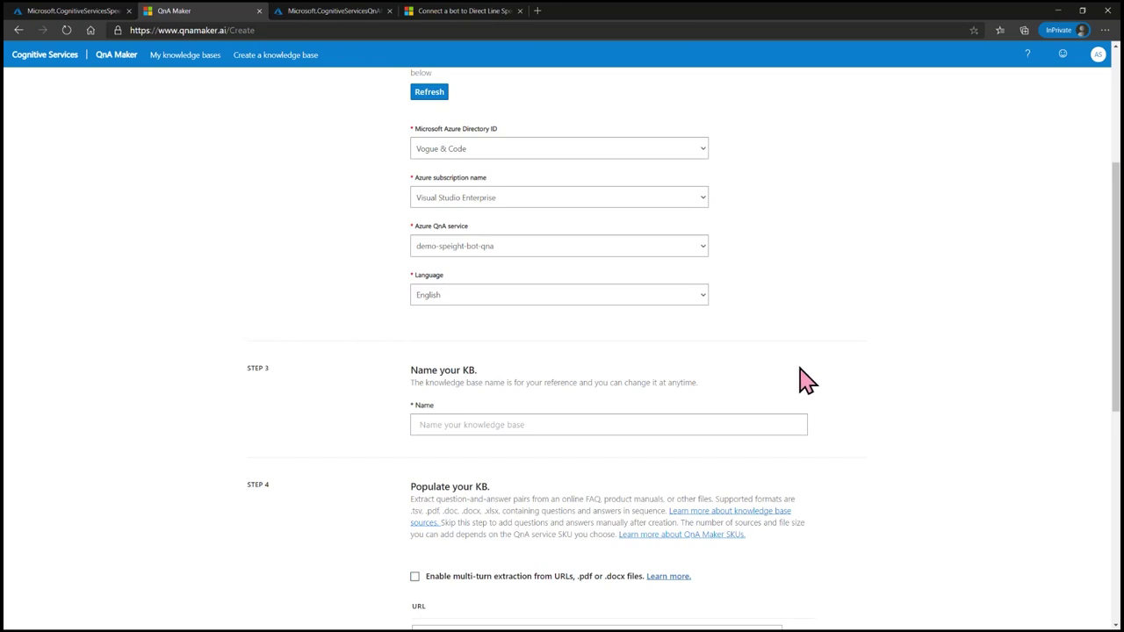
{"action": "left_click", "coordinate": [654, 422]}
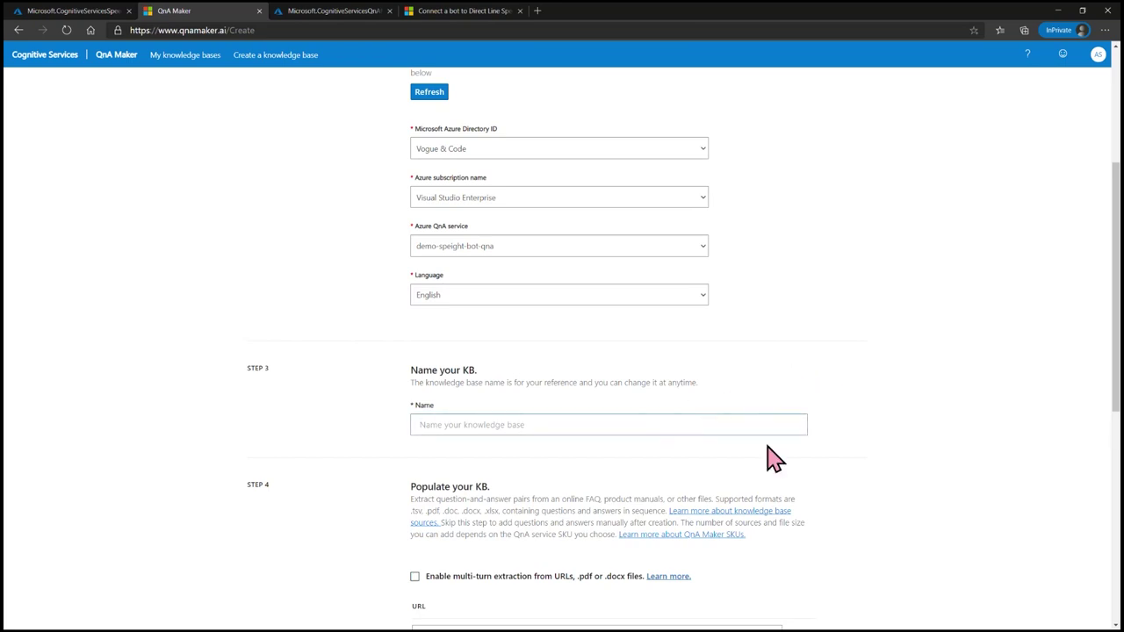
{"action": "type", "text": "monument-facts"}
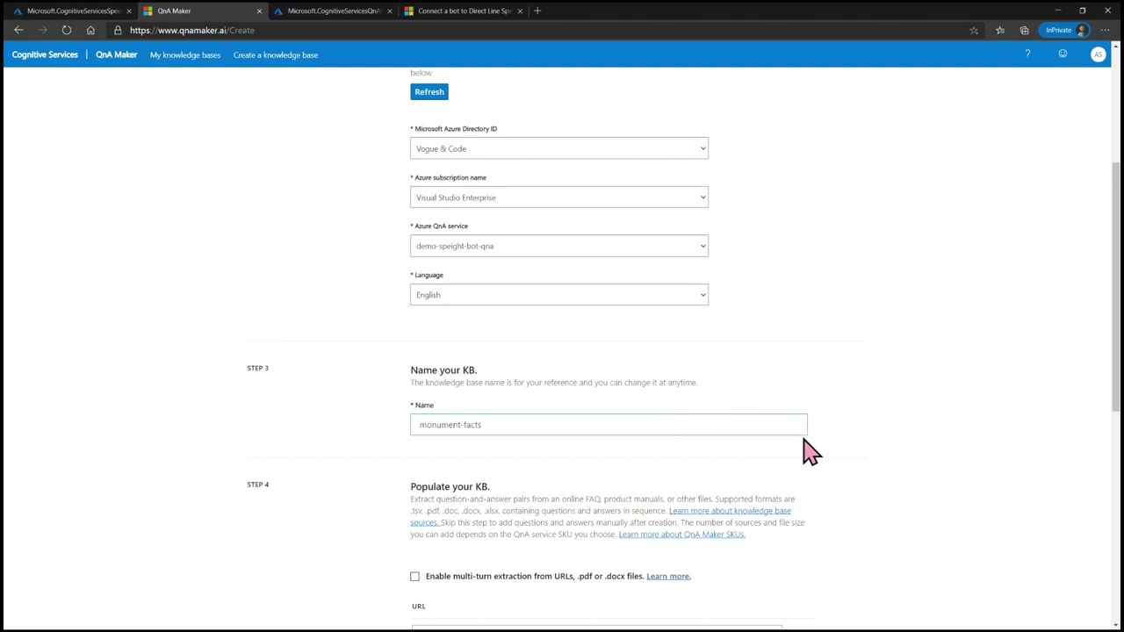
Populate the knowledge base with kbfacts.xlsx from the Unity folder in Documents and create the knowledge base.
{"action": "scroll", "coordinate": [862, 441], "scroll_direction": "down", "scroll_amount": 3}
{"action": "scroll", "coordinate": [865, 443], "scroll_direction": "down", "scroll_amount": 1}
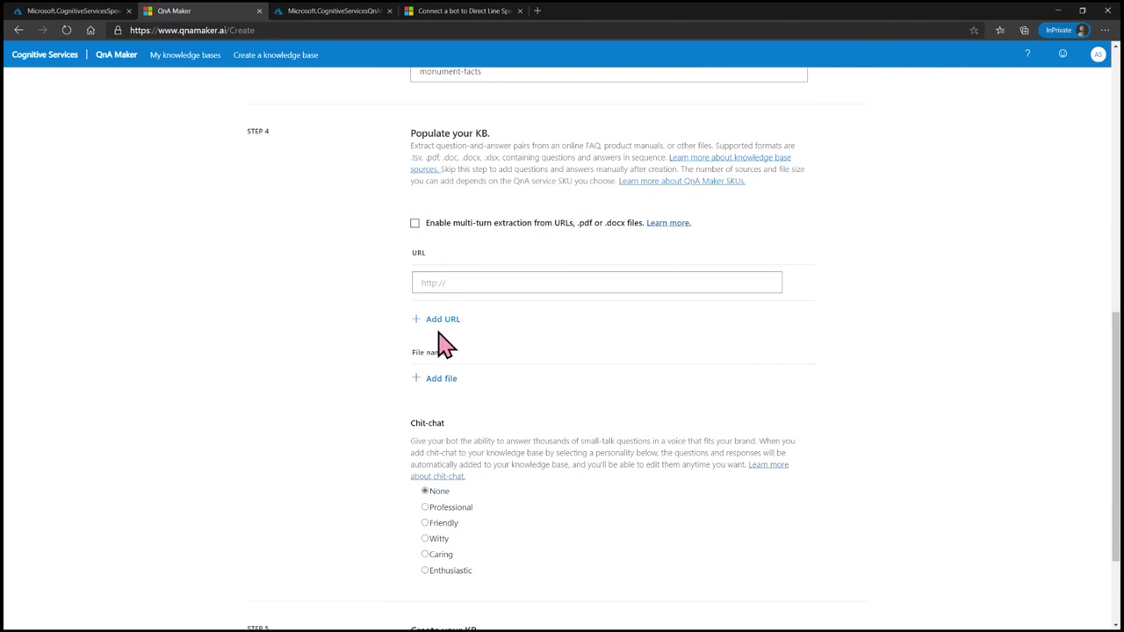
{"action": "scroll", "coordinate": [439, 394], "scroll_direction": "down", "scroll_amount": 1}
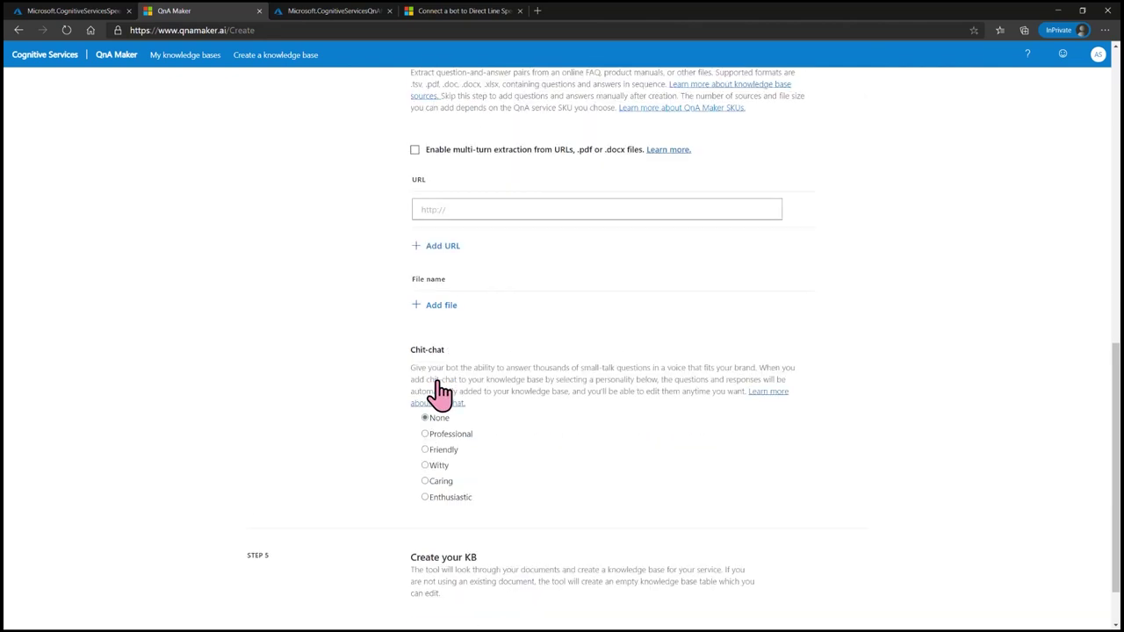
{"action": "left_click", "coordinate": [439, 295]}
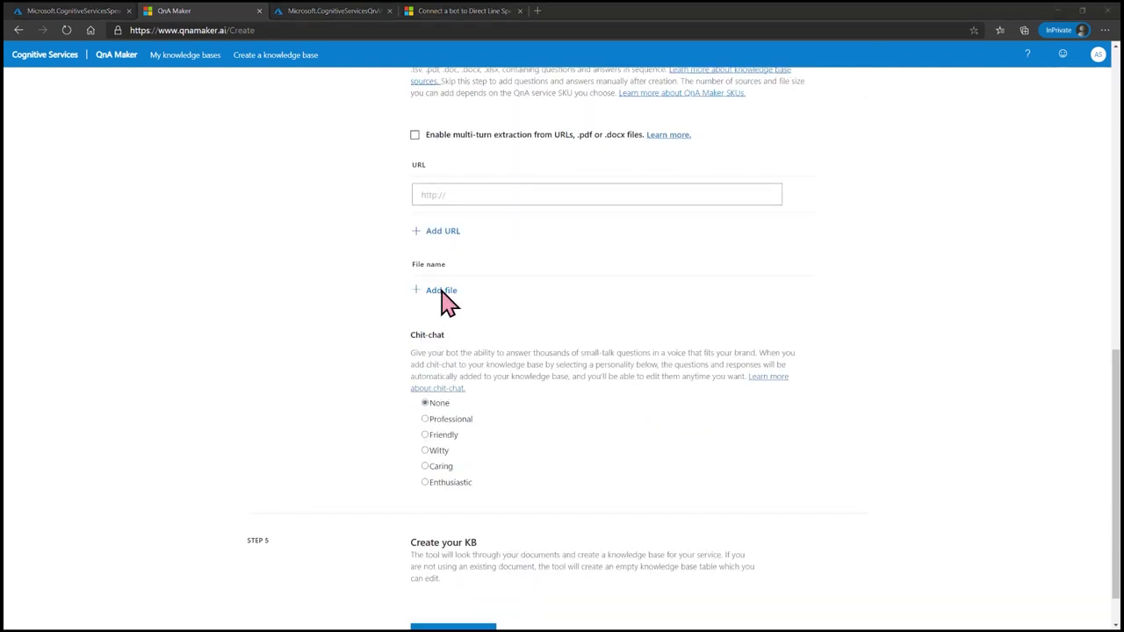
{"action": "left_click", "coordinate": [127, 29]}
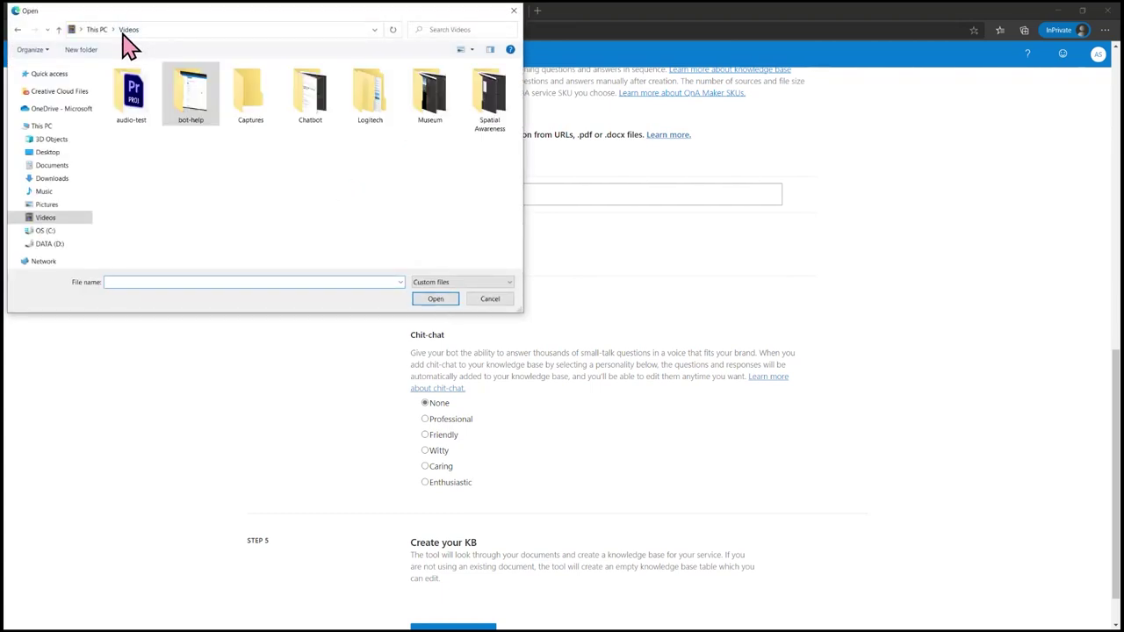
{"action": "left_click", "coordinate": [96, 29]}
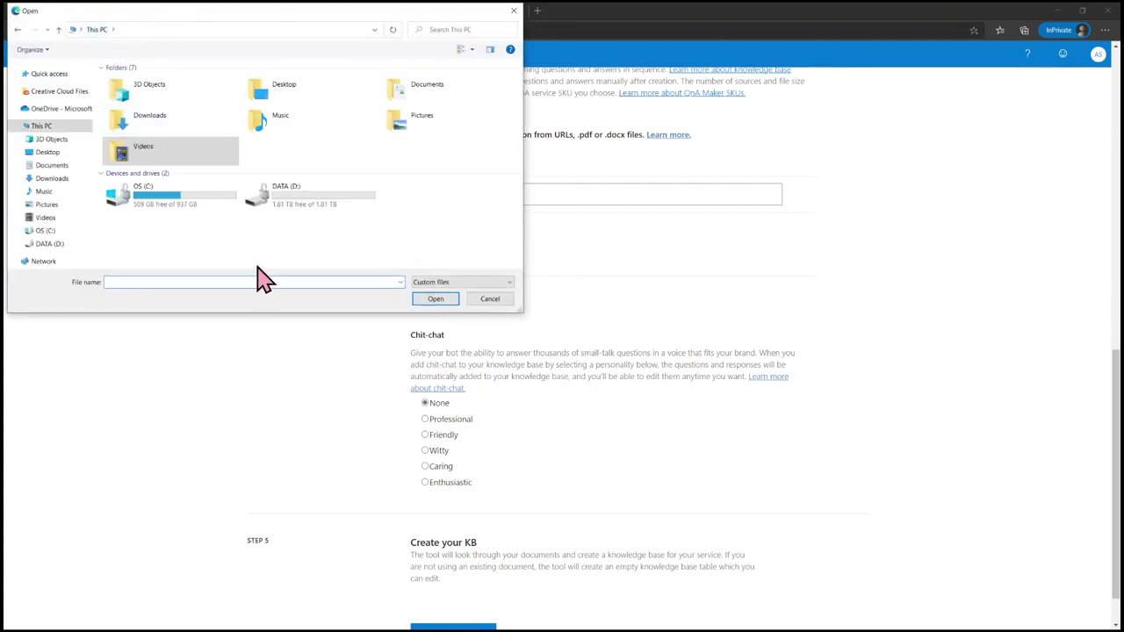
{"action": "left_click", "coordinate": [55, 165]}
{"action": "scroll", "coordinate": [138, 251], "scroll_direction": "down", "scroll_amount": 4}
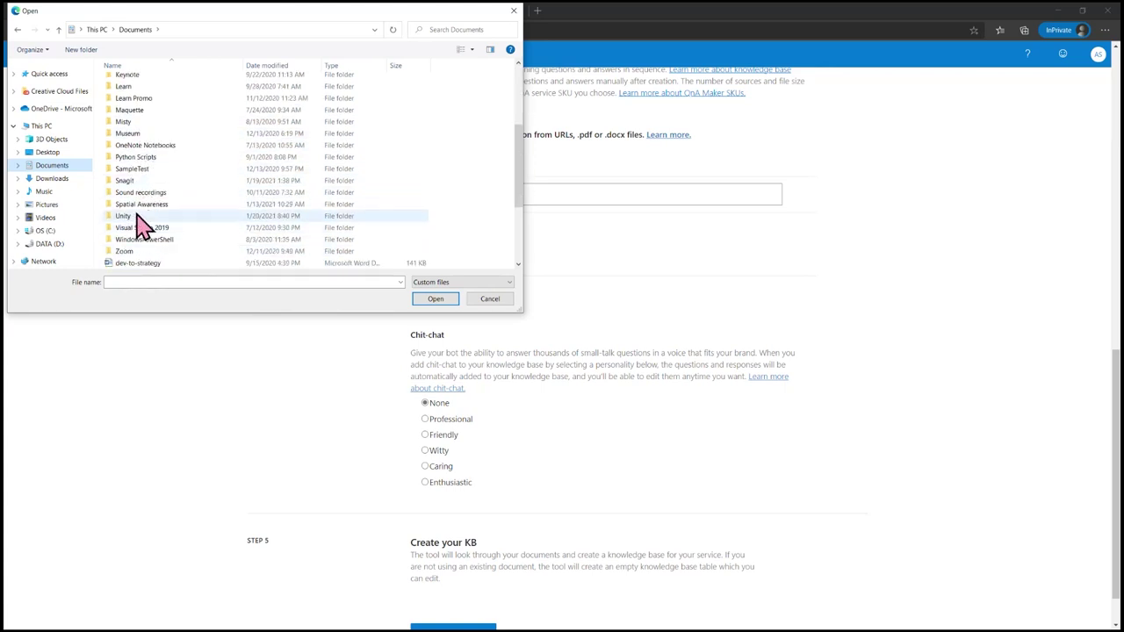
{"action": "double_click", "coordinate": [138, 217]}
{"action": "left_click", "coordinate": [138, 215]}
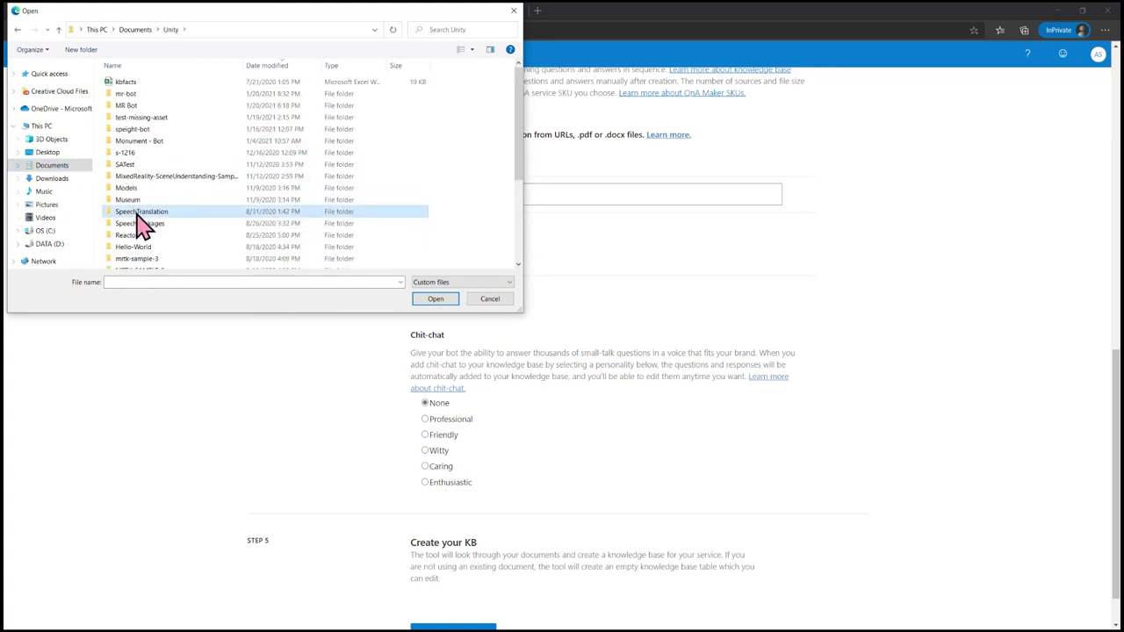
{"action": "left_click", "coordinate": [156, 81]}
{"action": "left_click", "coordinate": [436, 299]}
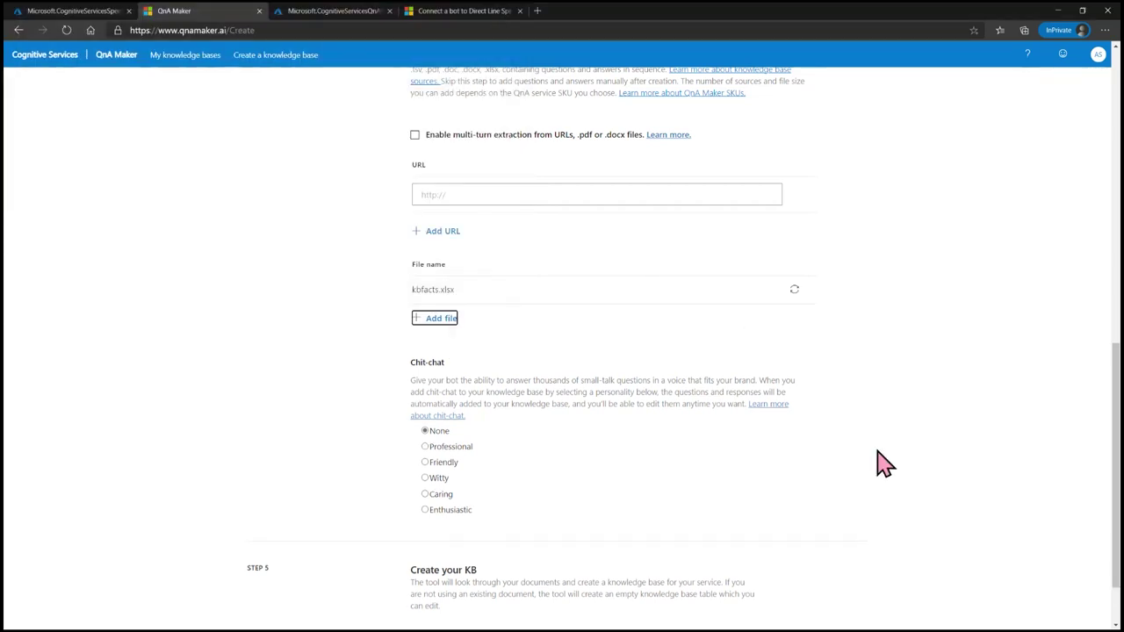
{"action": "scroll", "coordinate": [910, 397], "scroll_direction": "down", "scroll_amount": 1}
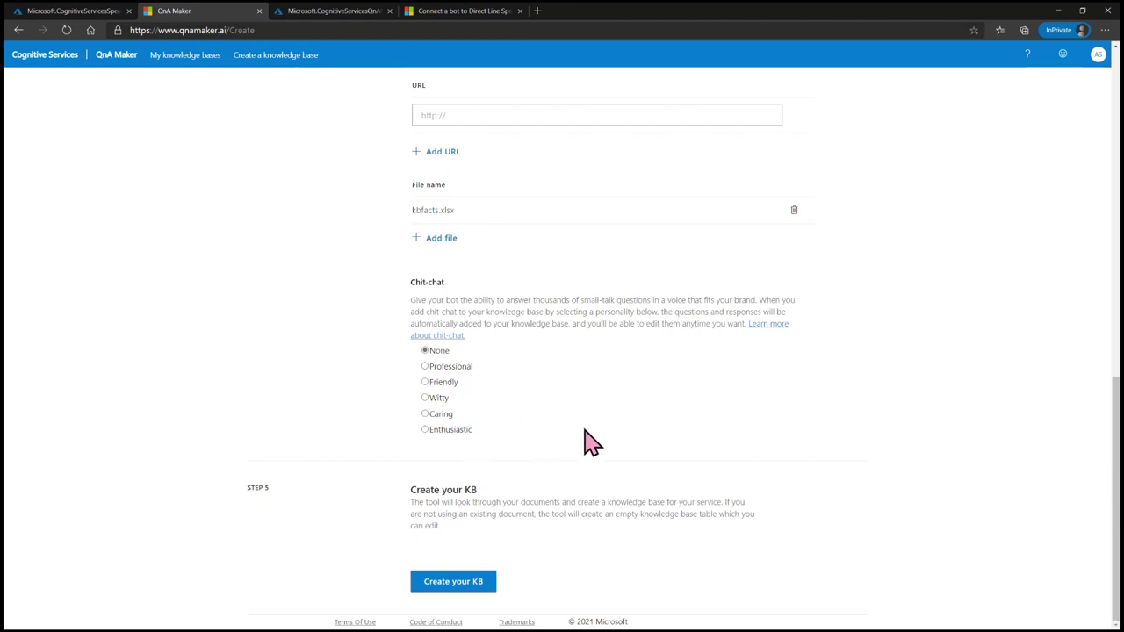
{"action": "left_click", "coordinate": [477, 582]}
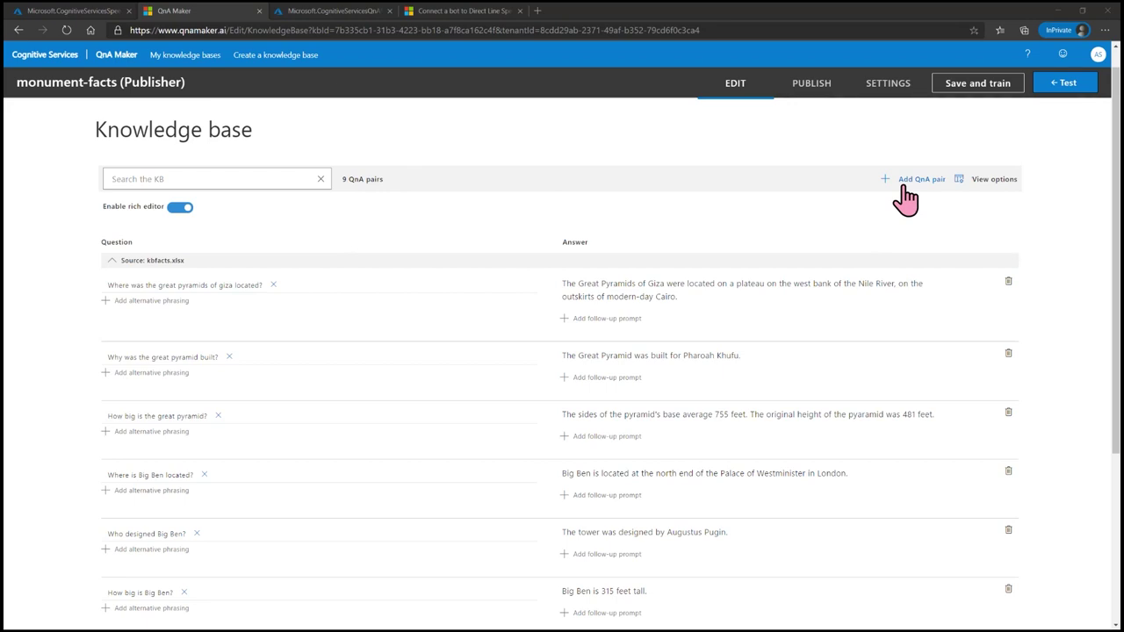
Test the knowledge base with the question "where are the great pyramids" and inspect the response's answer details.
{"action": "left_click", "coordinate": [1073, 88]}
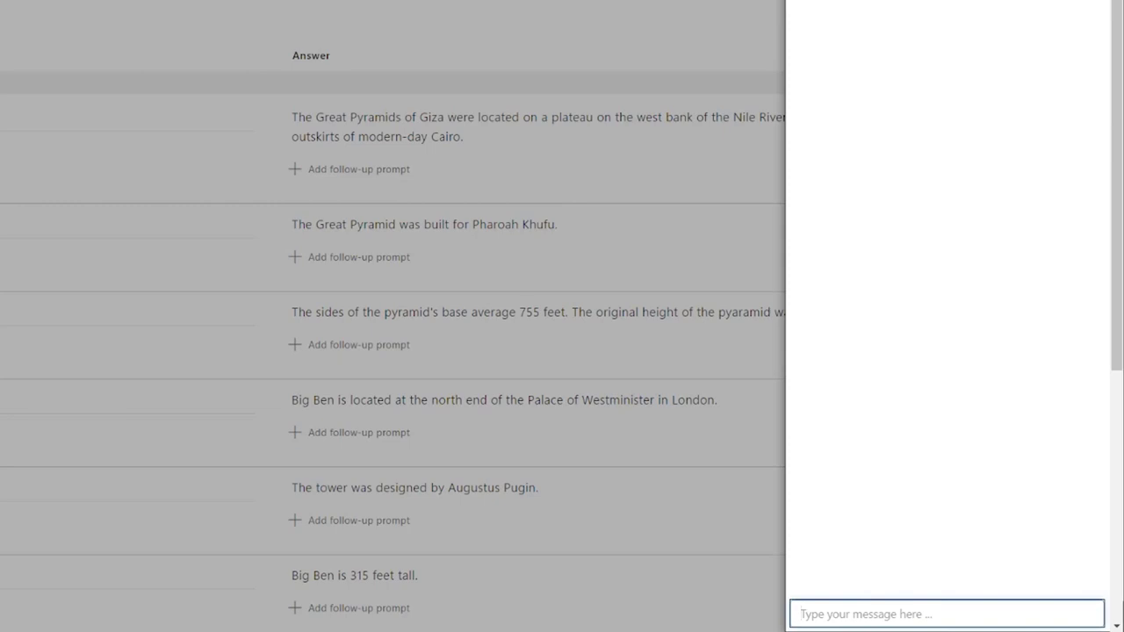
{"action": "type", "text": "where are the grea"}
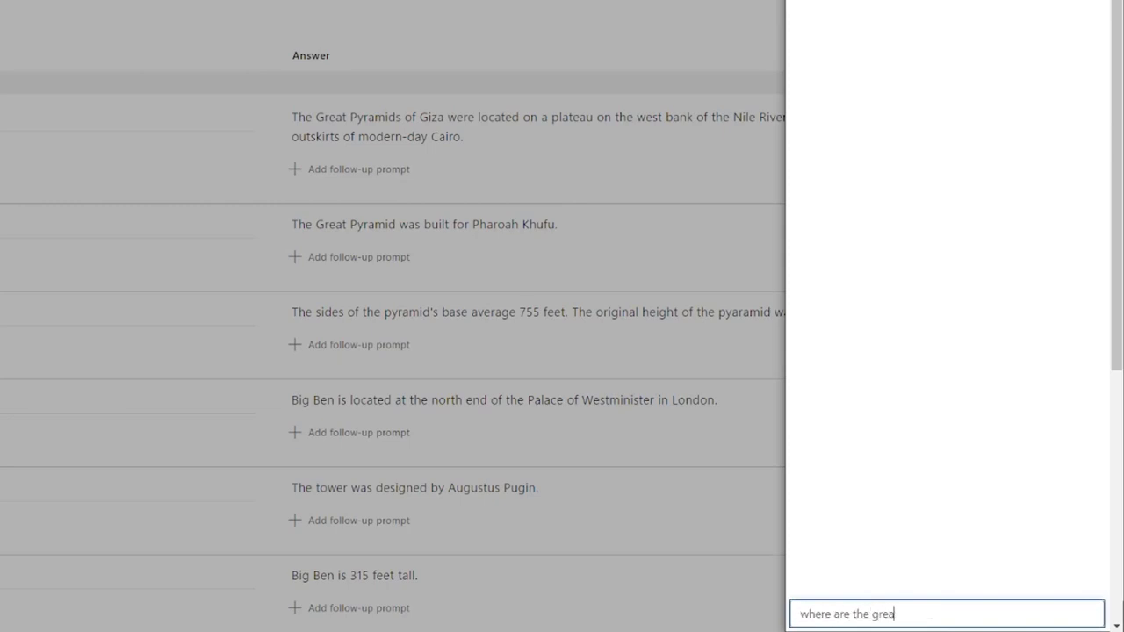
{"action": "type", "text": "t pyramids"}
{"action": "key", "text": "Return"}
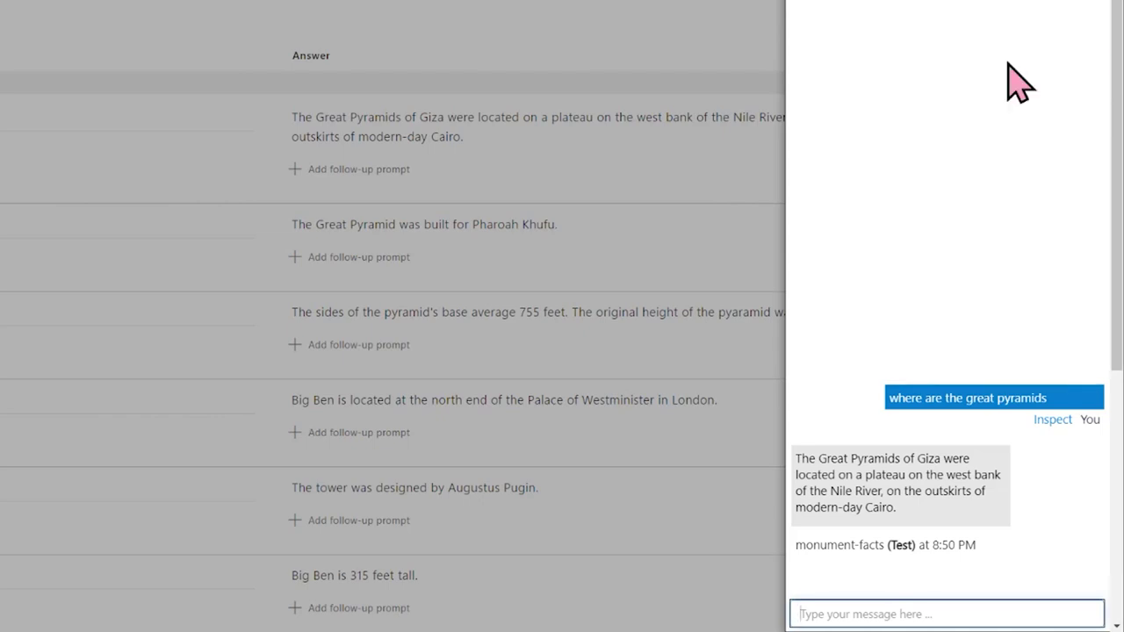
{"action": "left_click", "coordinate": [1053, 419]}
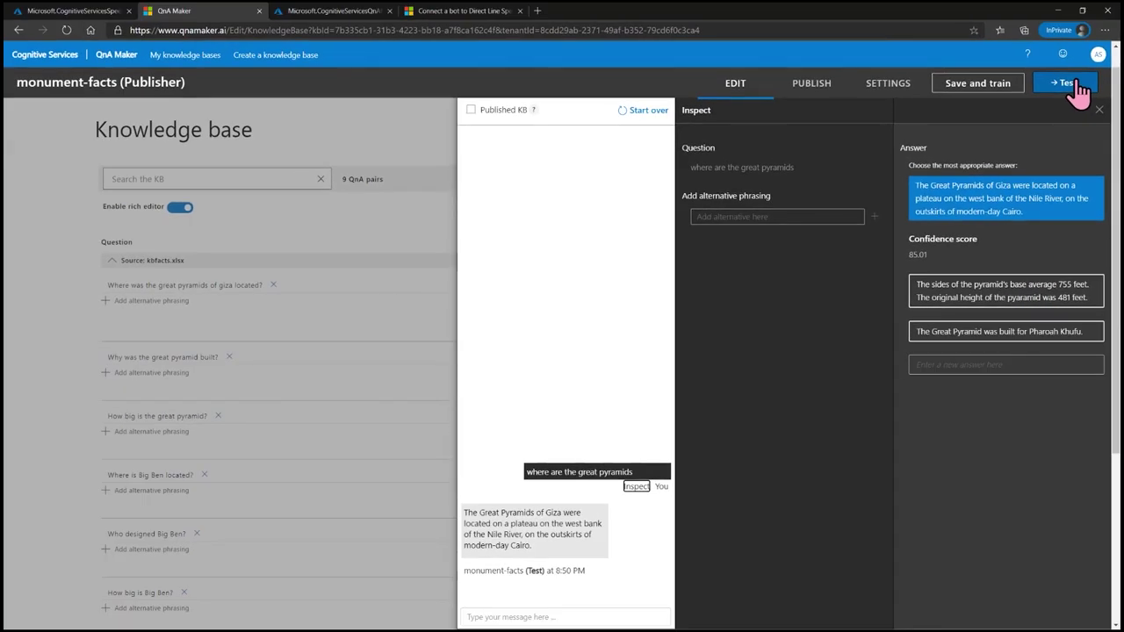
{"action": "left_click", "coordinate": [1073, 84]}
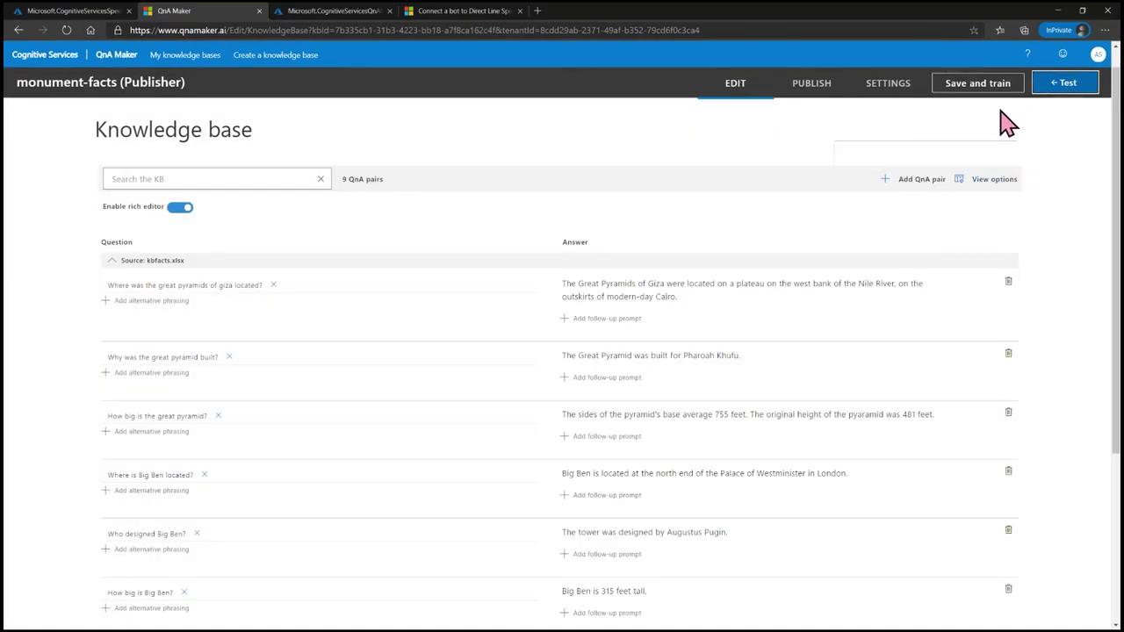
Save and train the monument-facts knowledge base and publish it.
{"action": "left_click", "coordinate": [977, 86]}
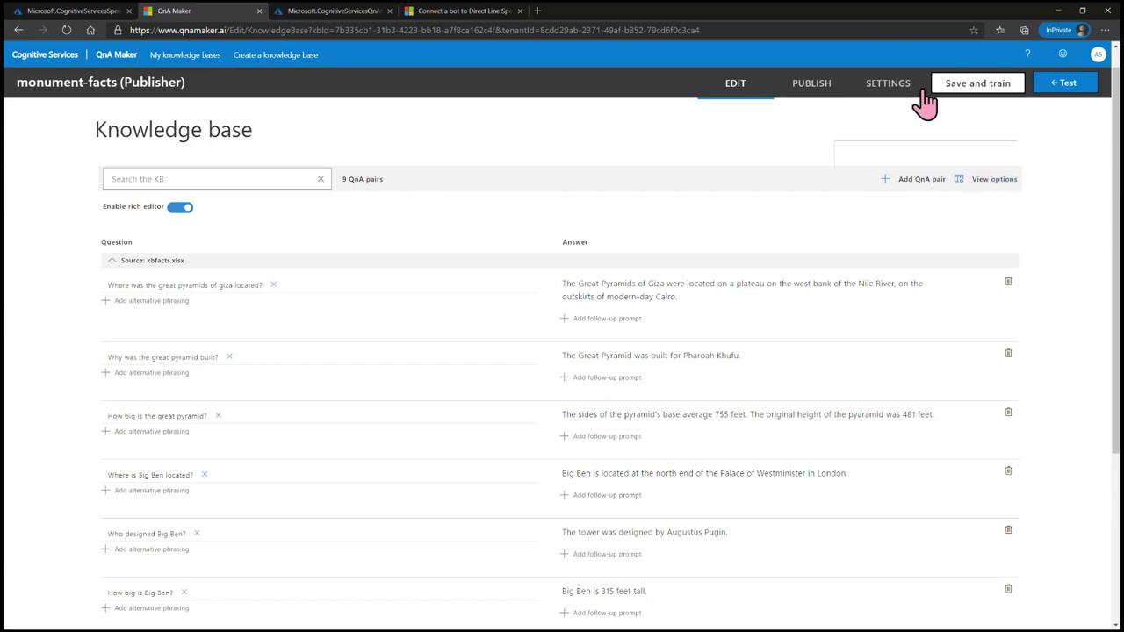
{"action": "left_click", "coordinate": [815, 86]}
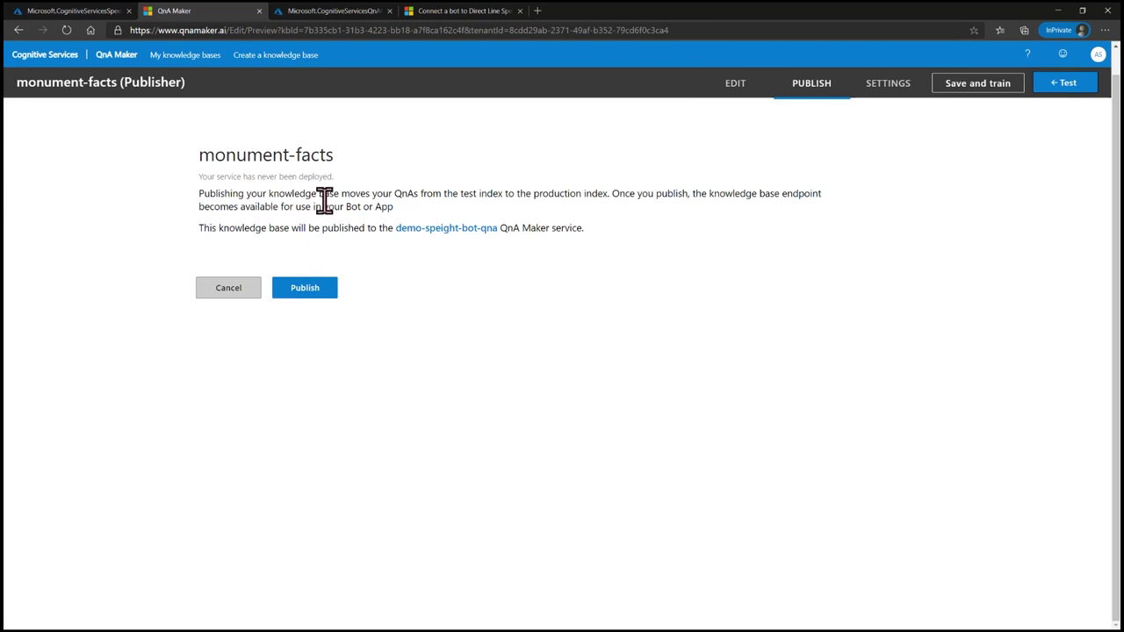
{"action": "left_click", "coordinate": [316, 298]}
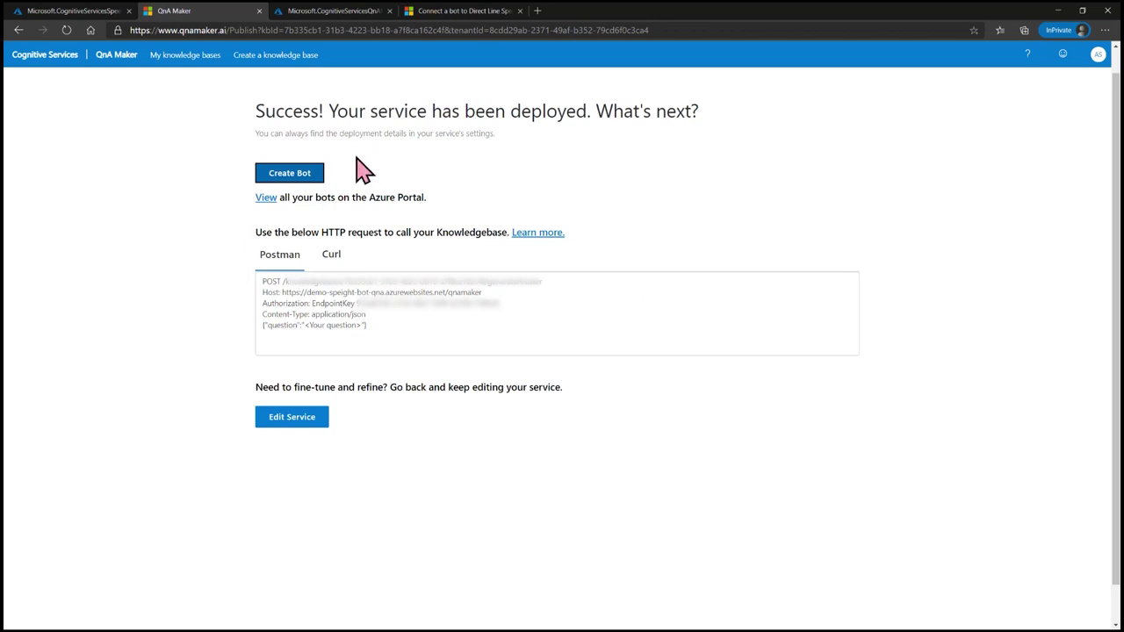
Start creating a web app bot from the published knowledge base and set its Application Insights location to West US 2.
{"action": "left_click", "coordinate": [304, 176]}
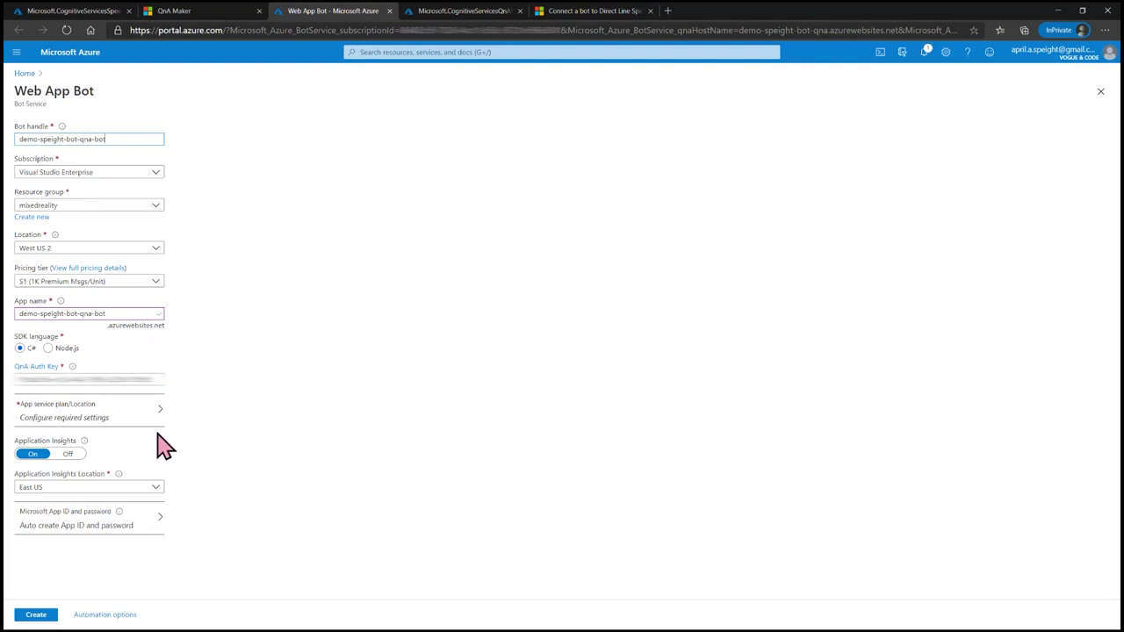
{"action": "left_click", "coordinate": [107, 488]}
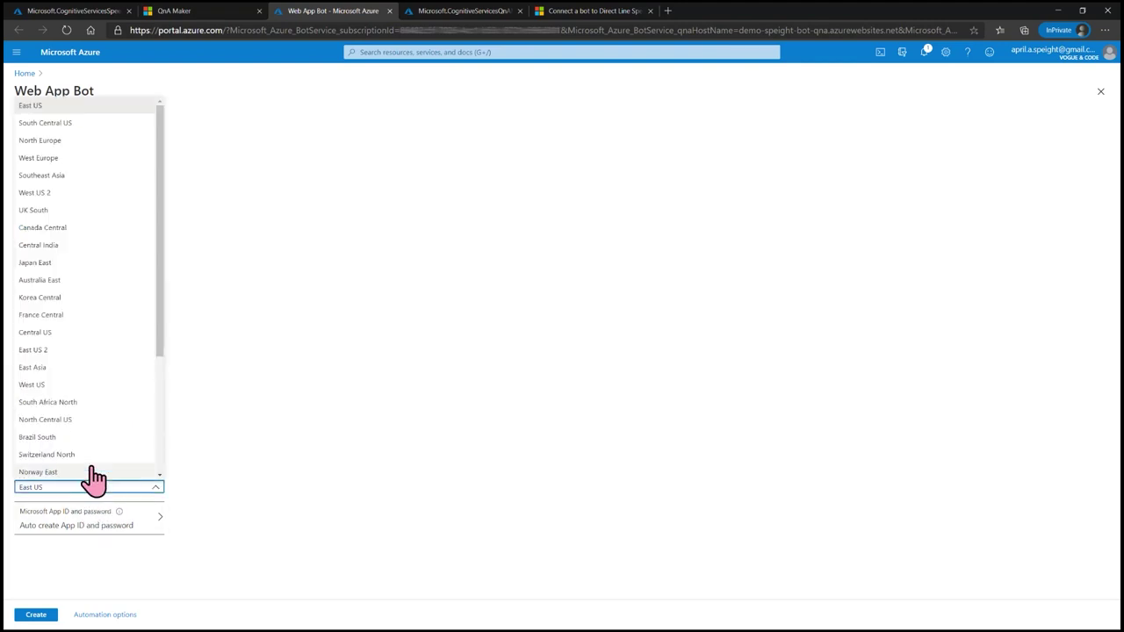
{"action": "left_click", "coordinate": [35, 192]}
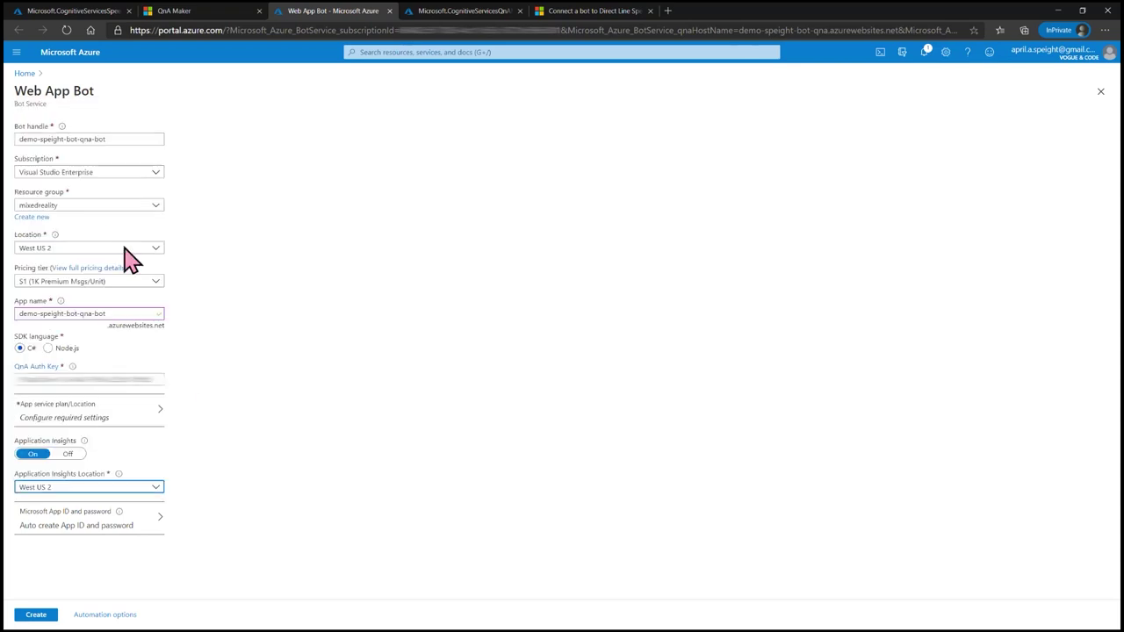
Create a new app service plan for the bot in West US 2, keeping the suggested plan name.
{"action": "left_click", "coordinate": [139, 419]}
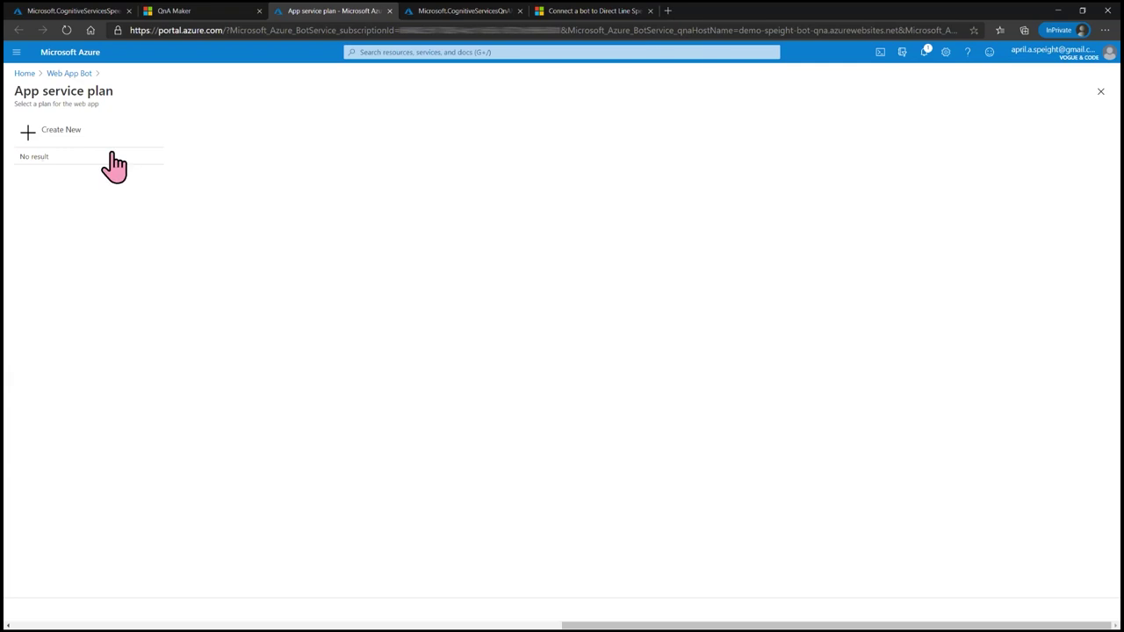
{"action": "left_click", "coordinate": [78, 142]}
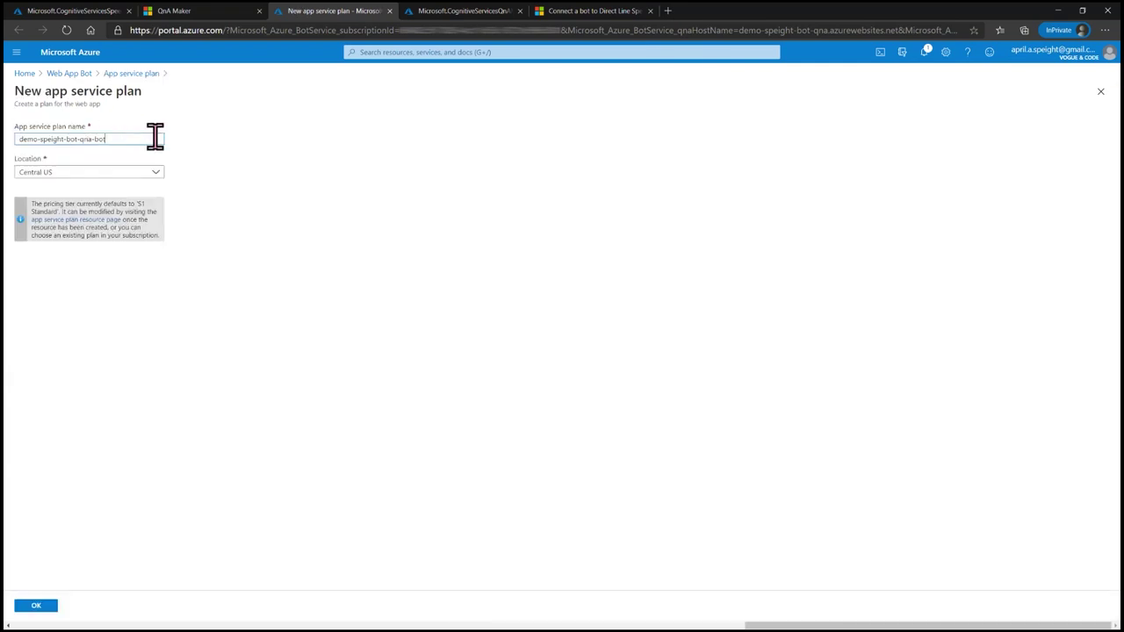
{"action": "left_click", "coordinate": [126, 173]}
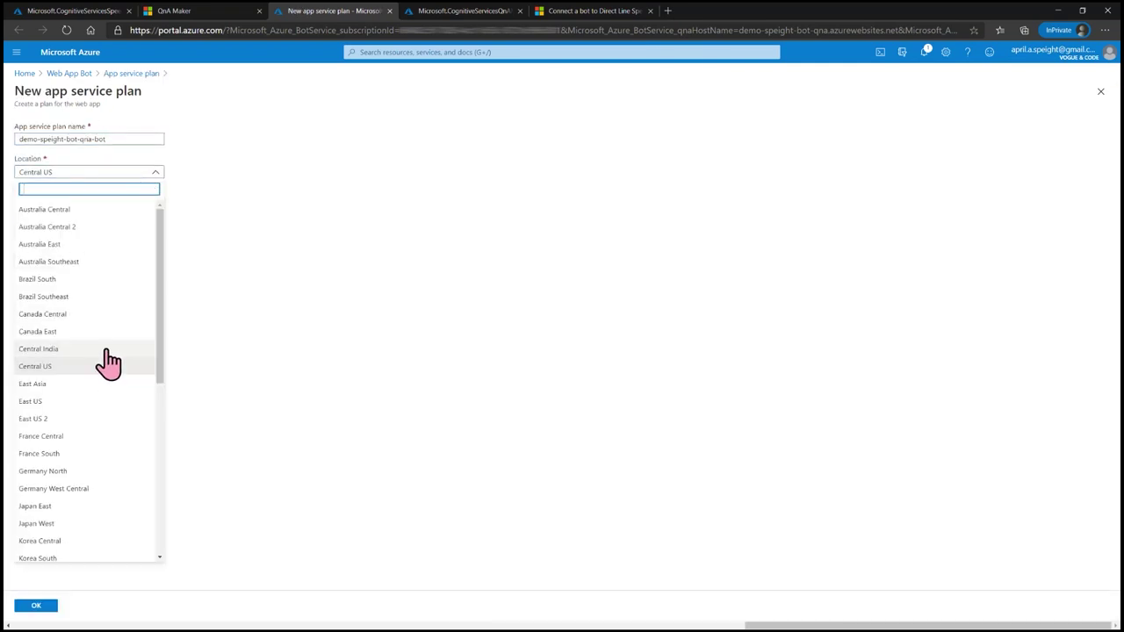
{"action": "scroll", "coordinate": [101, 421], "scroll_direction": "down", "scroll_amount": 3}
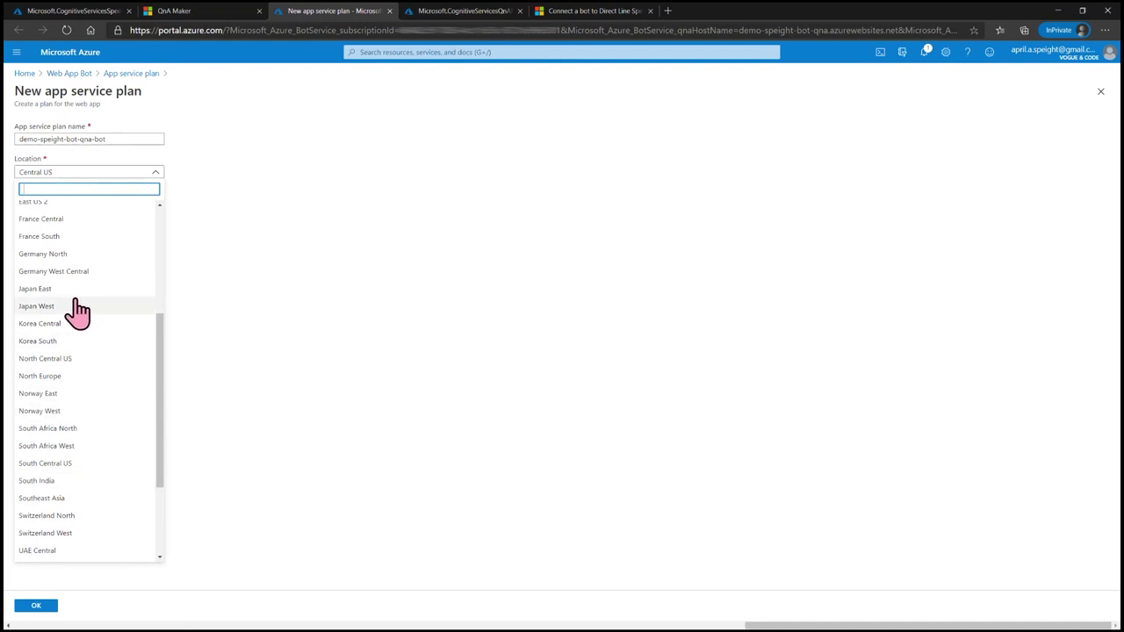
{"action": "scroll", "coordinate": [75, 372], "scroll_direction": "down", "scroll_amount": 3}
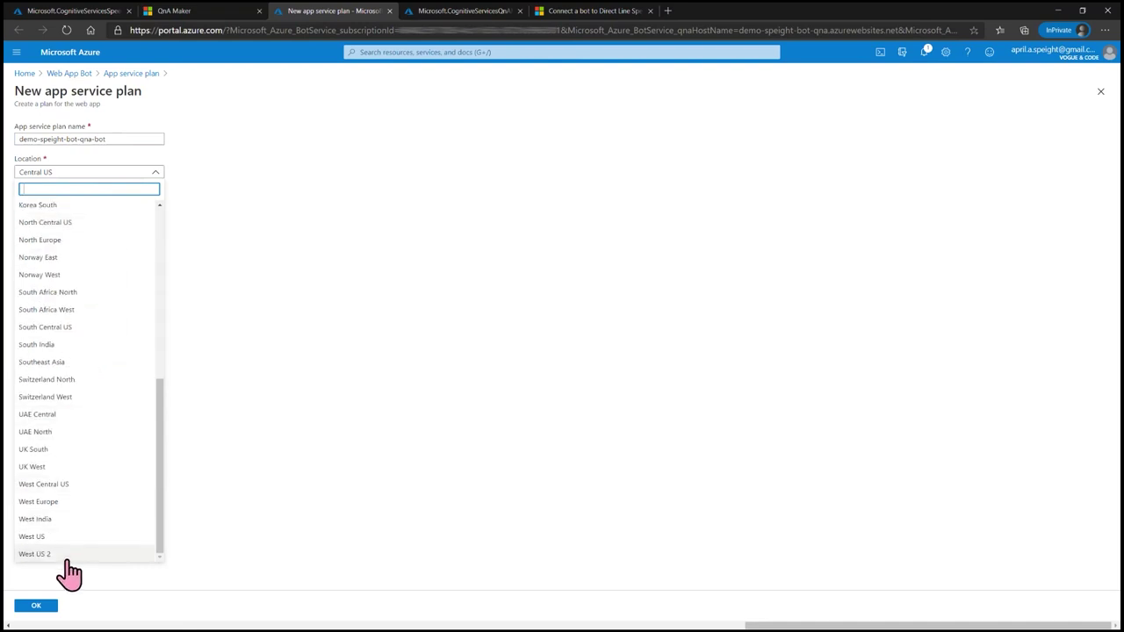
{"action": "left_click", "coordinate": [68, 556]}
{"action": "left_click", "coordinate": [43, 607]}
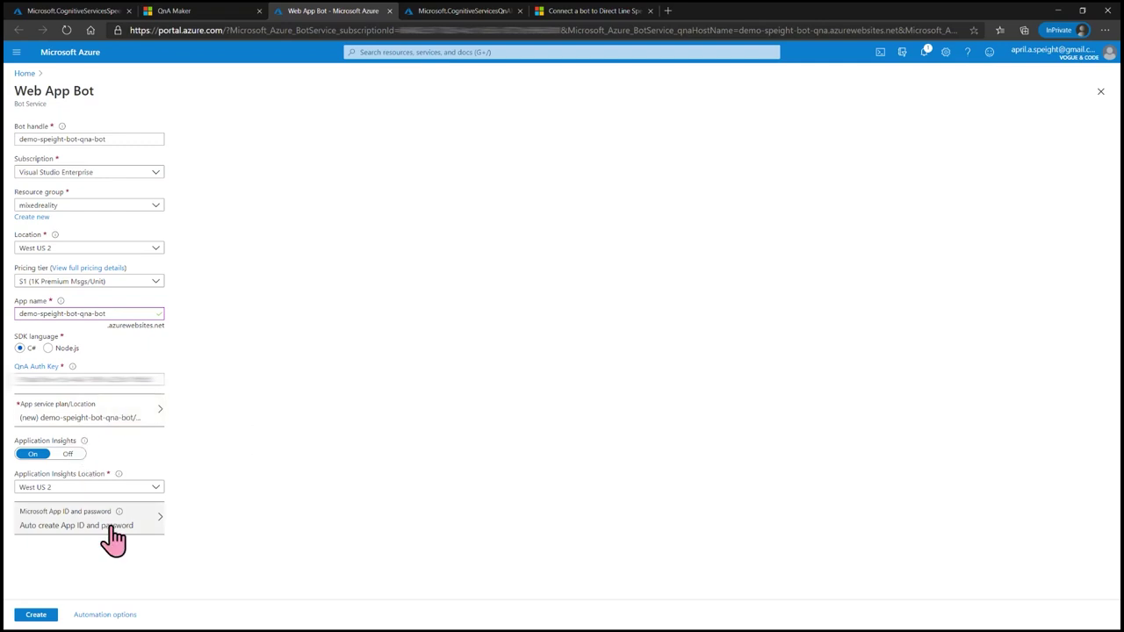
Deploy the web app bot and open the deployed bot resource.
{"action": "left_click", "coordinate": [39, 616]}
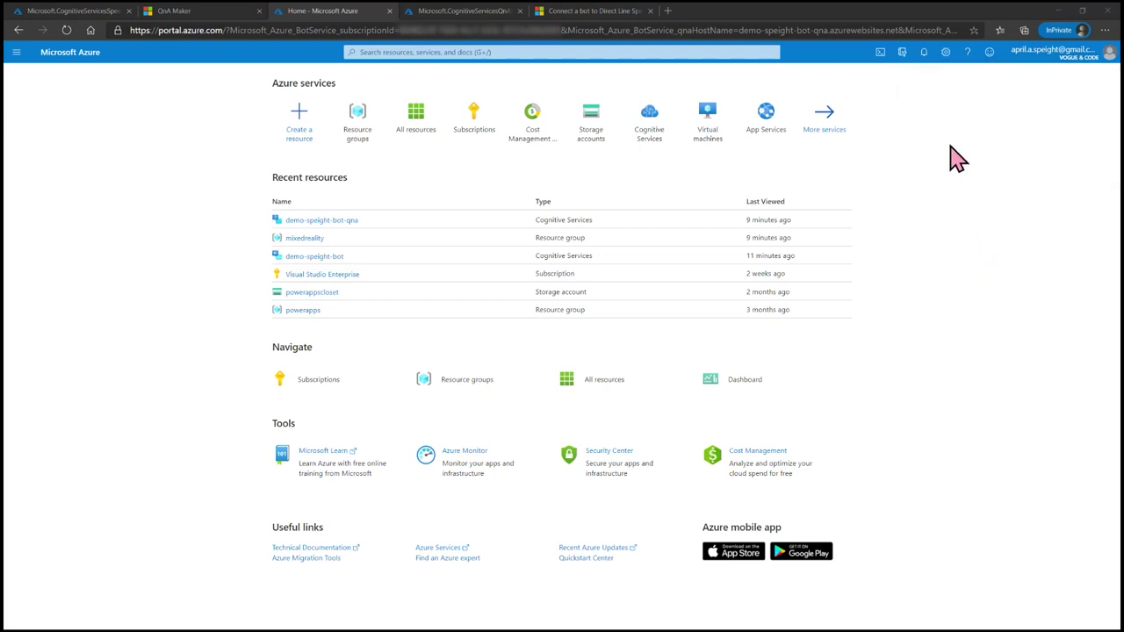
{"action": "left_click", "coordinate": [924, 60]}
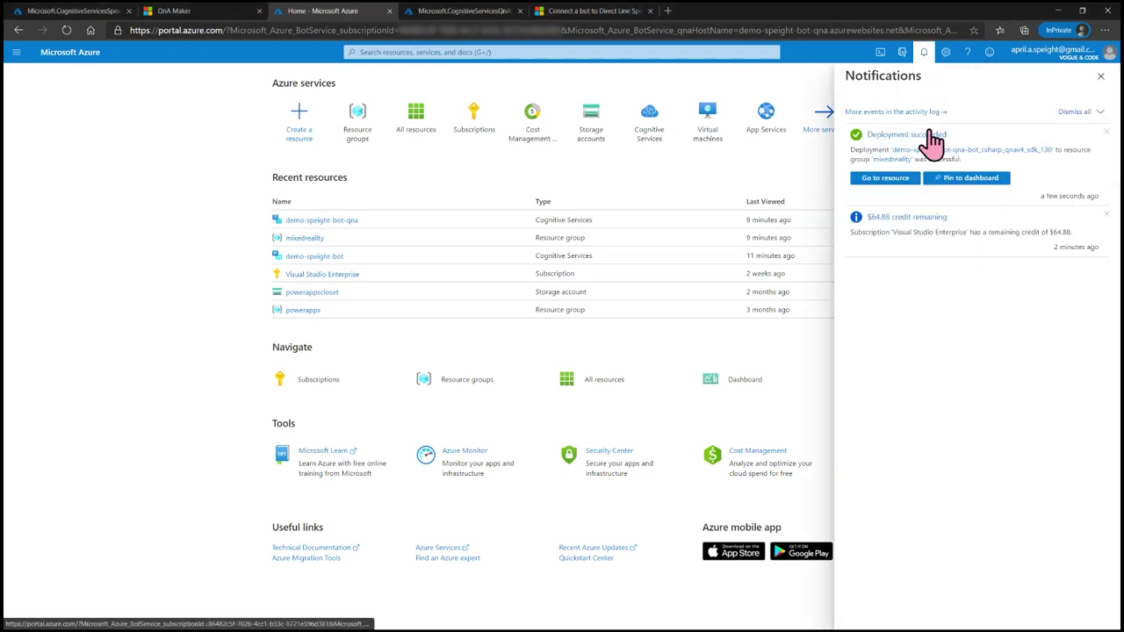
{"action": "left_click", "coordinate": [885, 178]}
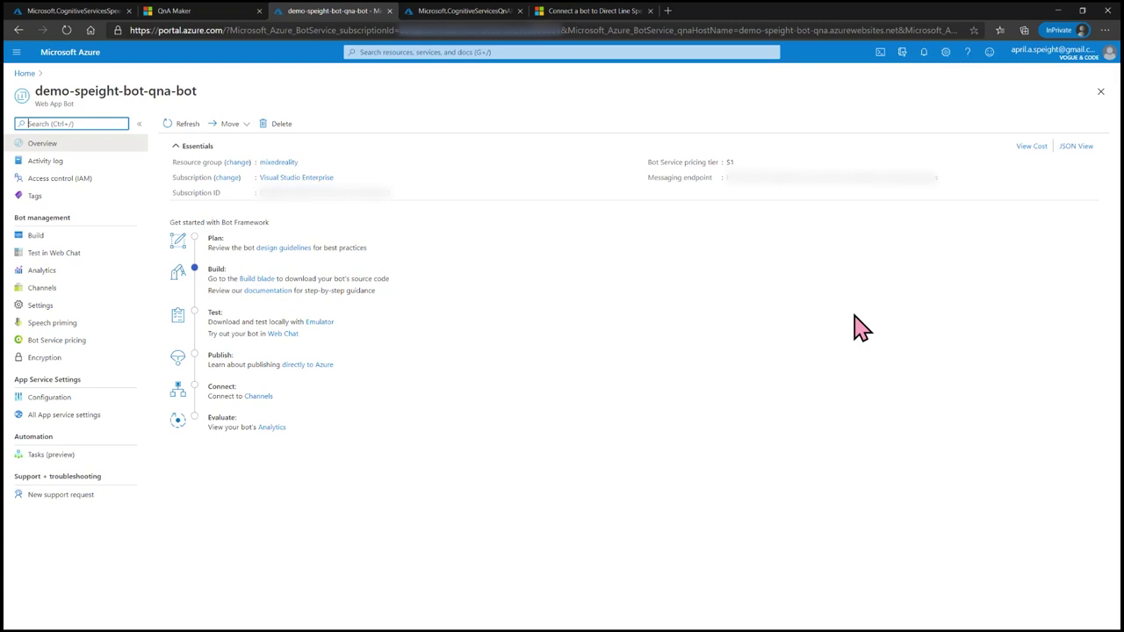
Consult the Direct Line Speech documentation and add that channel to the bot, using the cognitive service account in the mixedreality group.
{"action": "left_click", "coordinate": [597, 11]}
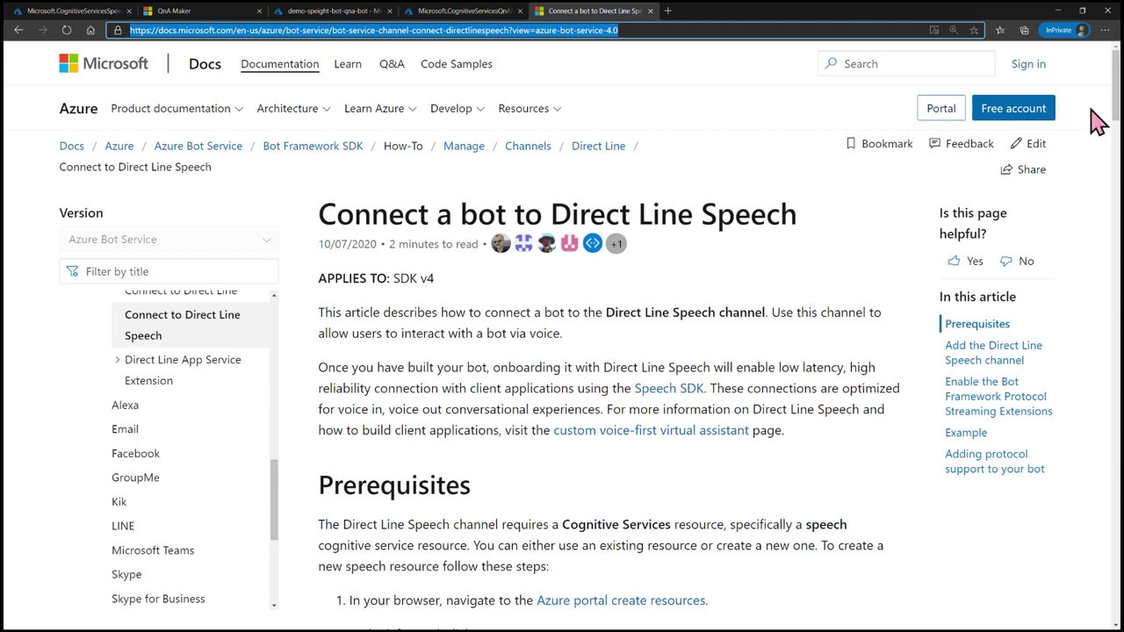
{"action": "left_click_drag", "start_coordinate": [1115, 113], "coordinate": [1119, 229]}
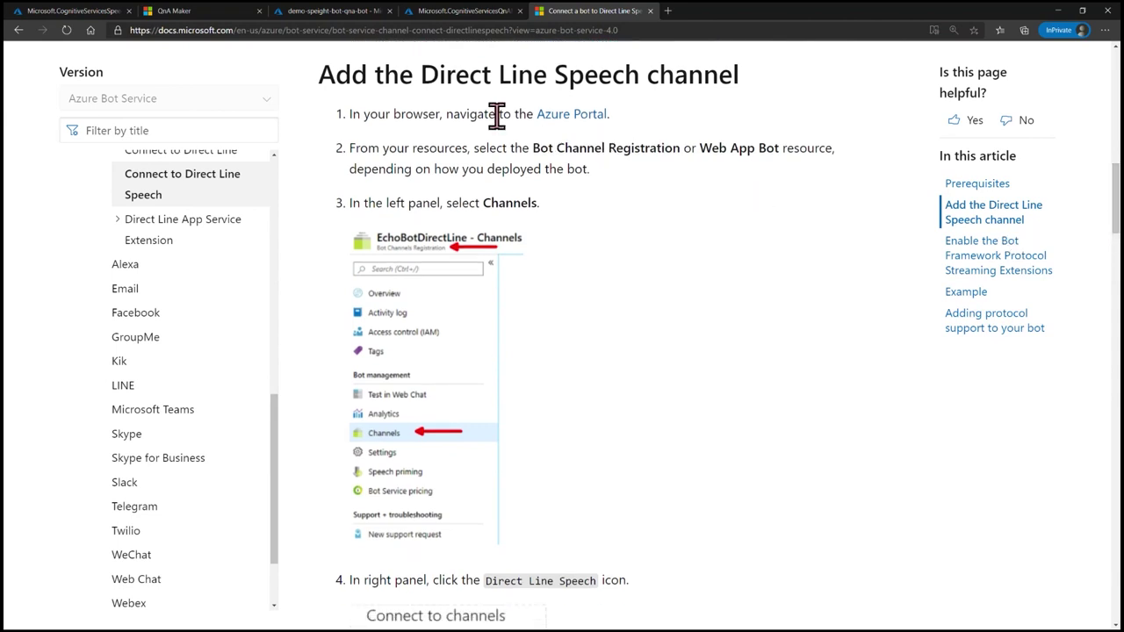
{"action": "left_click", "coordinate": [331, 12]}
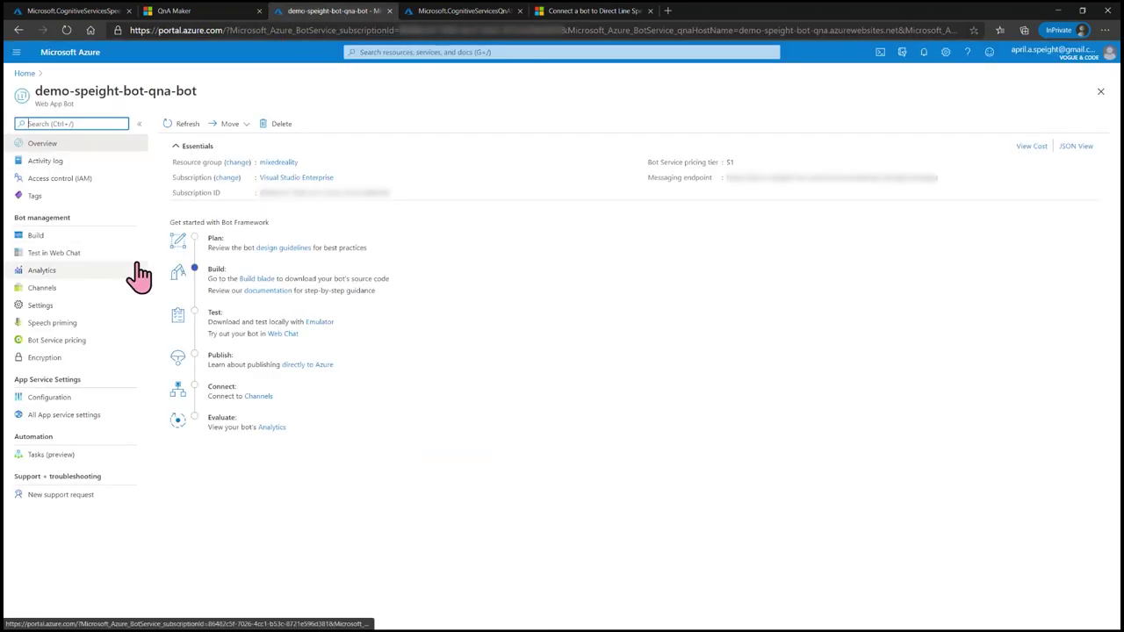
{"action": "left_click", "coordinate": [75, 290]}
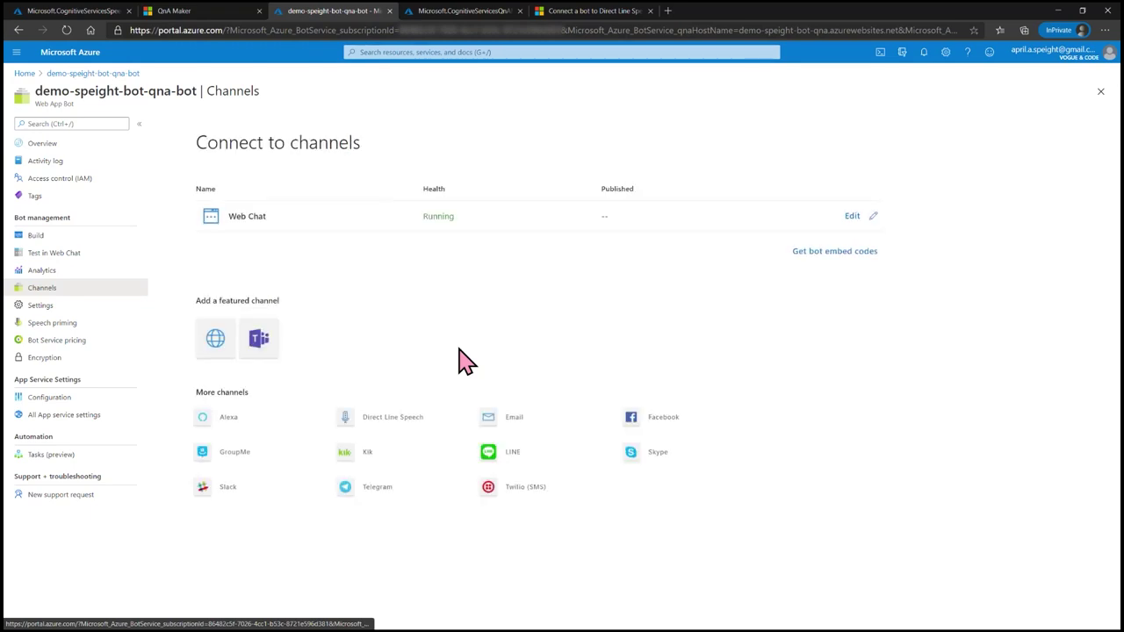
{"action": "left_click", "coordinate": [422, 420]}
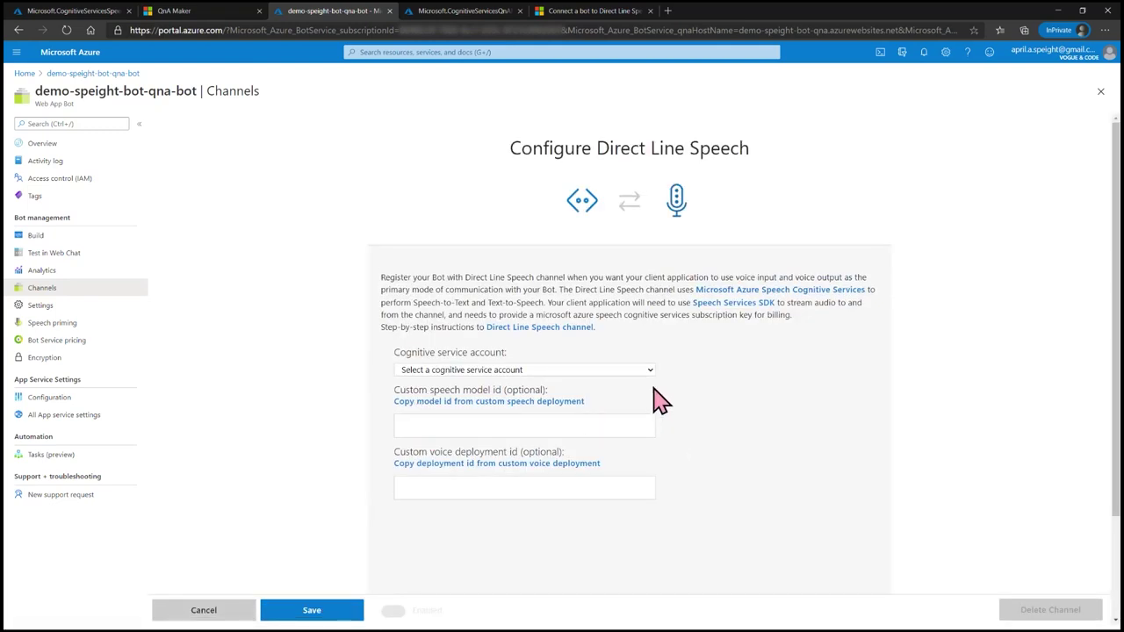
{"action": "left_click", "coordinate": [639, 372]}
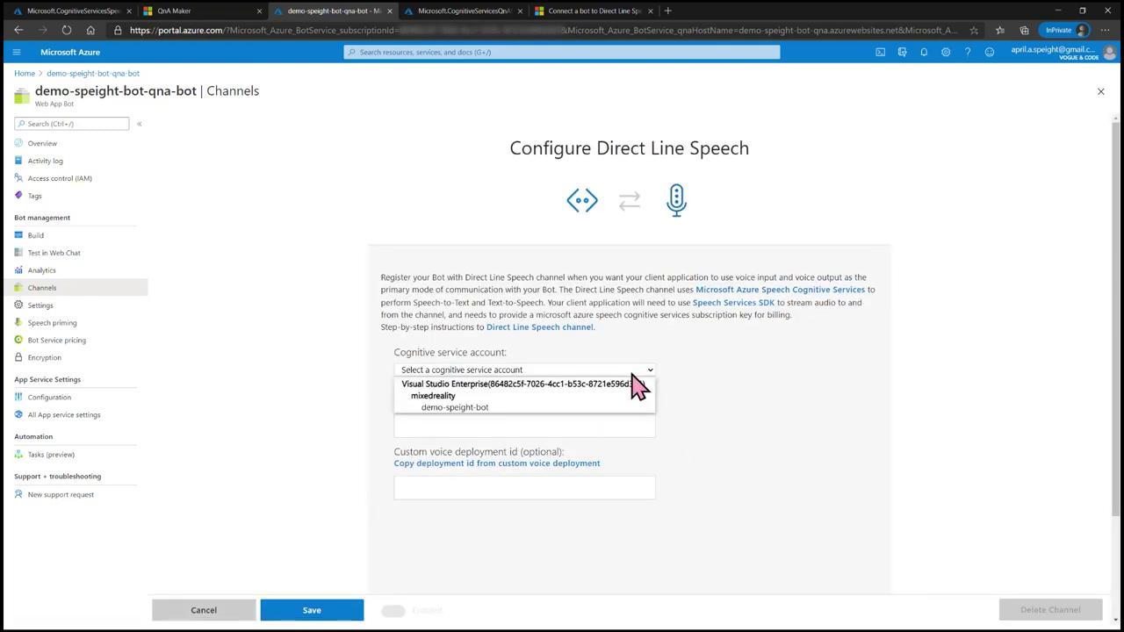
{"action": "left_click", "coordinate": [591, 408]}
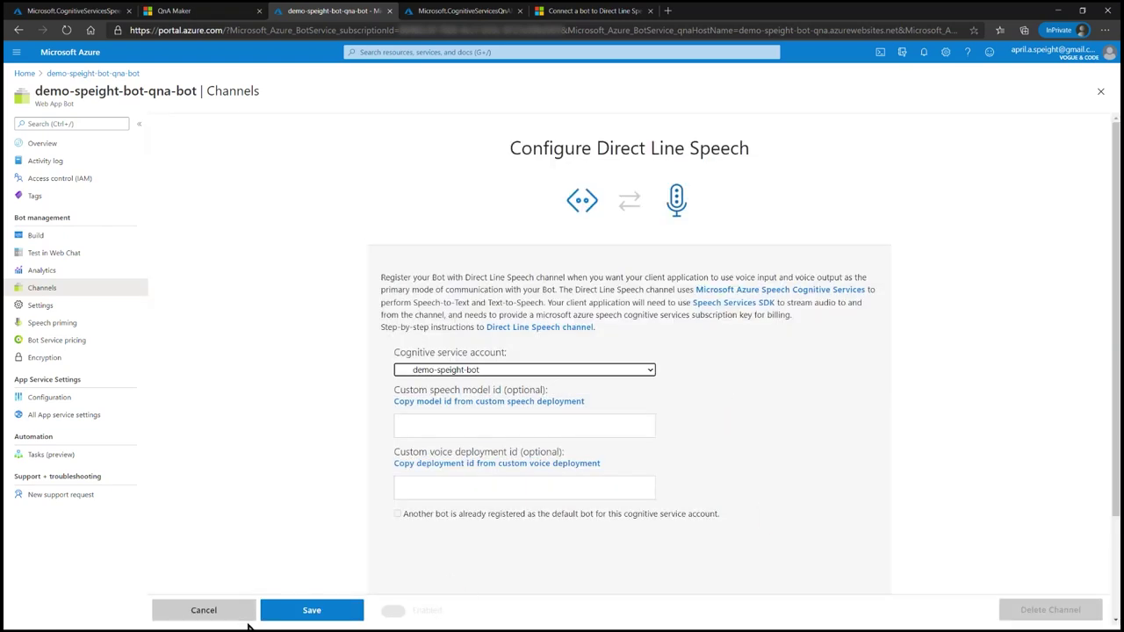
{"action": "left_click", "coordinate": [341, 614]}
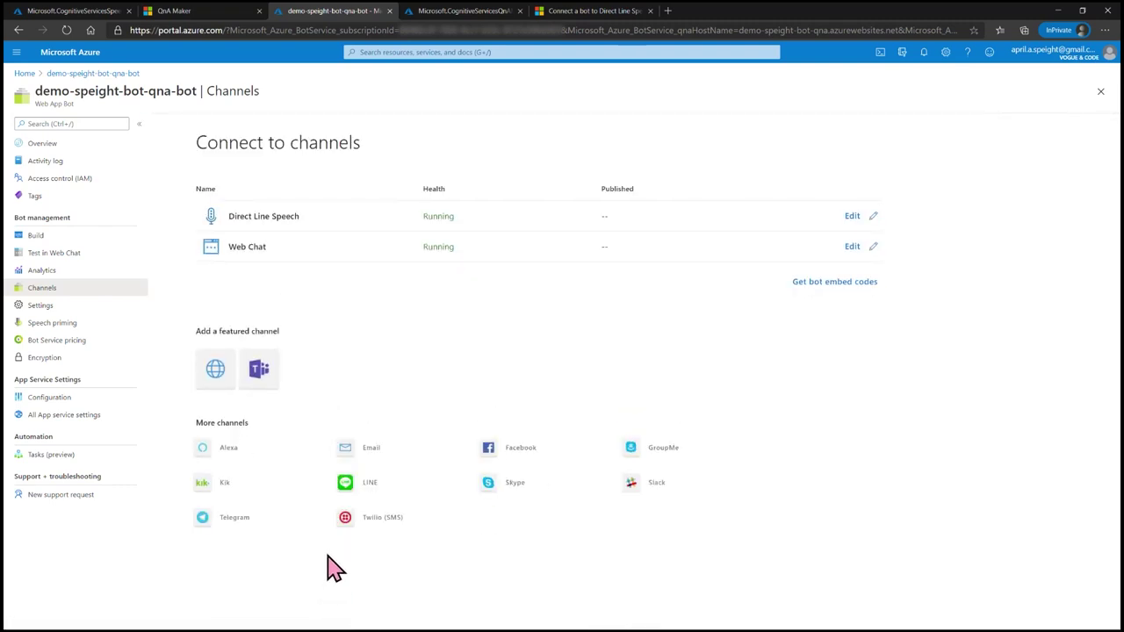
Enable the streaming endpoint in the bot's settings and save the change.
{"action": "left_click", "coordinate": [95, 306]}
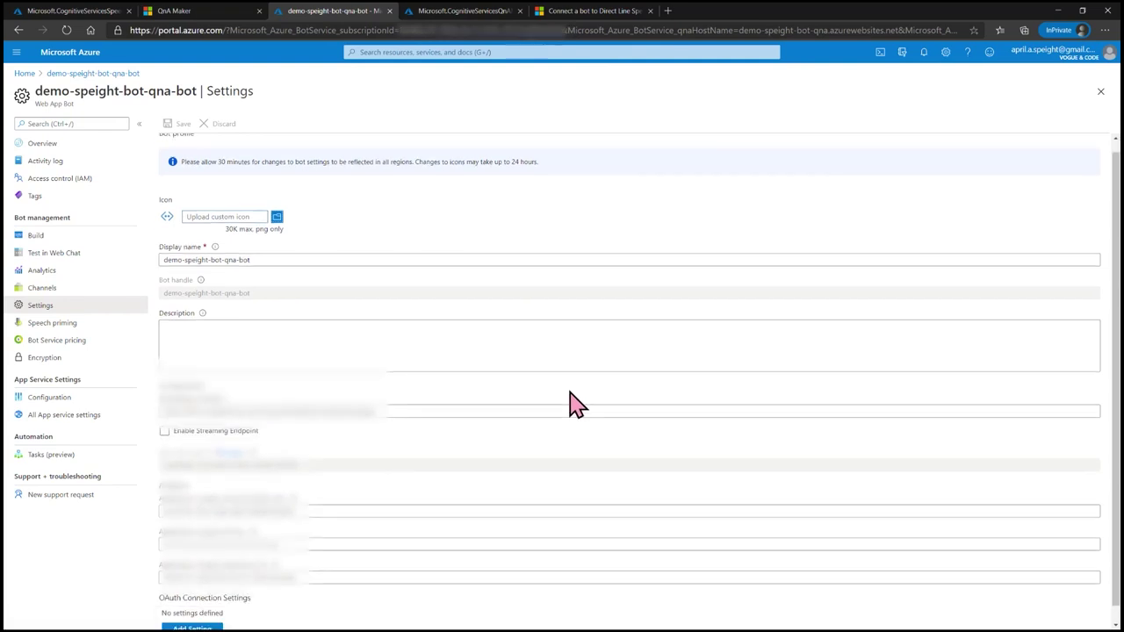
{"action": "scroll", "coordinate": [570, 395], "scroll_direction": "down", "scroll_amount": 1}
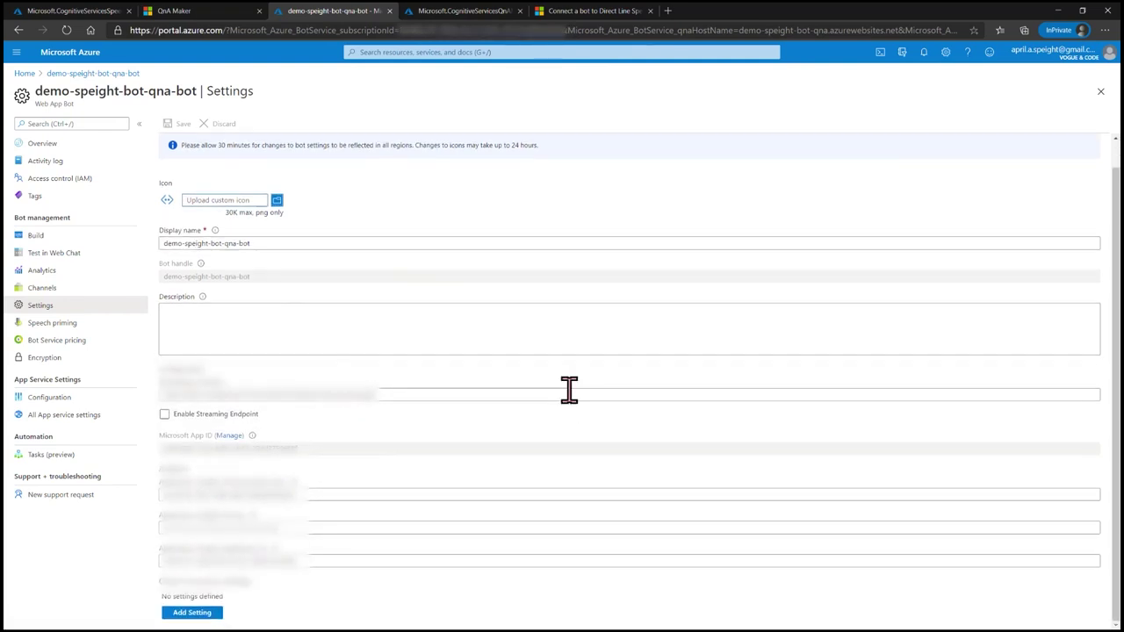
{"action": "left_click", "coordinate": [196, 420]}
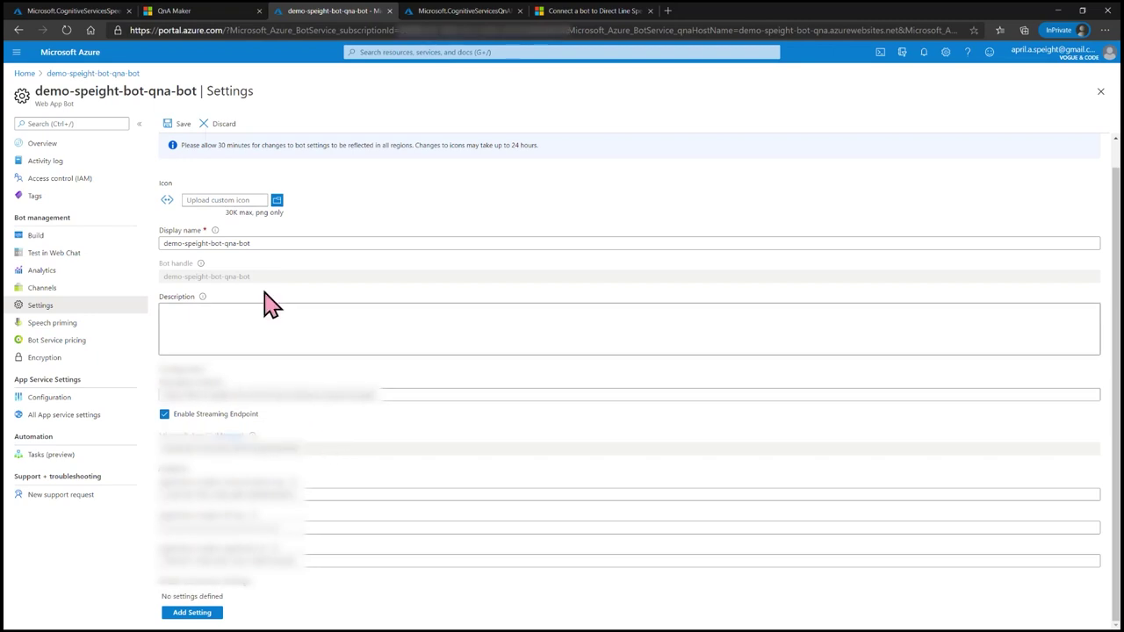
{"action": "left_click", "coordinate": [180, 125]}
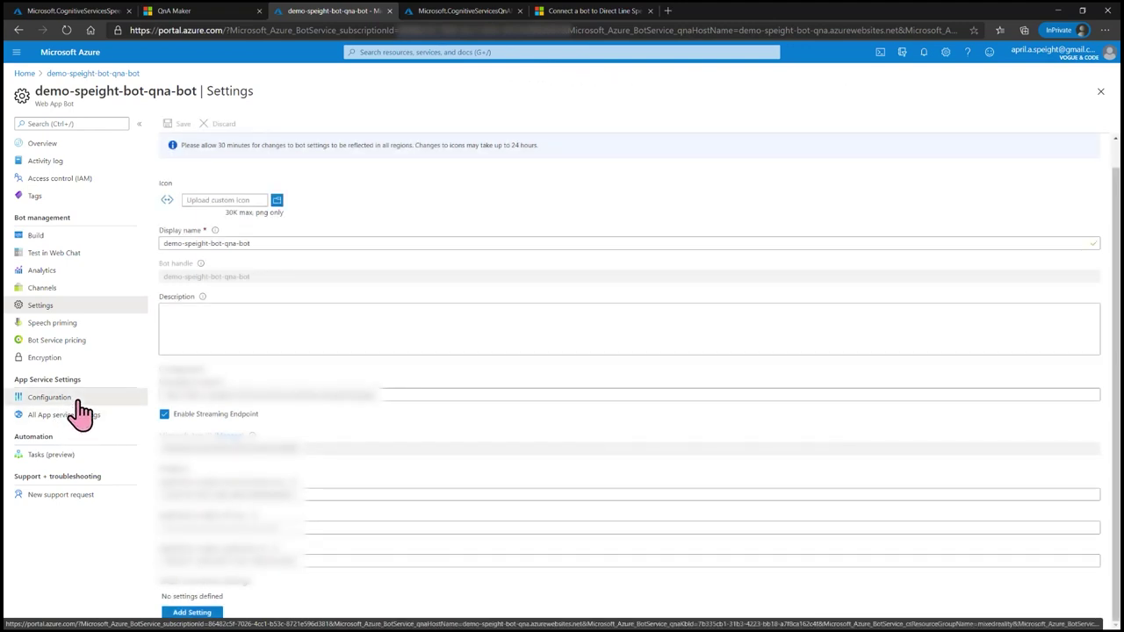
Check the web sockets option in the general settings of the bot's app service configuration.
{"action": "left_click", "coordinate": [52, 397]}
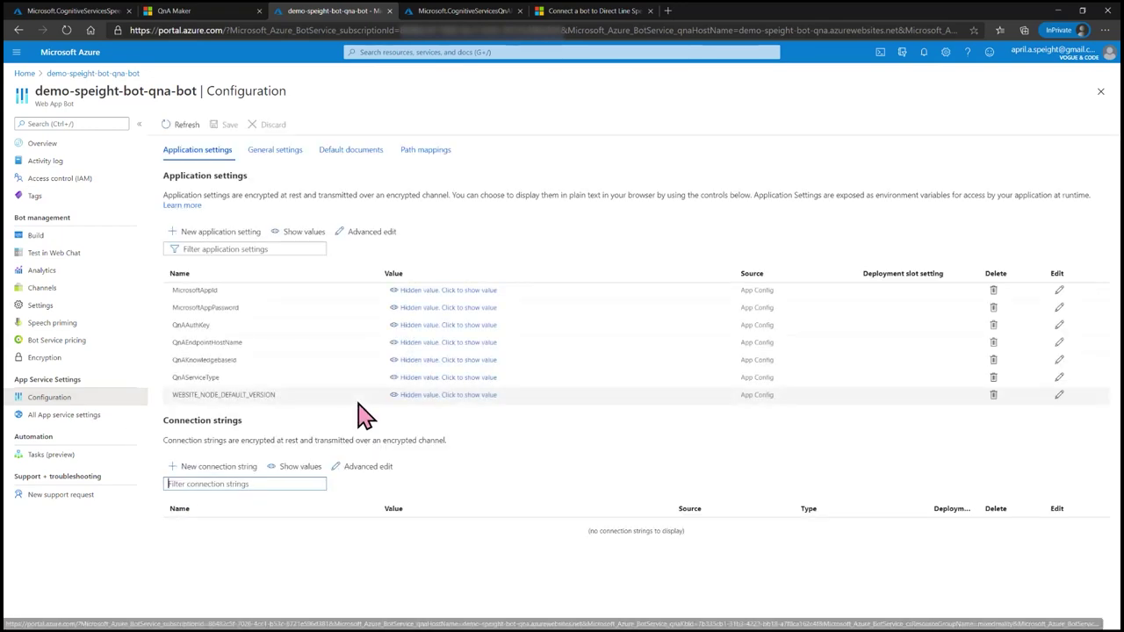
{"action": "left_click", "coordinate": [264, 151]}
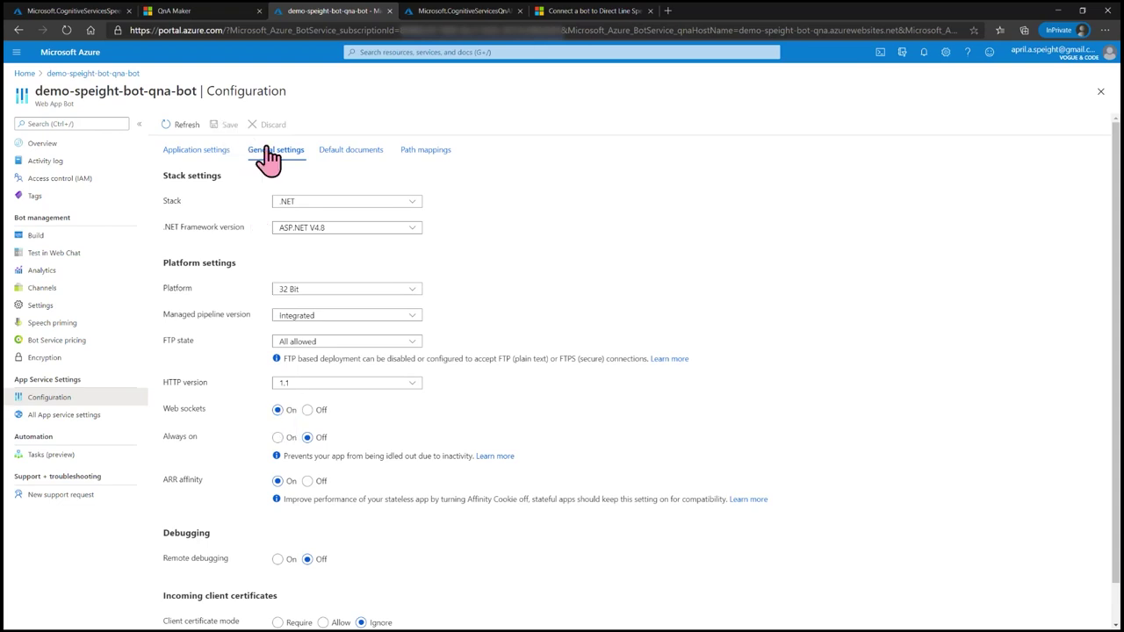
{"action": "left_click", "coordinate": [289, 288]}
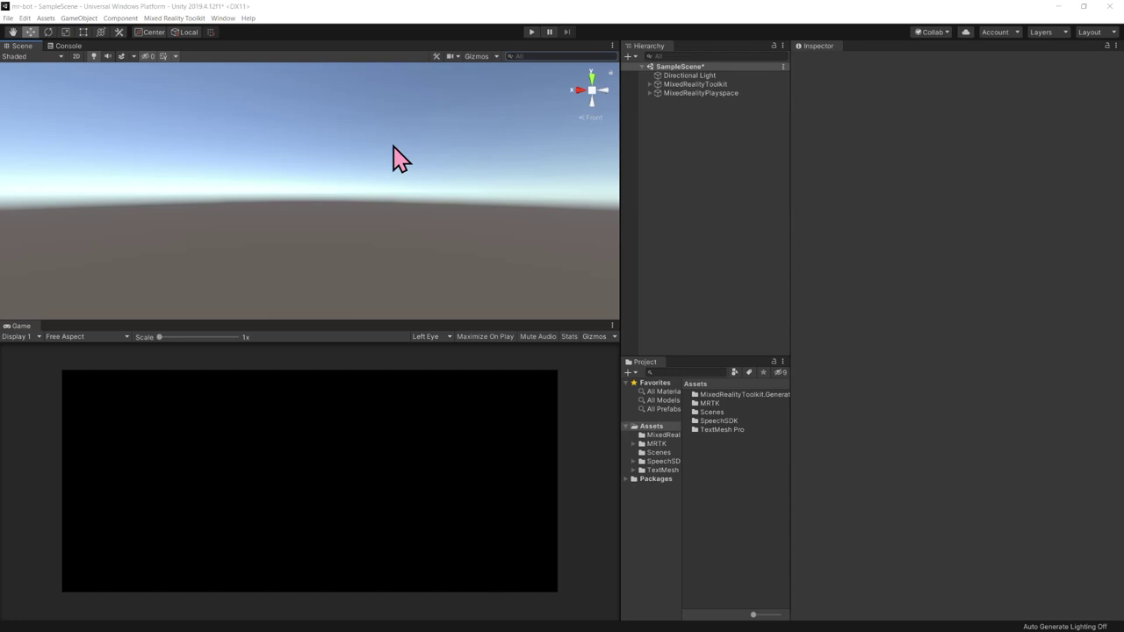
Switch to the mr-bot project in Unity and add a 3D Quad object to SampleScene.
{"action": "right_click", "coordinate": [664, 163]}
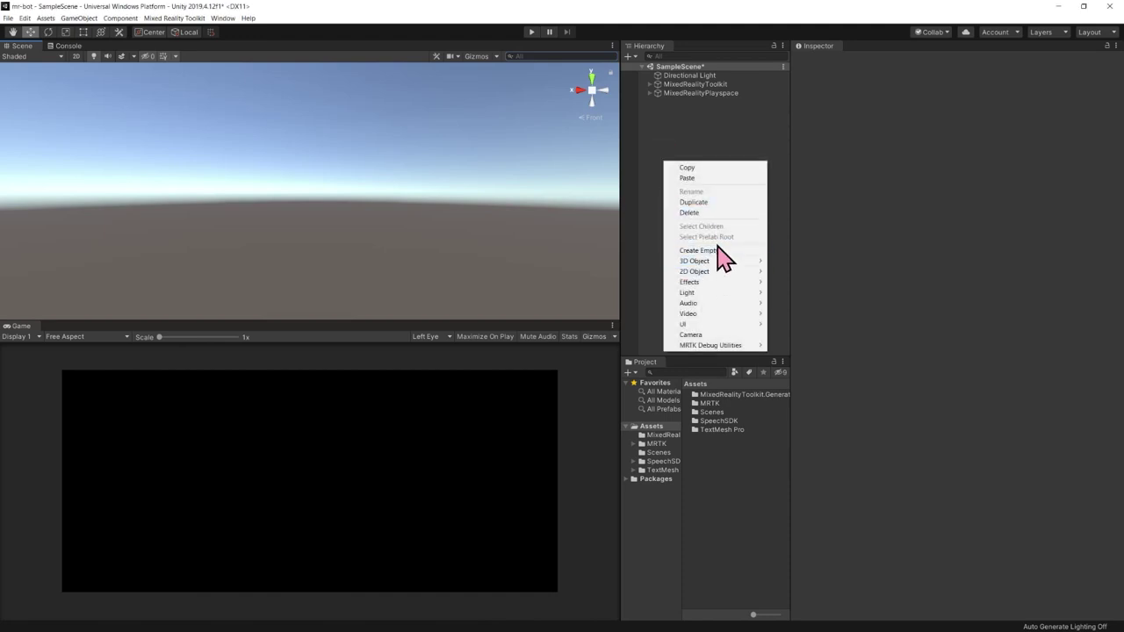
{"action": "mouse_move", "coordinate": [721, 261]}
{"action": "left_click", "coordinate": [803, 315]}
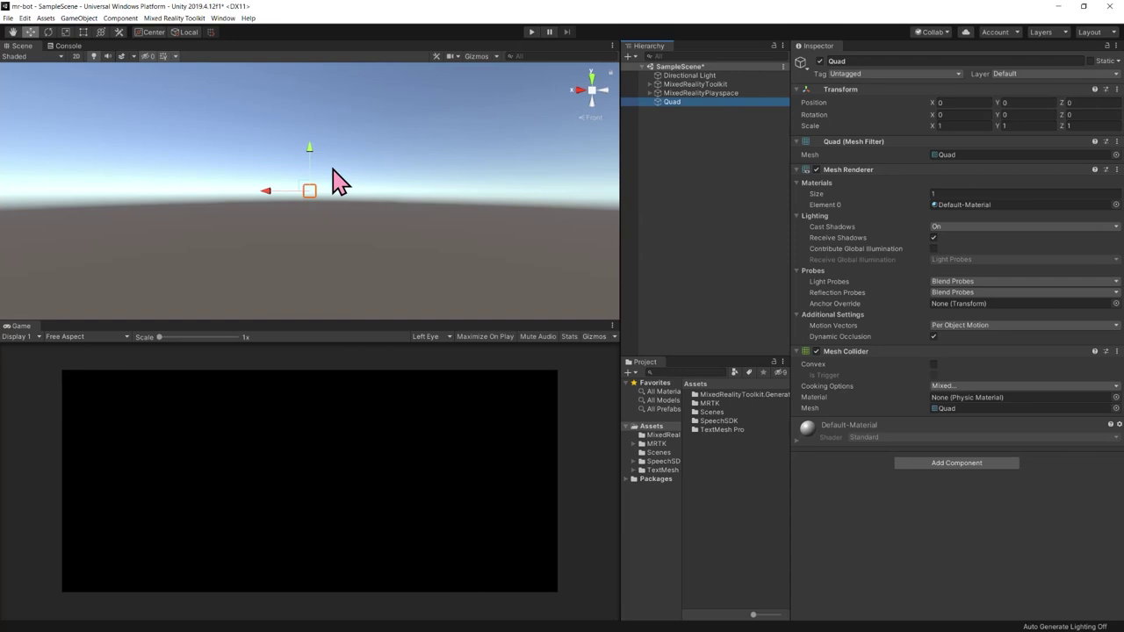
{"action": "scroll", "coordinate": [335, 181], "scroll_direction": "up", "scroll_amount": 5}
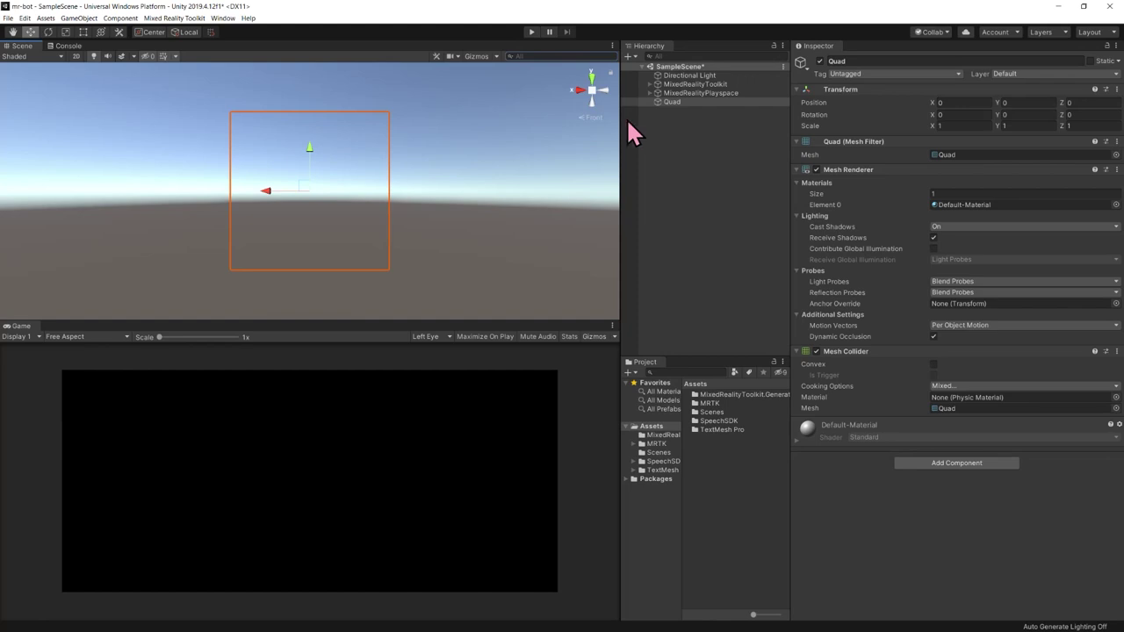
{"action": "left_click", "coordinate": [580, 90]}
{"action": "left_click", "coordinate": [580, 91]}
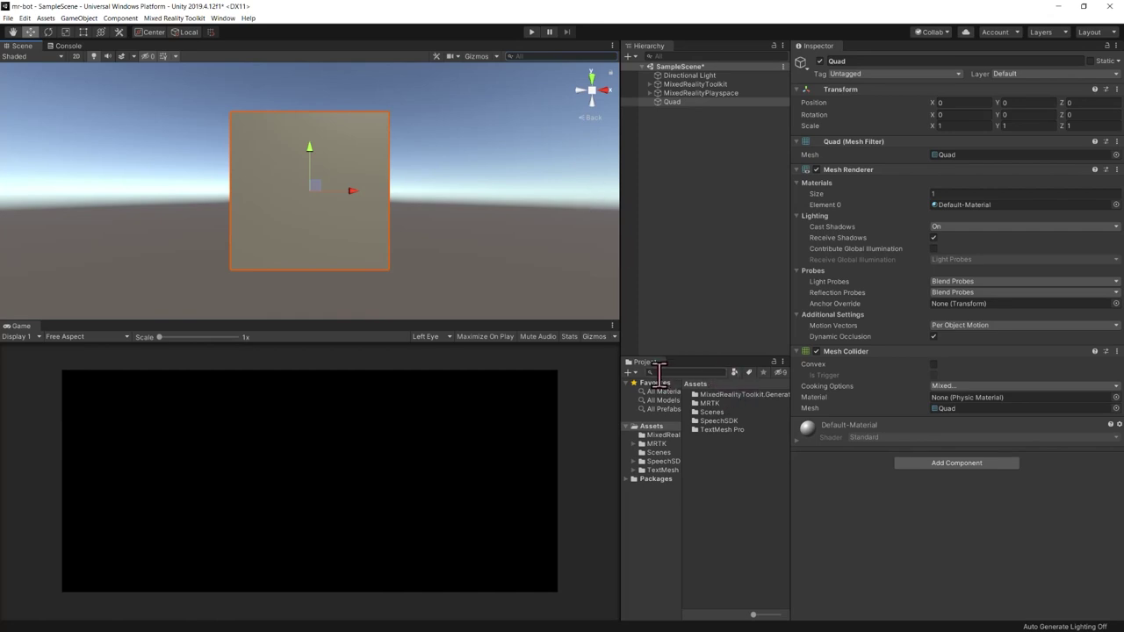
Enlarge the project asset area and search the assets for "mrtk_standard".
{"action": "left_click_drag", "start_coordinate": [620, 370], "coordinate": [492, 369]}
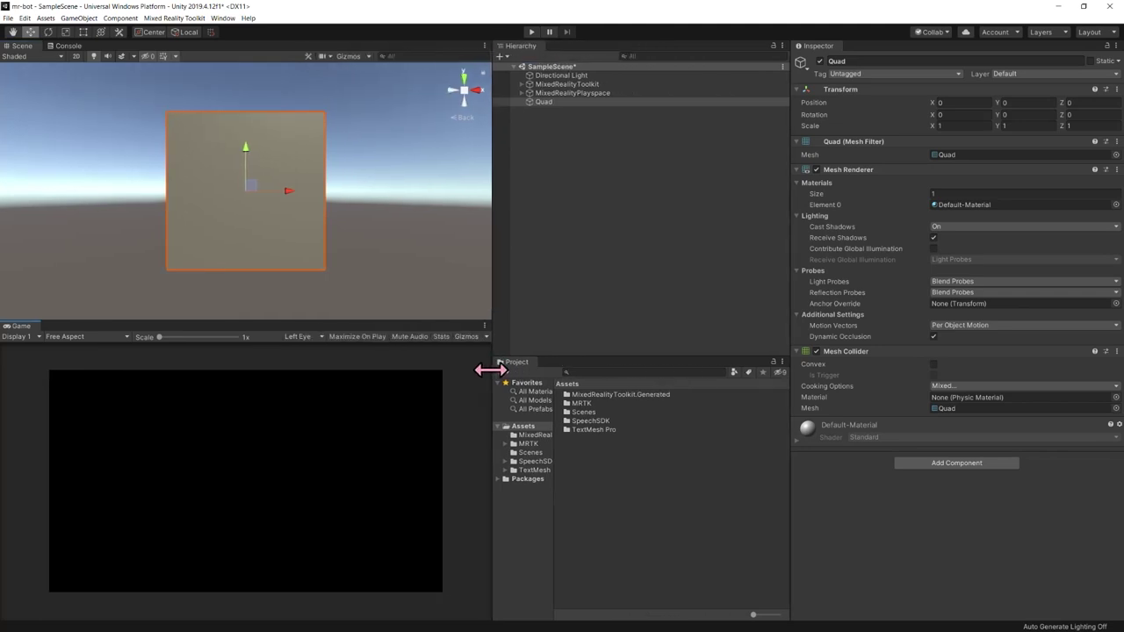
{"action": "left_click_drag", "start_coordinate": [555, 408], "coordinate": [591, 407]}
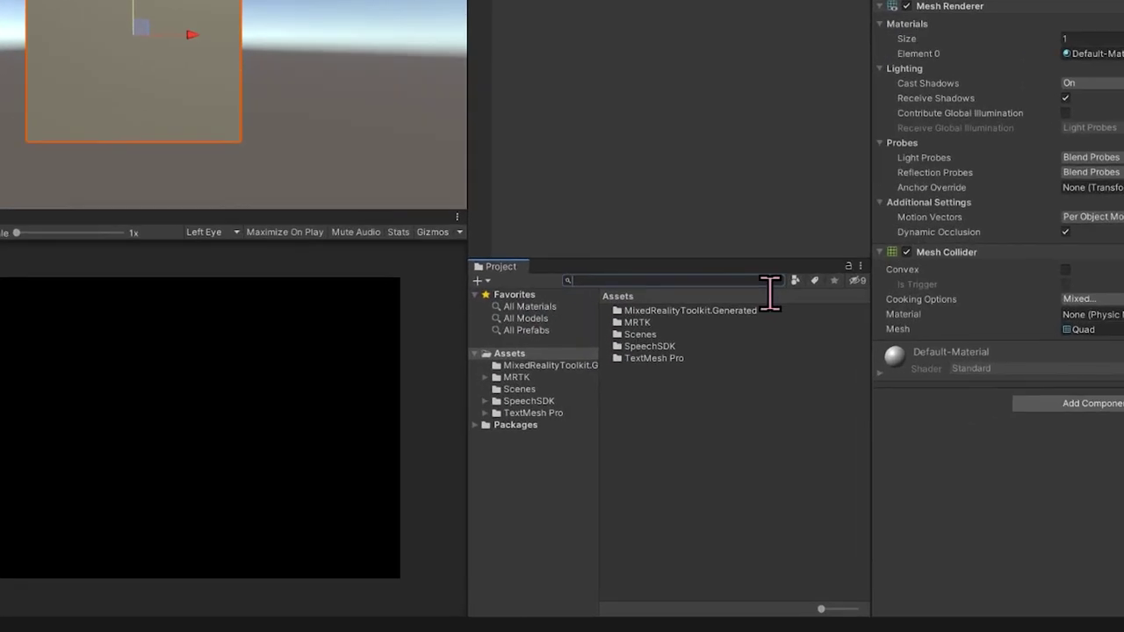
{"action": "left_click", "coordinate": [764, 281]}
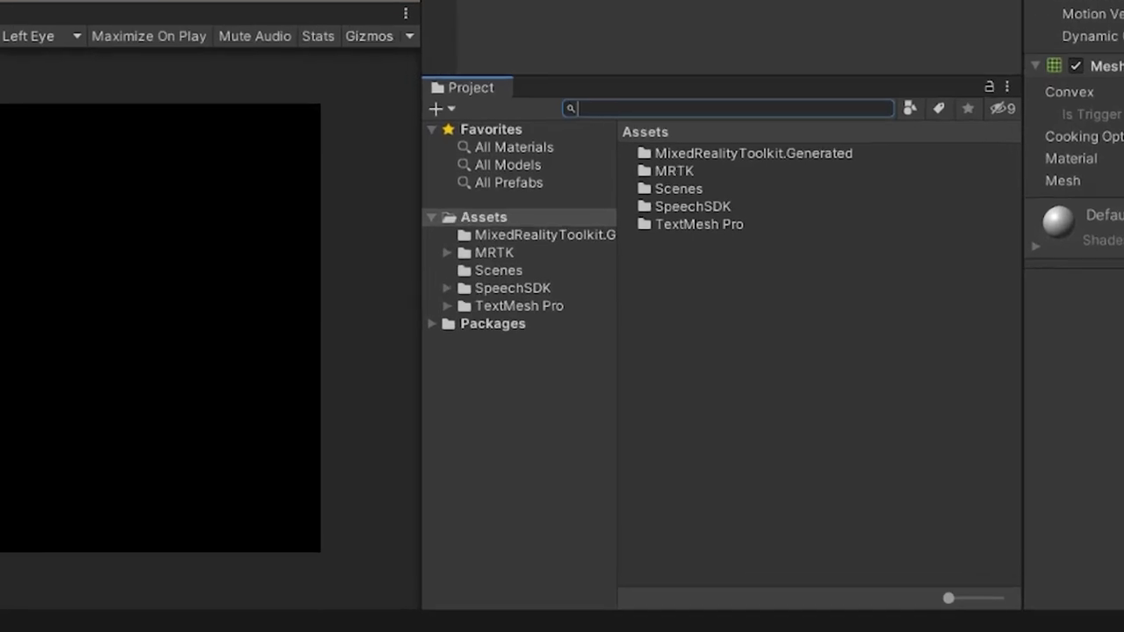
{"action": "type", "text": "mrtk_stan"}
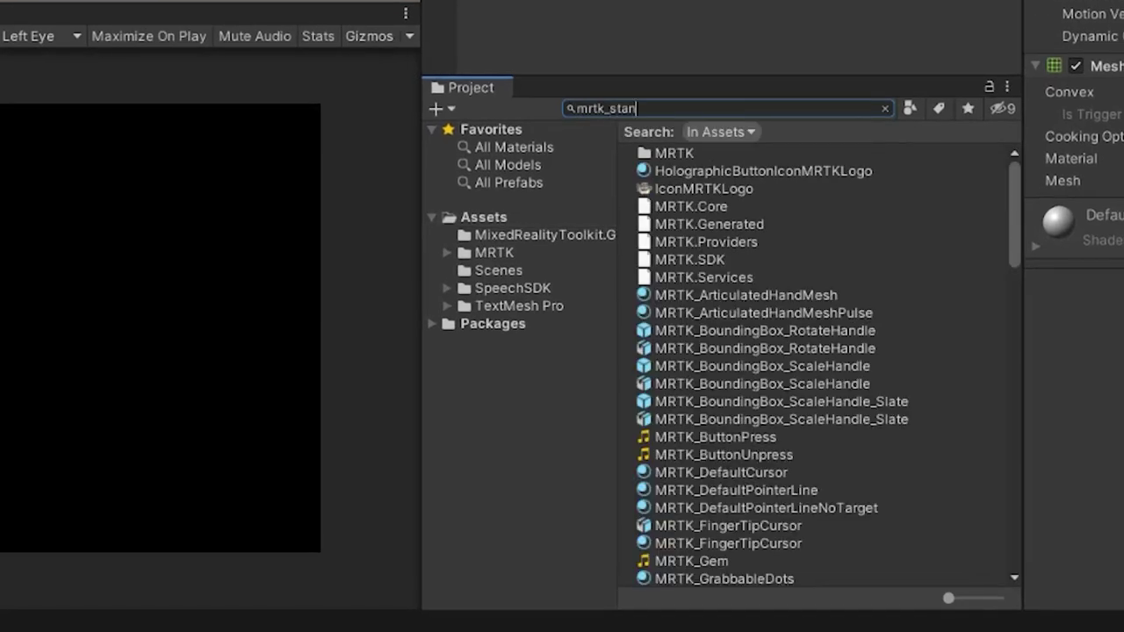
{"action": "type", "text": "dard"}
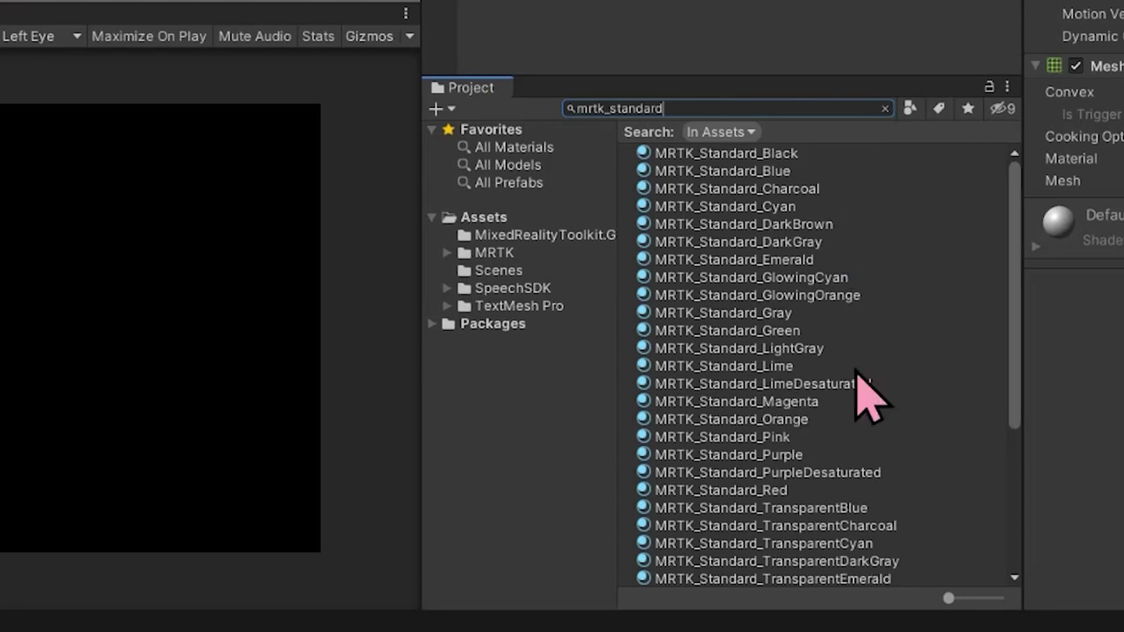
Find the MRTK_Standard_White material among the search results and apply it to the quad in the scene.
{"action": "left_click_drag", "start_coordinate": [949, 598], "coordinate": [1026, 613]}
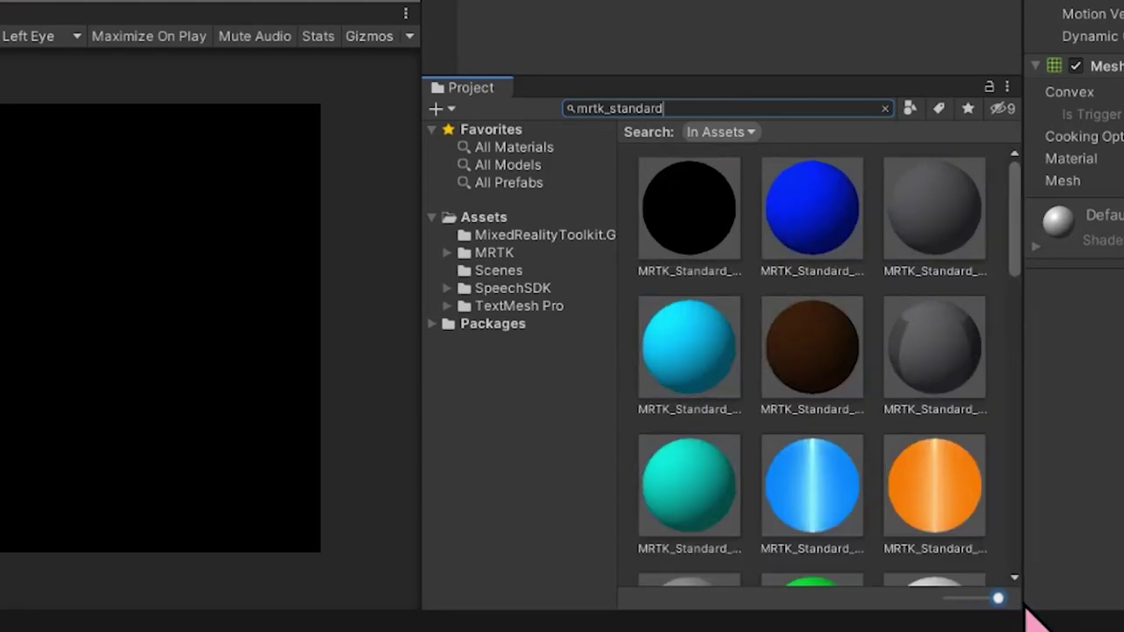
{"action": "mouse_move", "coordinate": [1016, 209]}
{"action": "left_mouse_down"}
{"action": "mouse_move", "coordinate": [1013, 319]}
{"action": "mouse_move", "coordinate": [1017, 204]}
{"action": "left_mouse_up"}
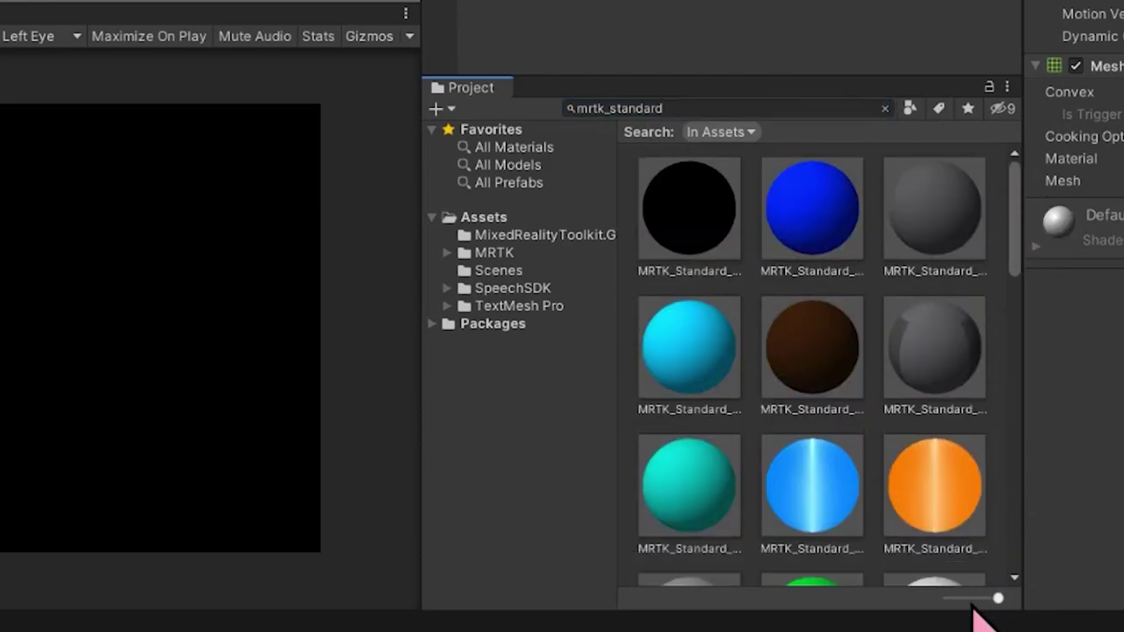
{"action": "left_click_drag", "start_coordinate": [1001, 597], "coordinate": [949, 598]}
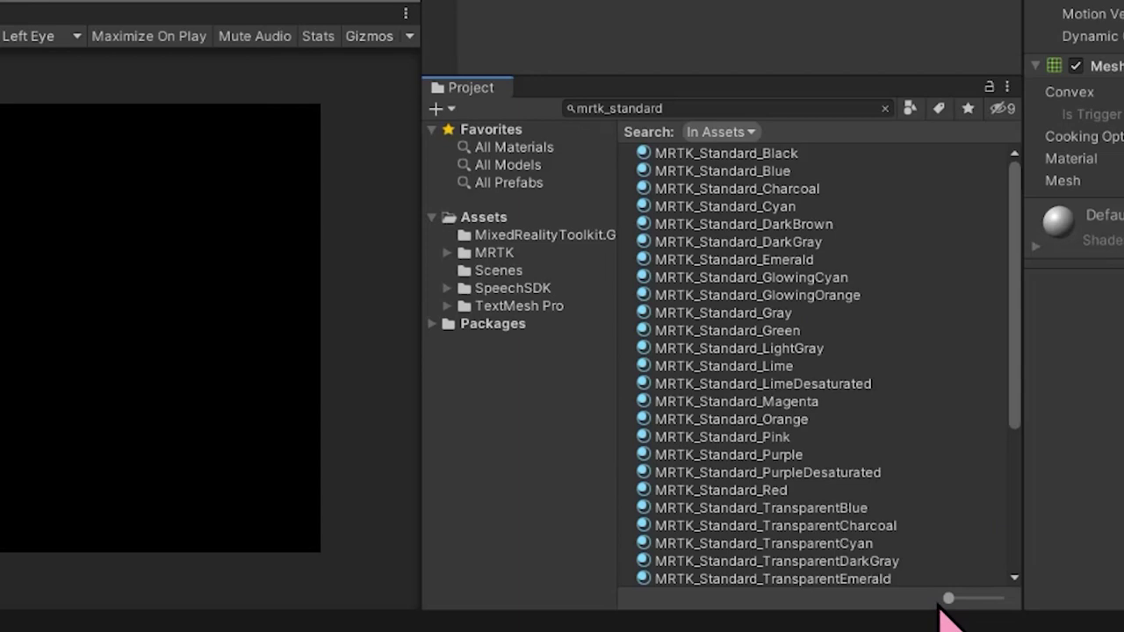
{"action": "left_click_drag", "start_coordinate": [1015, 343], "coordinate": [1011, 485]}
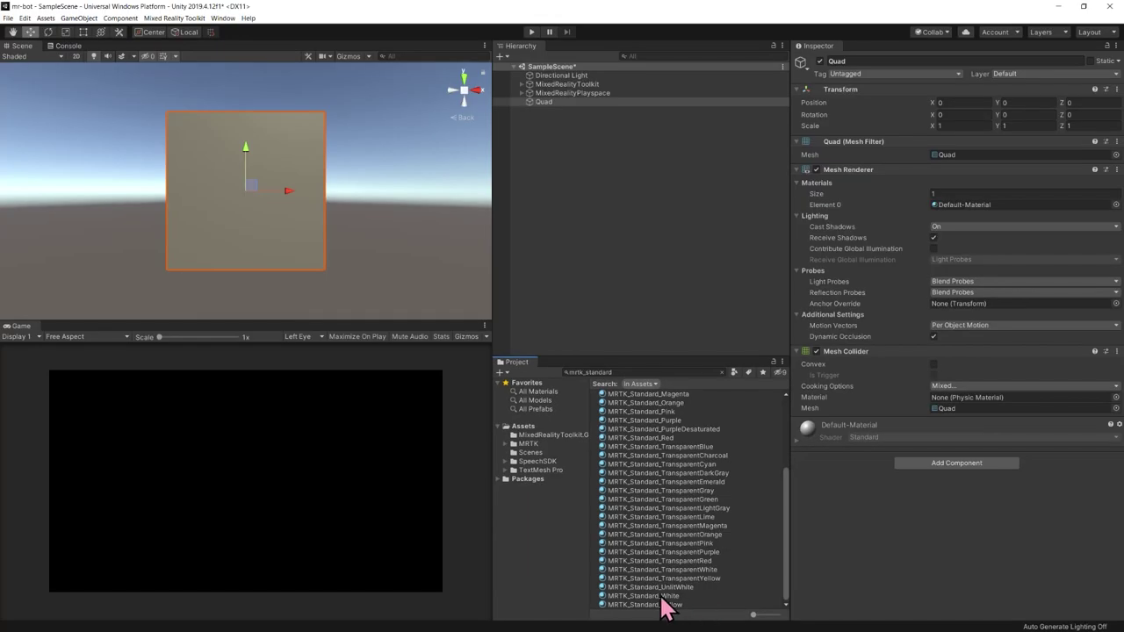
{"action": "left_click", "coordinate": [726, 560]}
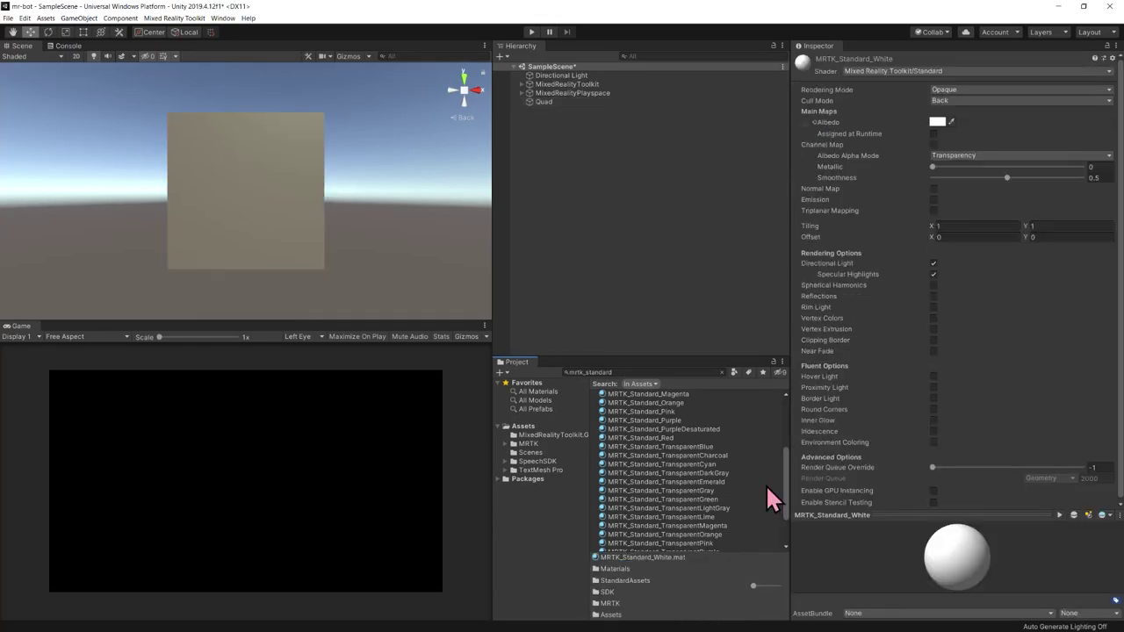
{"action": "scroll", "coordinate": [765, 496], "scroll_direction": "down", "scroll_amount": 3}
{"action": "left_click_drag", "start_coordinate": [705, 538], "coordinate": [304, 218]}
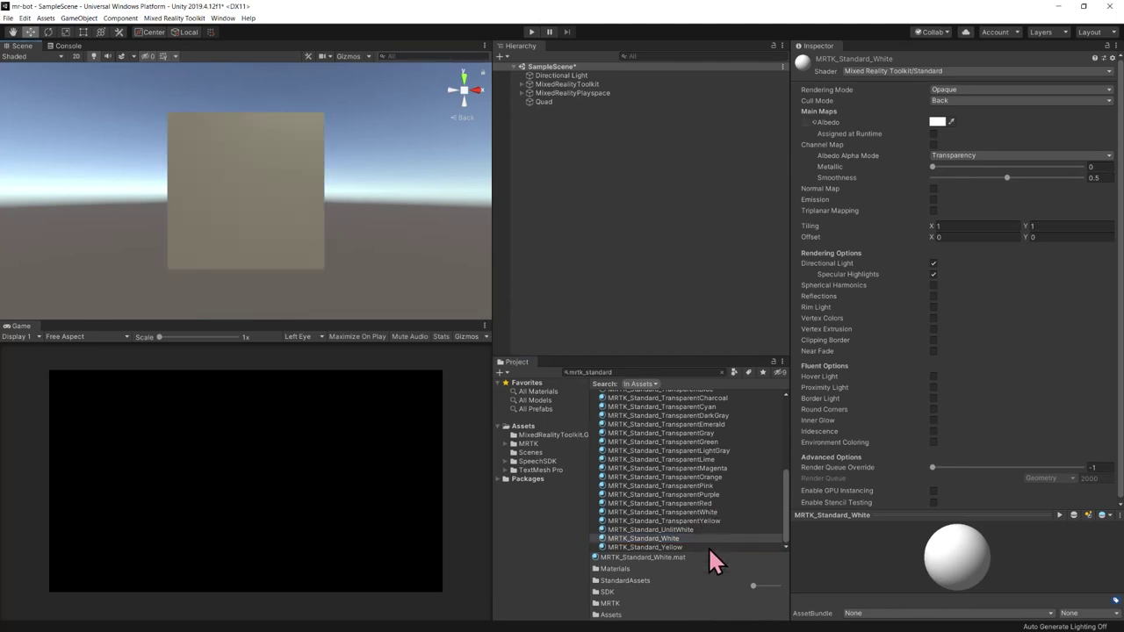
{"action": "left_click_drag", "start_coordinate": [699, 539], "coordinate": [284, 255]}
Set the quad's Z position to 2 and its Y scale to 0.3.
{"action": "left_click", "coordinate": [586, 104]}
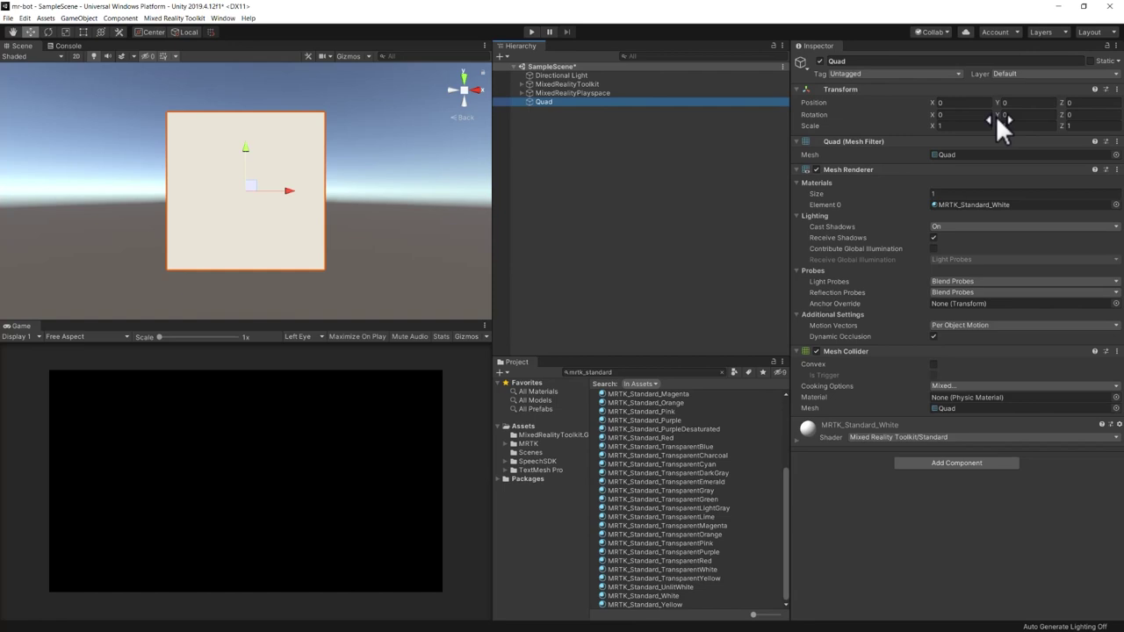
{"action": "left_click", "coordinate": [1097, 104]}
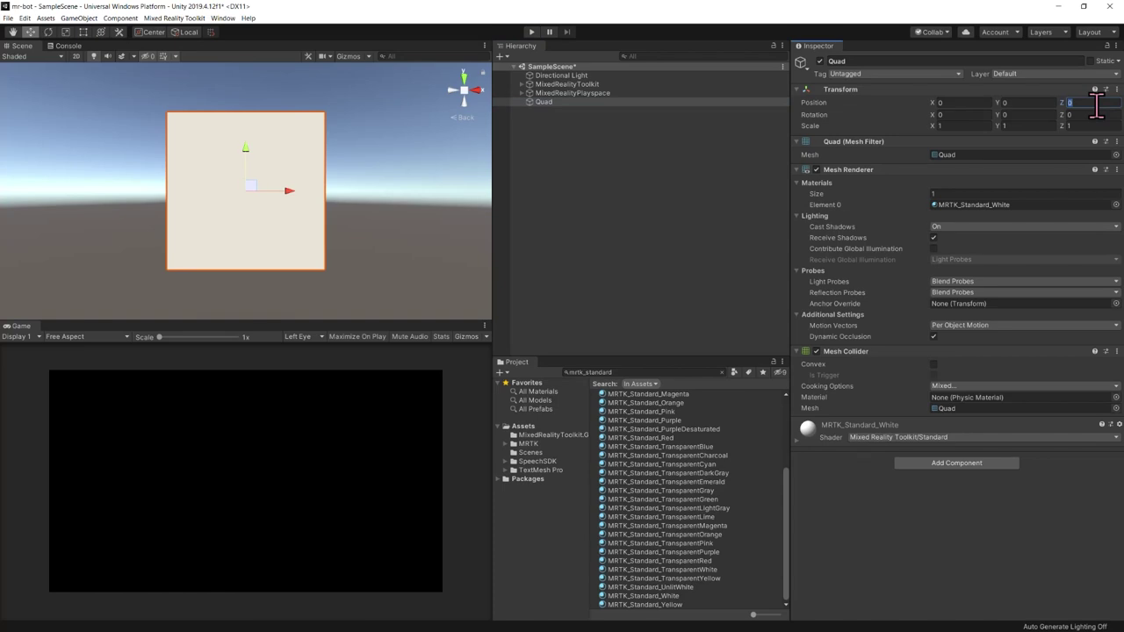
{"action": "type", "text": "2"}
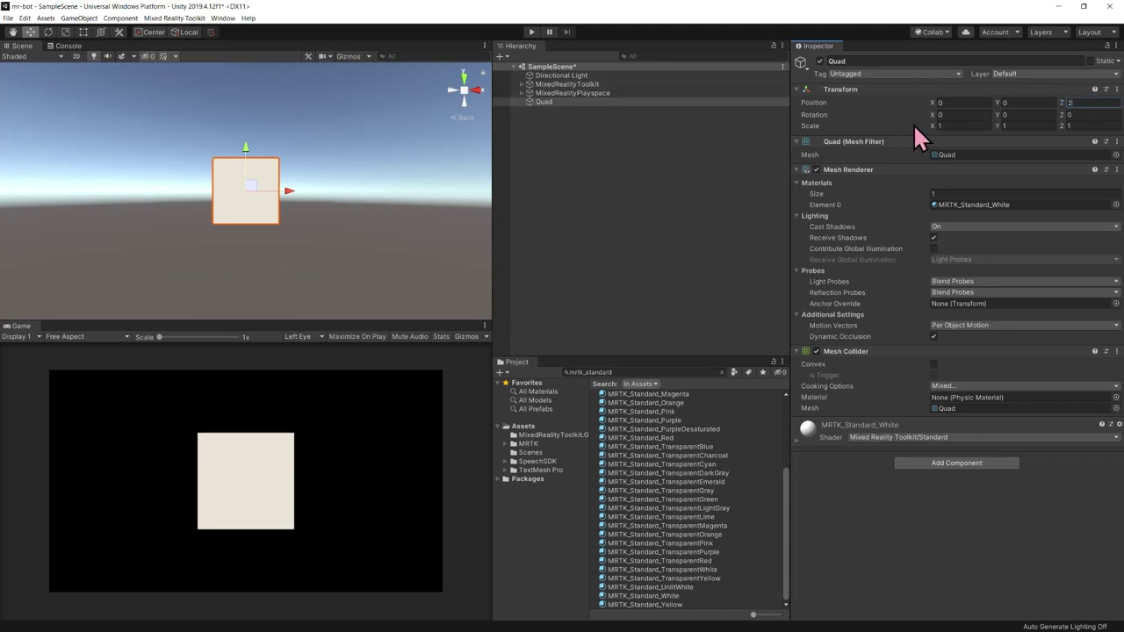
{"action": "left_click", "coordinate": [1019, 125]}
{"action": "key", "text": "ctrl+a"}
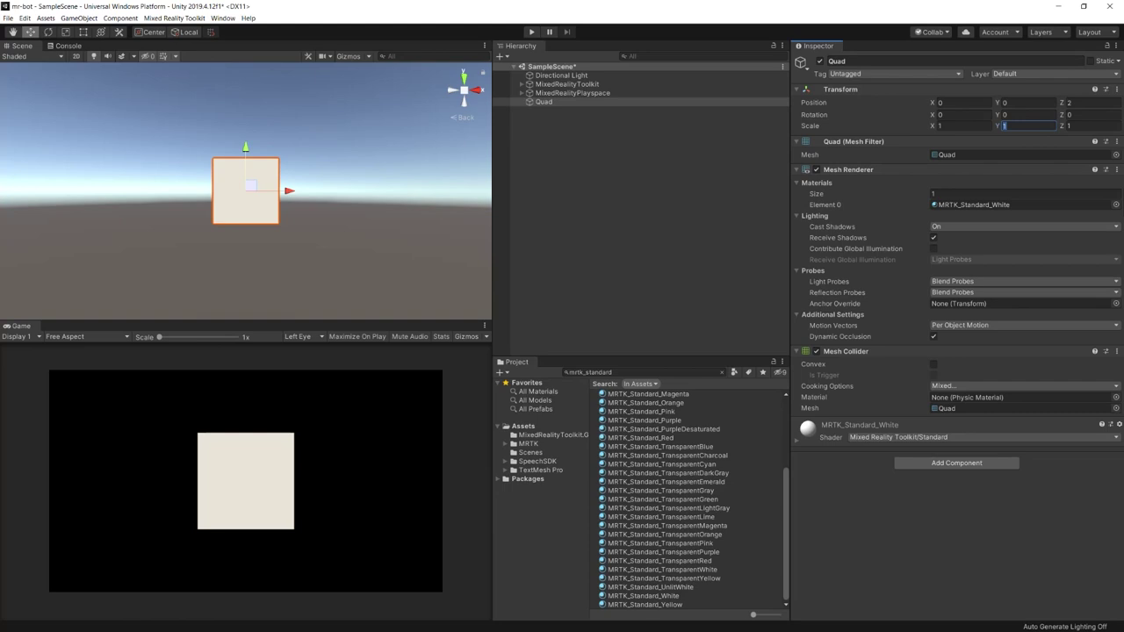
{"action": "type", "text": "0.3"}
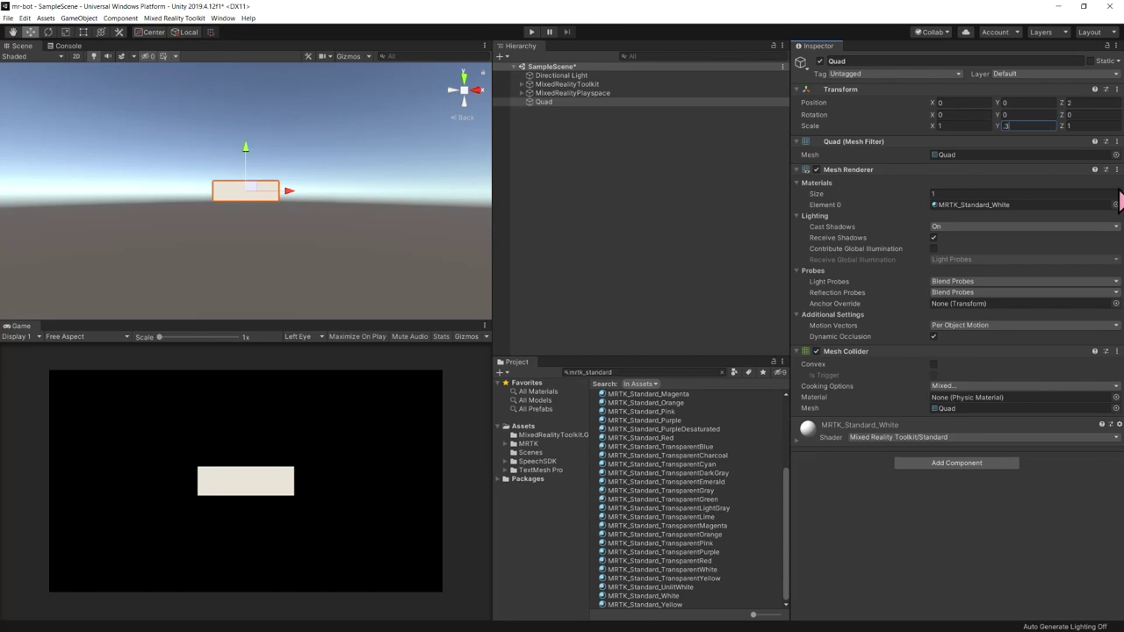
Add a 3D TextMeshPro text object to SampleScene.
{"action": "left_click", "coordinate": [579, 101]}
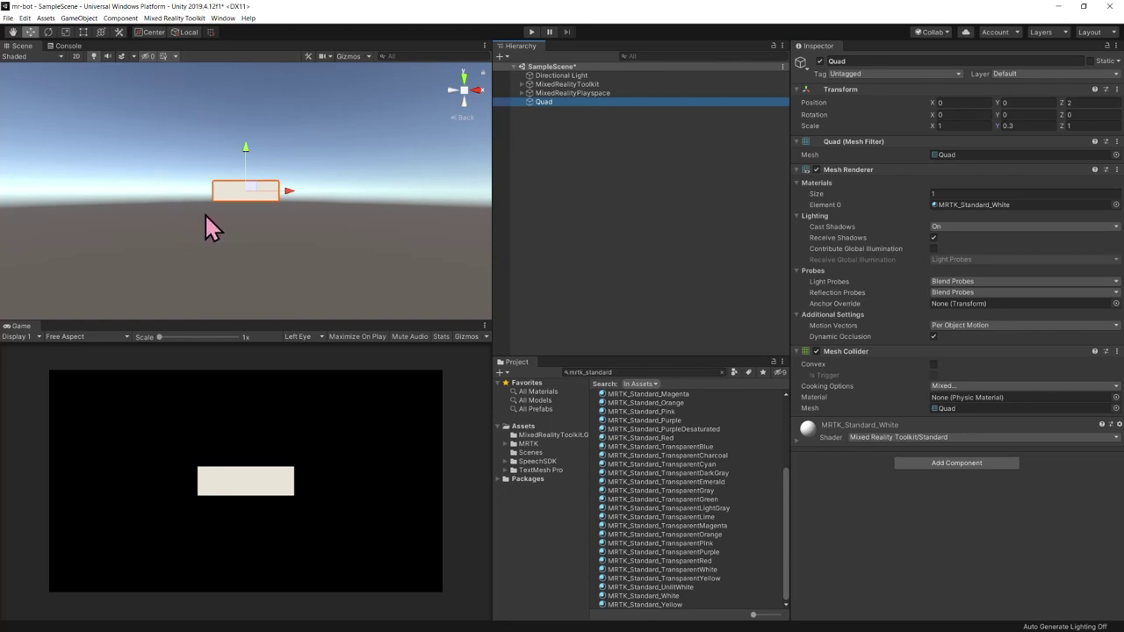
{"action": "scroll", "coordinate": [213, 228], "scroll_direction": "up", "scroll_amount": 3}
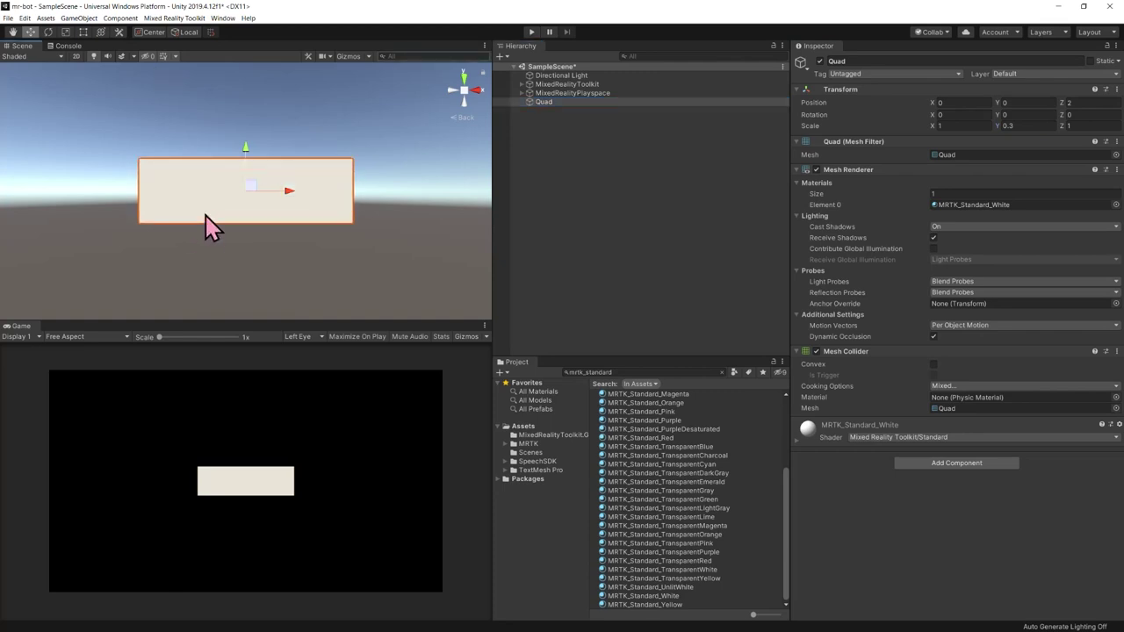
{"action": "left_click", "coordinate": [623, 202]}
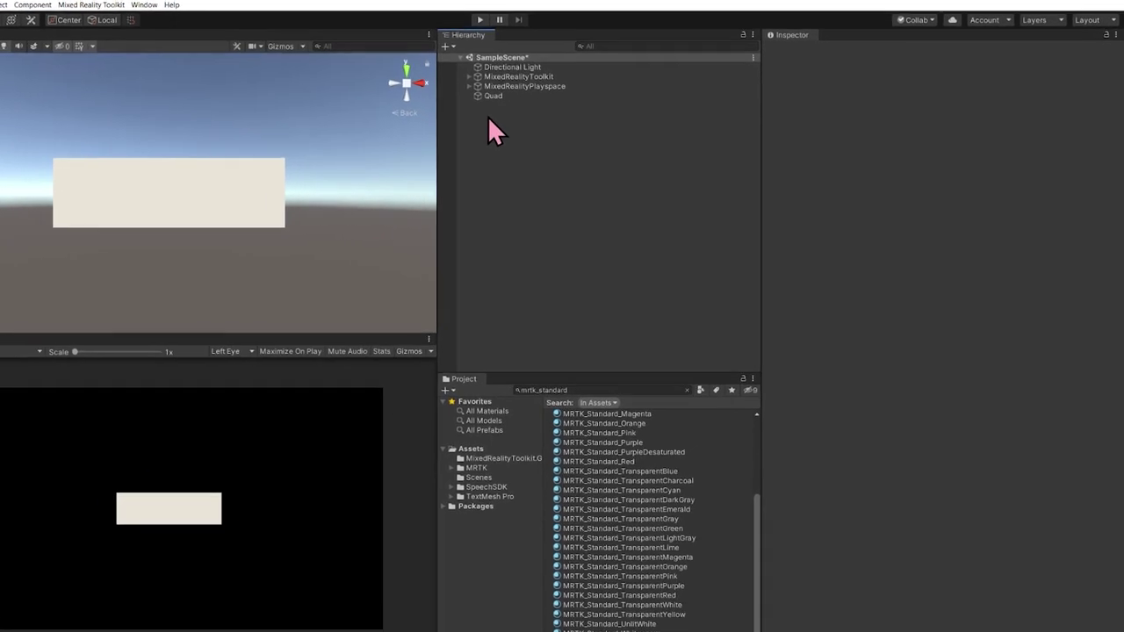
{"action": "right_click", "coordinate": [539, 121]}
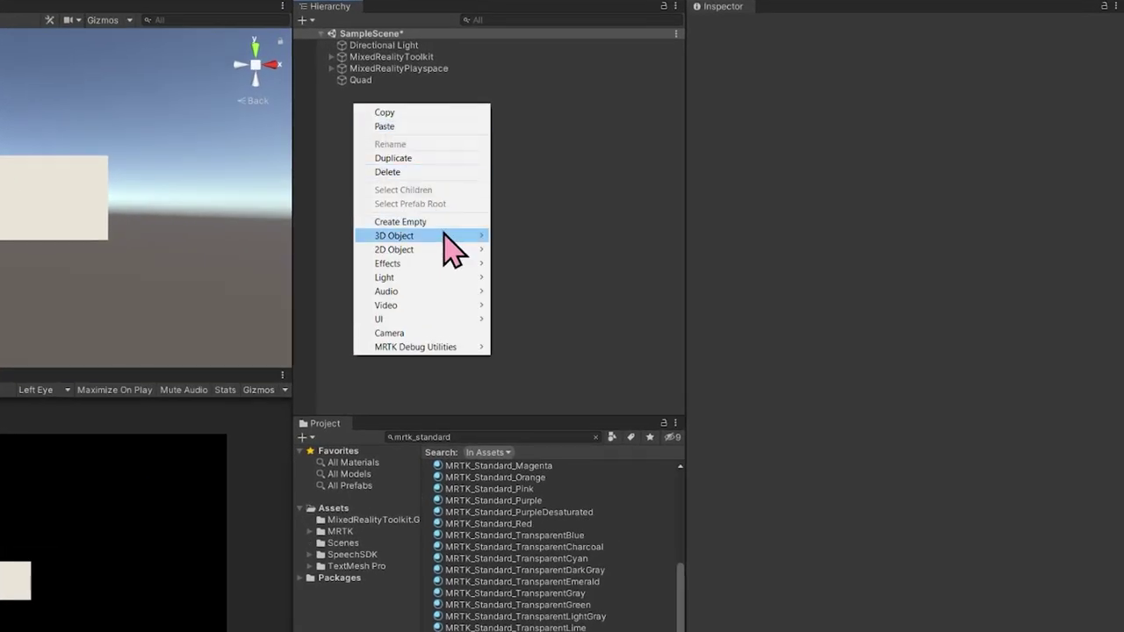
{"action": "mouse_move", "coordinate": [446, 235]}
{"action": "left_click", "coordinate": [553, 319]}
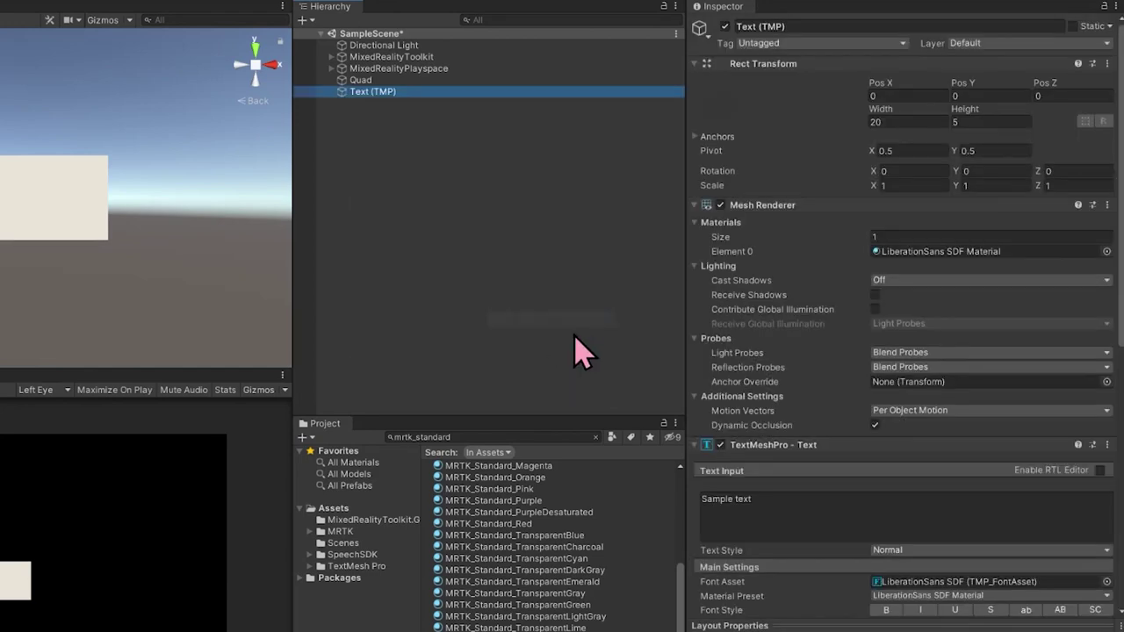
Rename the new text object "Connection Status".
{"action": "left_click", "coordinate": [782, 24]}
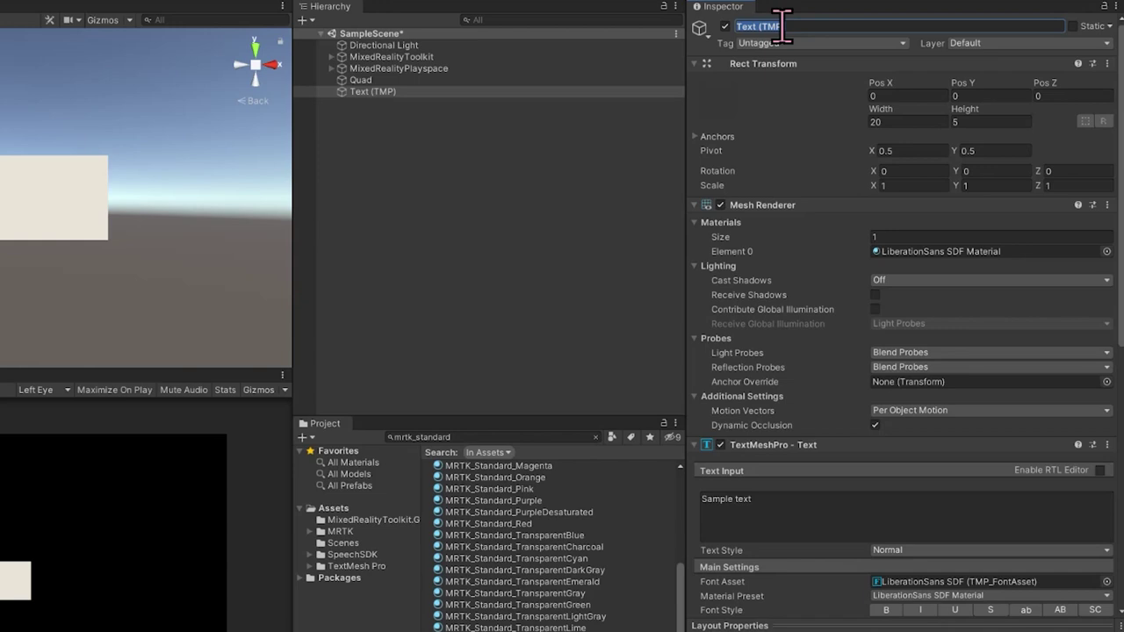
{"action": "type", "text": "Connector"}
{"action": "key", "text": "BackSpace"}
{"action": "type", "text": "ion Status"}
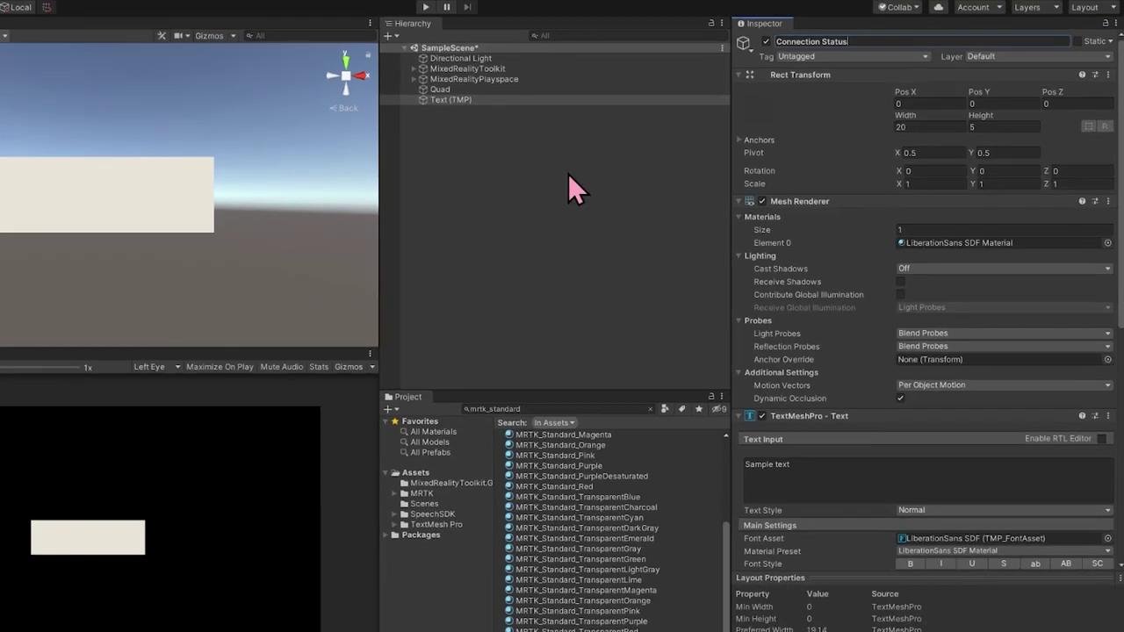
{"action": "left_click", "coordinate": [509, 186]}
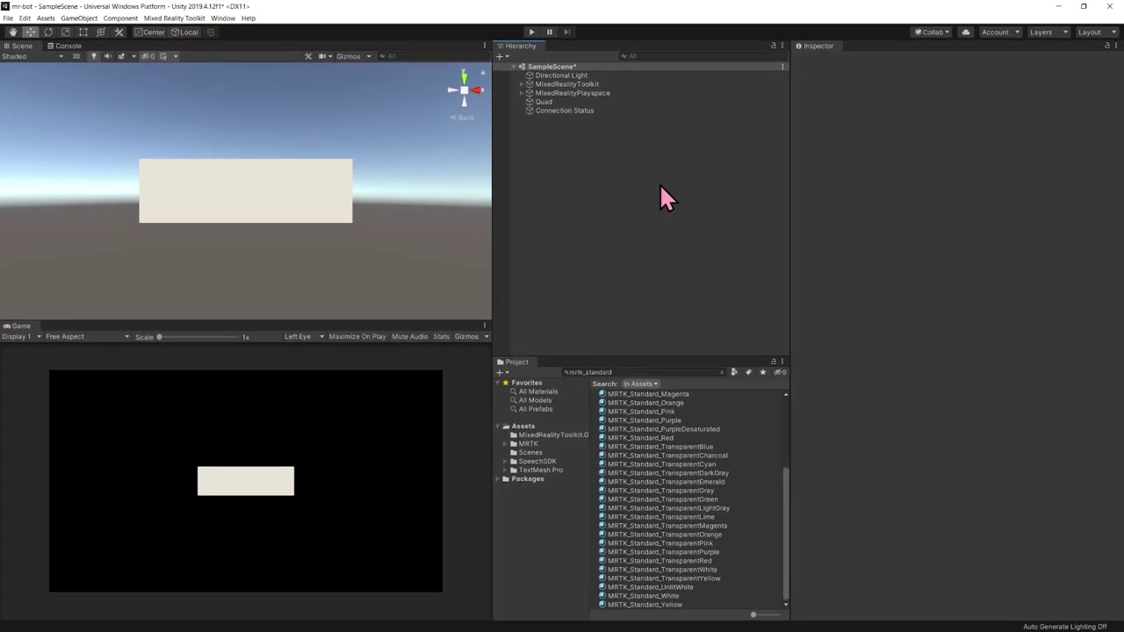
Set the Z position of the Connection Status object to 2.
{"action": "left_click", "coordinate": [611, 111]}
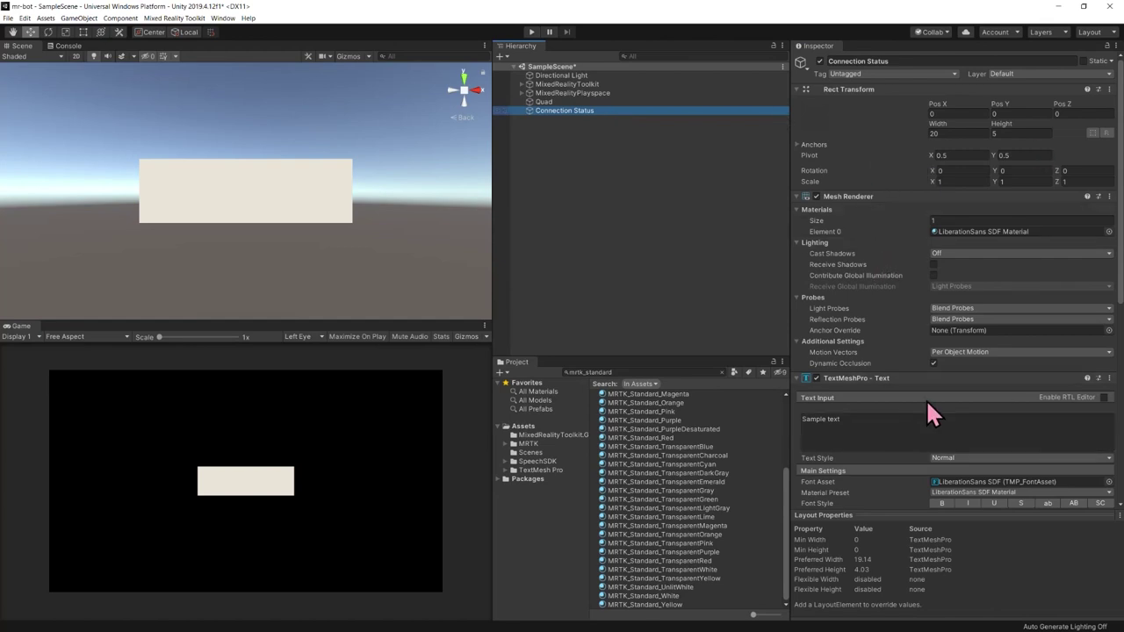
{"action": "left_click", "coordinate": [1080, 115]}
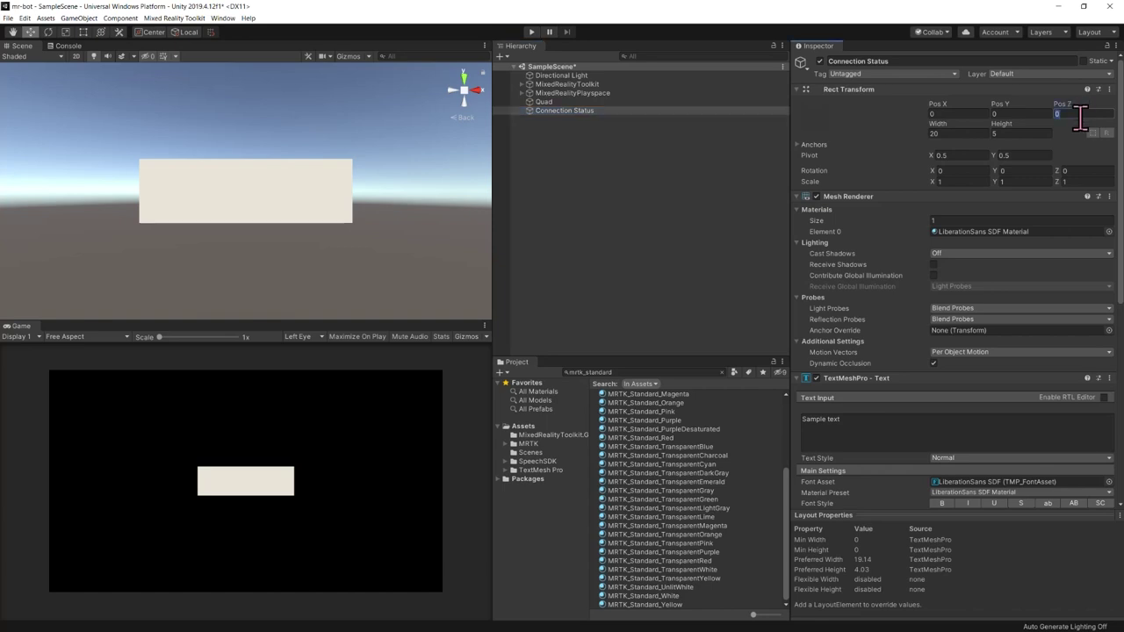
{"action": "type", "text": "2"}
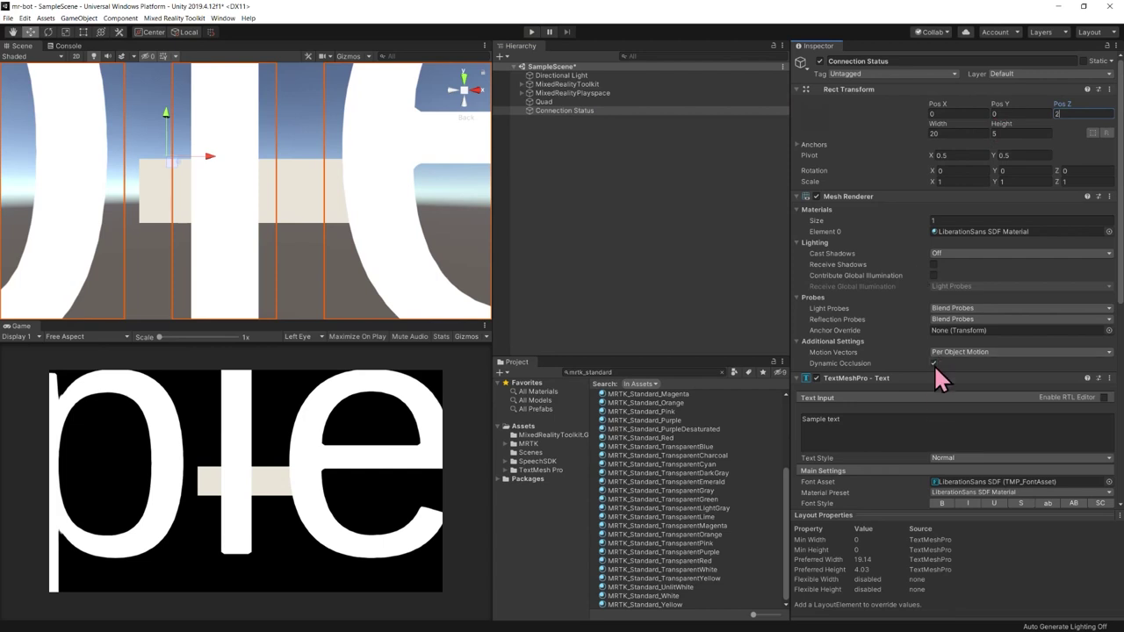
Collapse the object's components except TextMeshPro - Text and replace its sample text with "Connection Status".
{"action": "left_click", "coordinate": [1117, 46]}
{"action": "left_click", "coordinate": [1037, 89]}
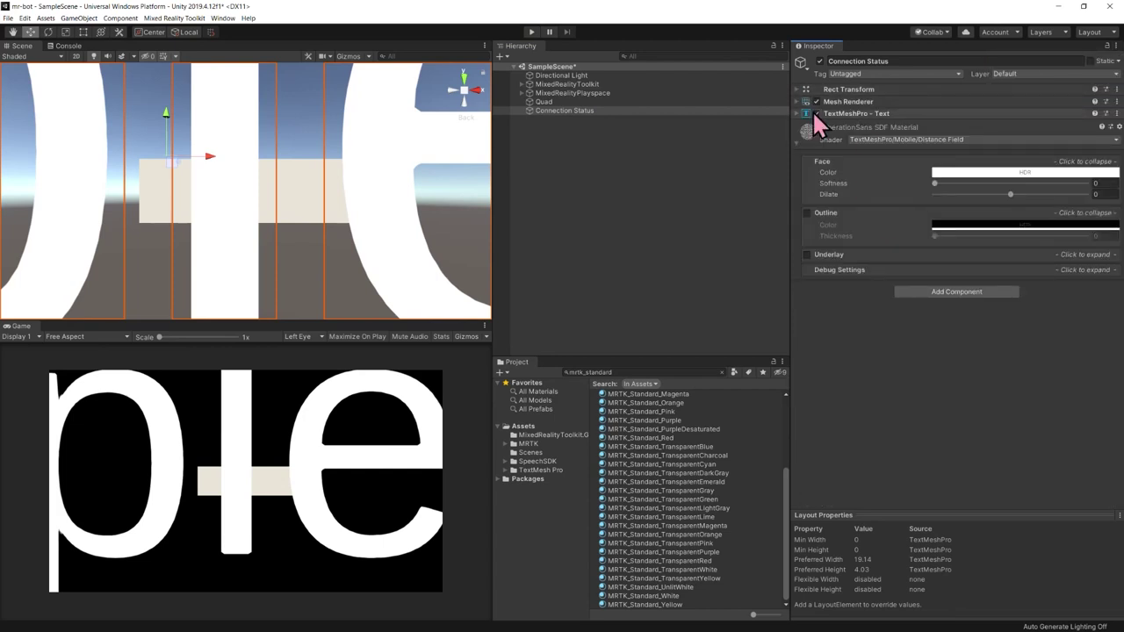
{"action": "left_click", "coordinate": [797, 144]}
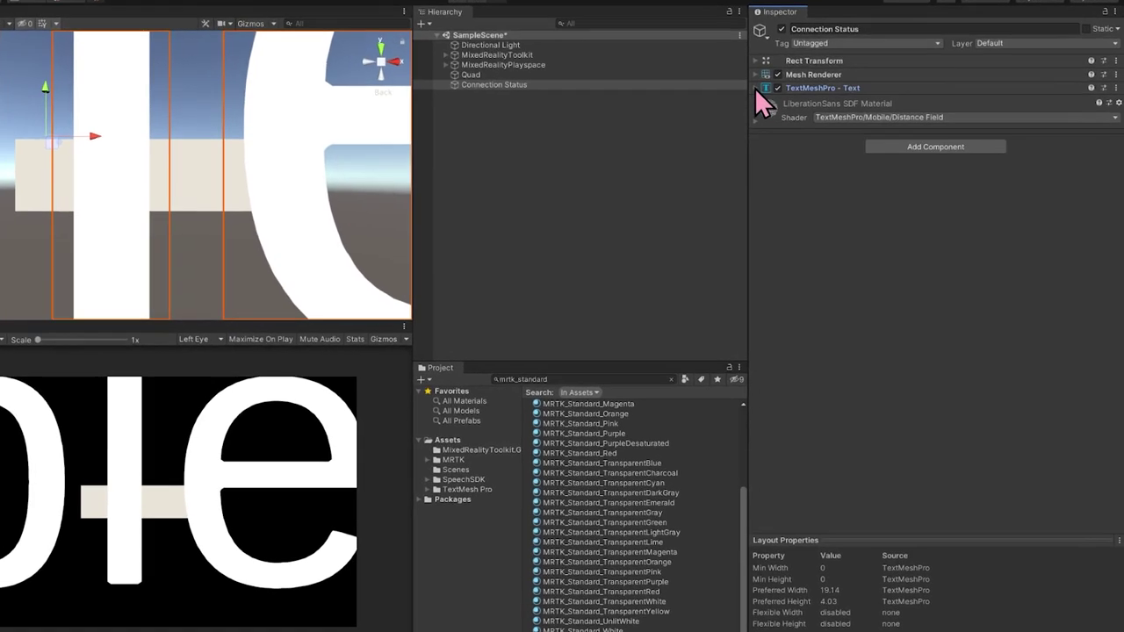
{"action": "left_click", "coordinate": [757, 89]}
{"action": "left_click", "coordinate": [894, 142]}
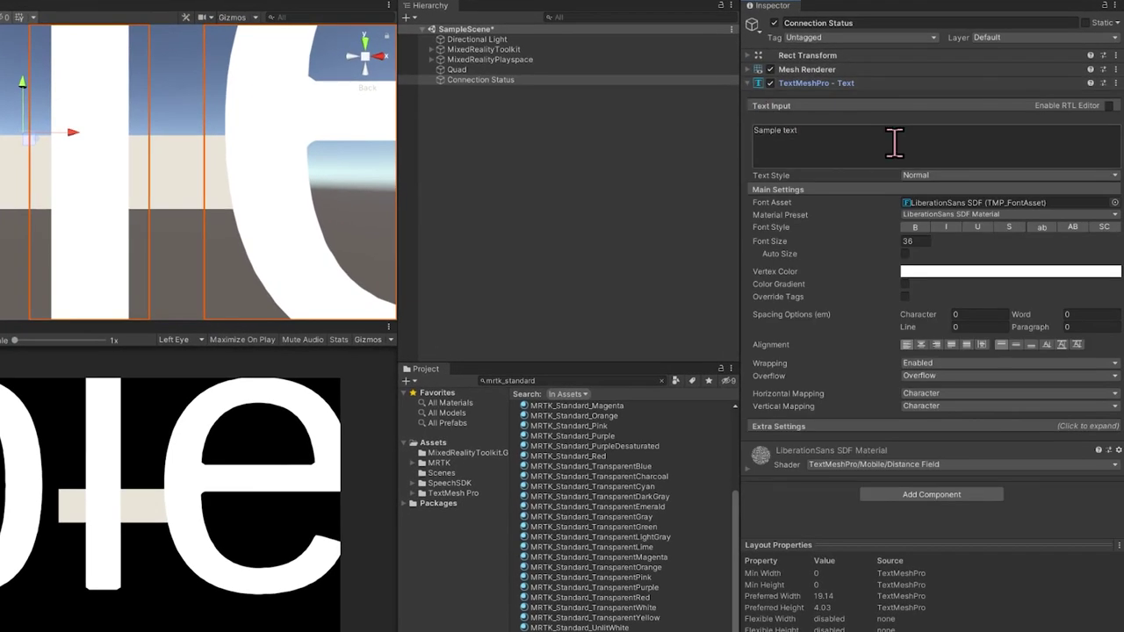
{"action": "type", "text": "Co"}
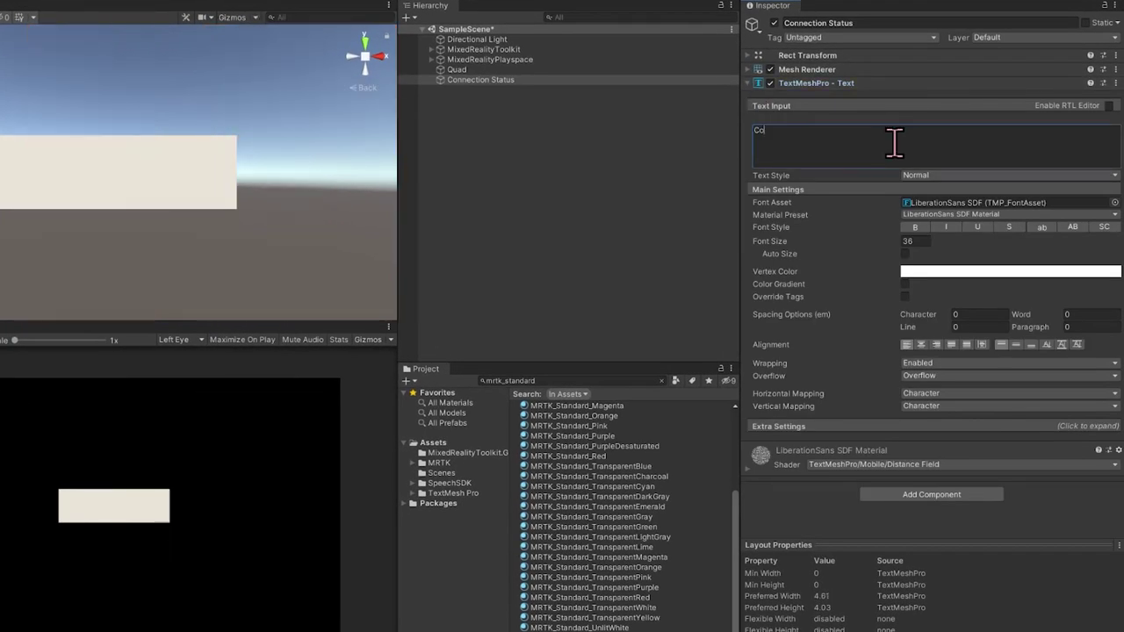
{"action": "type", "text": "nnection Status"}
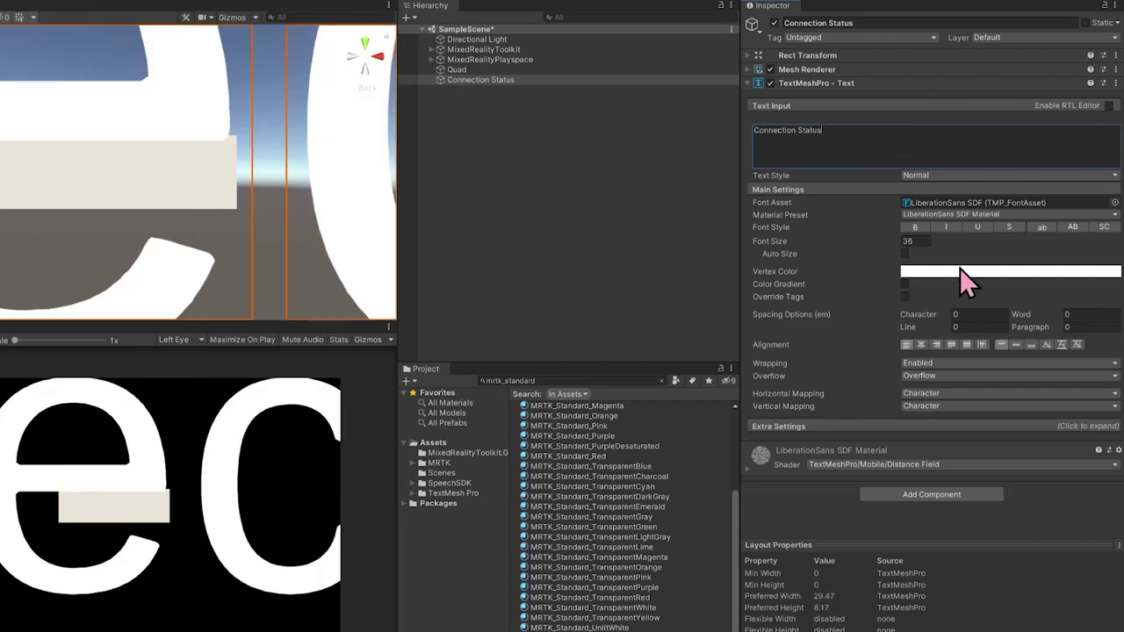
Set the text's font size to 0.4 and align it to the center horizontally and the middle vertically.
{"action": "left_click", "coordinate": [916, 241]}
{"action": "type", "text": "0.4"}
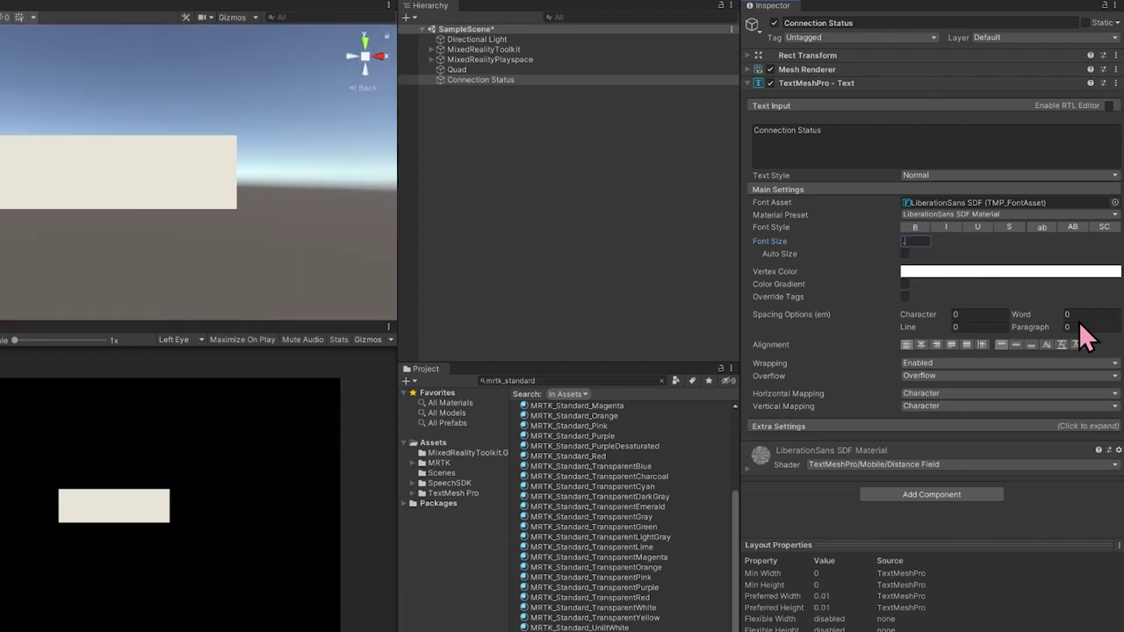
{"action": "left_click", "coordinate": [920, 347]}
{"action": "left_click", "coordinate": [1017, 346]}
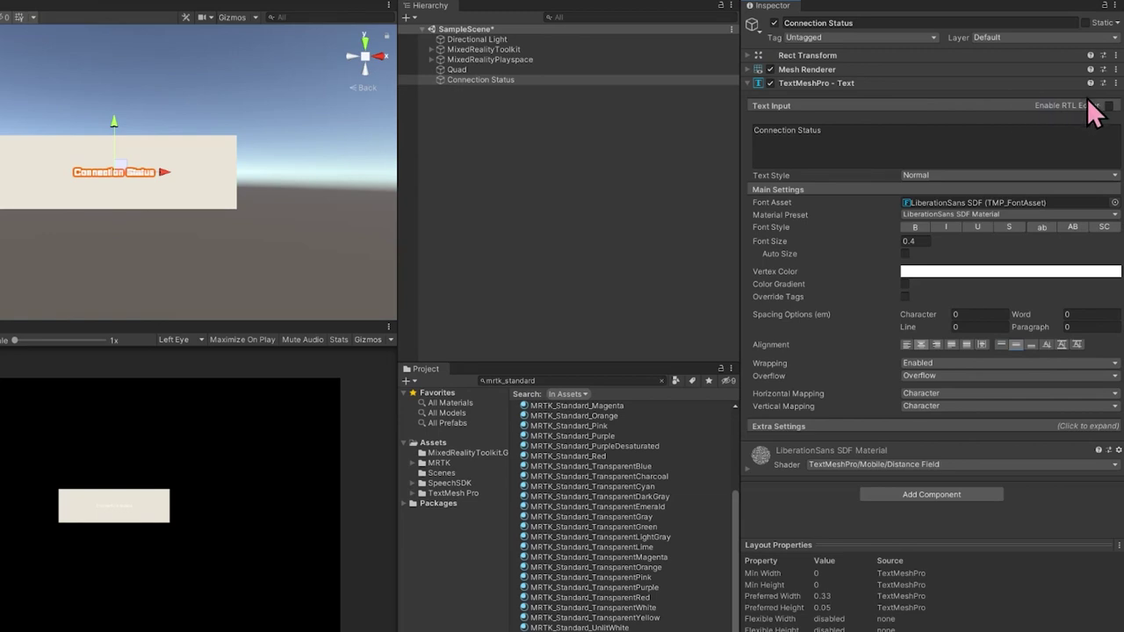
Collapse all components and set the LiberationSans SDF material's face color to black, RGB 0, 0, 0.
{"action": "left_click", "coordinate": [1117, 6]}
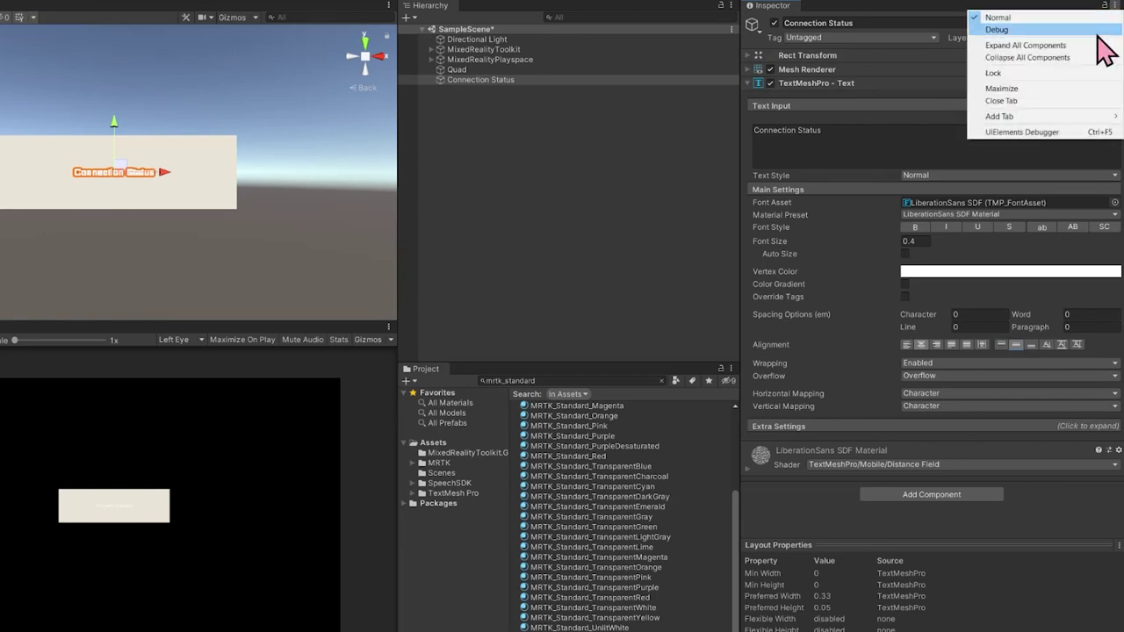
{"action": "left_click", "coordinate": [1027, 57]}
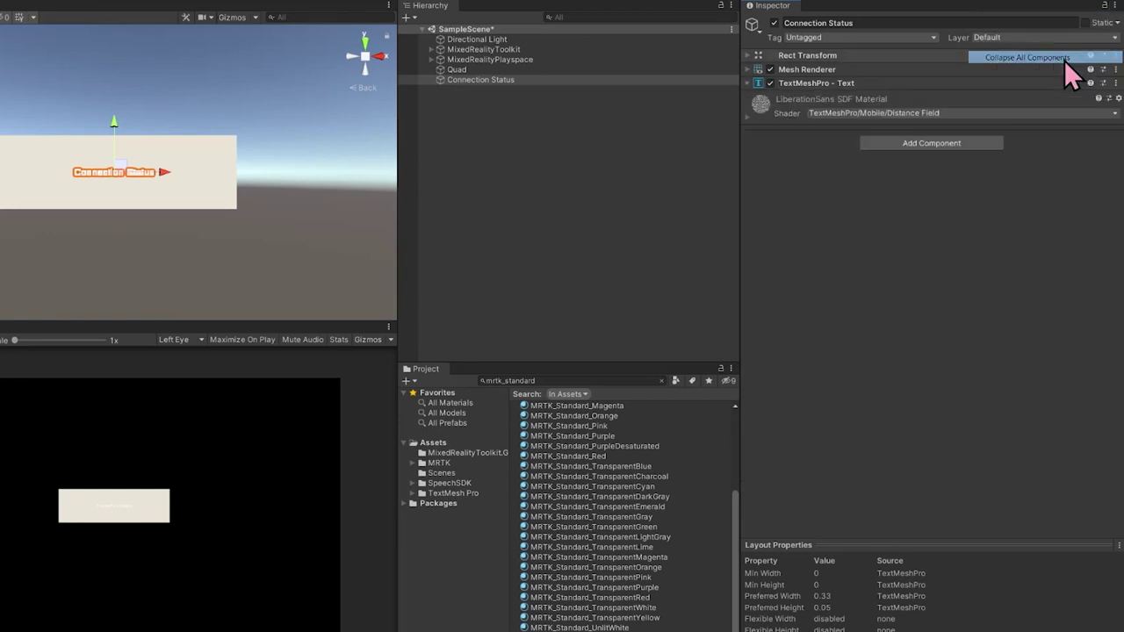
{"action": "left_click", "coordinate": [747, 119]}
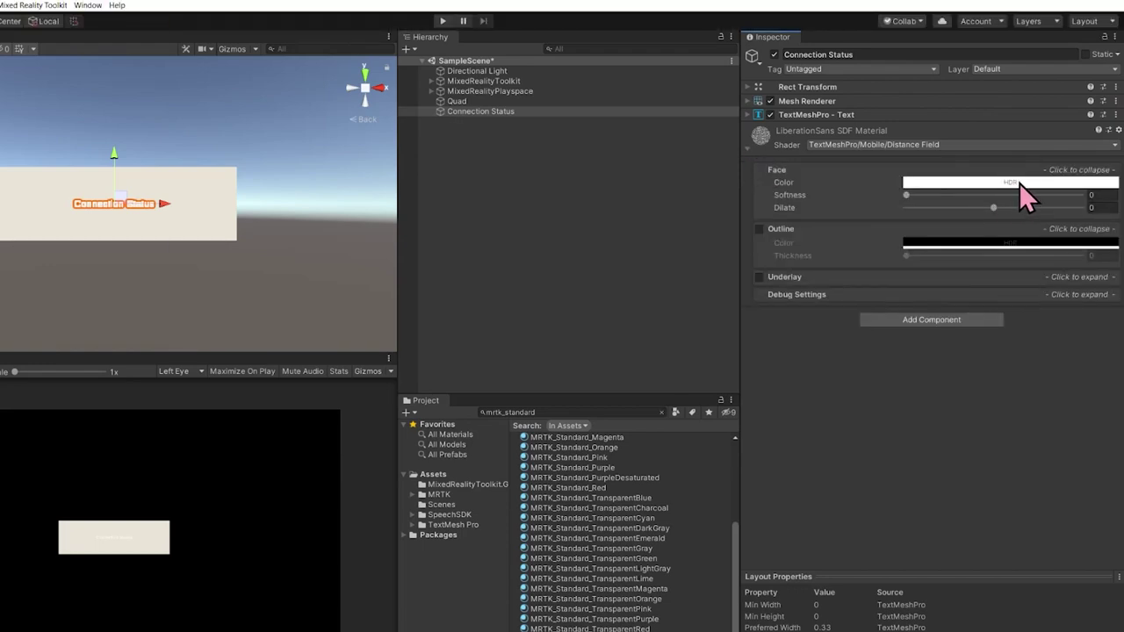
{"action": "left_click", "coordinate": [1020, 151]}
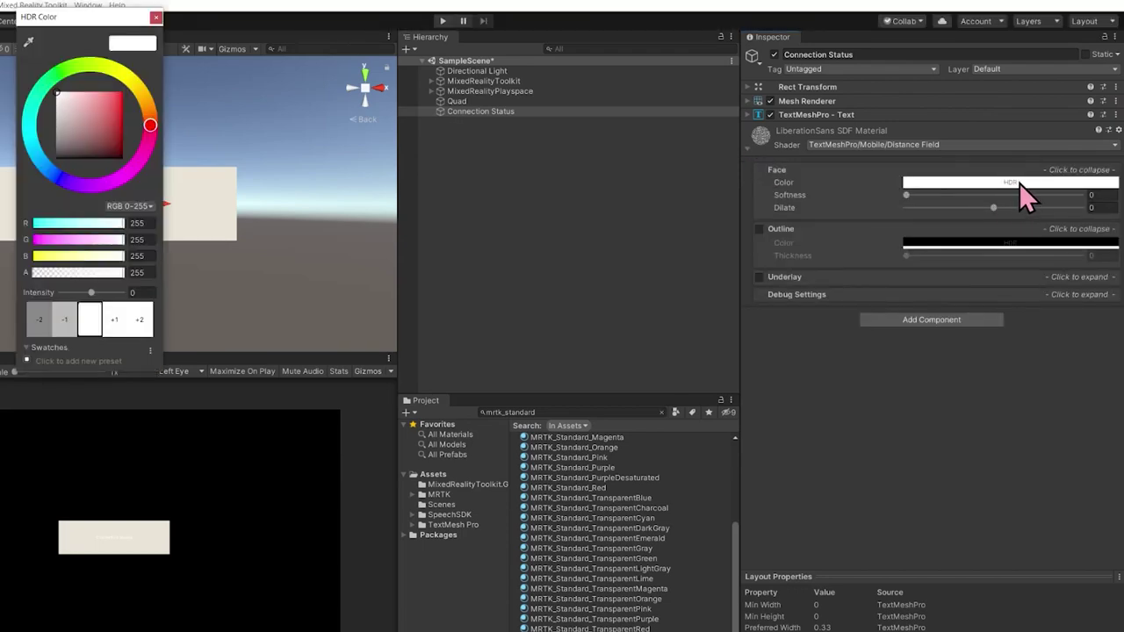
{"action": "left_click", "coordinate": [150, 223]}
{"action": "type", "text": "0"}
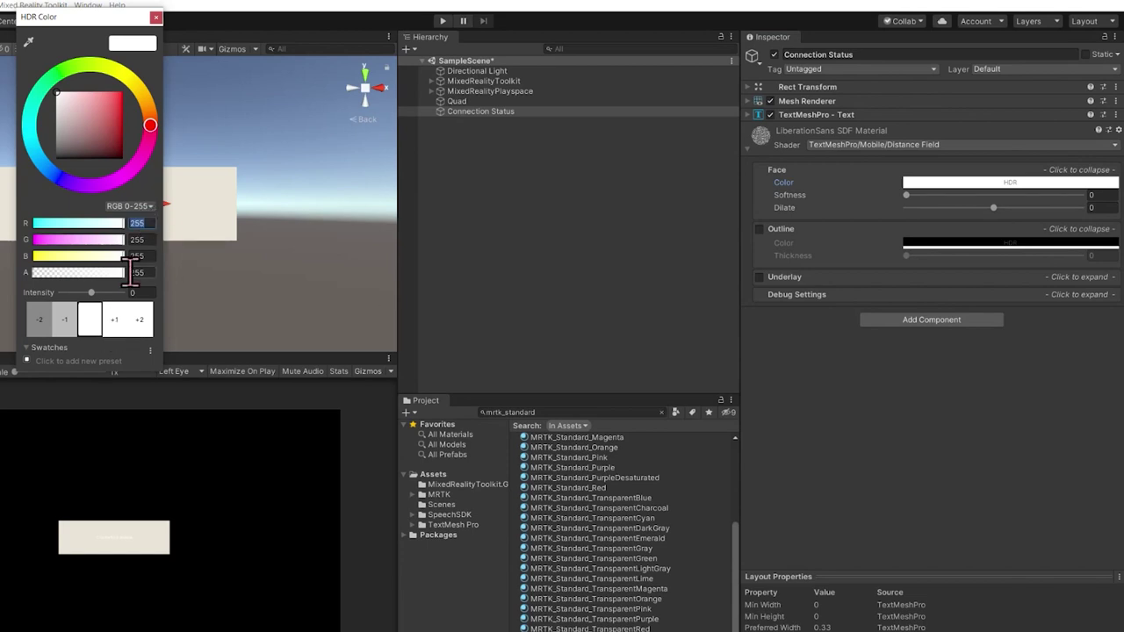
{"action": "key", "text": "Tab"}
{"action": "type", "text": "0"}
{"action": "key", "text": "Tab"}
{"action": "type", "text": "0"}
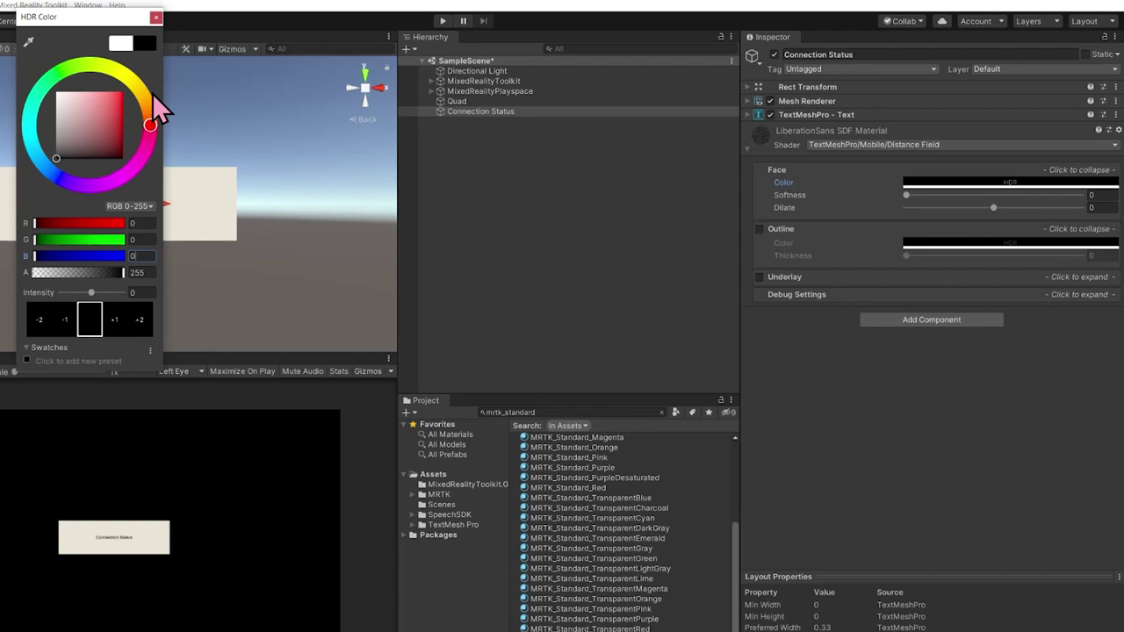
{"action": "left_click", "coordinate": [156, 19]}
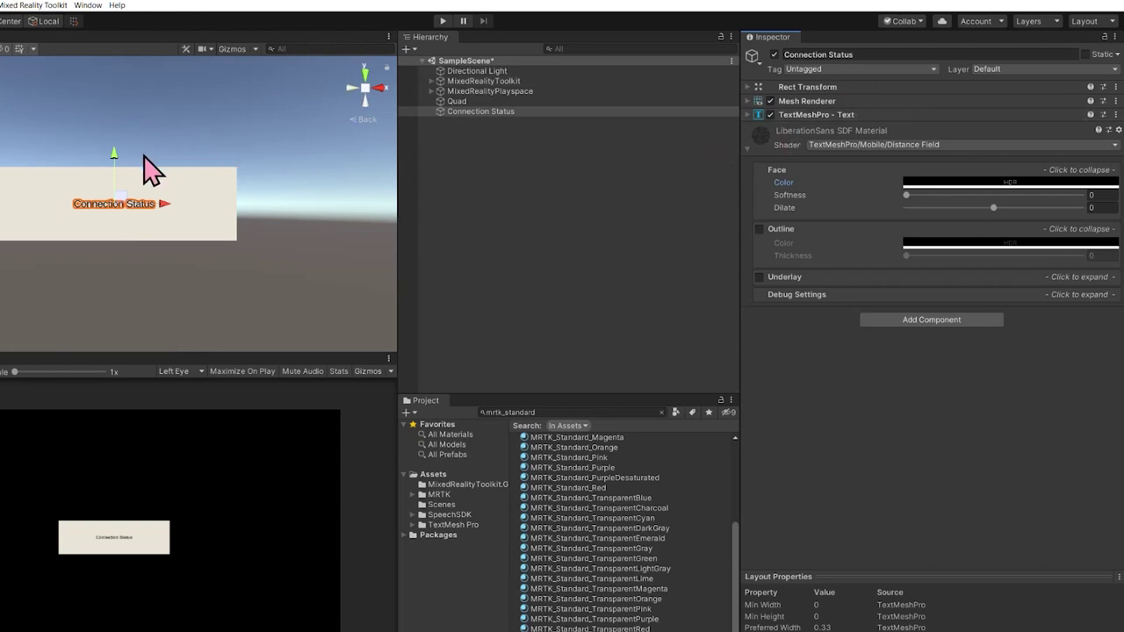
Move the Connection Status text up to about Y 0.087, near the quad's upper edge, and duplicate it twice.
{"action": "left_click_drag", "start_coordinate": [117, 158], "coordinate": [117, 136]}
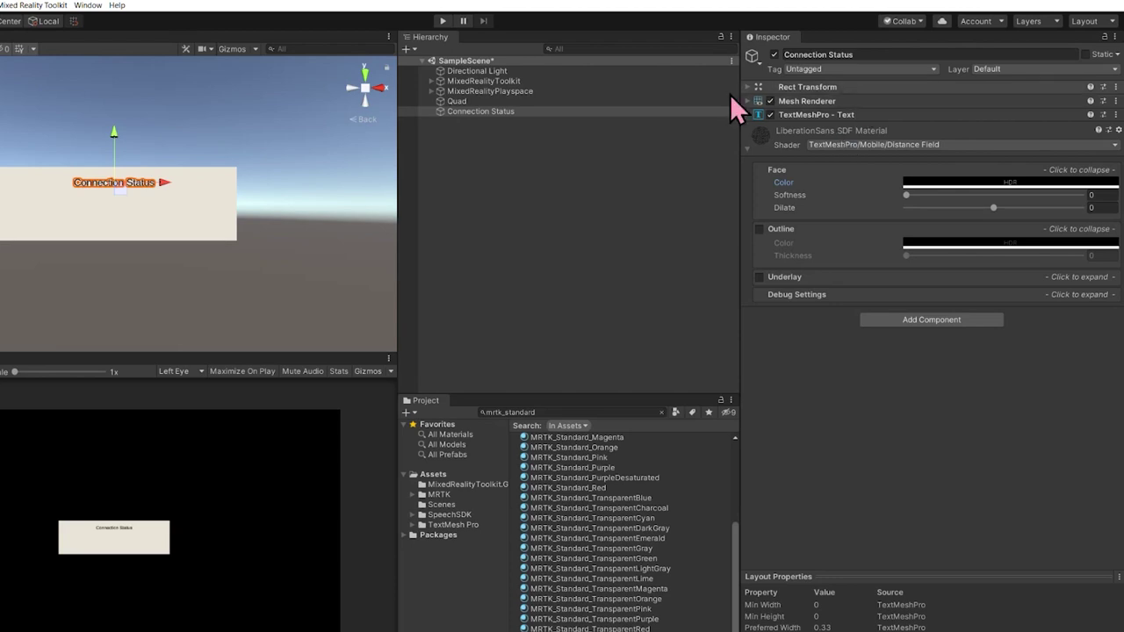
{"action": "left_click", "coordinate": [501, 113]}
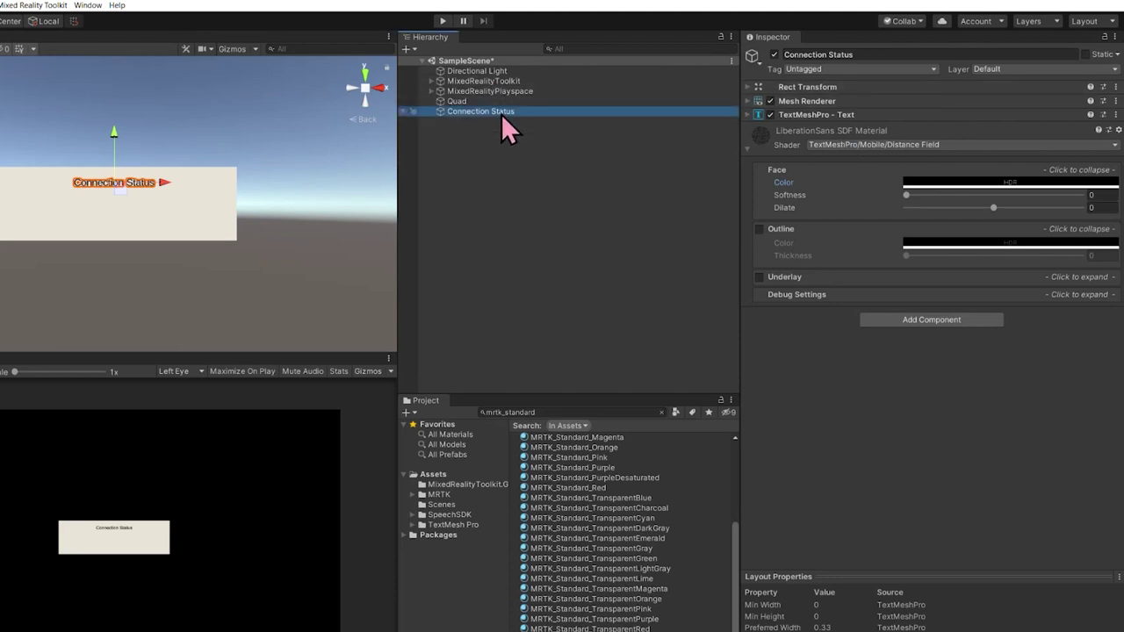
{"action": "key", "text": "ctrl+d"}
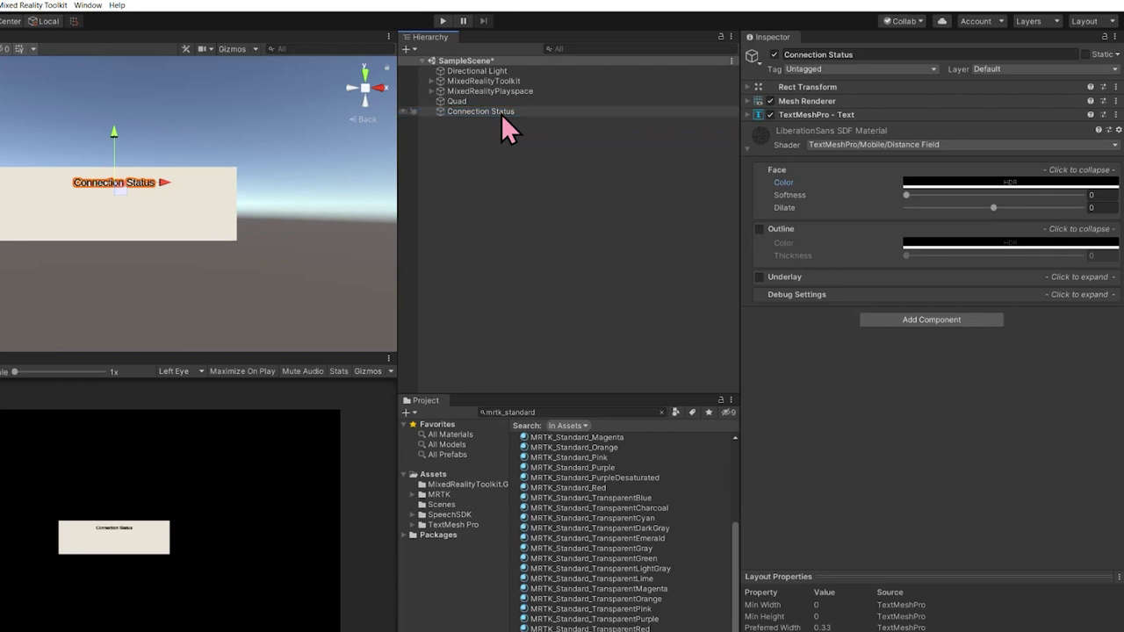
{"action": "key", "text": "ctrl+d"}
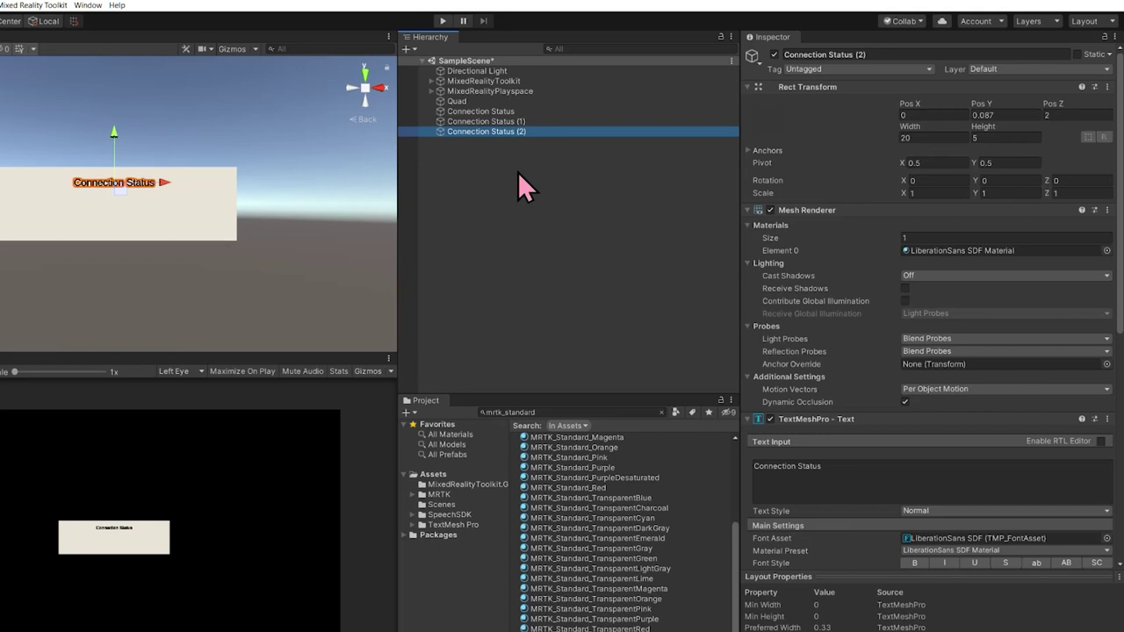
Rename the duplicate Connection Status (1) to "Recognized Text".
{"action": "left_click", "coordinate": [529, 122]}
{"action": "left_click", "coordinate": [870, 54]}
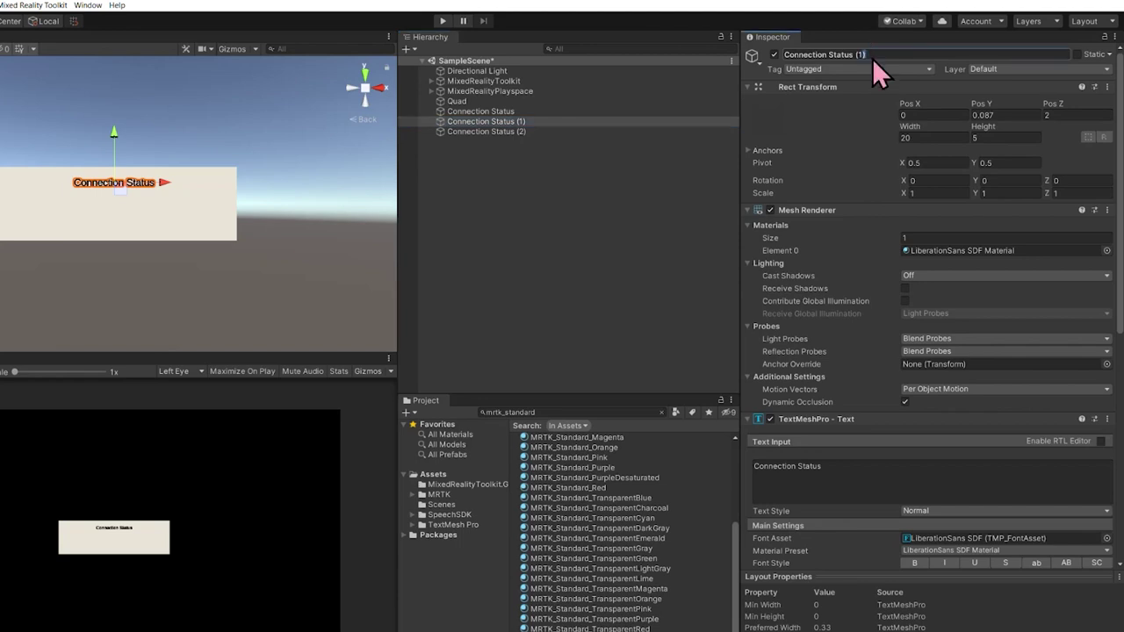
{"action": "type", "text": "Rec"}
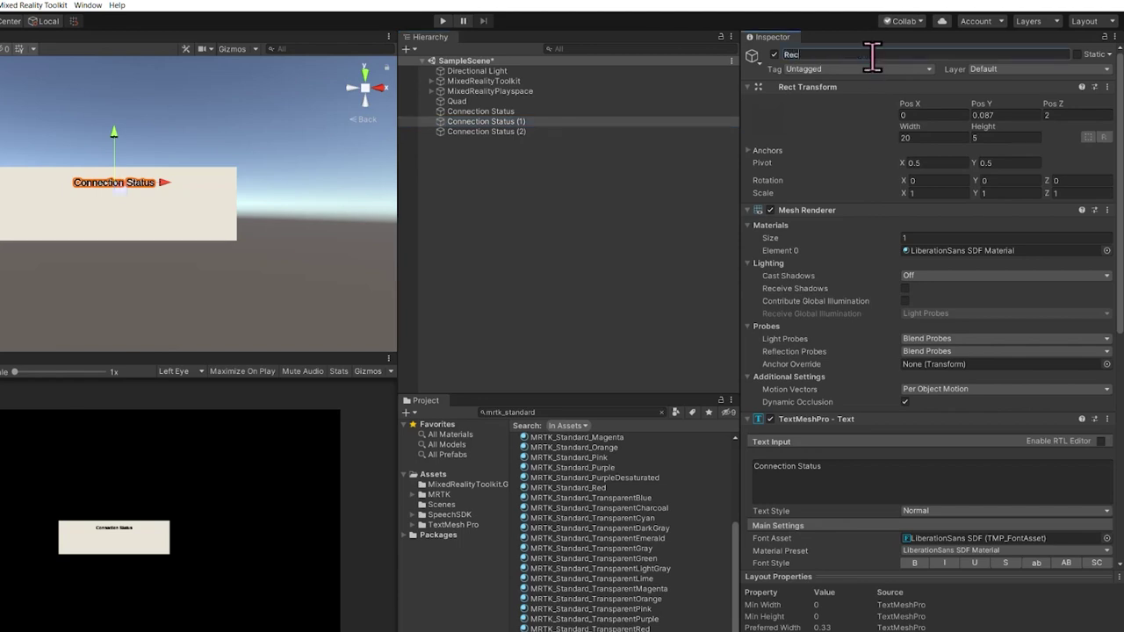
{"action": "type", "text": "ognized Te"}
{"action": "key", "text": "BackSpace"}
{"action": "key", "text": "BackSpace"}
{"action": "type", "text": "Text"}
Rename the duplicate Connection Status (2) to "Error".
{"action": "left_click", "coordinate": [513, 132]}
{"action": "left_click", "coordinate": [904, 53]}
{"action": "type", "text": "Error"}
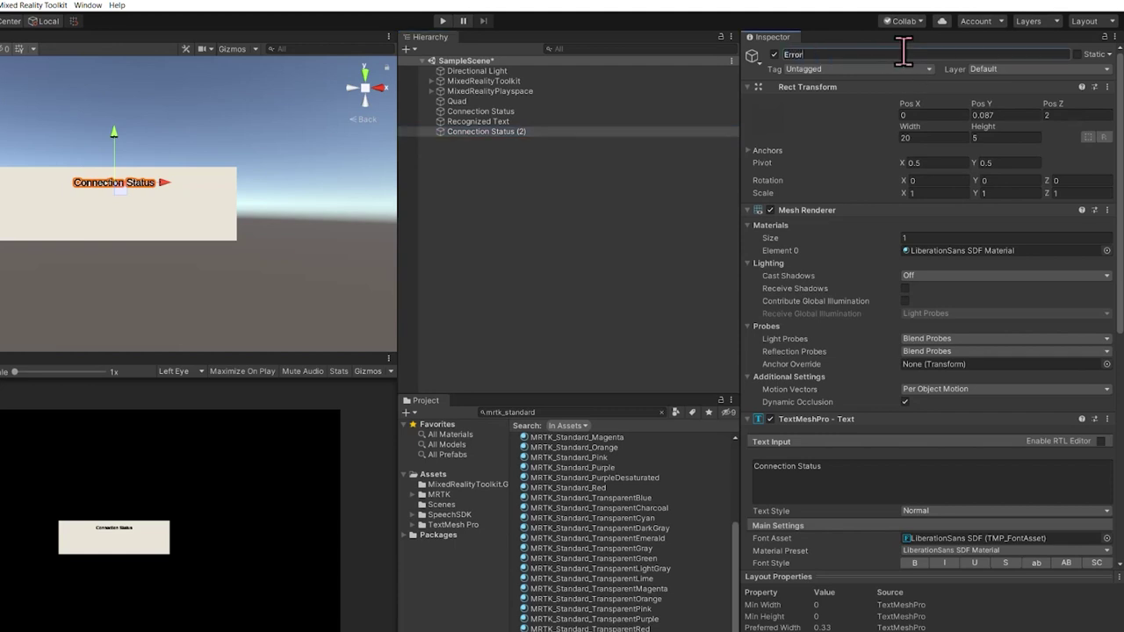
Set the displayed text of the Recognized Text object to "Recognized Text".
{"action": "left_click", "coordinate": [593, 121]}
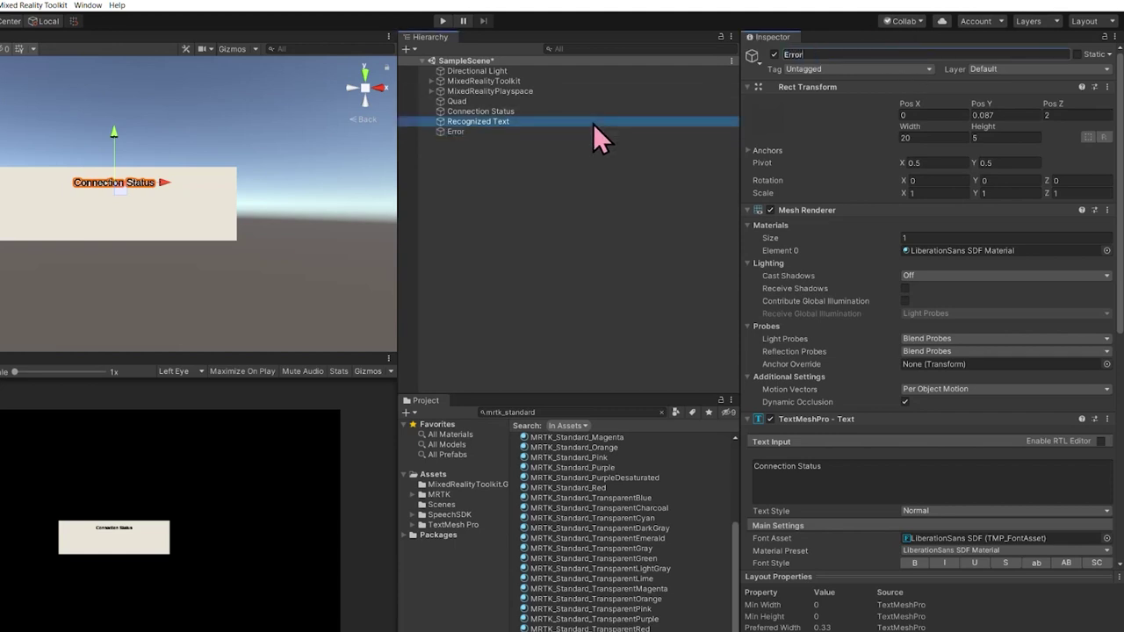
{"action": "scroll", "coordinate": [879, 281], "scroll_direction": "down", "scroll_amount": 10}
{"action": "scroll", "coordinate": [880, 269], "scroll_direction": "up", "scroll_amount": 4}
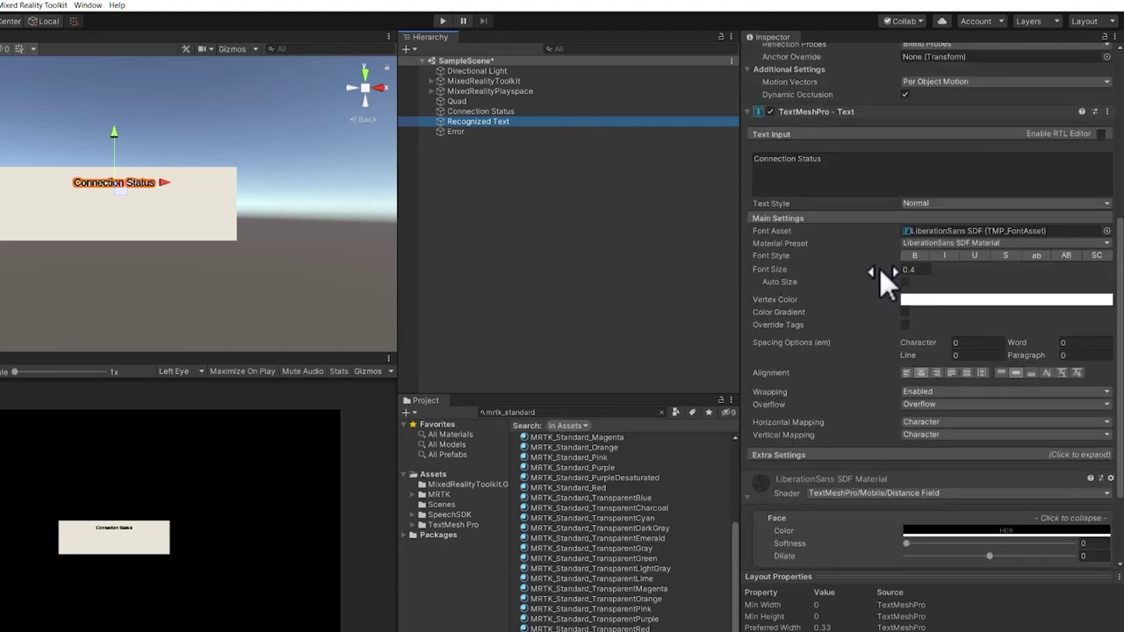
{"action": "left_click", "coordinate": [860, 170]}
{"action": "type", "text": "R"}
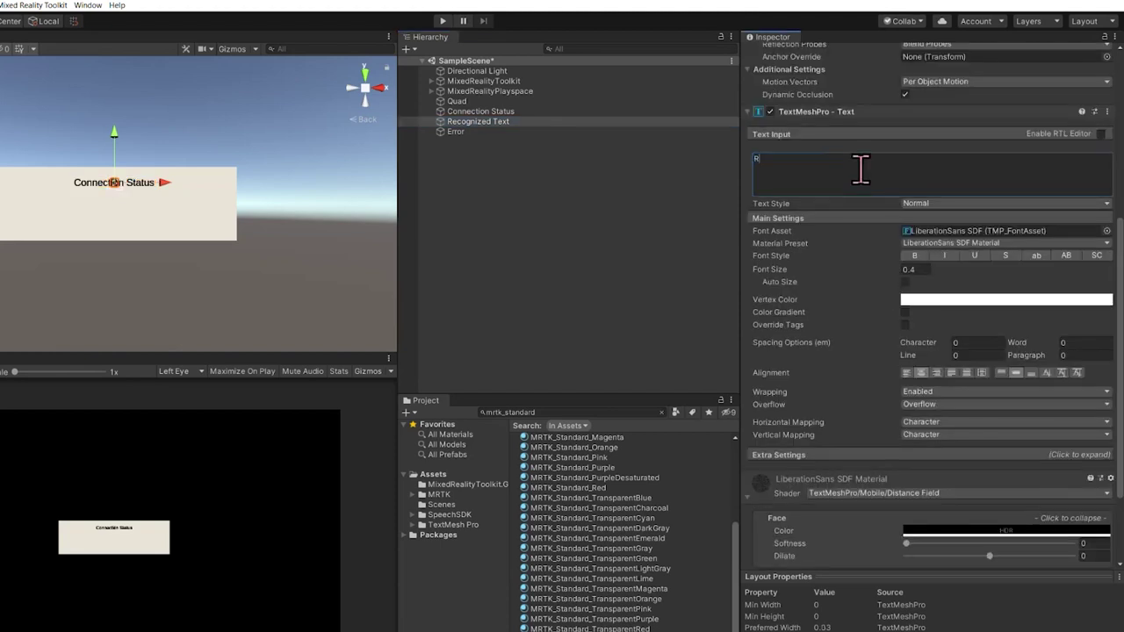
{"action": "type", "text": "ecognized Text"}
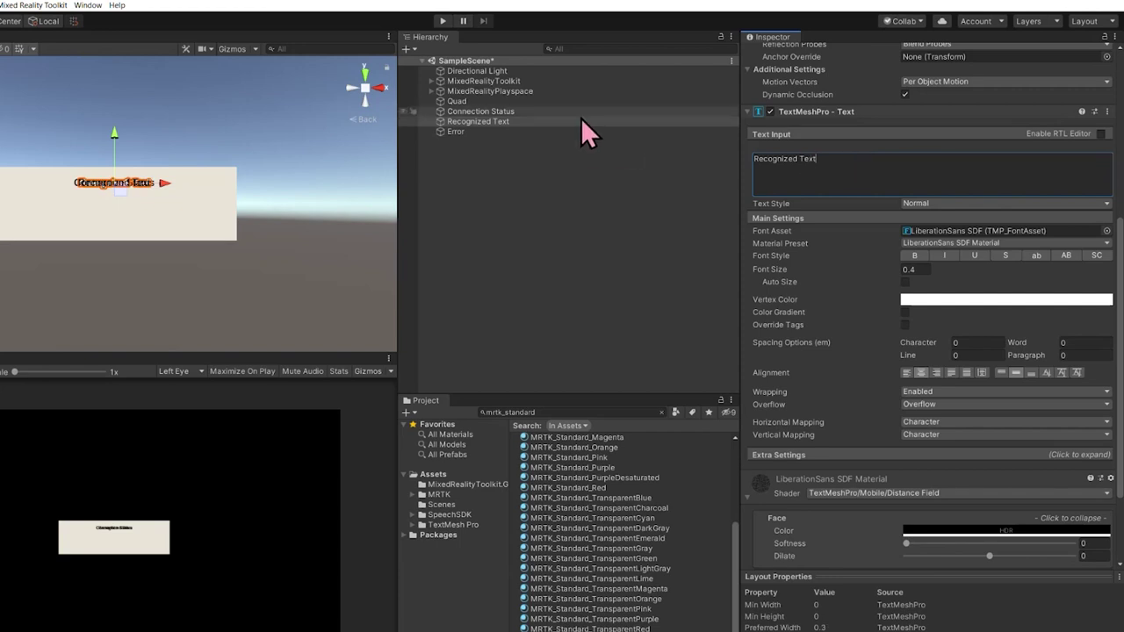
Set the displayed text of the Error object to "Error".
{"action": "left_click", "coordinate": [575, 133]}
{"action": "left_click", "coordinate": [856, 185]}
{"action": "type", "text": "Error"}
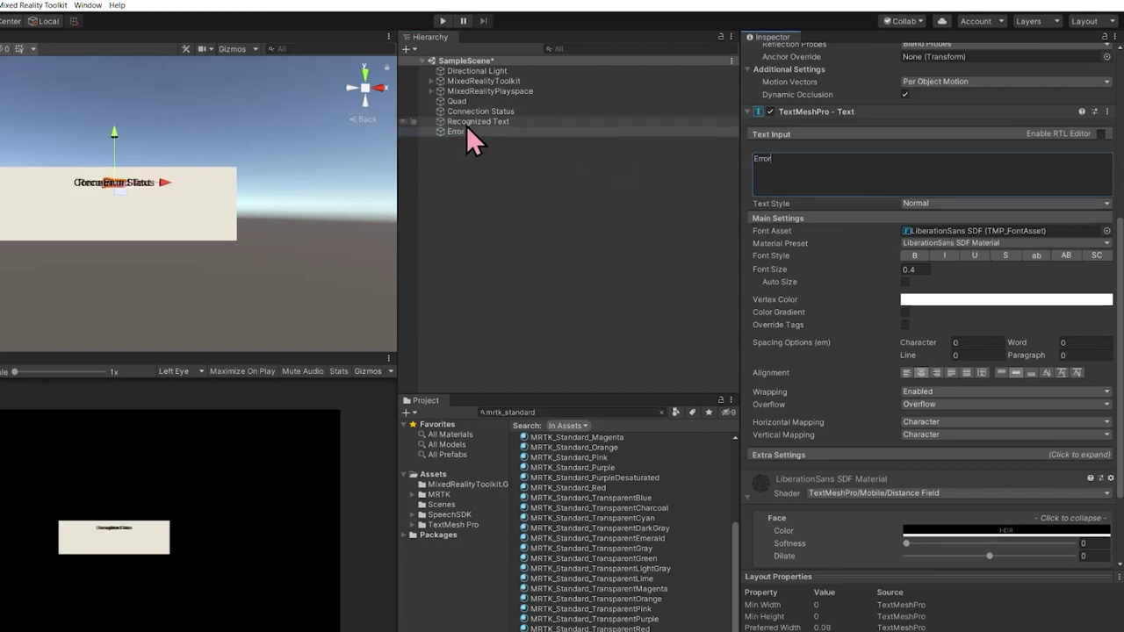
Move the Recognized Text and Error objects down together so they sit below the Connection Status text on the quad.
{"action": "left_click", "coordinate": [474, 123]}
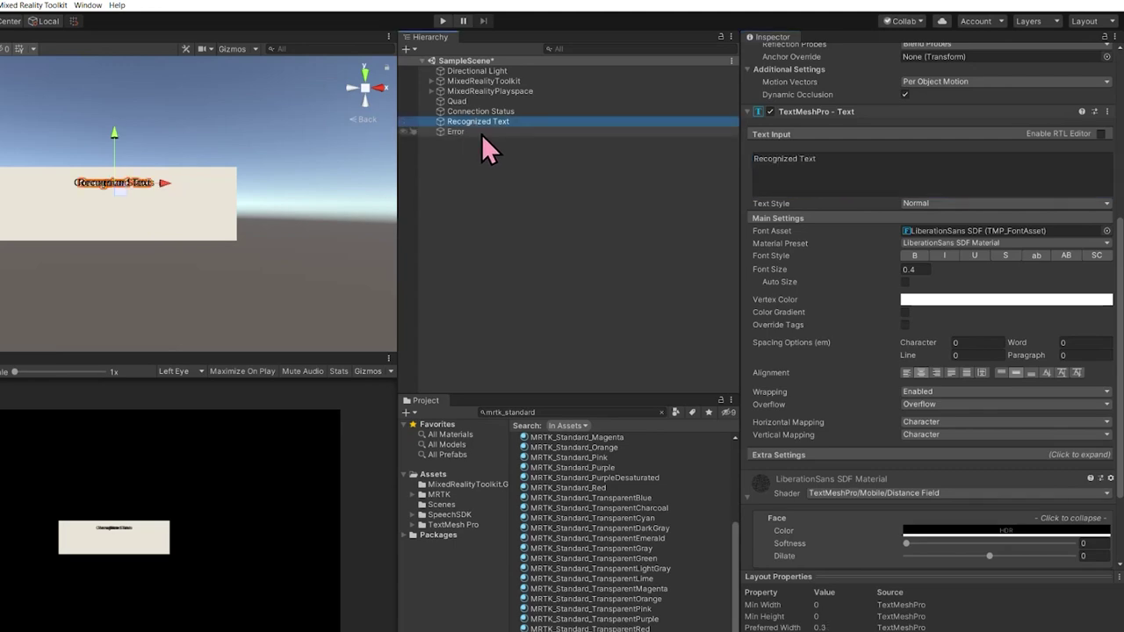
{"action": "left_click", "coordinate": [481, 134], "text": "ctrl"}
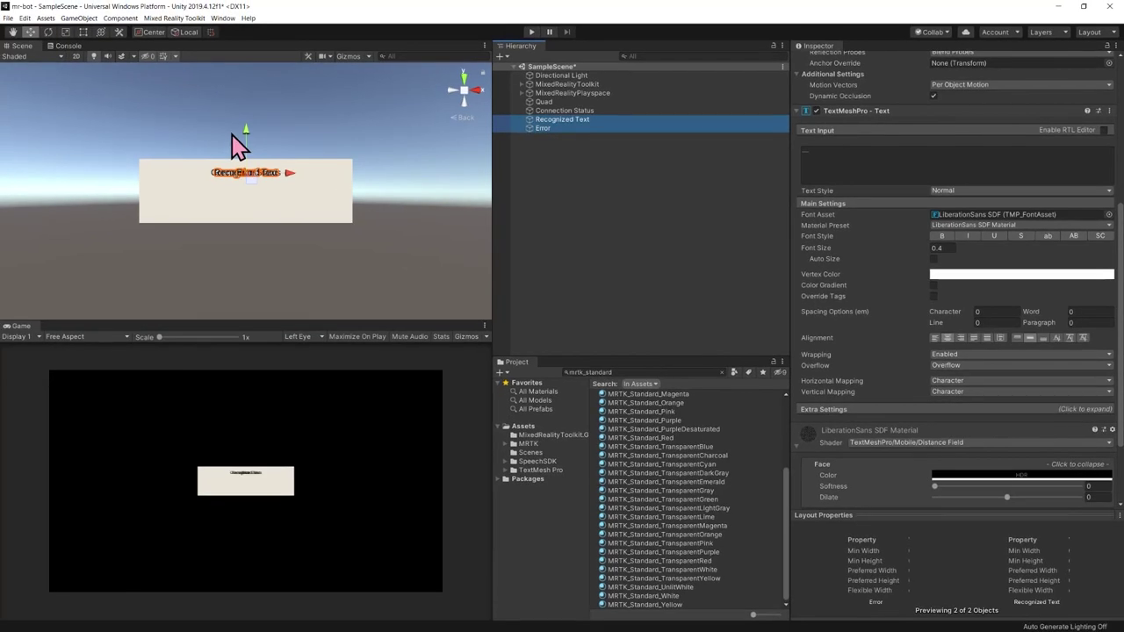
{"action": "left_click_drag", "start_coordinate": [245, 134], "coordinate": [247, 151]}
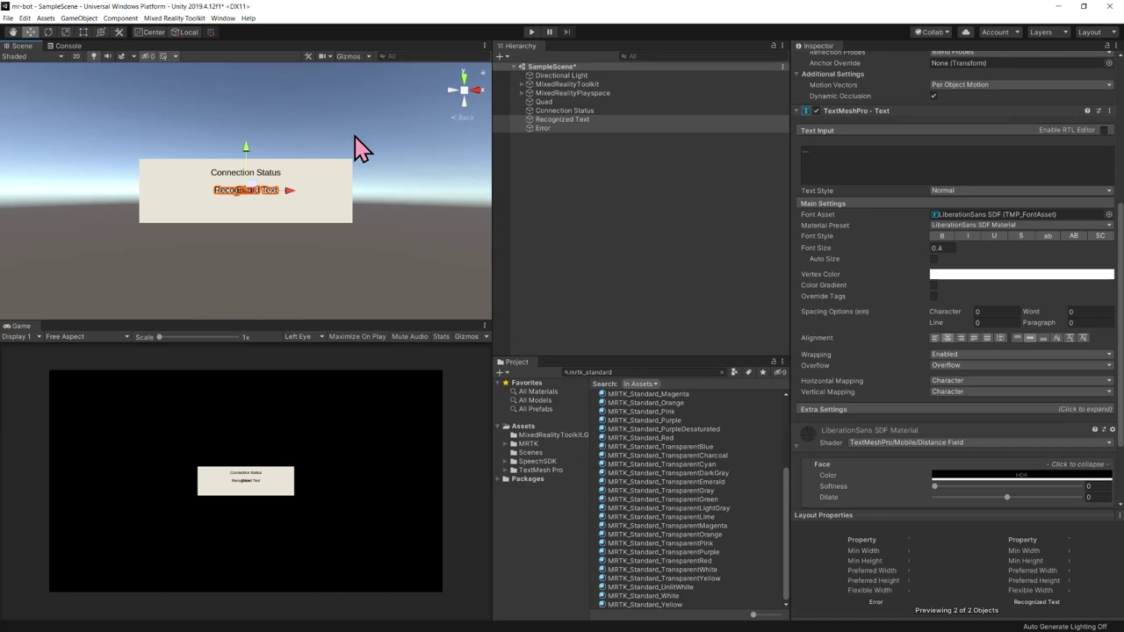
{"action": "left_click", "coordinate": [620, 211]}
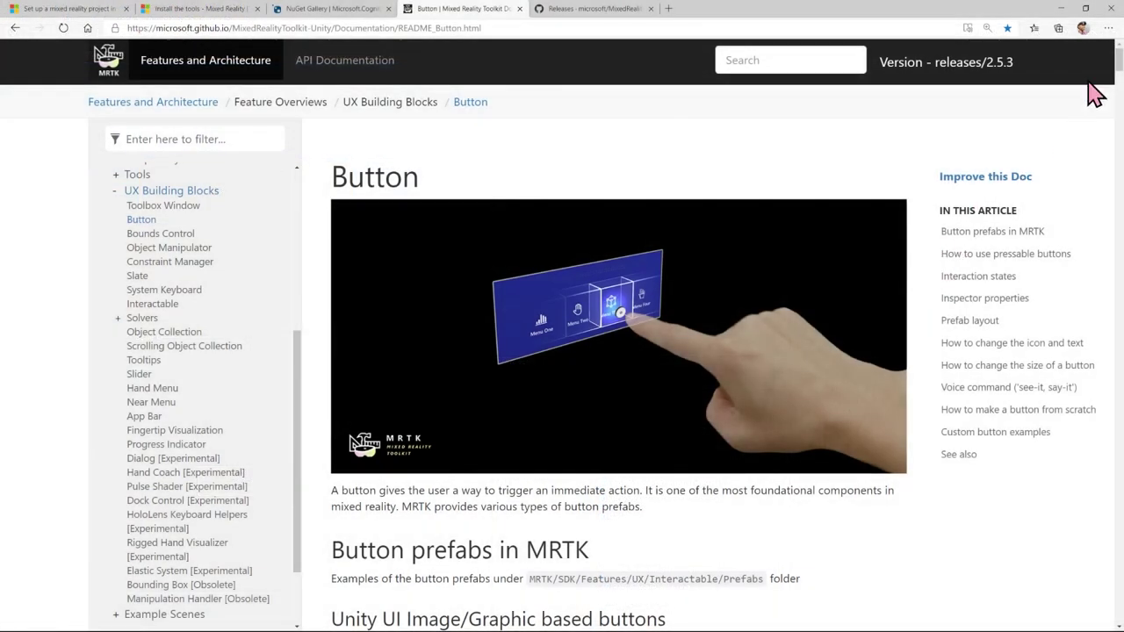
In the browser, examine the MRTK Button documentation for the available button prefabs, how to use them, making one from scratch and custom examples.
{"action": "left_click_drag", "start_coordinate": [1120, 68], "coordinate": [1120, 86]}
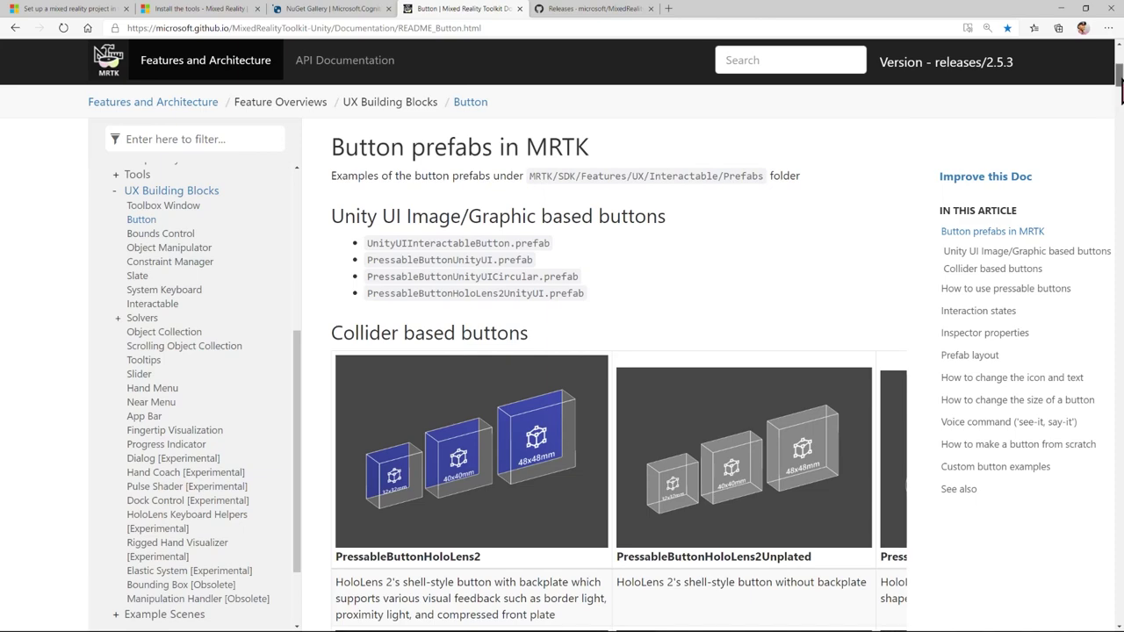
{"action": "left_click_drag", "start_coordinate": [1121, 94], "coordinate": [1120, 159]}
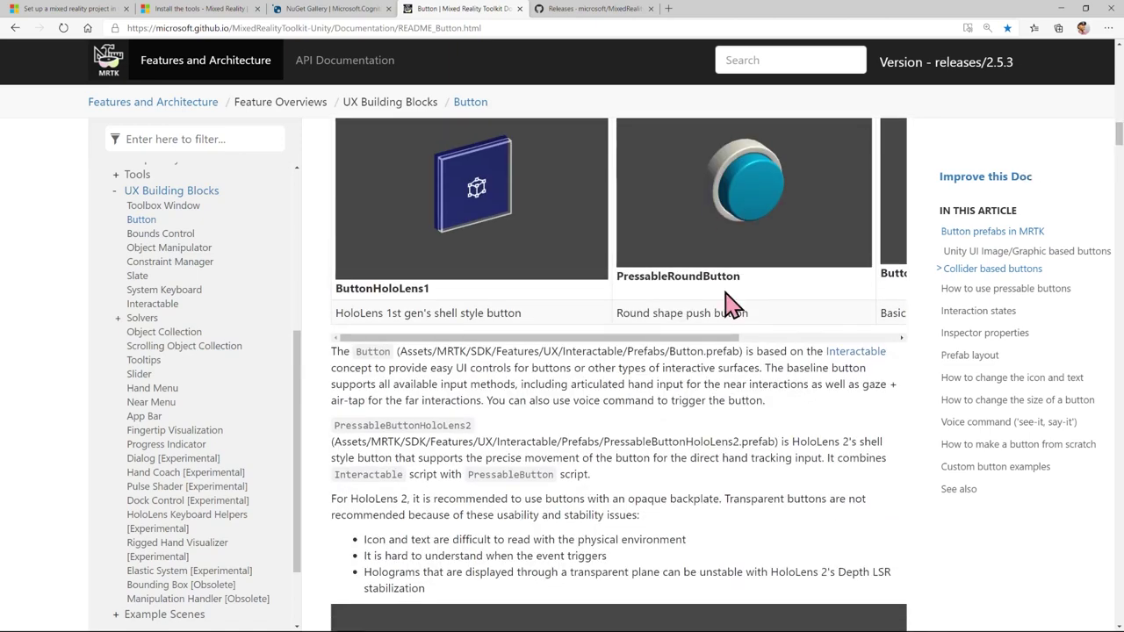
{"action": "left_click_drag", "start_coordinate": [692, 340], "coordinate": [799, 339]}
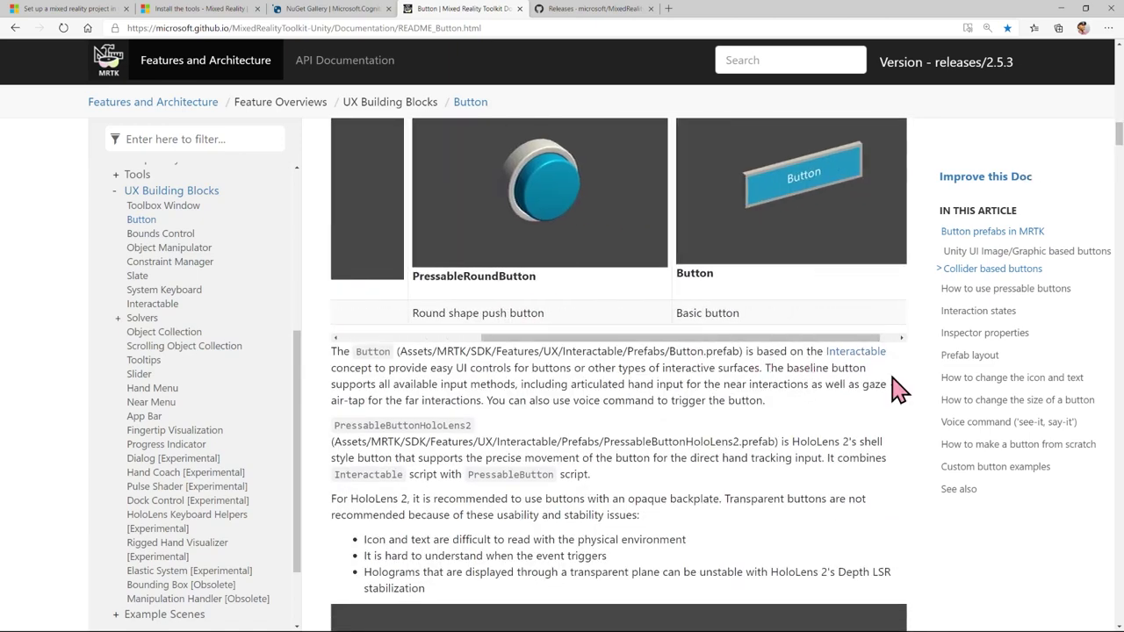
{"action": "scroll", "coordinate": [797, 355], "scroll_direction": "up", "scroll_amount": 5}
{"action": "scroll", "coordinate": [803, 296], "scroll_direction": "up", "scroll_amount": 3}
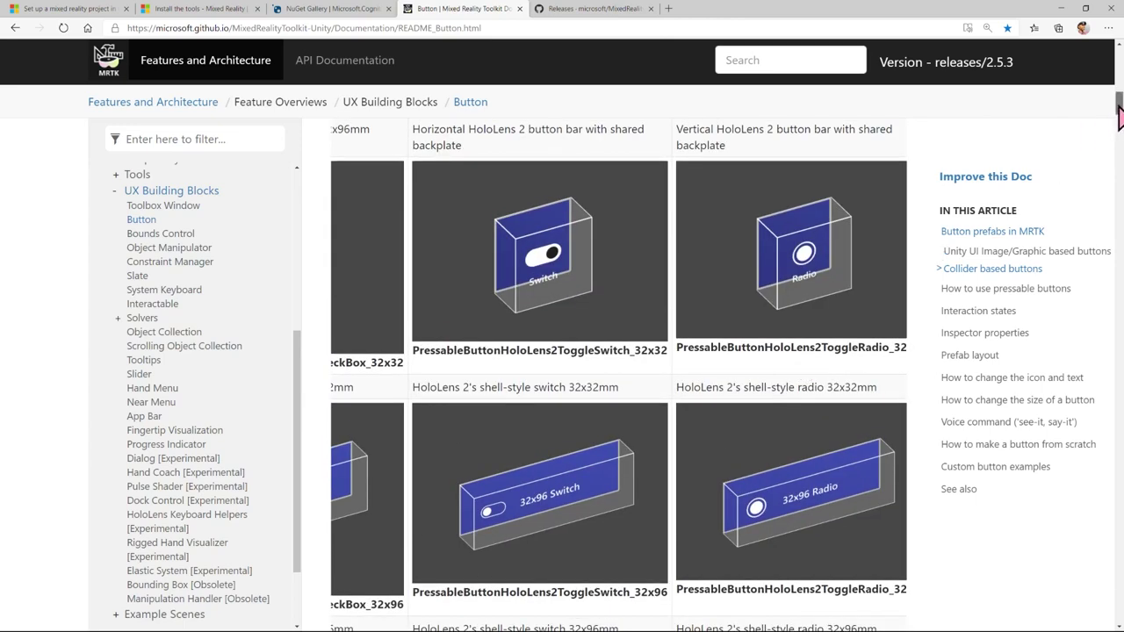
{"action": "scroll", "coordinate": [1111, 122], "scroll_direction": "down", "scroll_amount": 10}
{"action": "scroll", "coordinate": [620, 373], "scroll_direction": "down", "scroll_amount": 7}
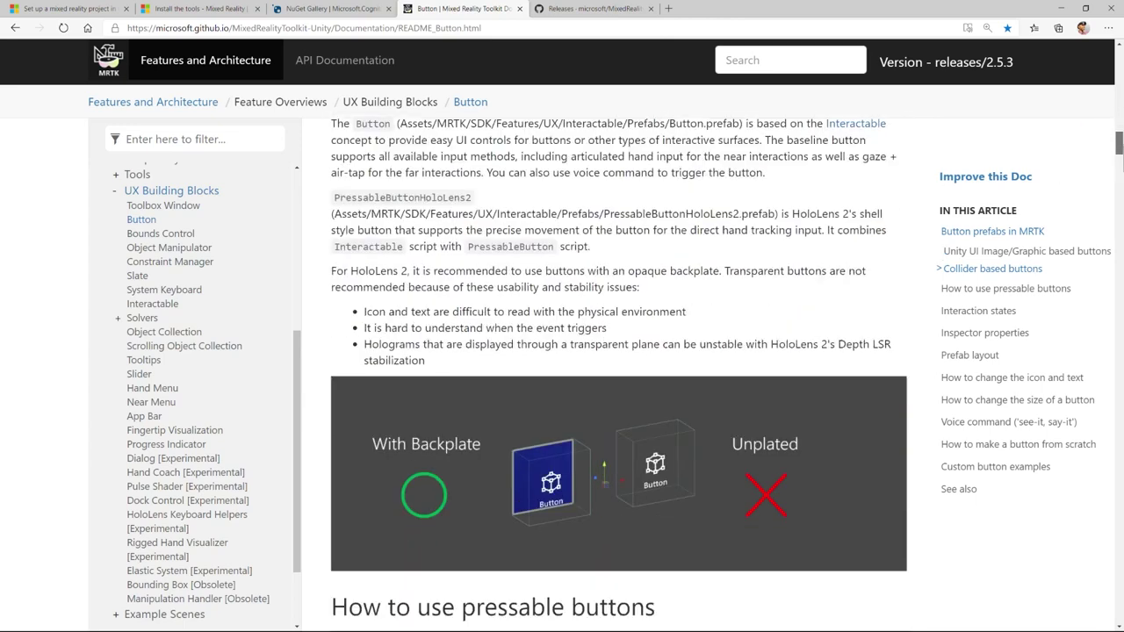
{"action": "scroll", "coordinate": [619, 373], "scroll_direction": "down", "scroll_amount": 1}
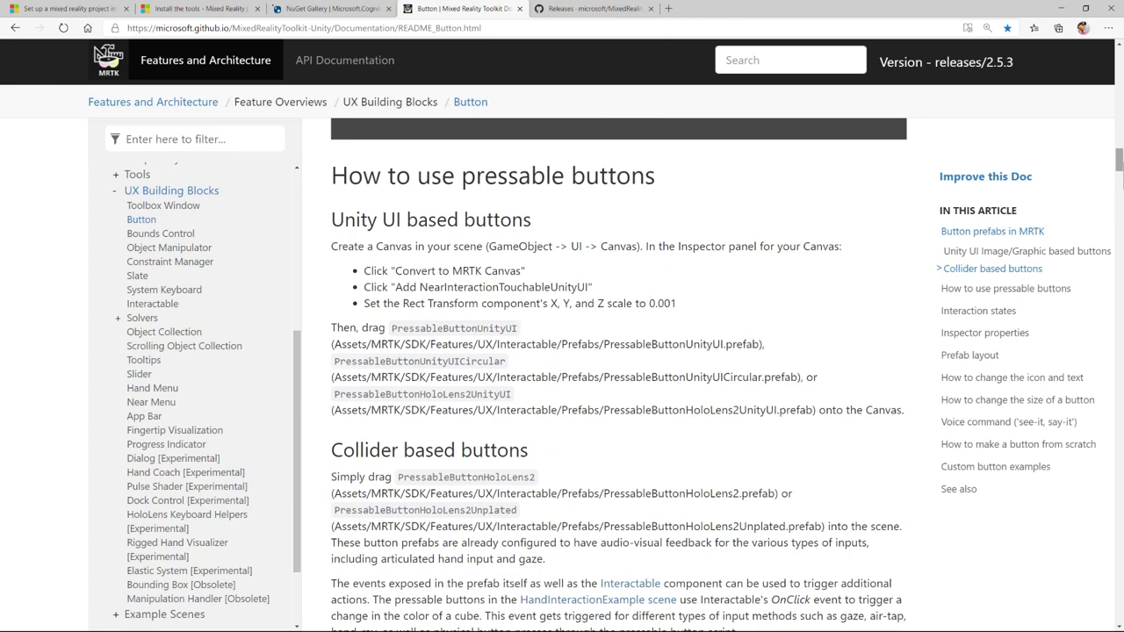
{"action": "left_click", "coordinate": [1032, 445]}
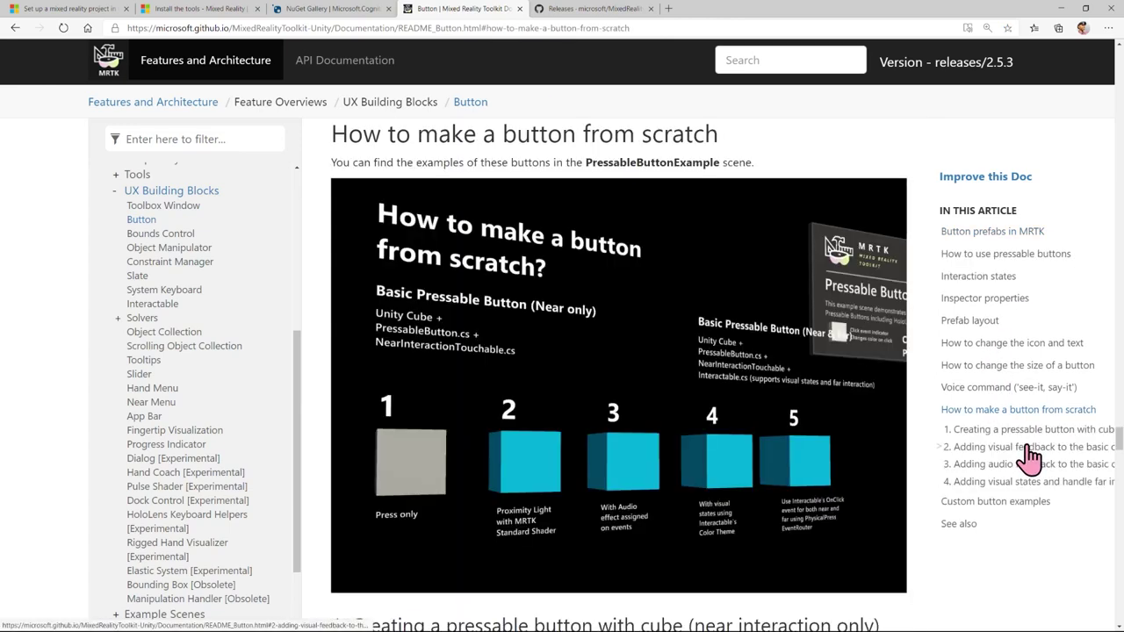
{"action": "left_click", "coordinate": [1023, 514]}
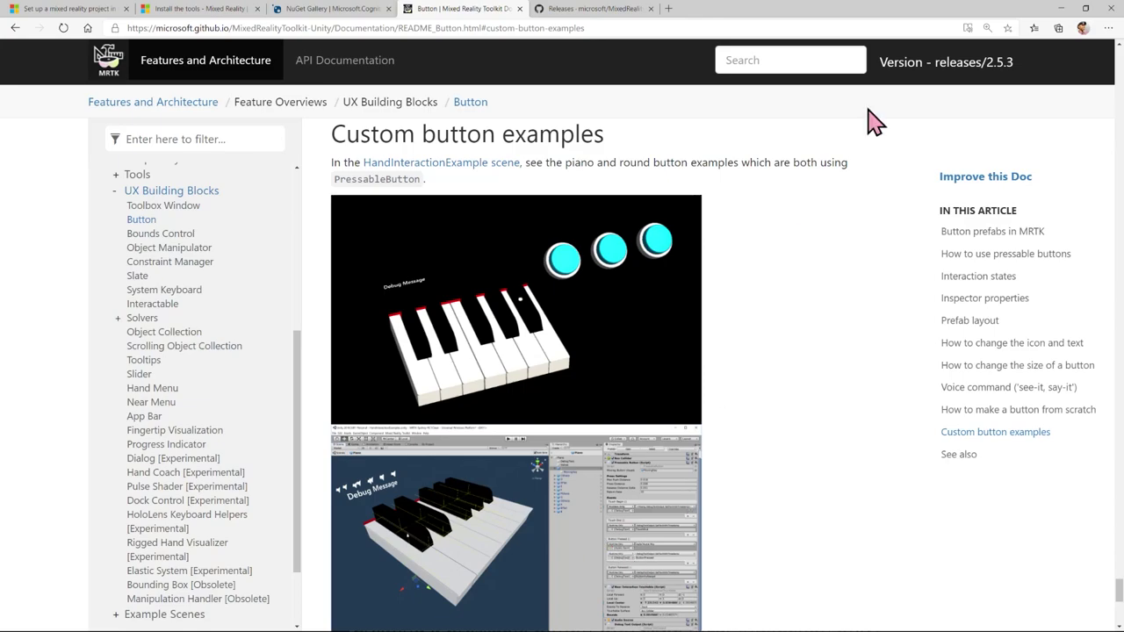
{"action": "left_click_drag", "start_coordinate": [1118, 590], "coordinate": [1121, 77]}
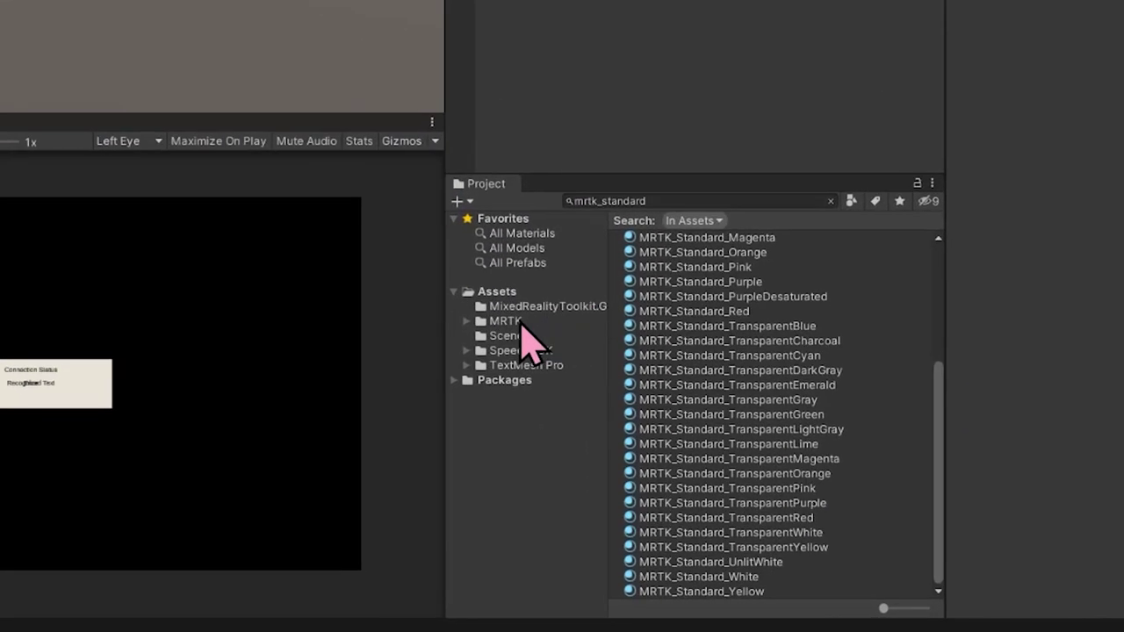
In Unity, open the project folder Assets/MRTK/SDK/Features/UX/Interactable/Prefabs and look over its button prefabs as thumbnails and as a list.
{"action": "left_click", "coordinate": [535, 443]}
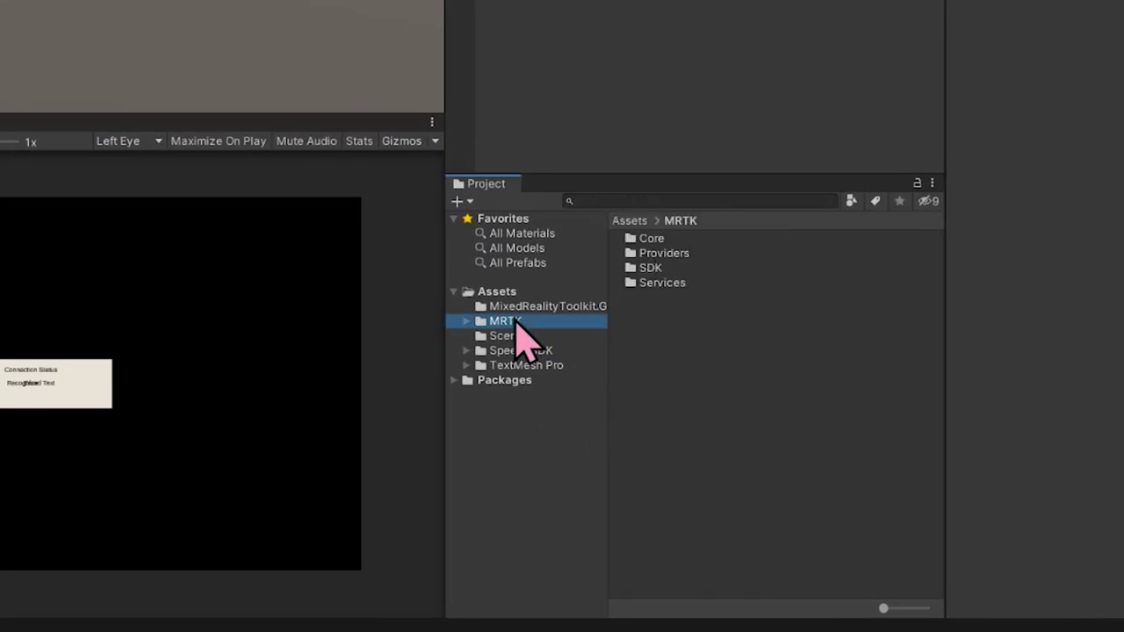
{"action": "double_click", "coordinate": [654, 268]}
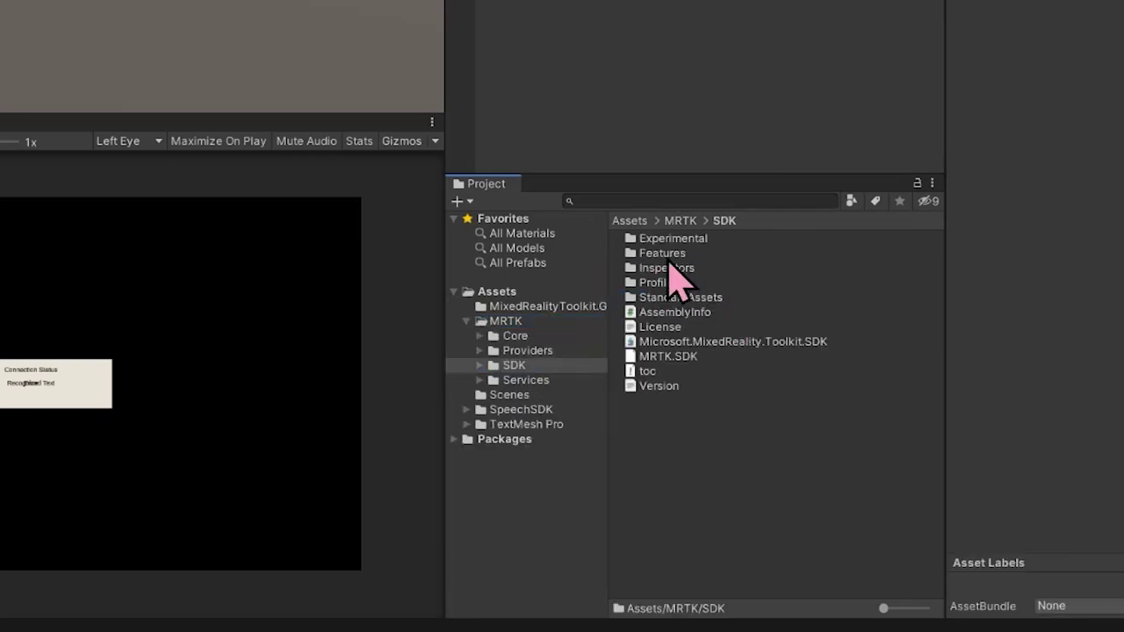
{"action": "double_click", "coordinate": [665, 254]}
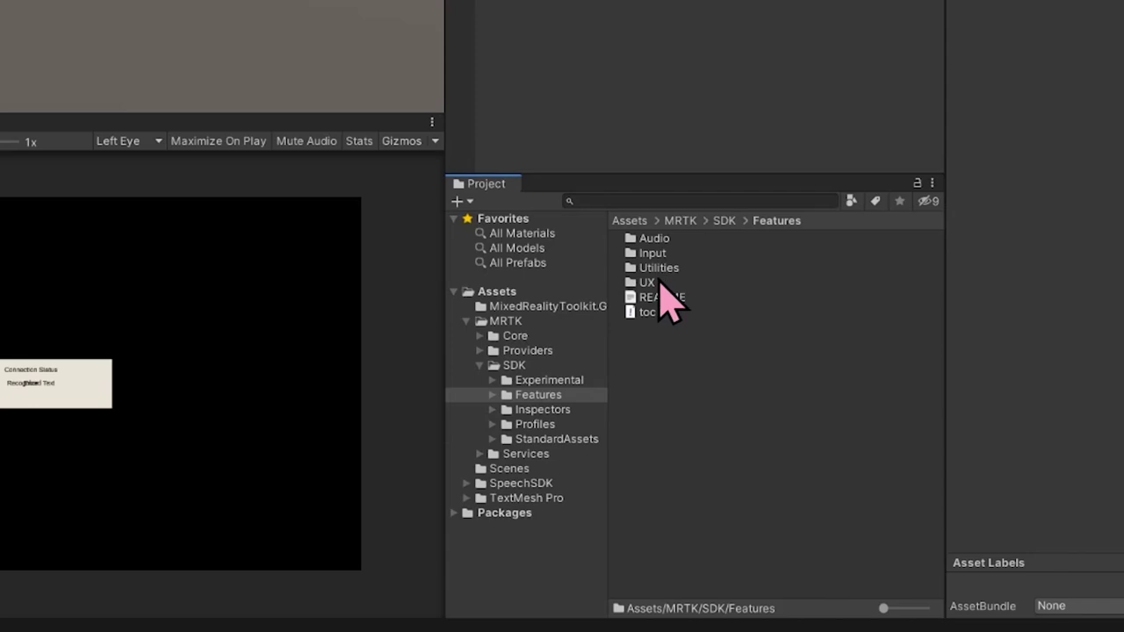
{"action": "double_click", "coordinate": [650, 283]}
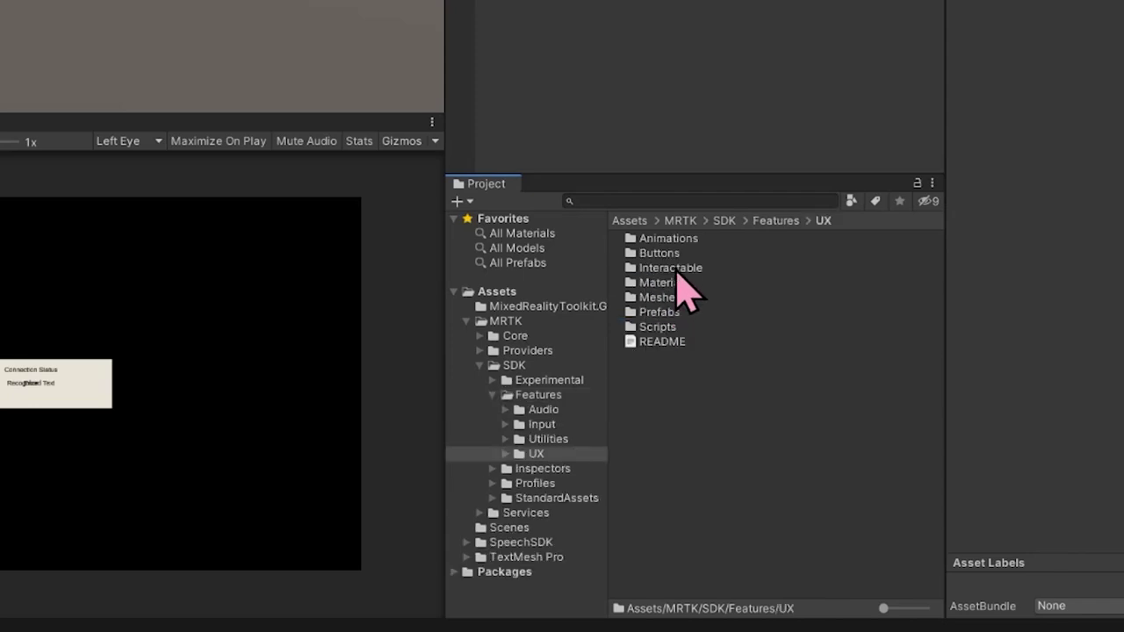
{"action": "double_click", "coordinate": [672, 268]}
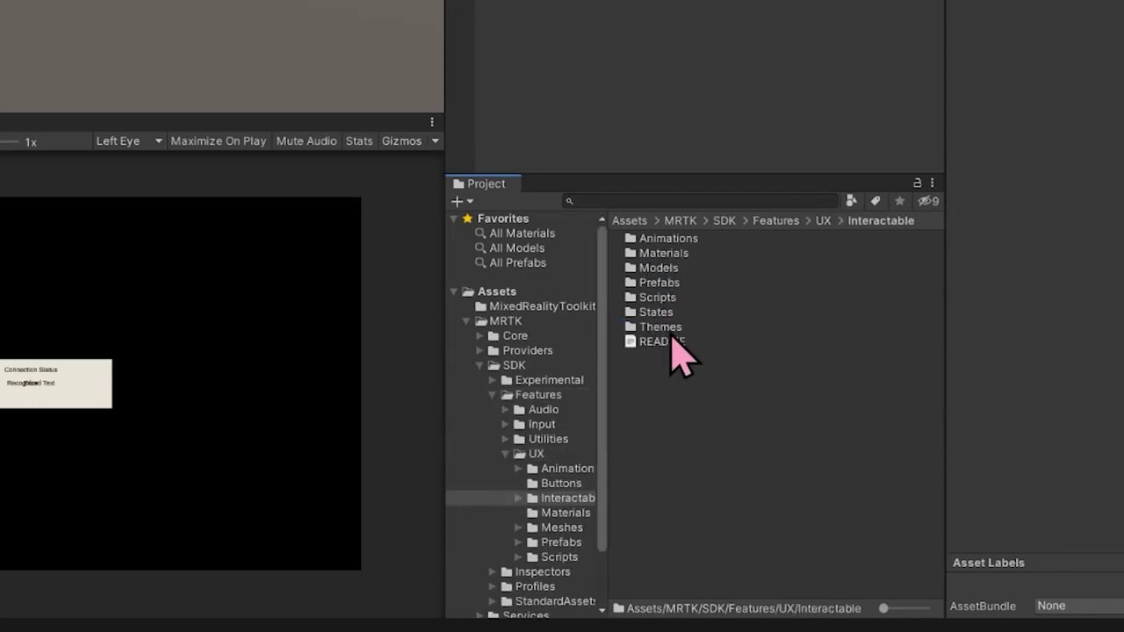
{"action": "double_click", "coordinate": [664, 283]}
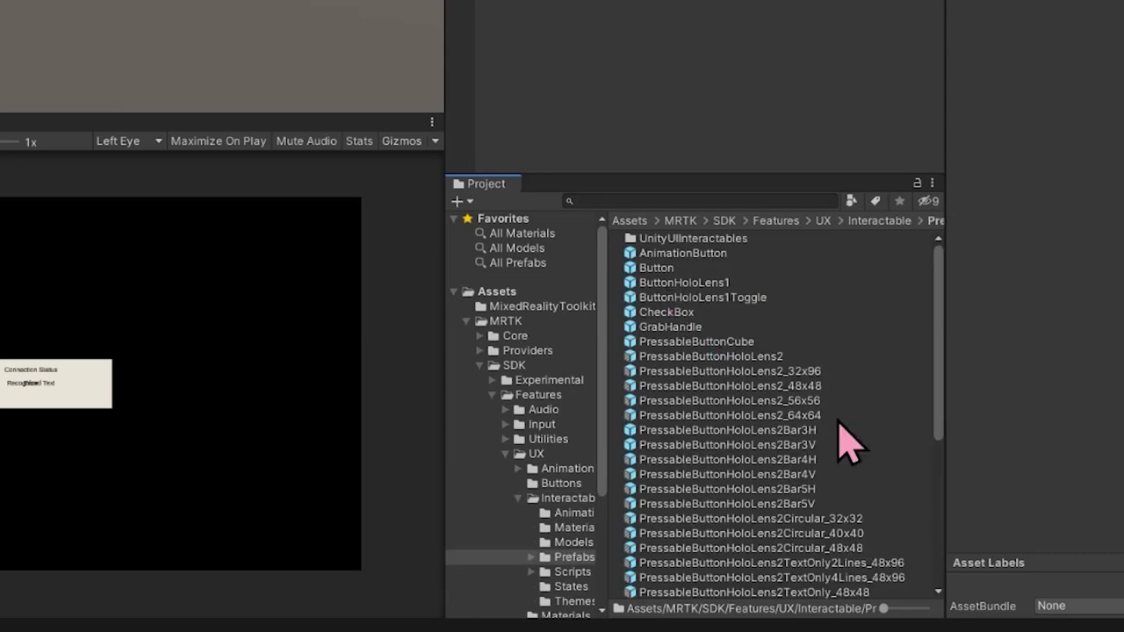
{"action": "left_click_drag", "start_coordinate": [885, 608], "coordinate": [927, 609]}
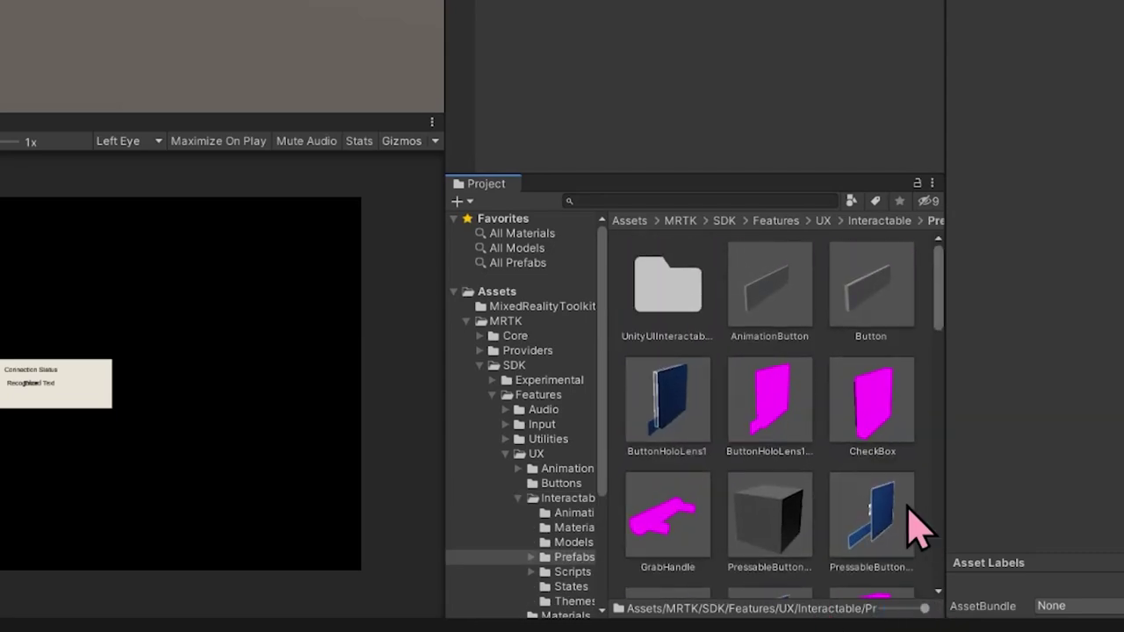
{"action": "left_click_drag", "start_coordinate": [925, 609], "coordinate": [884, 609]}
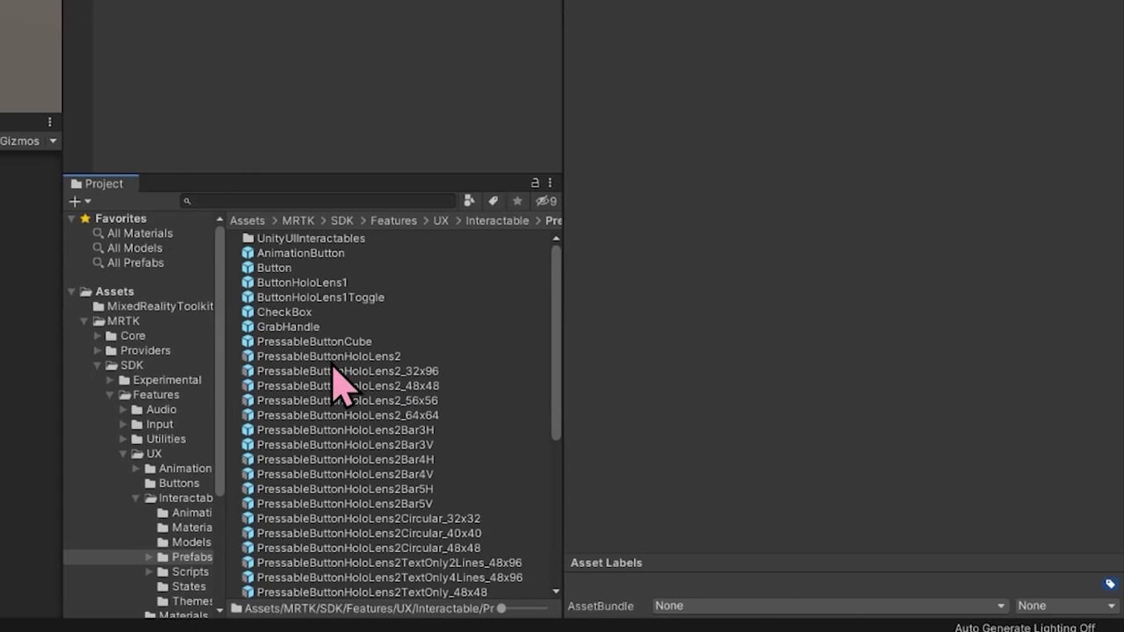
Preview the PressableButtonHoloLens2 prefab and add it to SampleScene.
{"action": "left_click", "coordinate": [714, 357]}
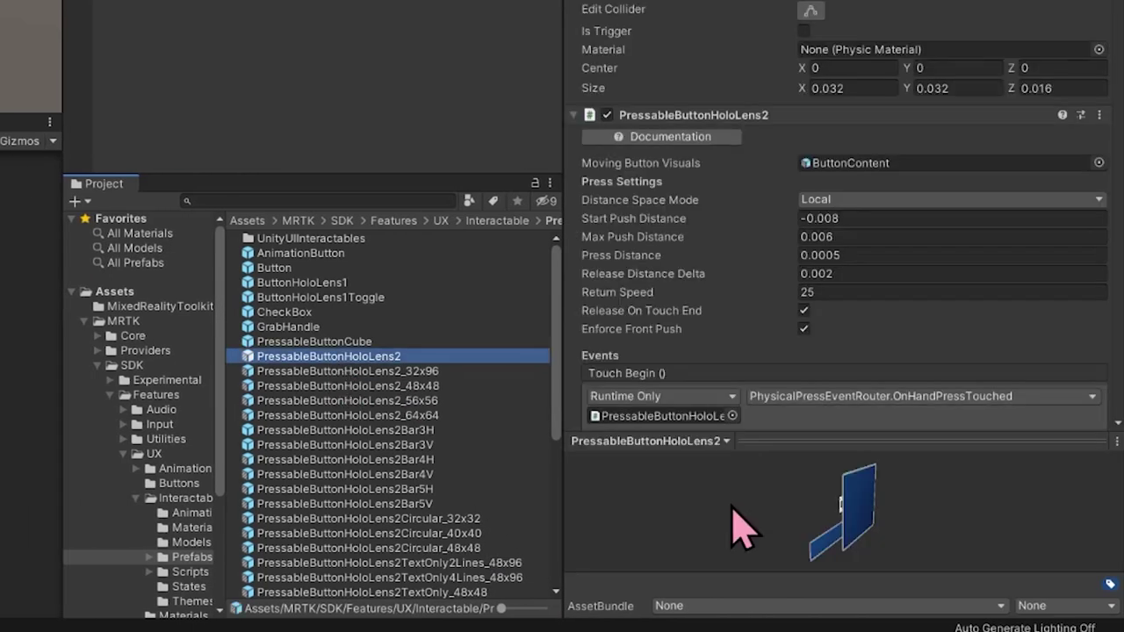
{"action": "left_click_drag", "start_coordinate": [752, 442], "coordinate": [746, 13]}
{"action": "left_click_drag", "start_coordinate": [790, 413], "coordinate": [283, 33]}
{"action": "left_click", "coordinate": [411, 358]}
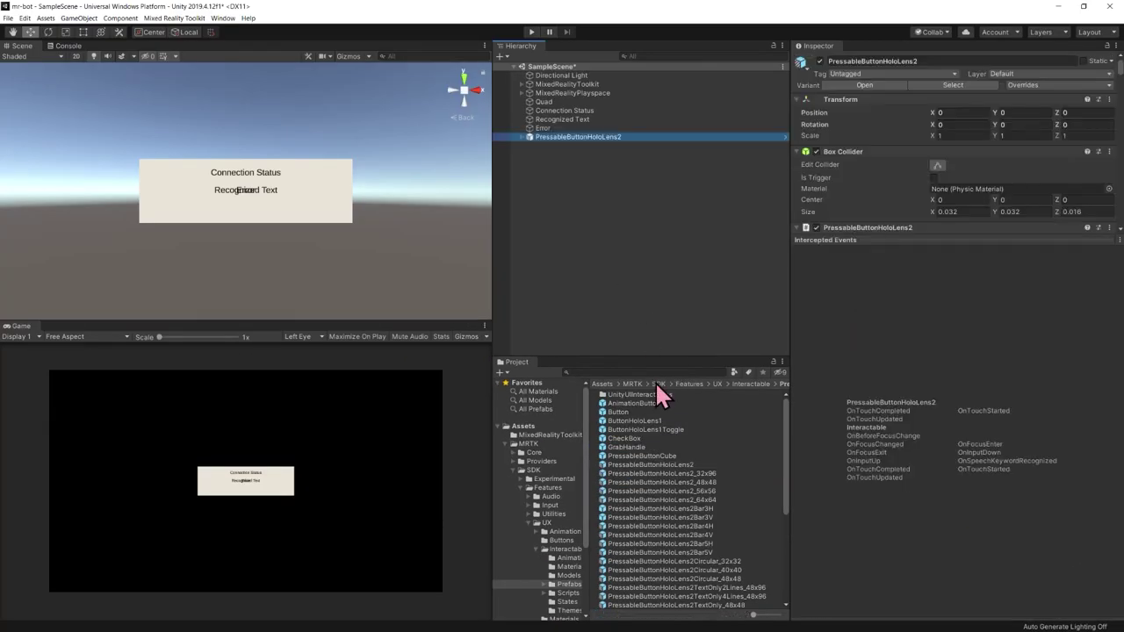
Set the pressable button's Z position to 2 and move it along X to about 0.609, just beside the quad.
{"action": "left_click", "coordinate": [1073, 113]}
{"action": "left_click", "coordinate": [1073, 113]}
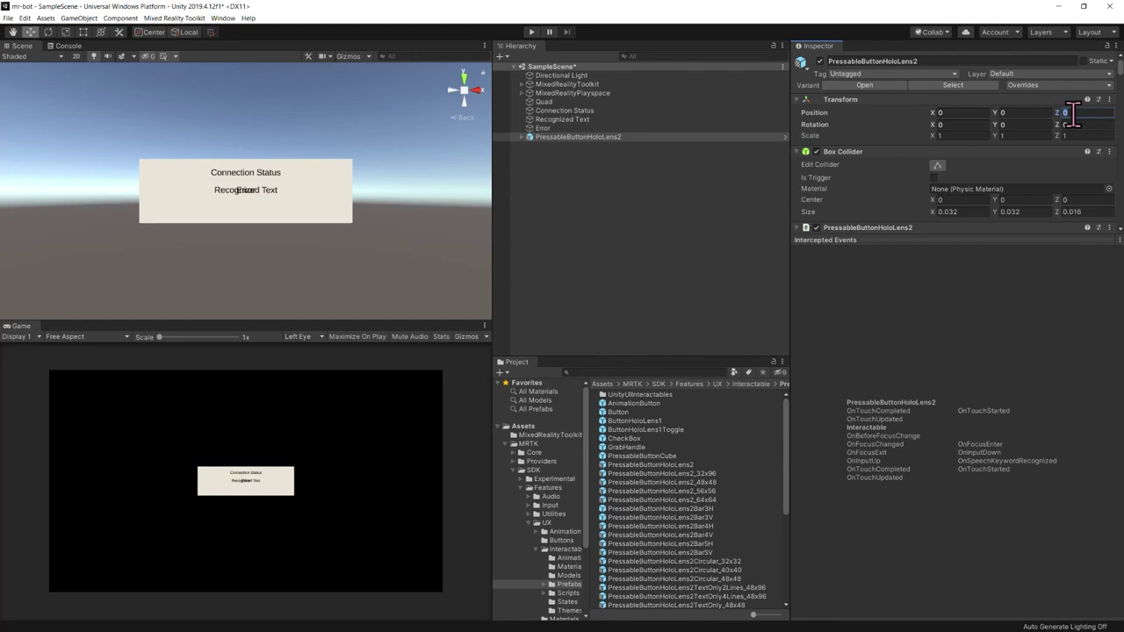
{"action": "type", "text": "2"}
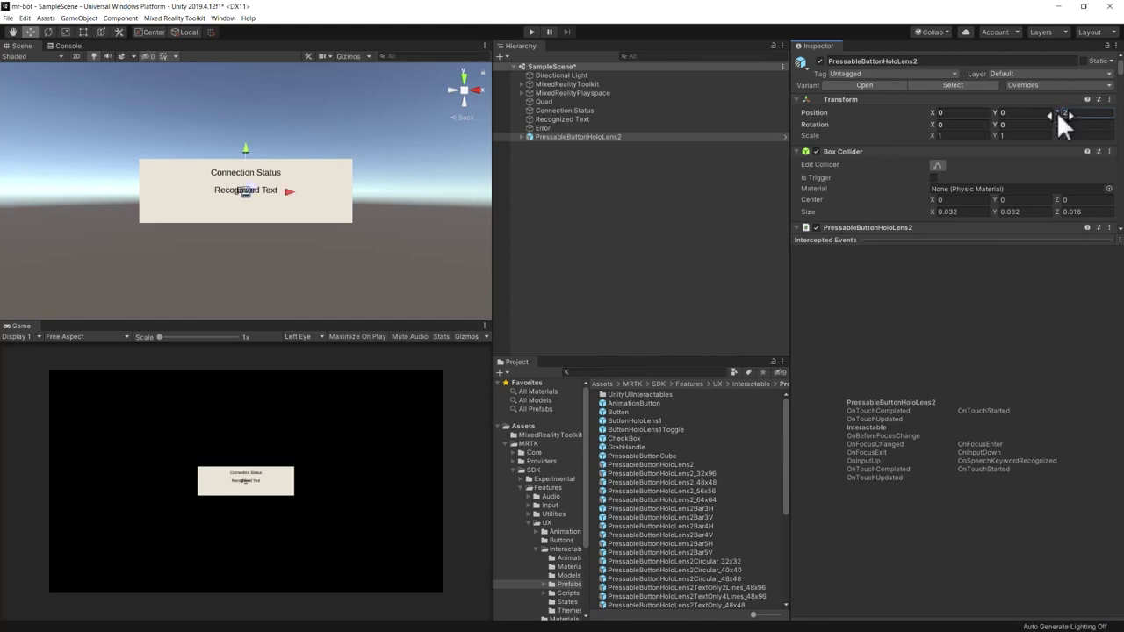
{"action": "left_click_drag", "start_coordinate": [246, 191], "coordinate": [416, 203]}
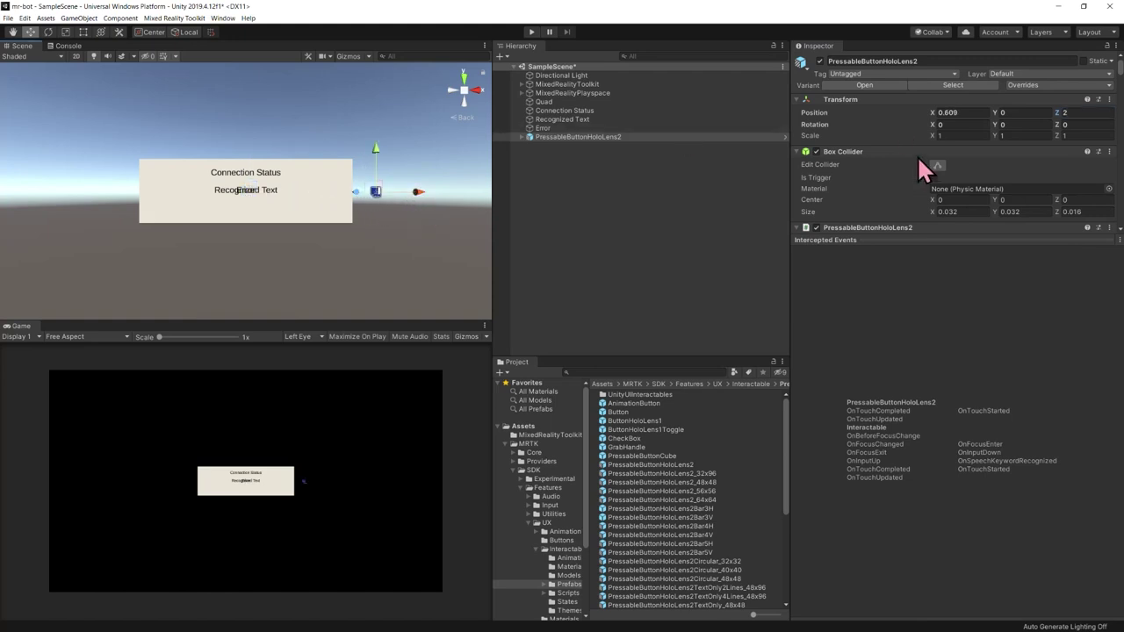
Set the pressable button's scale to 5 on the X, Y and Z axes.
{"action": "left_click", "coordinate": [953, 135]}
{"action": "type", "text": "5"}
{"action": "key", "text": "Tab"}
{"action": "type", "text": "5"}
{"action": "key", "text": "Tab"}
{"action": "type", "text": "5"}
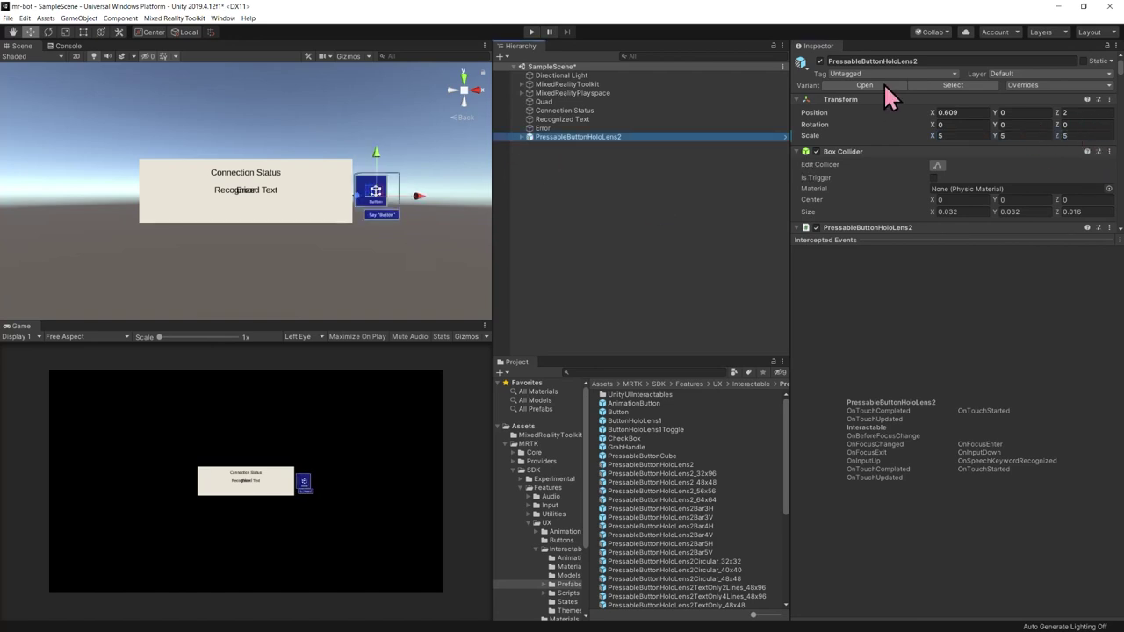
Rename the PressableButtonHoloLens2 object to "Microphone" and keep it selected.
{"action": "left_click", "coordinate": [953, 60]}
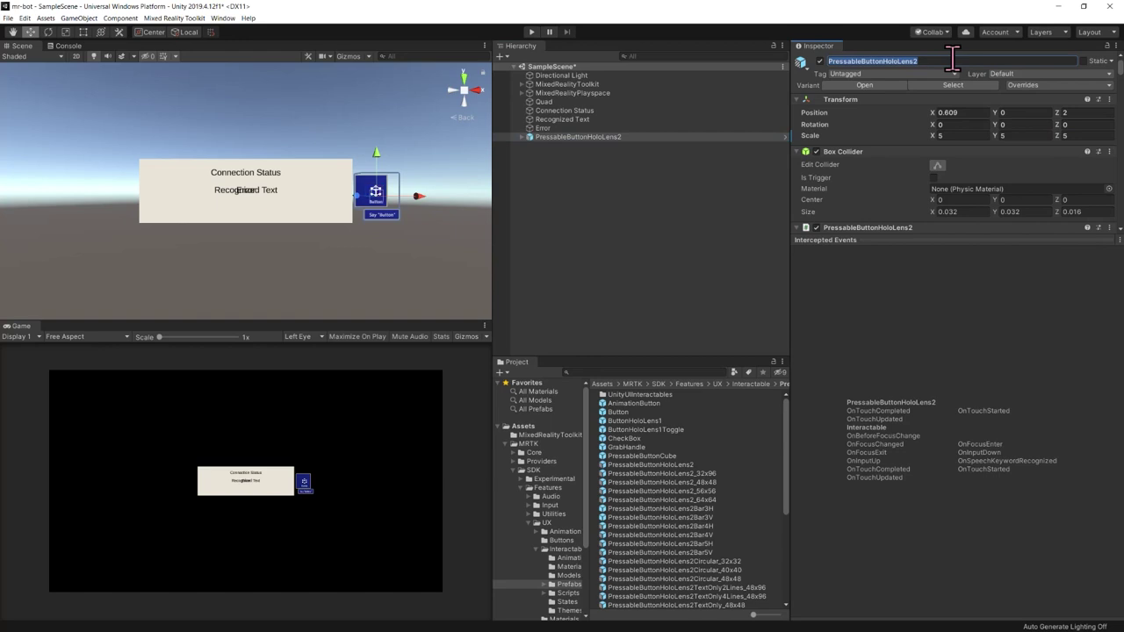
{"action": "type", "text": "Microphone"}
{"action": "key", "text": "Return"}
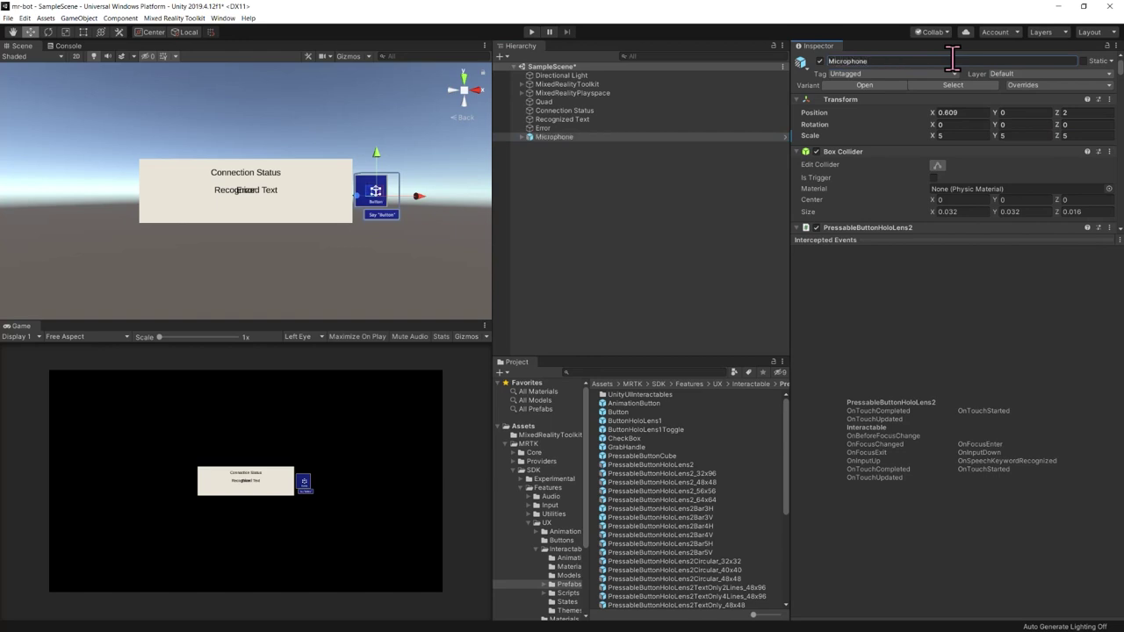
{"action": "left_click", "coordinate": [572, 137]}
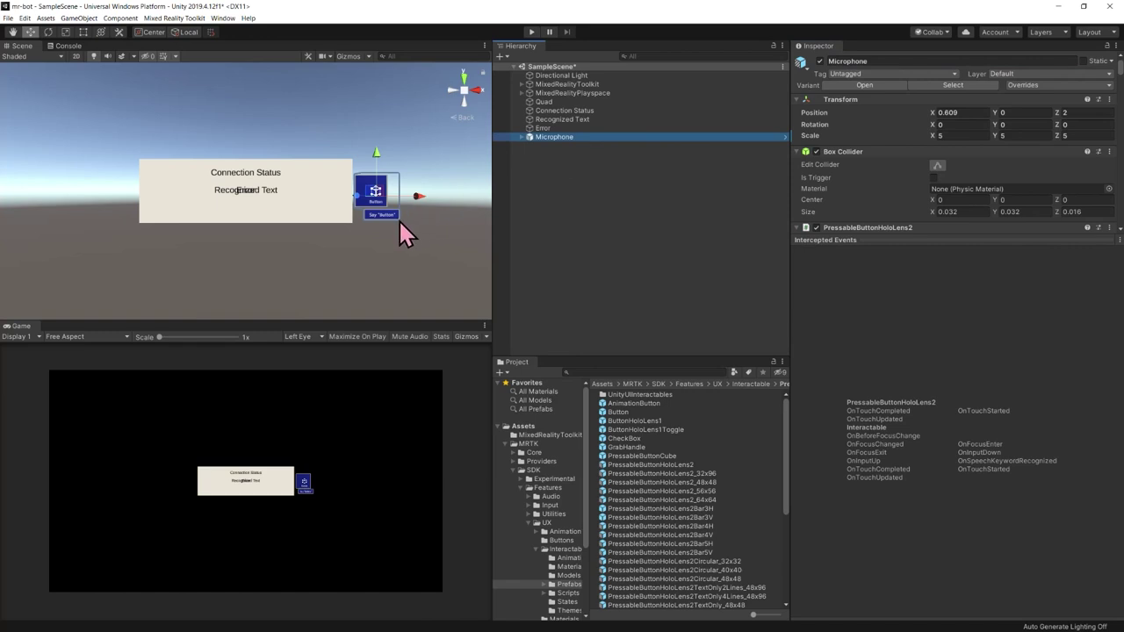
Collapse all components of the Microphone object and expand only its Button Config Helper settings.
{"action": "key", "text": "f"}
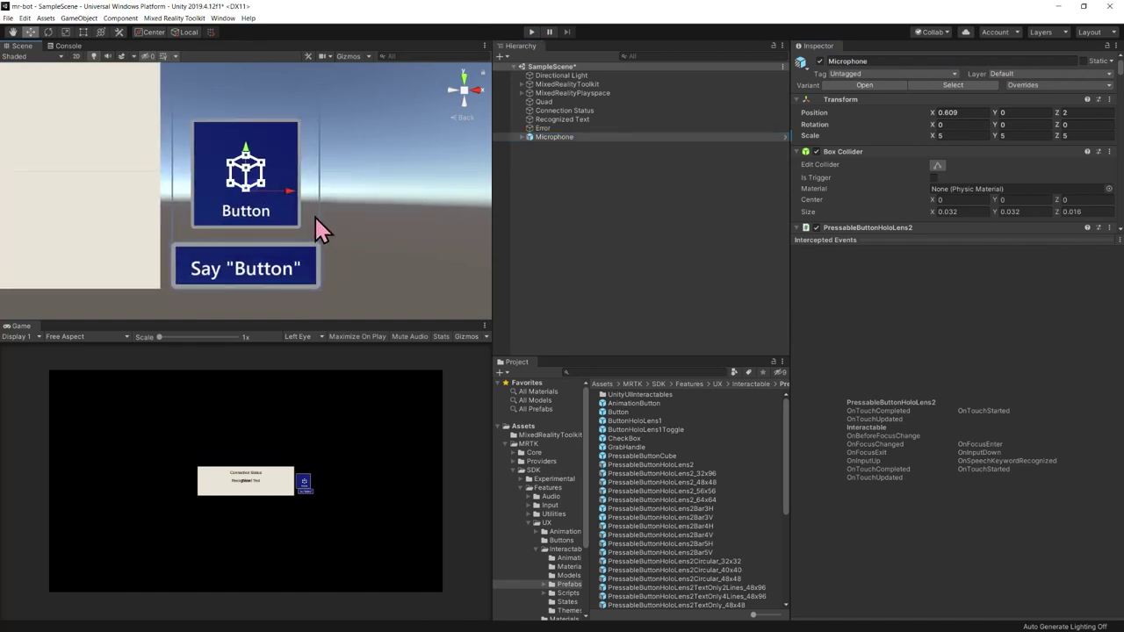
{"action": "left_click", "coordinate": [523, 137]}
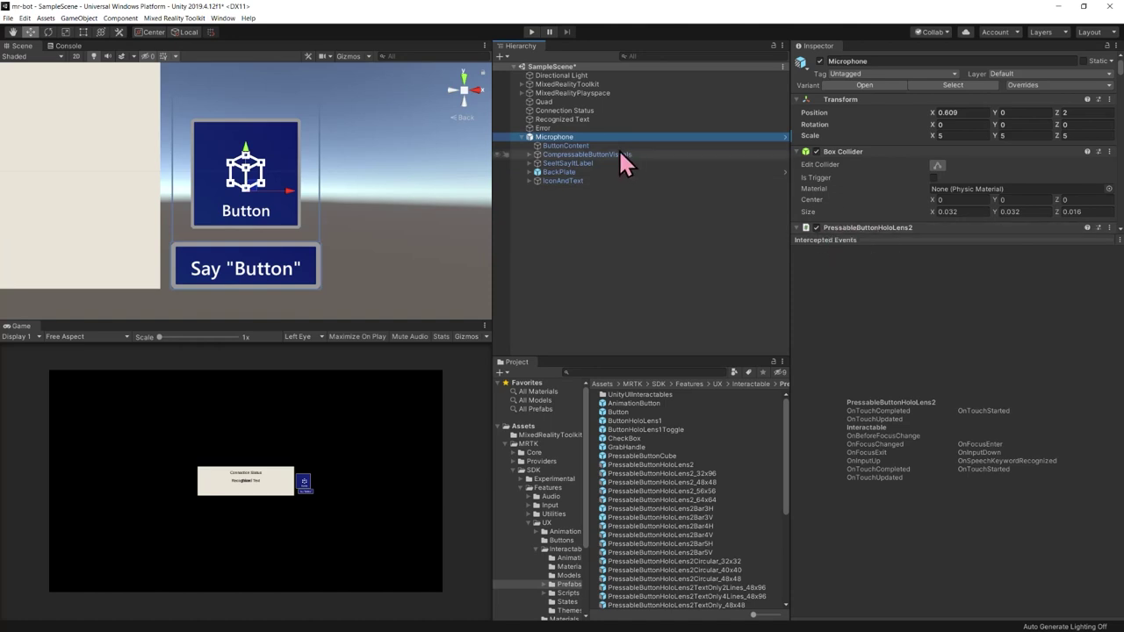
{"action": "left_click", "coordinate": [583, 136]}
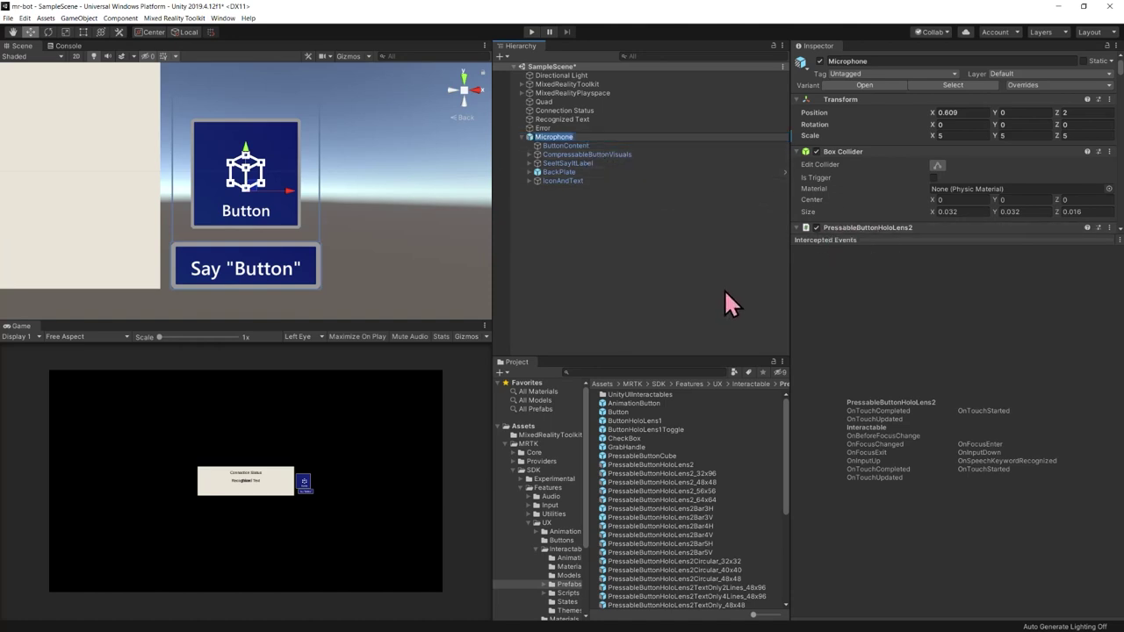
{"action": "left_click", "coordinate": [855, 334]}
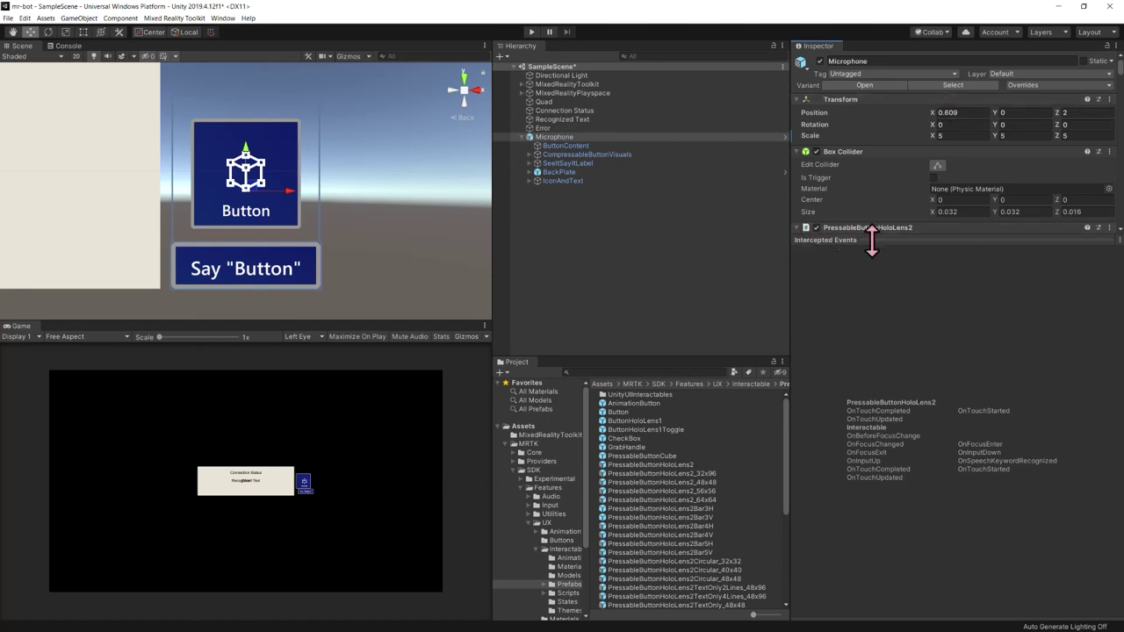
{"action": "left_click_drag", "start_coordinate": [900, 235], "coordinate": [955, 531]}
{"action": "scroll", "coordinate": [982, 365], "scroll_direction": "down", "scroll_amount": 3}
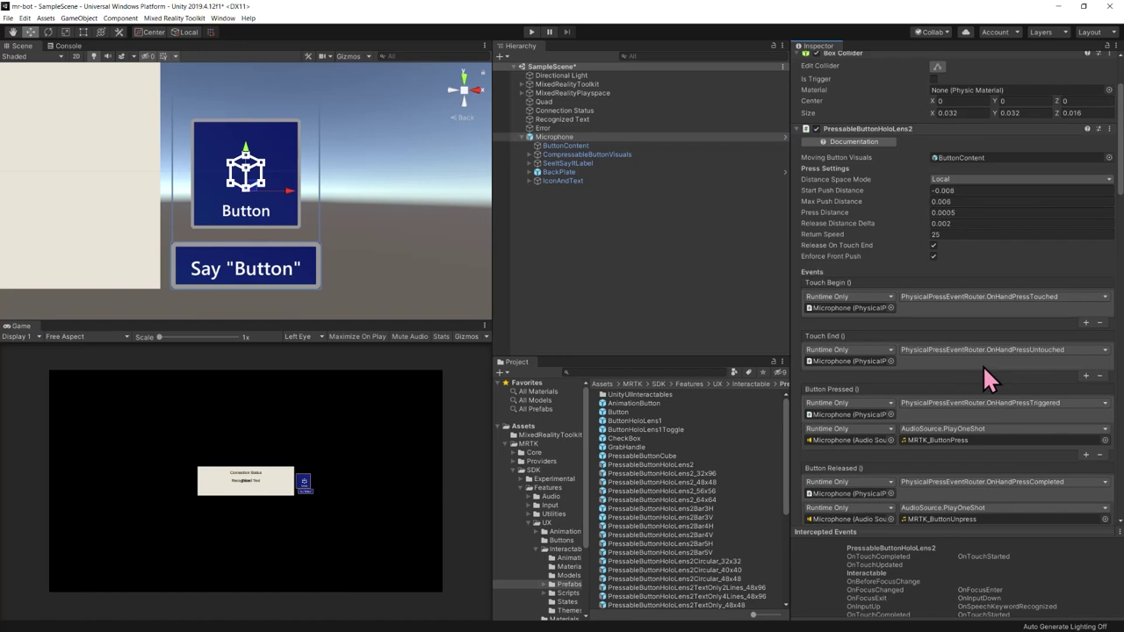
{"action": "left_click", "coordinate": [1118, 46]}
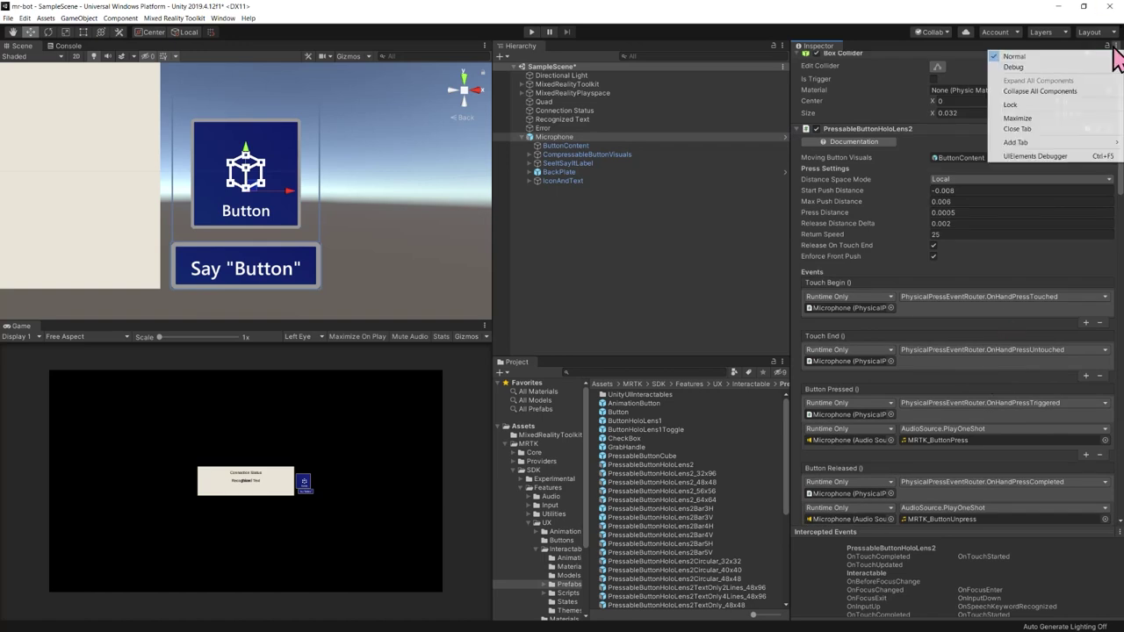
{"action": "left_click", "coordinate": [1026, 92]}
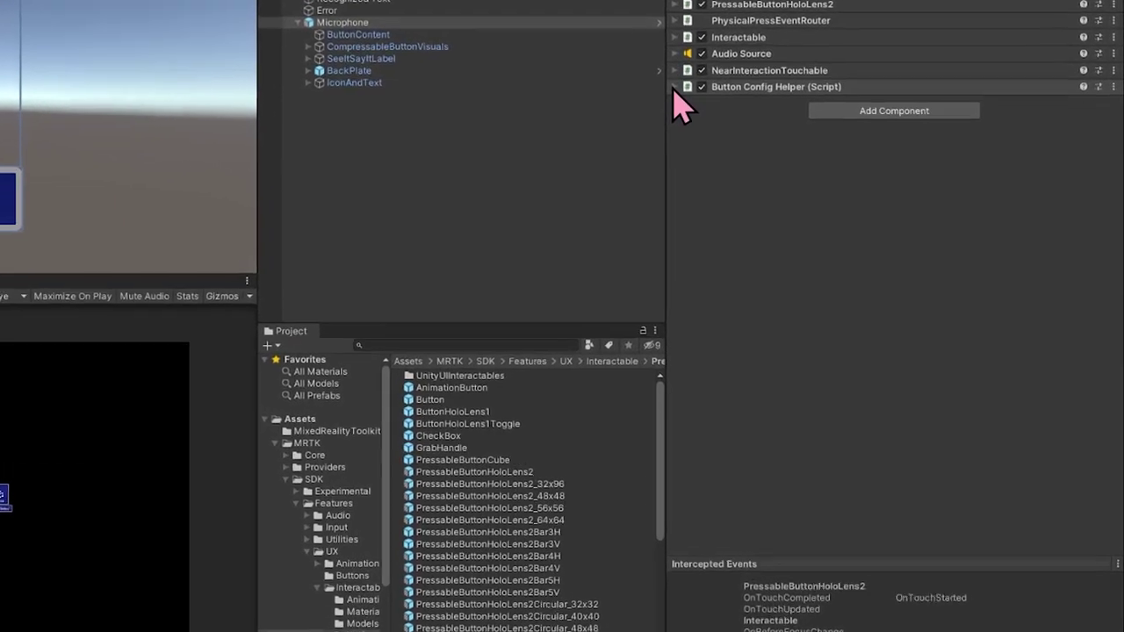
{"action": "left_click", "coordinate": [674, 87]}
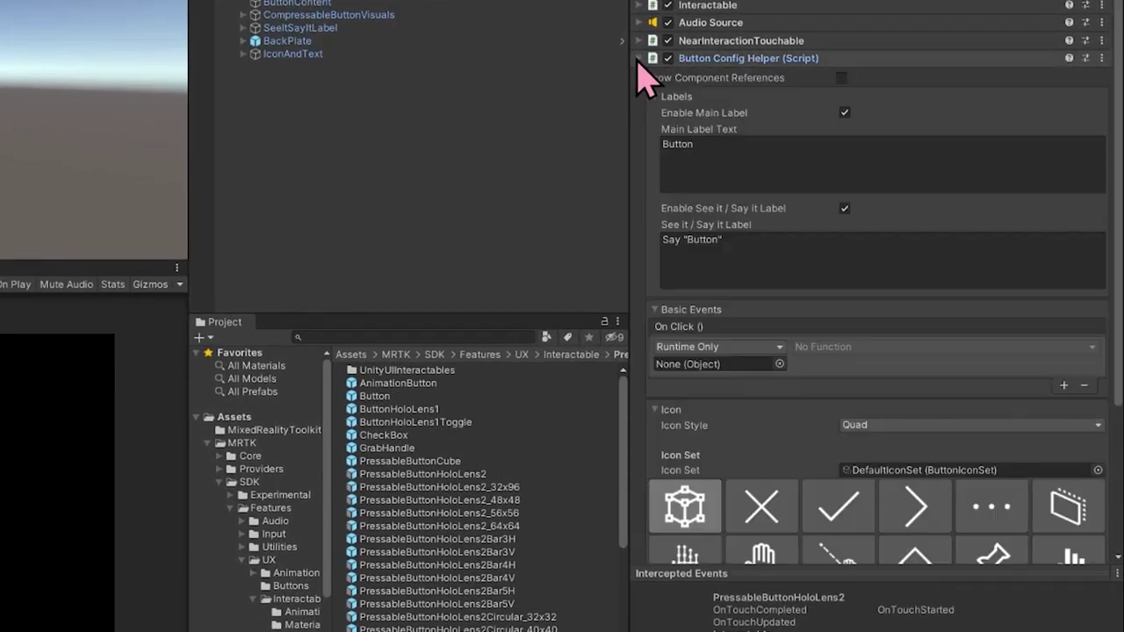
Set the button's main label text to "Microphone".
{"action": "left_click", "coordinate": [795, 149]}
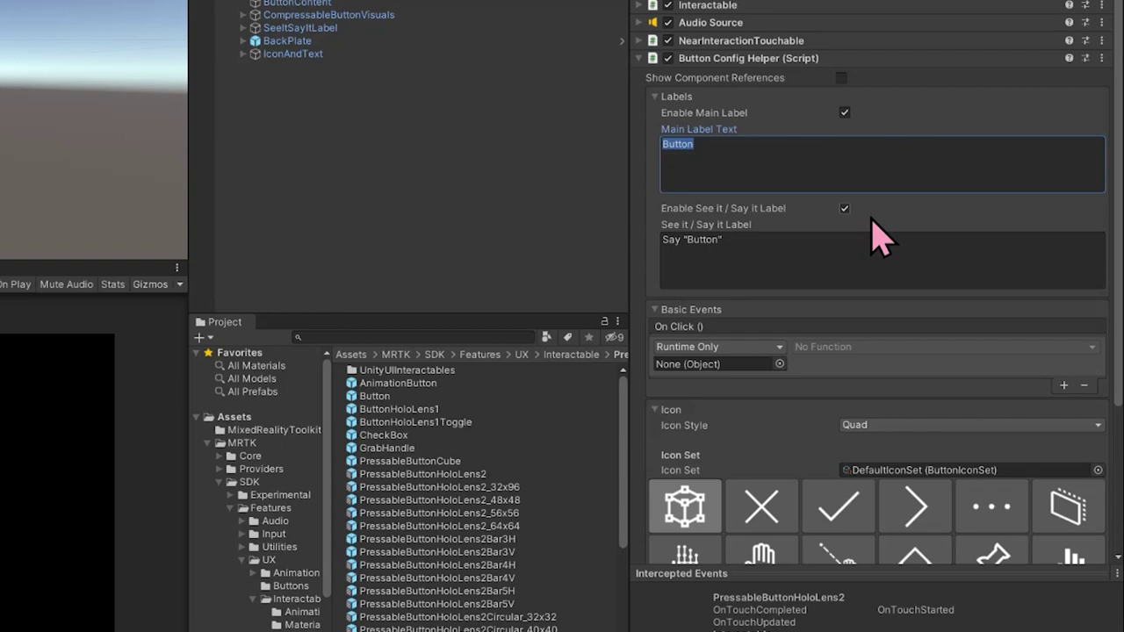
{"action": "type", "text": "Microhon"}
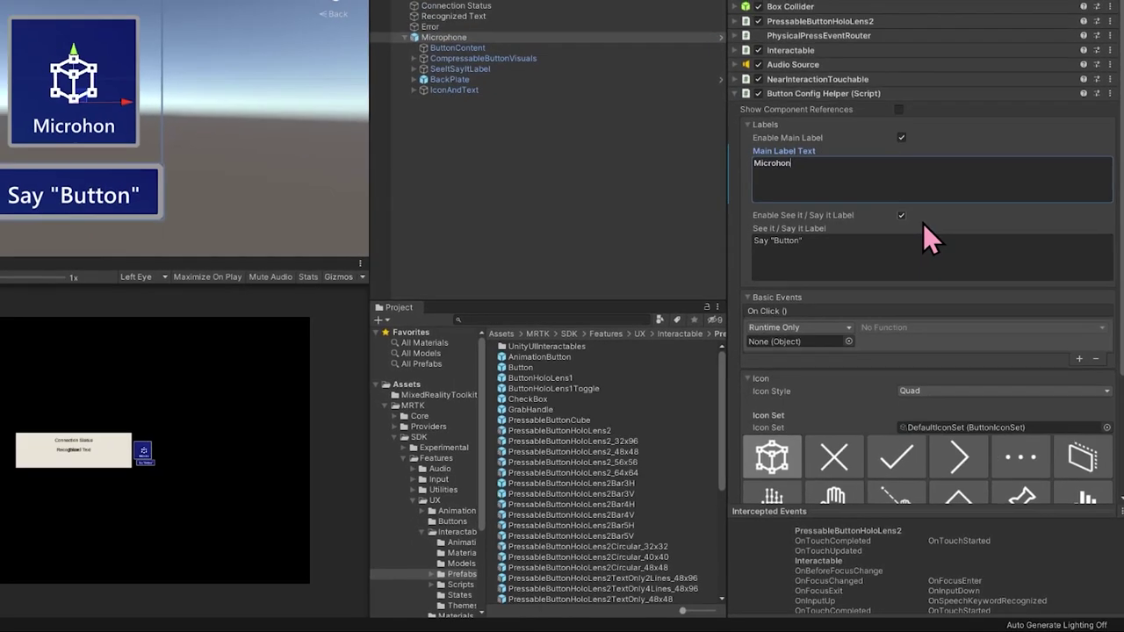
{"action": "key", "text": "BackSpace"}
{"action": "key", "text": "BackSpace"}
{"action": "key", "text": "BackSpace"}
{"action": "type", "text": "phone"}
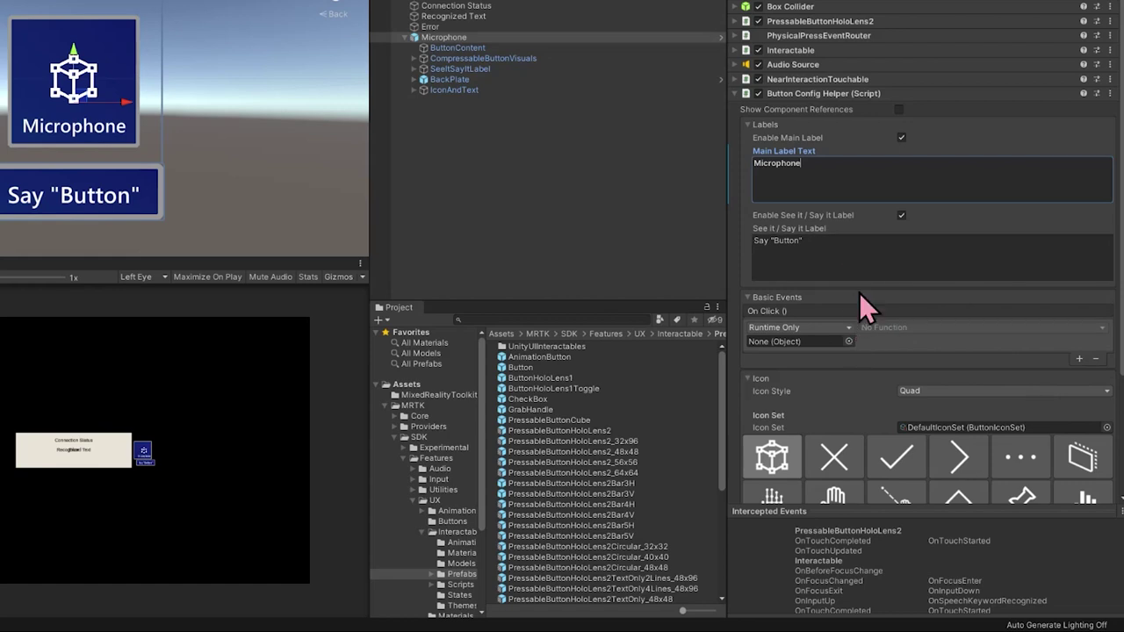
Choose the microphone icon from the default icon set for the button and collapse the Microphone object's children.
{"action": "left_click", "coordinate": [1121, 186]}
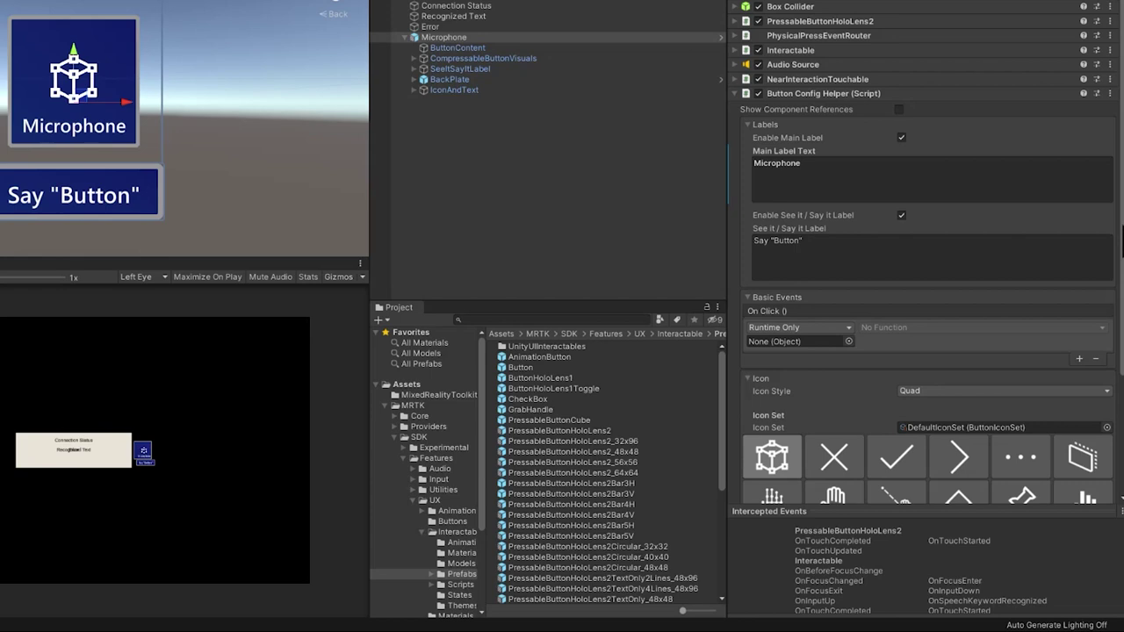
{"action": "scroll", "coordinate": [1121, 347], "scroll_direction": "down", "scroll_amount": 3}
{"action": "scroll", "coordinate": [1120, 347], "scroll_direction": "down", "scroll_amount": 1}
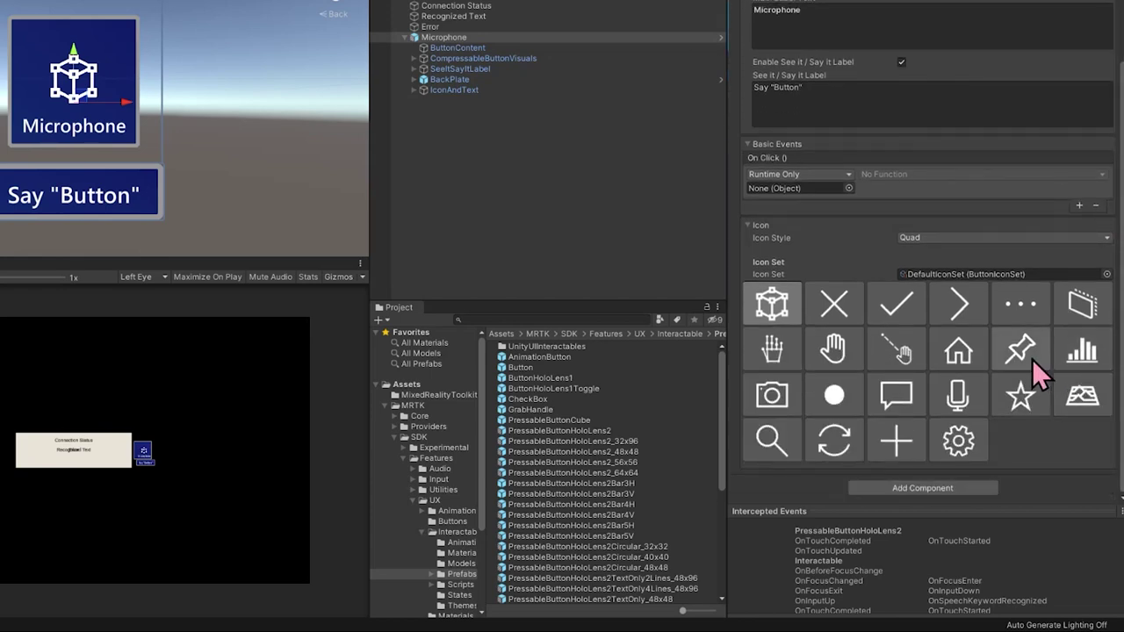
{"action": "left_click", "coordinate": [959, 394]}
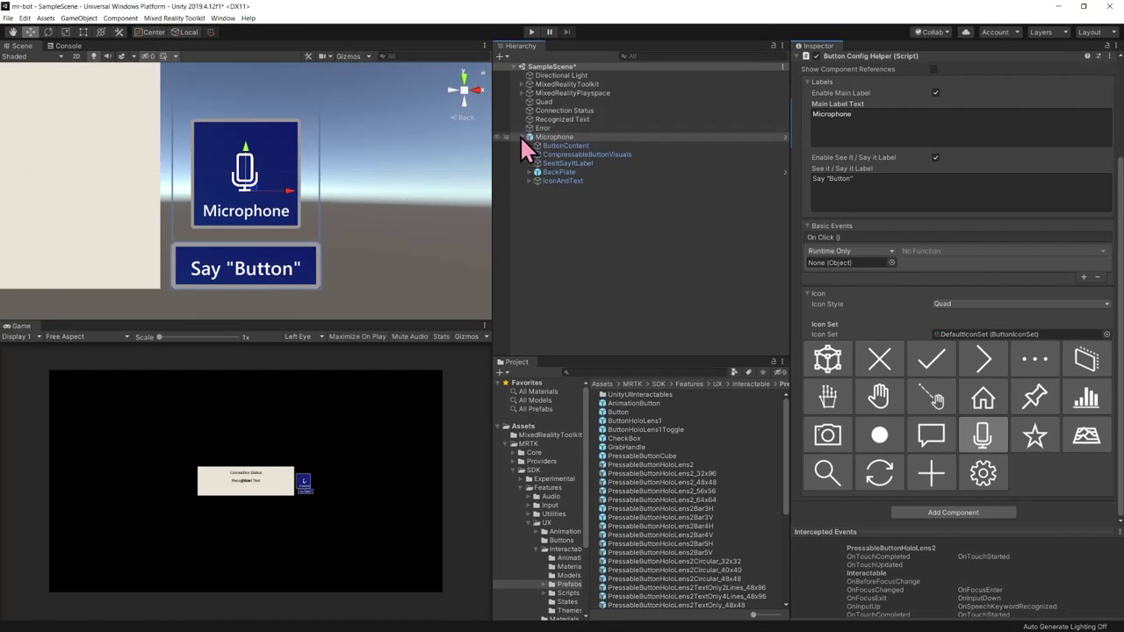
{"action": "left_click", "coordinate": [521, 137]}
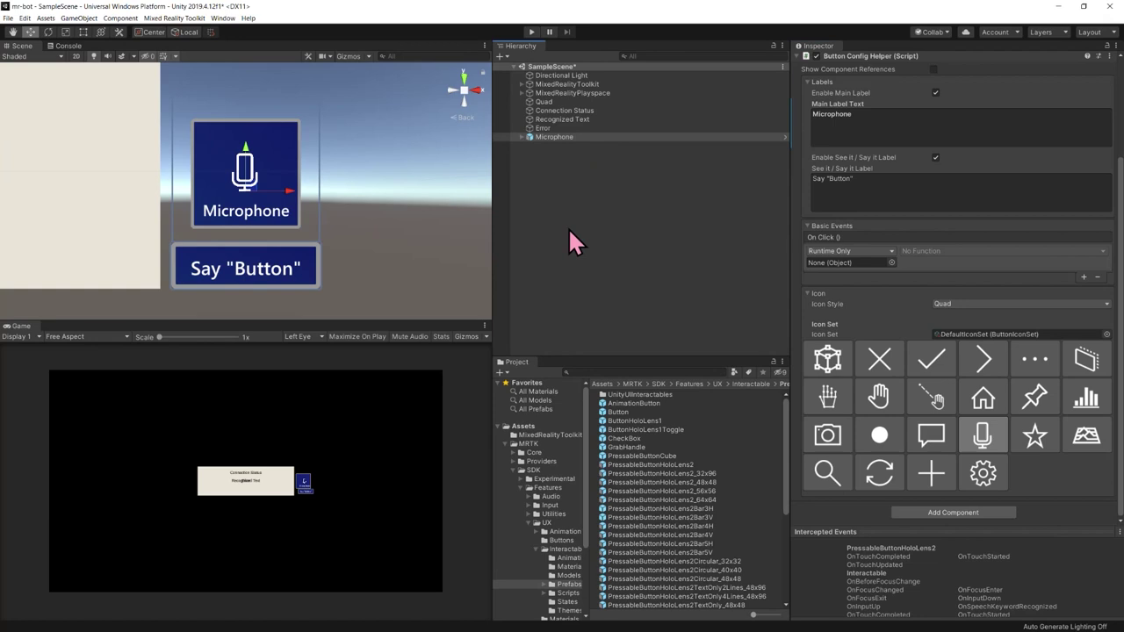
Create a folder named "Scripts" directly under Assets.
{"action": "left_click", "coordinate": [515, 470]}
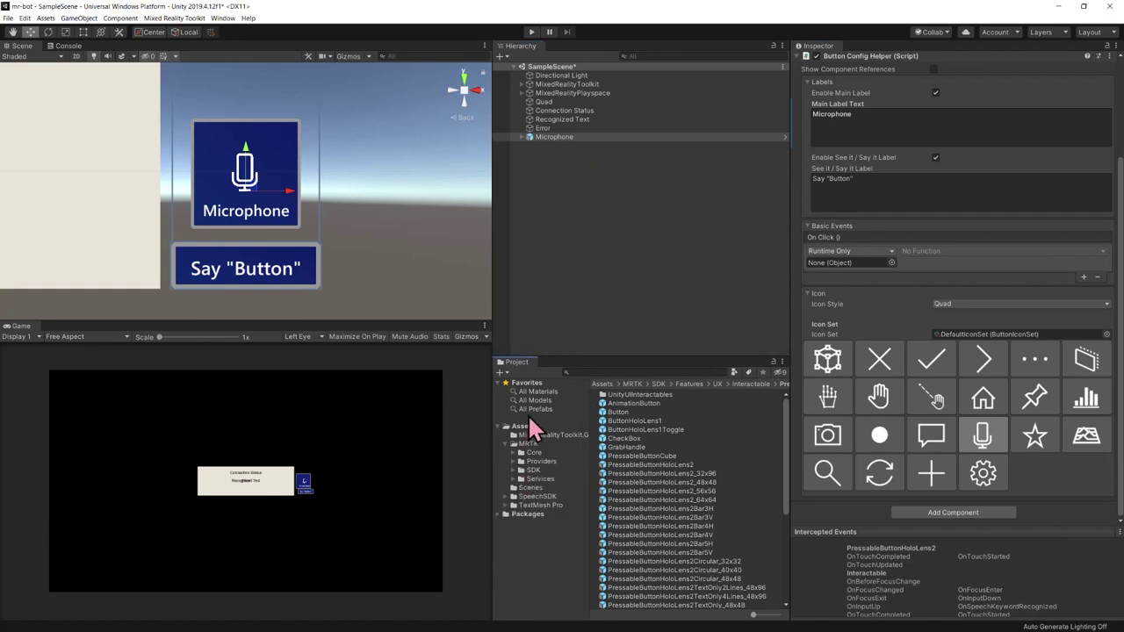
{"action": "left_click", "coordinate": [538, 425]}
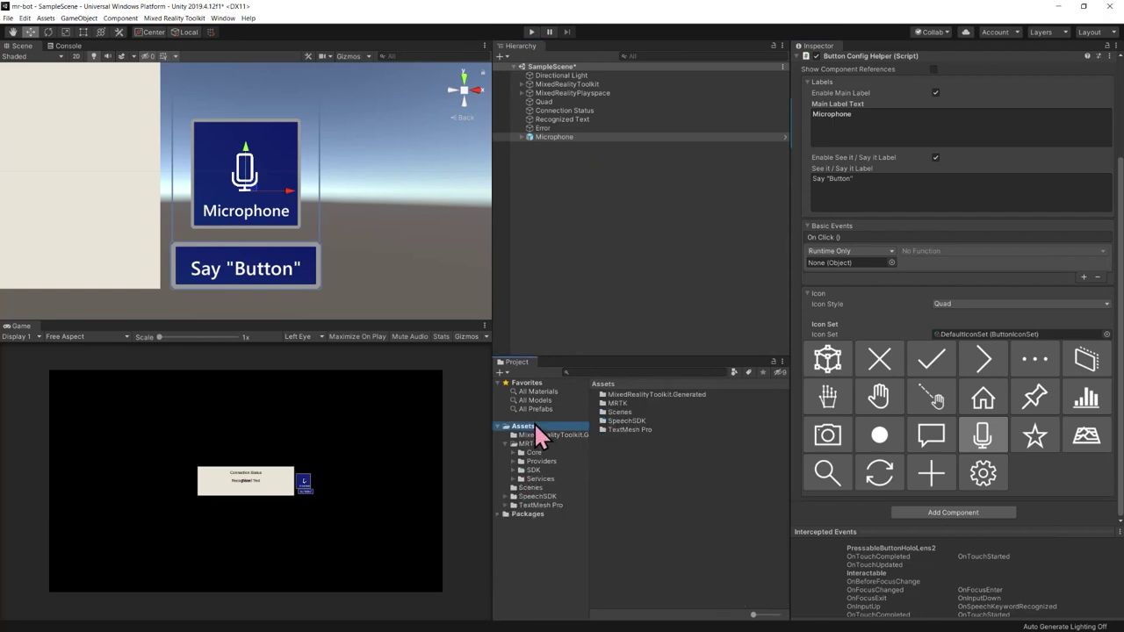
{"action": "right_click", "coordinate": [627, 450]}
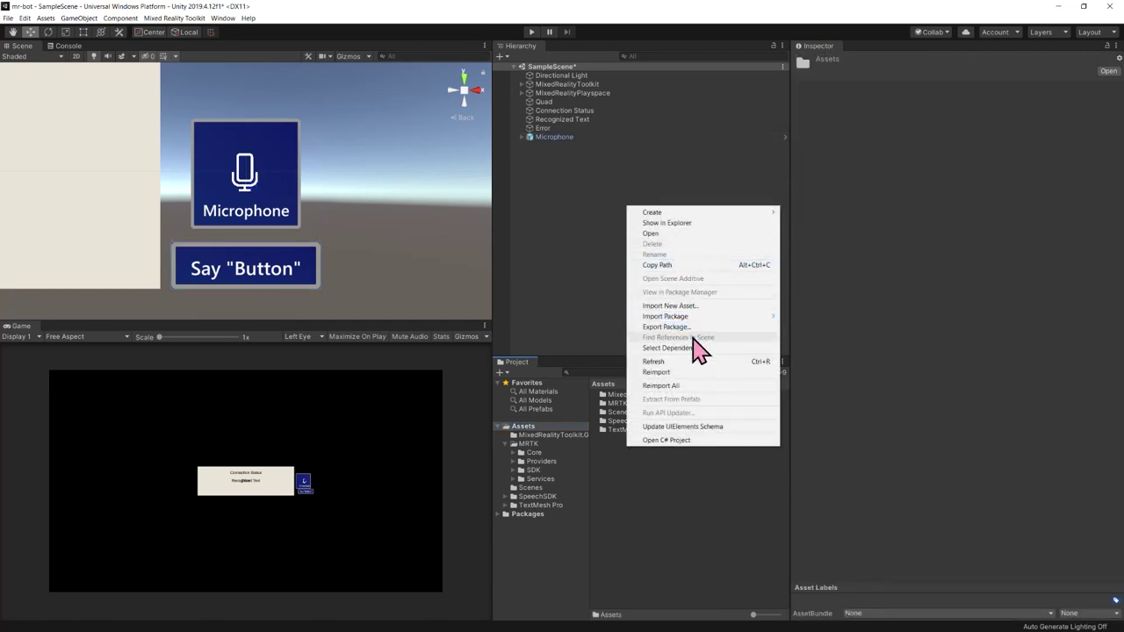
{"action": "mouse_move", "coordinate": [689, 214]}
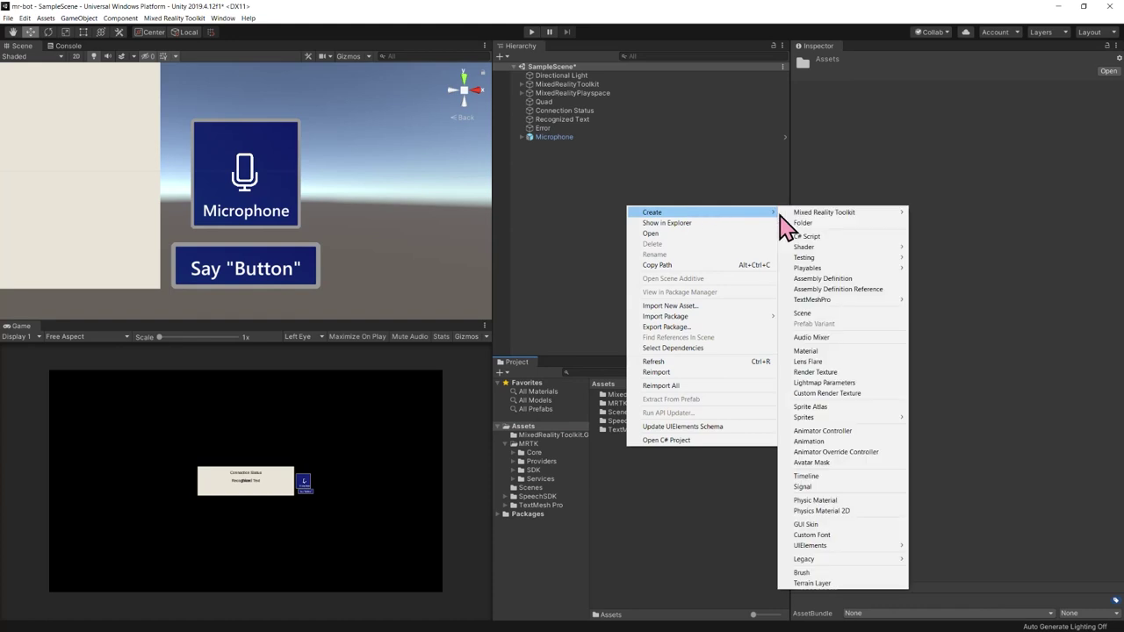
{"action": "left_click", "coordinate": [831, 225]}
{"action": "type", "text": "Scripts"}
{"action": "key", "text": "Return"}
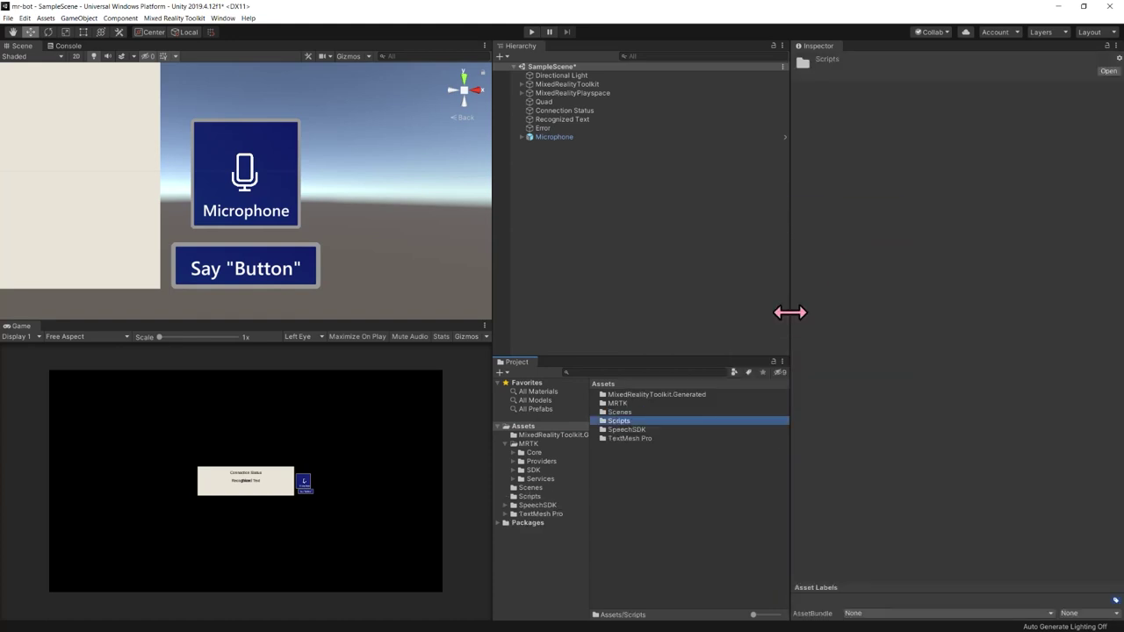
Create a C# script named "WaveAudioData" inside the Scripts folder.
{"action": "double_click", "coordinate": [704, 421]}
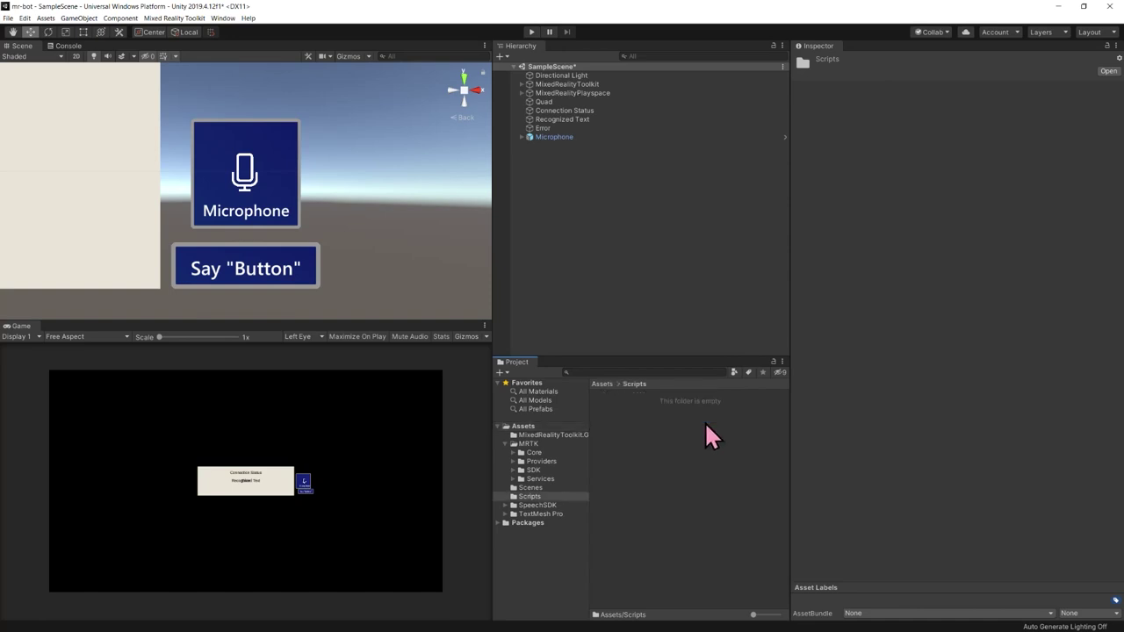
{"action": "right_click", "coordinate": [665, 442]}
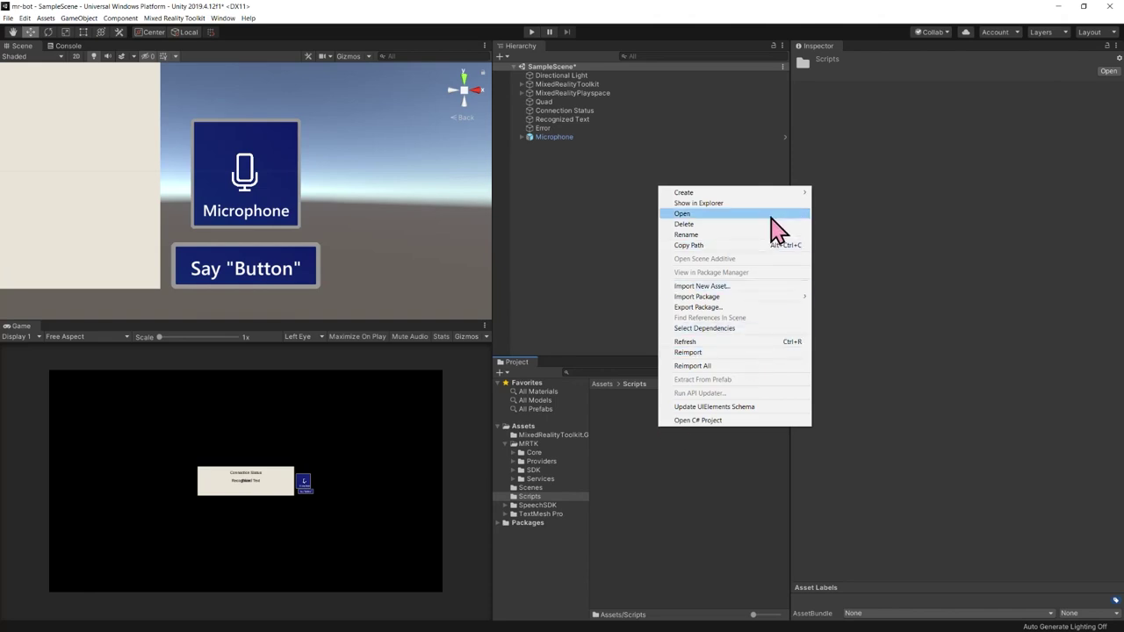
{"action": "mouse_move", "coordinate": [773, 195]}
{"action": "left_click", "coordinate": [854, 215]}
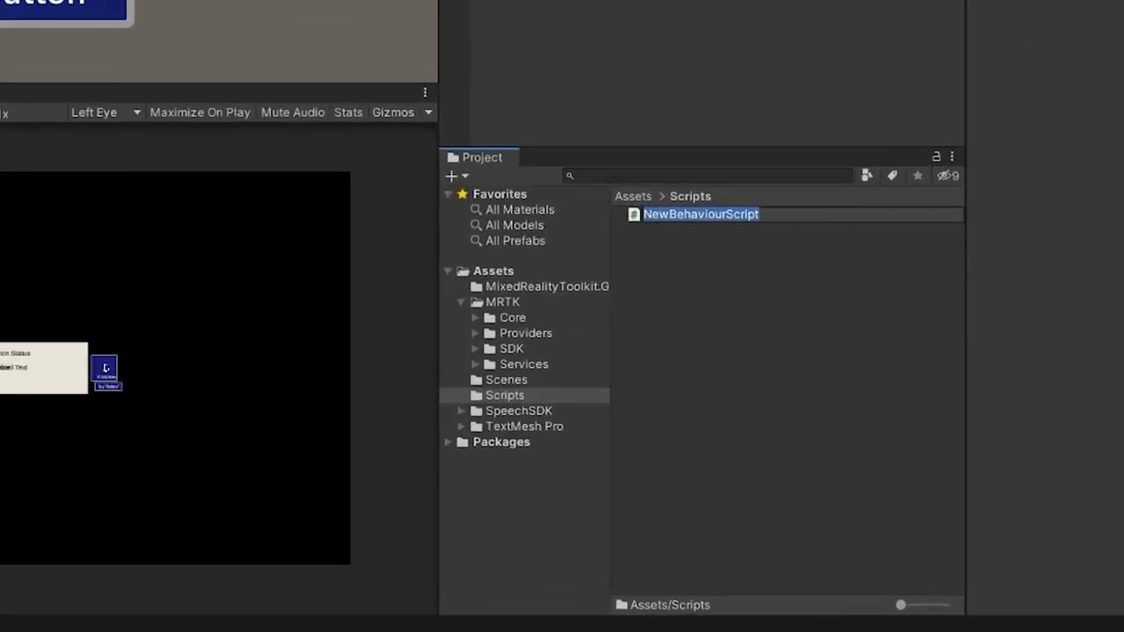
{"action": "type", "text": "WaveAudioData"}
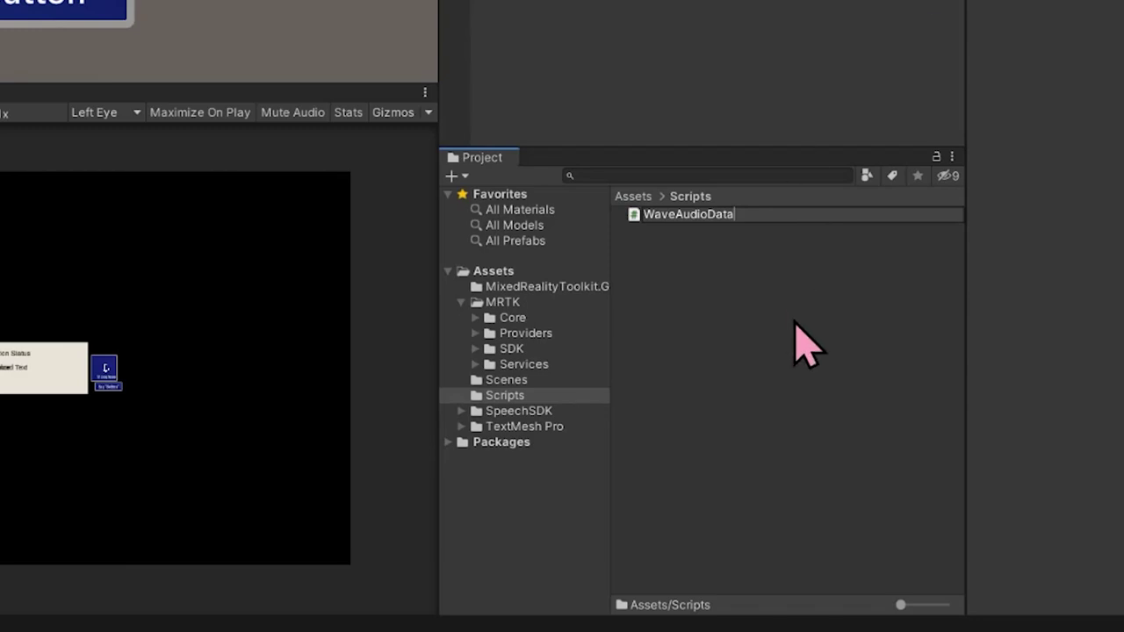
{"action": "key", "text": "Return"}
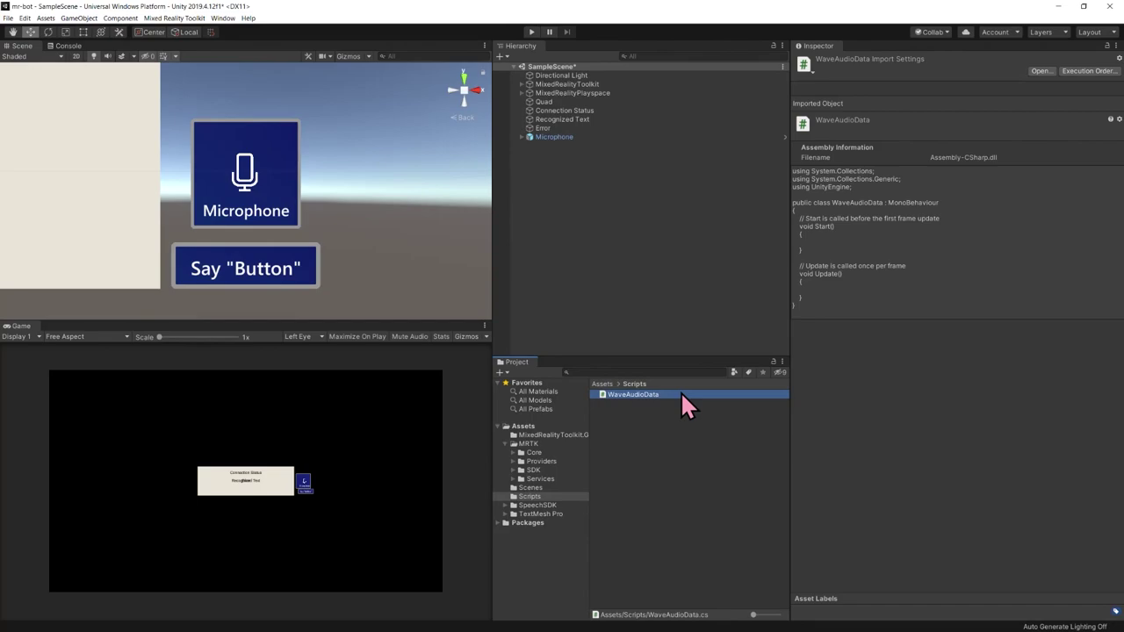
Open WaveAudioData in Visual Studio and replace all its template code with the copied WaveAudioData helper class.
{"action": "double_click", "coordinate": [685, 399]}
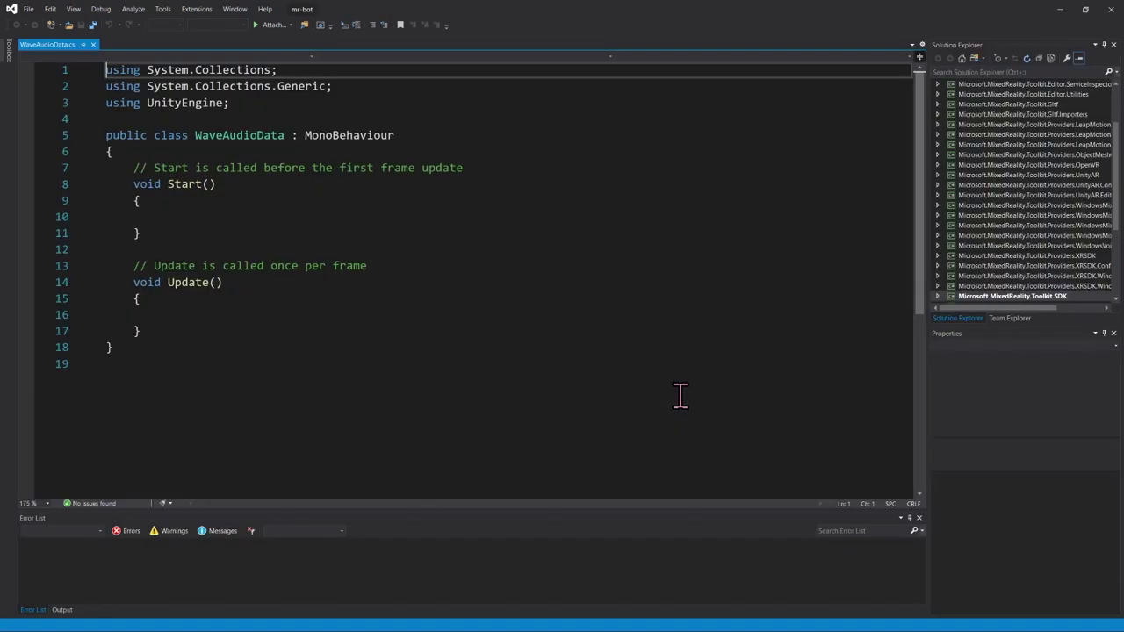
{"action": "left_click", "coordinate": [305, 187]}
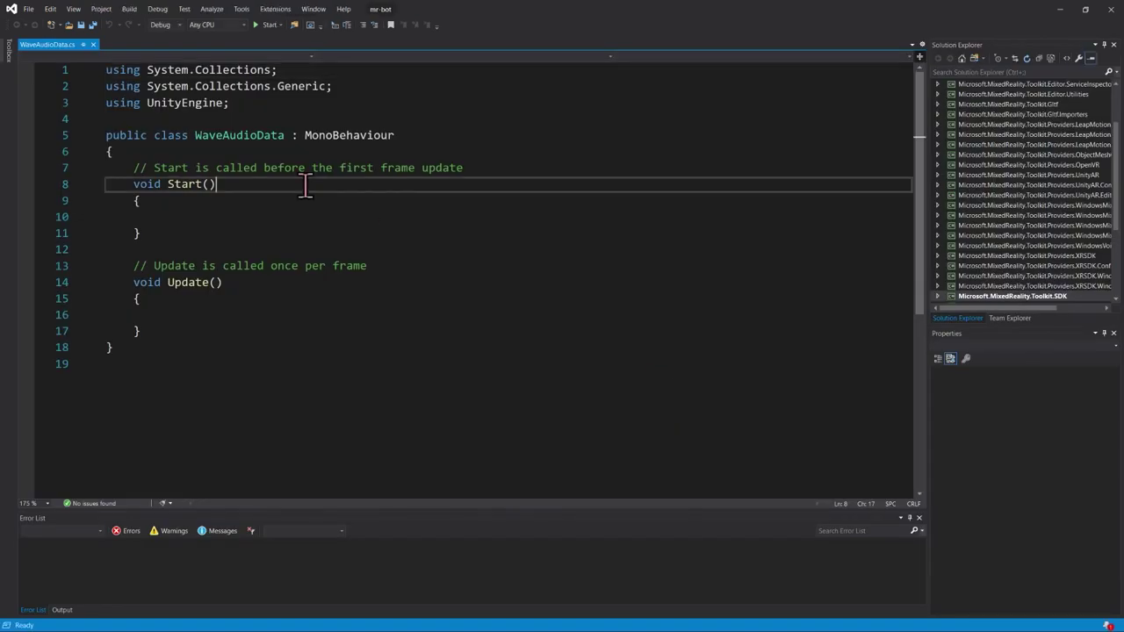
{"action": "key", "text": "ctrl+a"}
{"action": "key", "text": "Delete"}
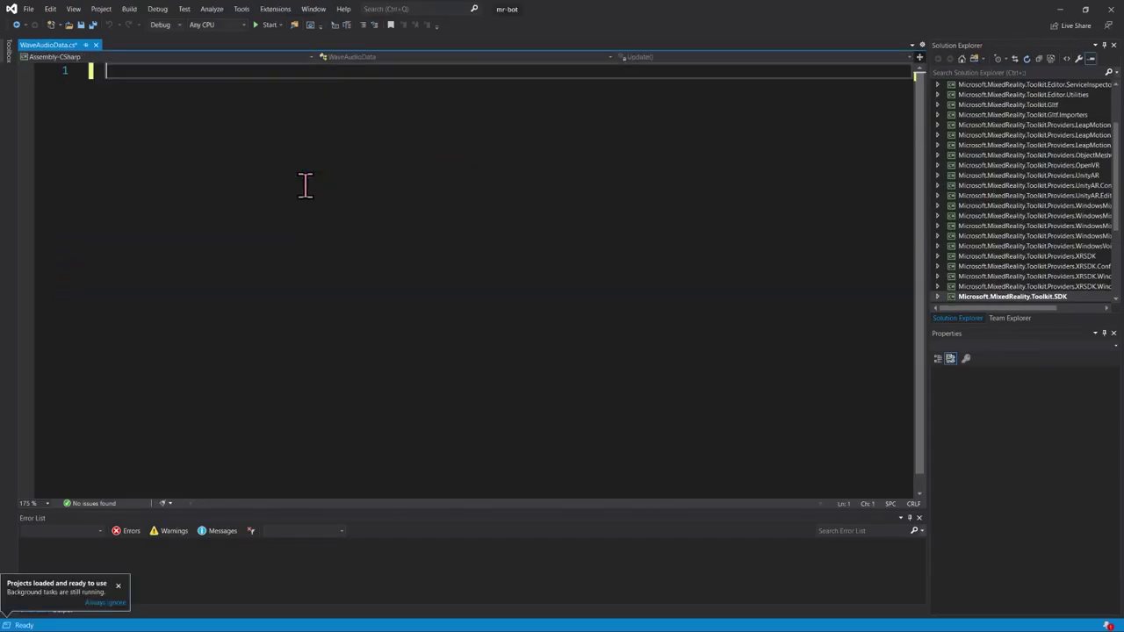
{"action": "key", "text": "ctrl+v"}
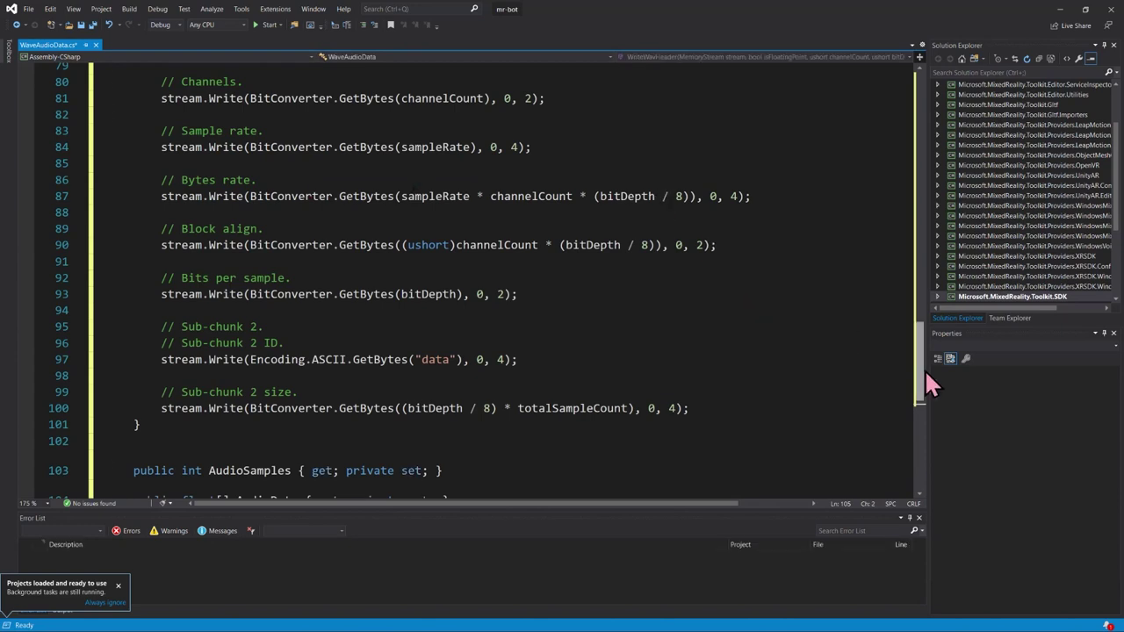
Check the start of the pasted code, dismiss the project-loading notification, save WaveAudioData.cs and return to Unity.
{"action": "left_click_drag", "start_coordinate": [918, 369], "coordinate": [940, 49]}
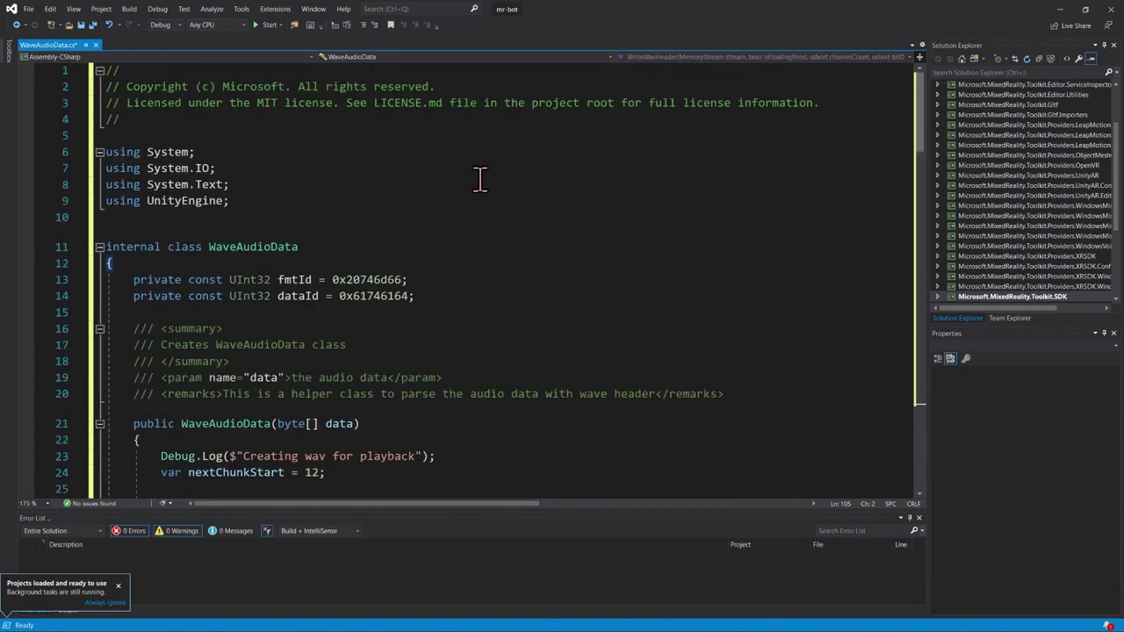
{"action": "left_click", "coordinate": [119, 586]}
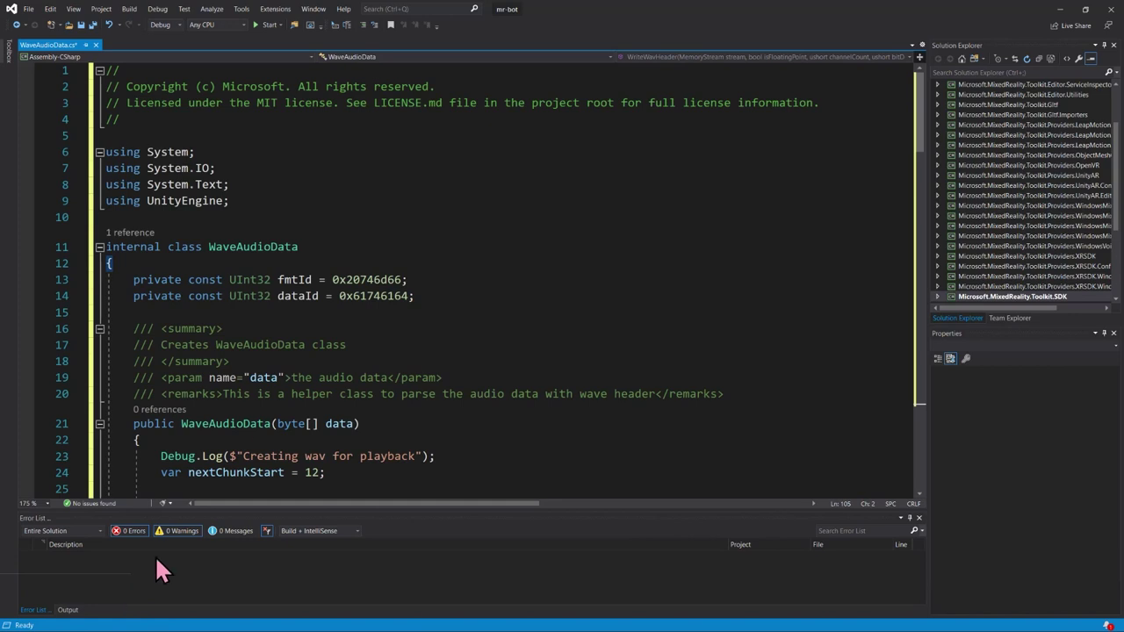
{"action": "left_click", "coordinate": [333, 345]}
{"action": "key", "text": "ctrl+s"}
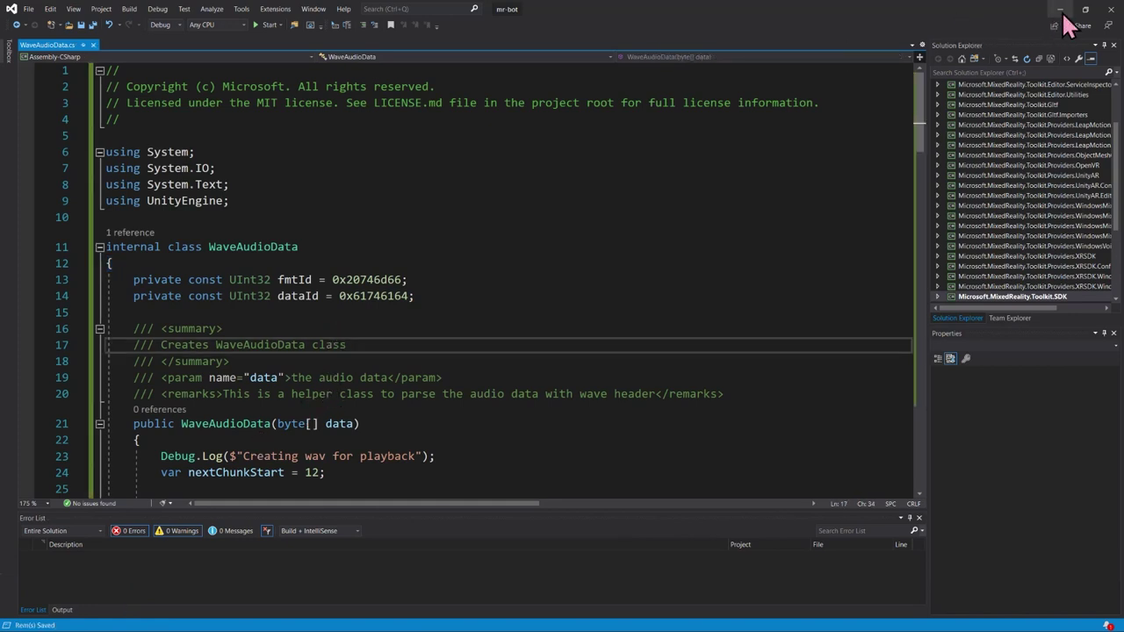
{"action": "left_click", "coordinate": [1061, 10]}
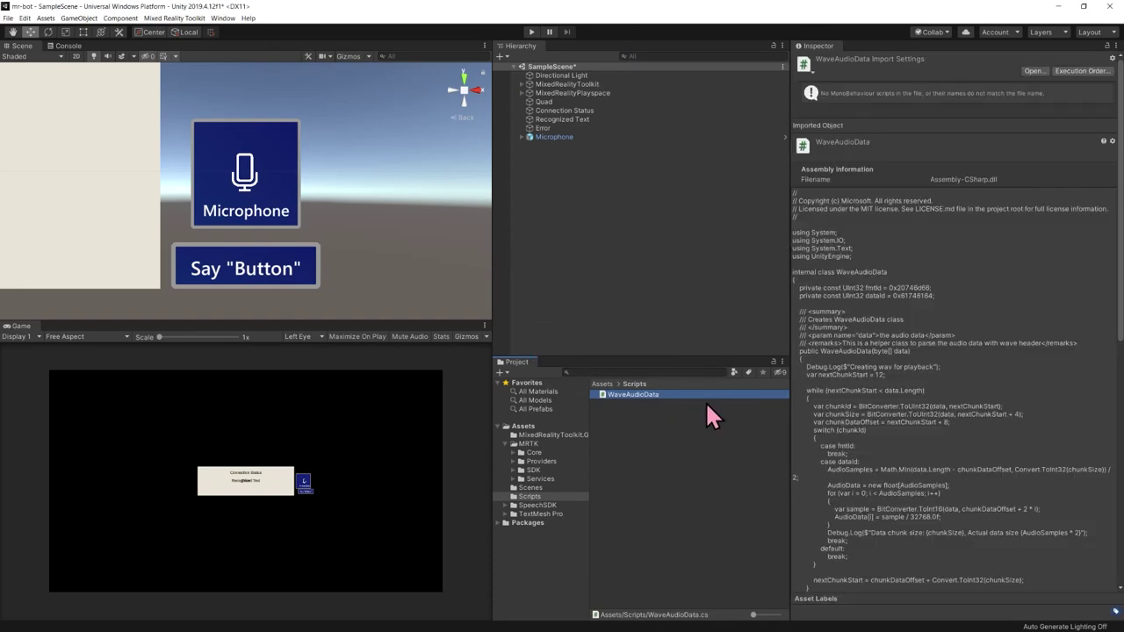
Create a C# script named "bot" inside the Scripts folder.
{"action": "right_click", "coordinate": [647, 428]}
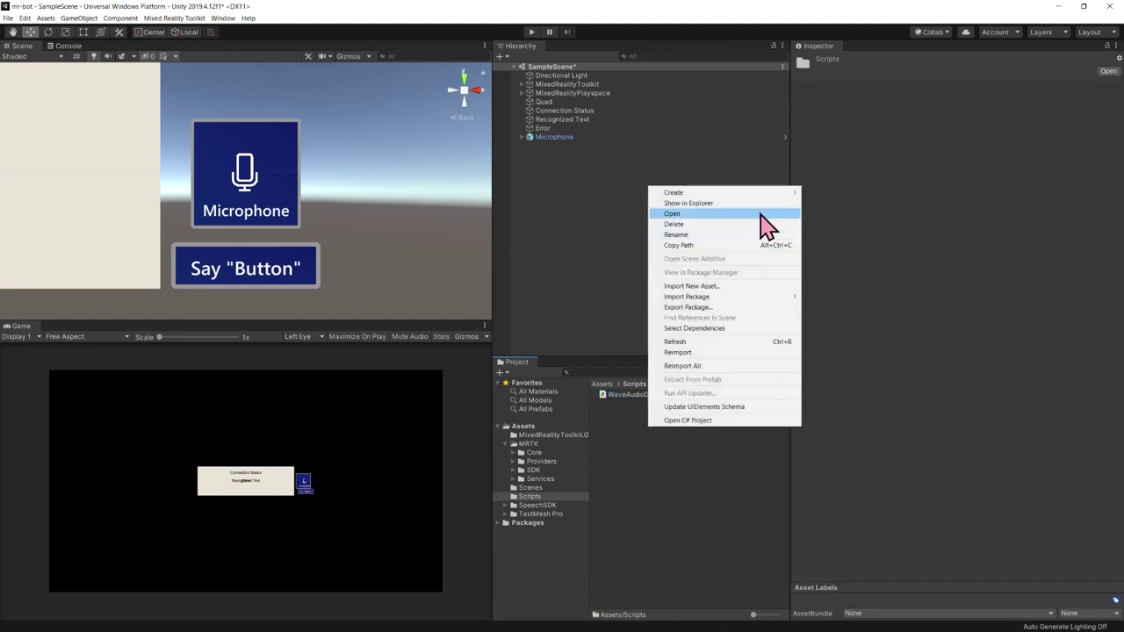
{"action": "mouse_move", "coordinate": [773, 195]}
{"action": "left_click", "coordinate": [829, 217]}
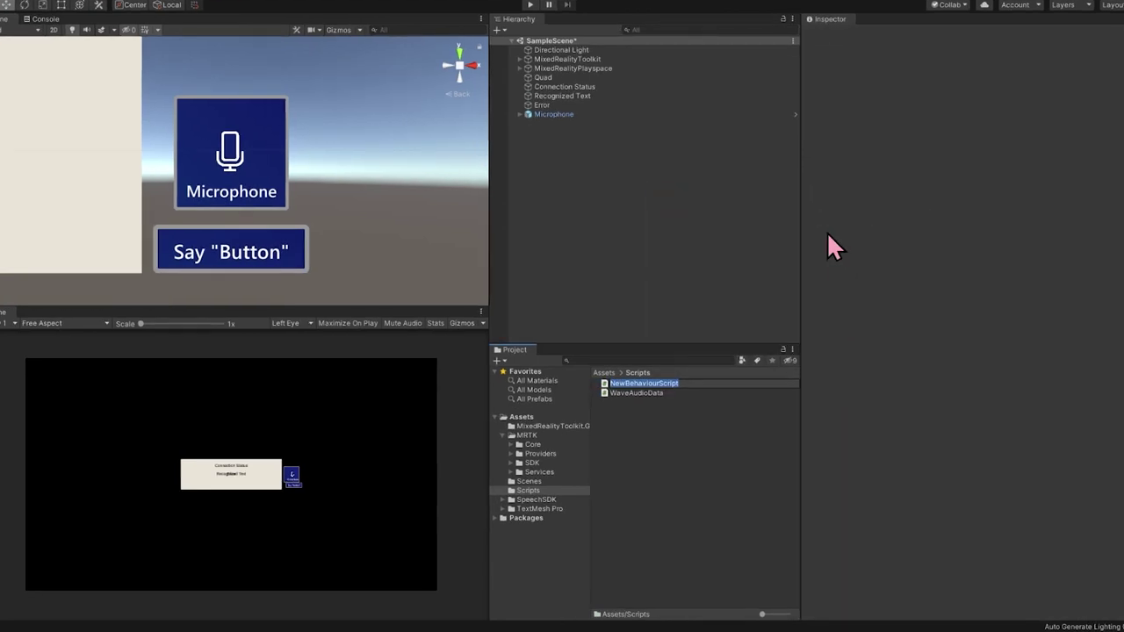
{"action": "type", "text": "bot"}
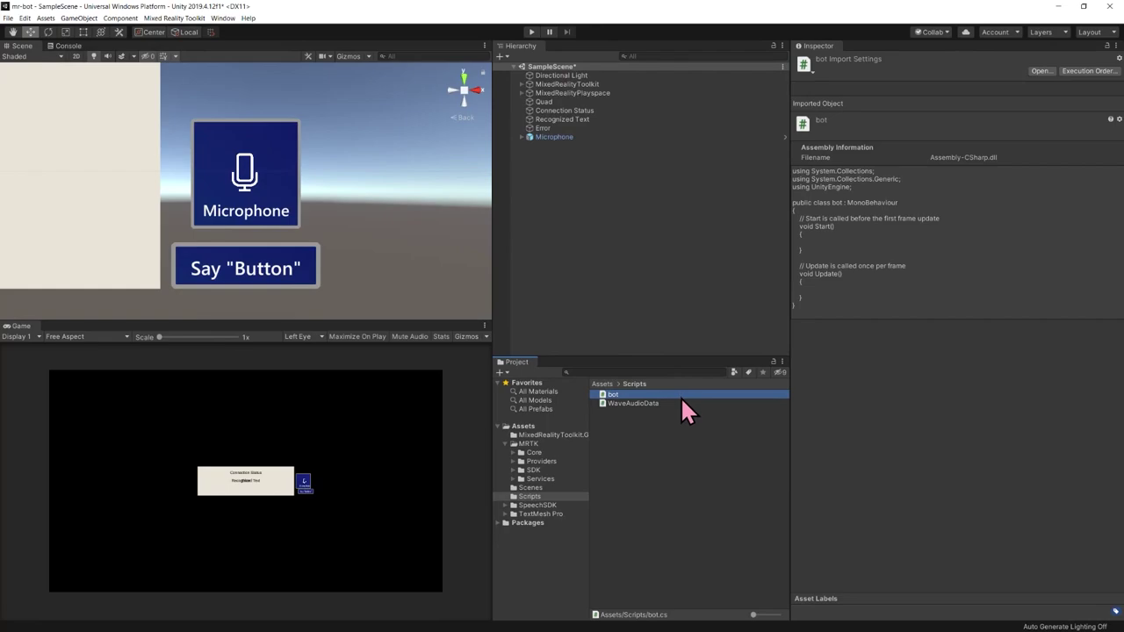
Open the bot script in Visual Studio, reload the modified Assembly-CSharp project and bring bot.cs to the front.
{"action": "double_click", "coordinate": [681, 396]}
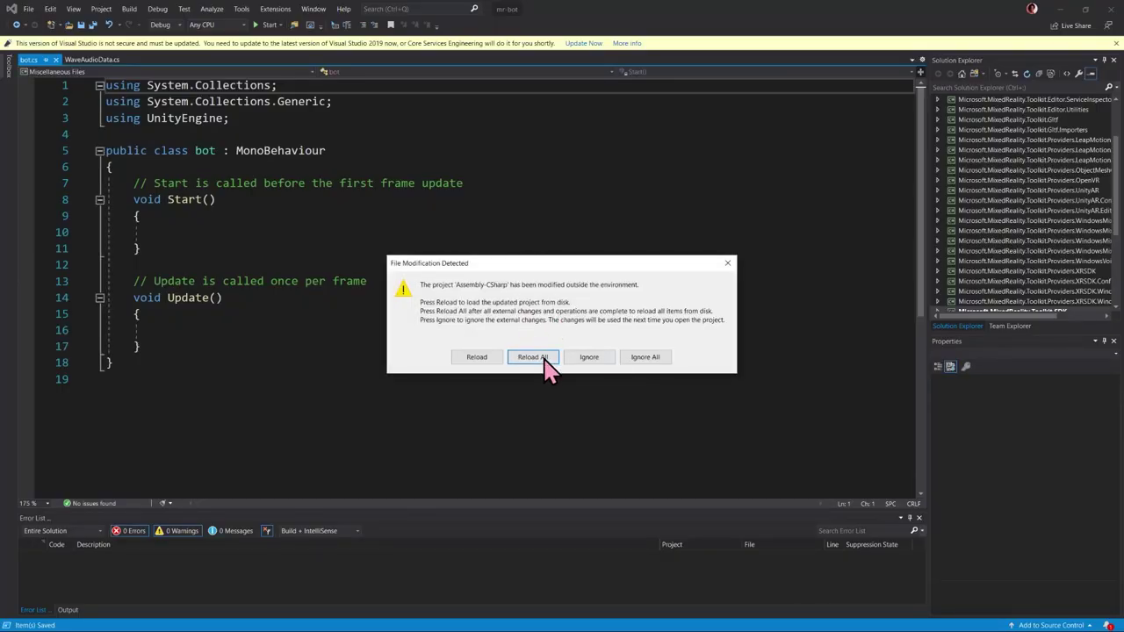
{"action": "left_click", "coordinate": [479, 360]}
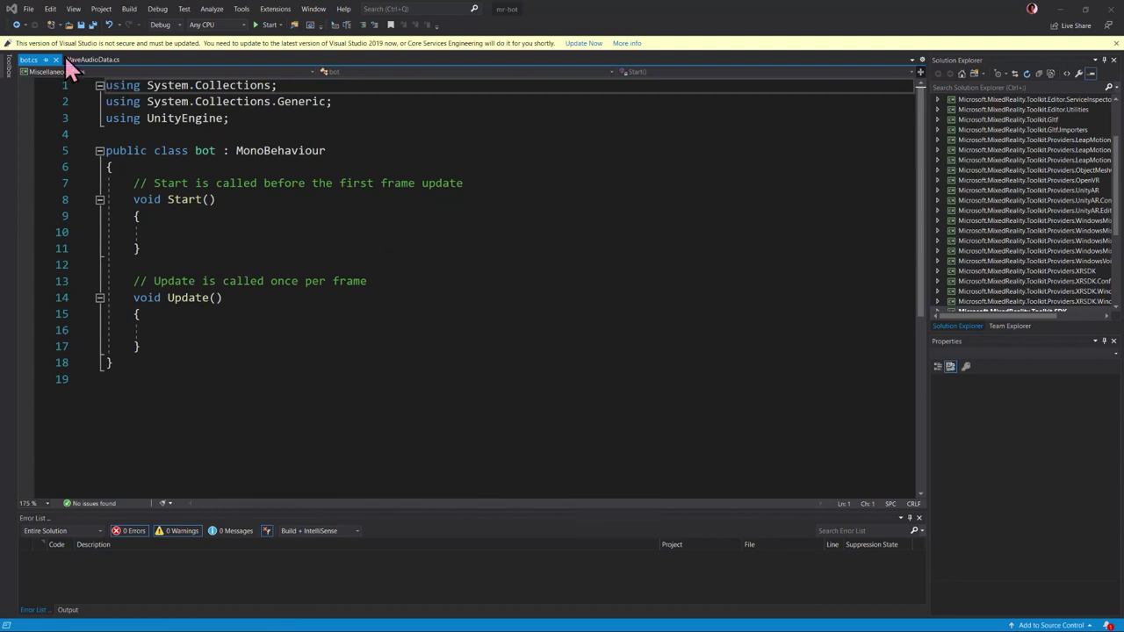
{"action": "left_click", "coordinate": [96, 64]}
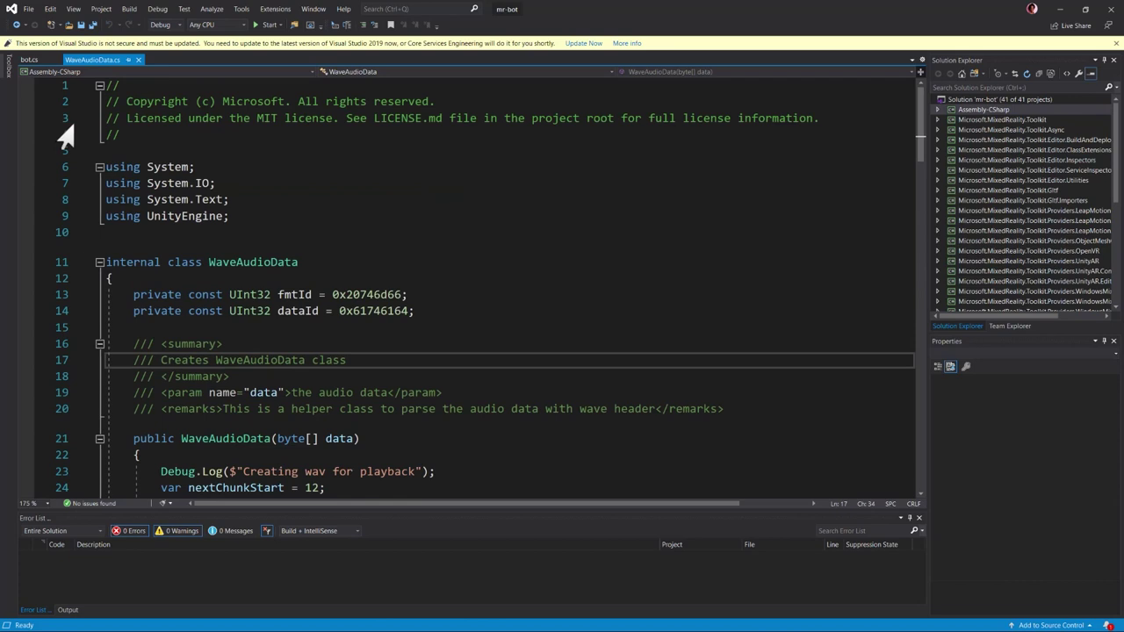
{"action": "left_click", "coordinate": [35, 59]}
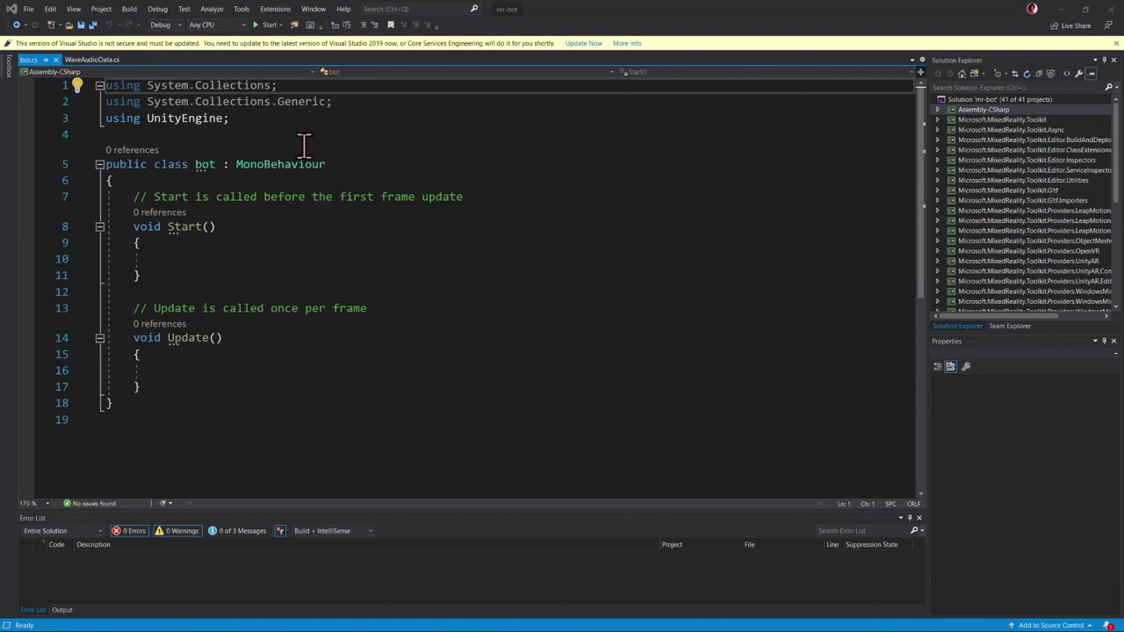
Replace all template code in bot.cs with the copied Direct Line Speech bot class and save the file.
{"action": "left_click", "coordinate": [240, 266]}
{"action": "key", "text": "ctrl+a"}
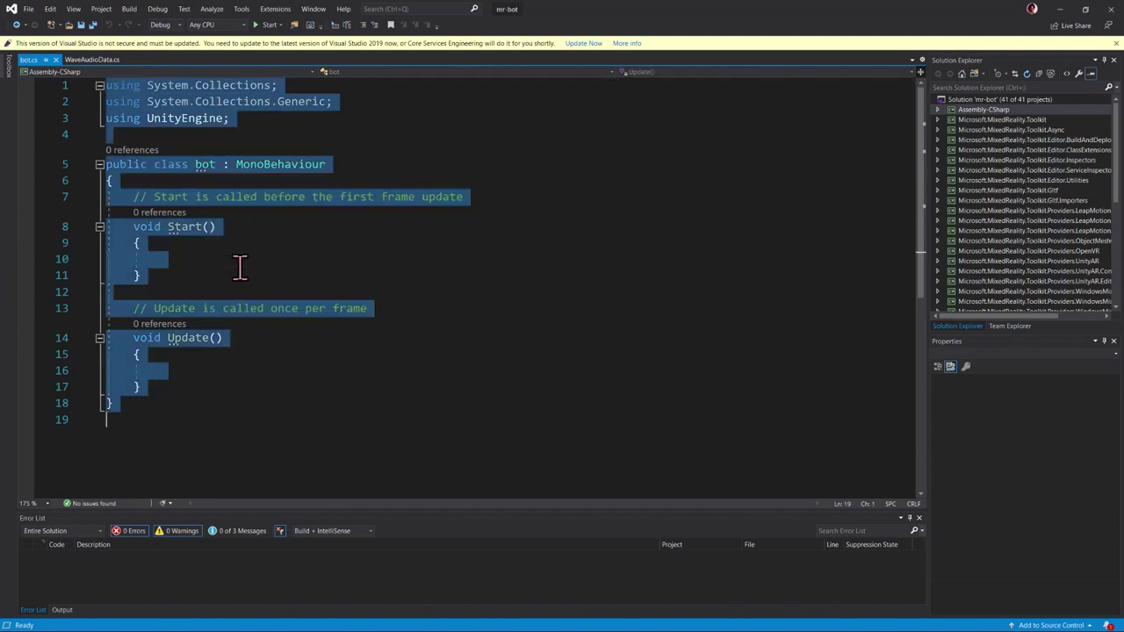
{"action": "key", "text": "Delete"}
{"action": "key", "text": "ctrl+v"}
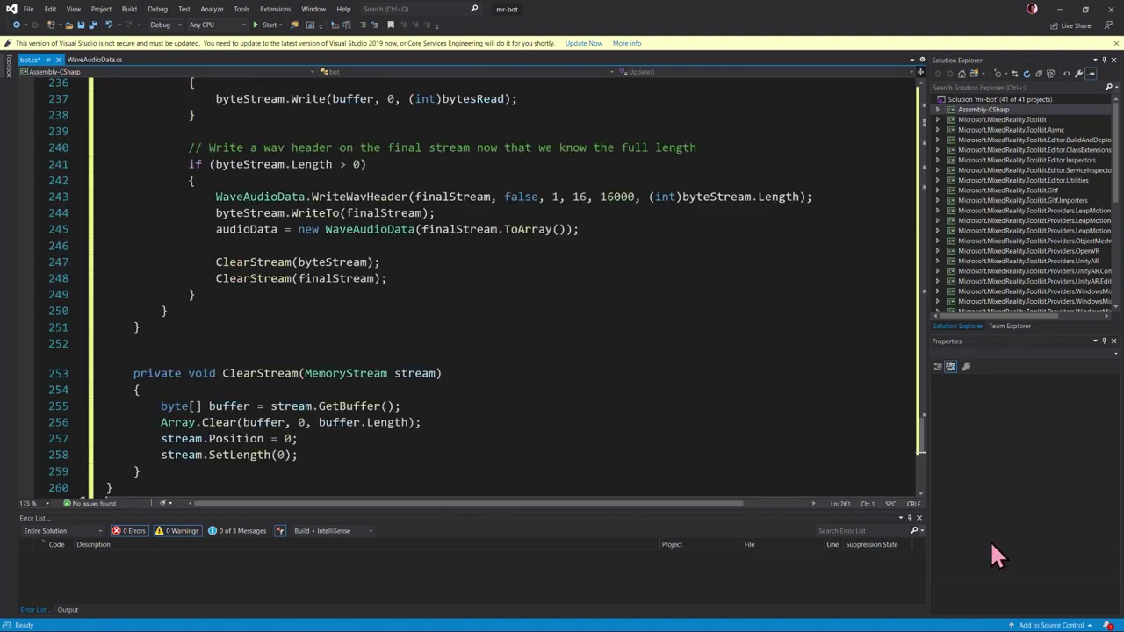
{"action": "left_click_drag", "start_coordinate": [919, 449], "coordinate": [952, 99]}
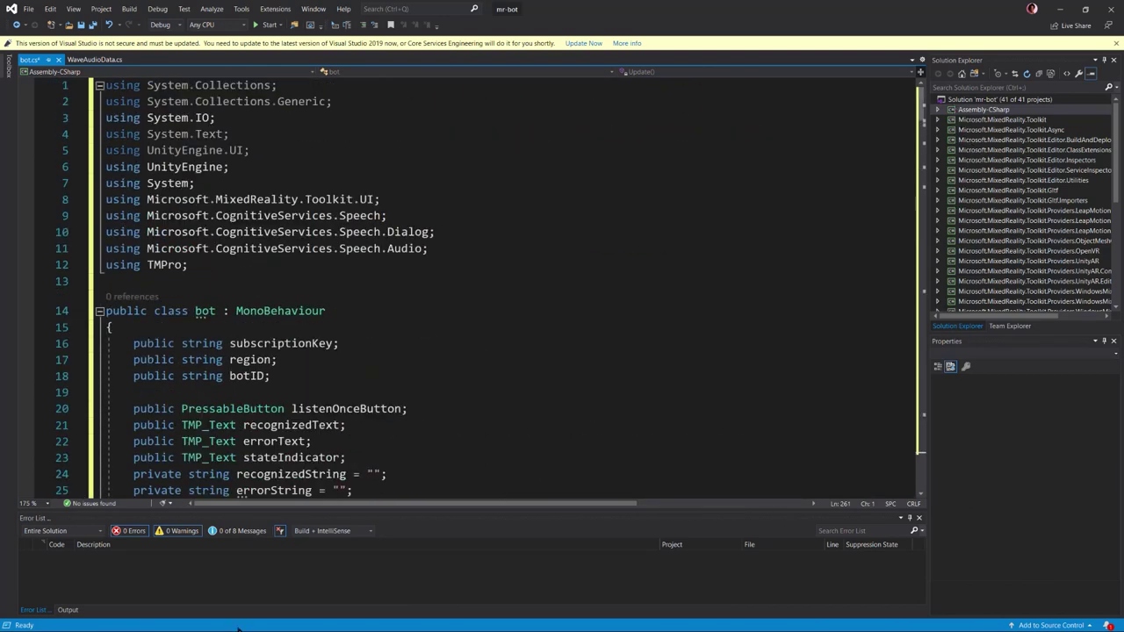
{"action": "double_click", "coordinate": [316, 313]}
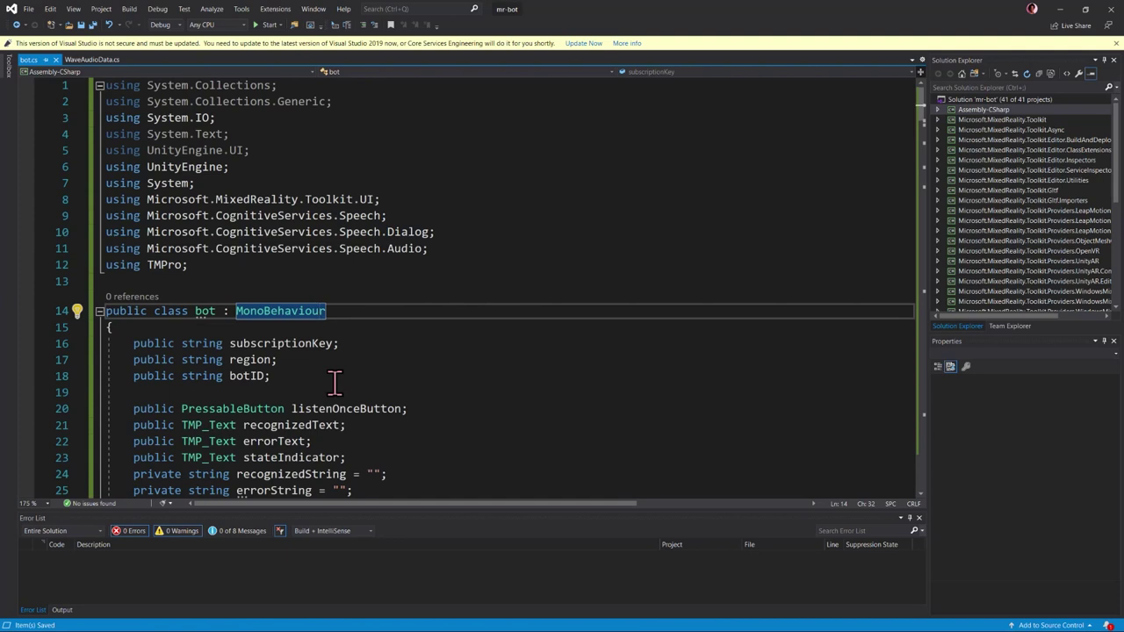
Examine the field declarations and the Awake, Start and Update methods of the bot class.
{"action": "scroll", "coordinate": [335, 380], "scroll_direction": "down", "scroll_amount": 3}
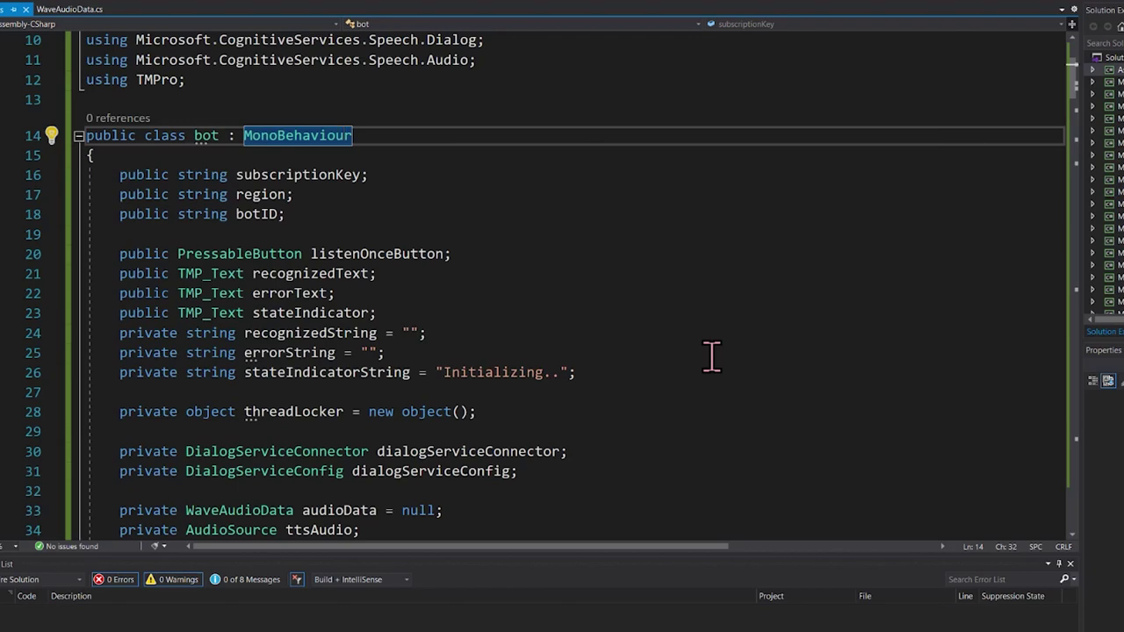
{"action": "scroll", "coordinate": [711, 356], "scroll_direction": "down", "scroll_amount": 4}
{"action": "scroll", "coordinate": [711, 356], "scroll_direction": "down", "scroll_amount": 4}
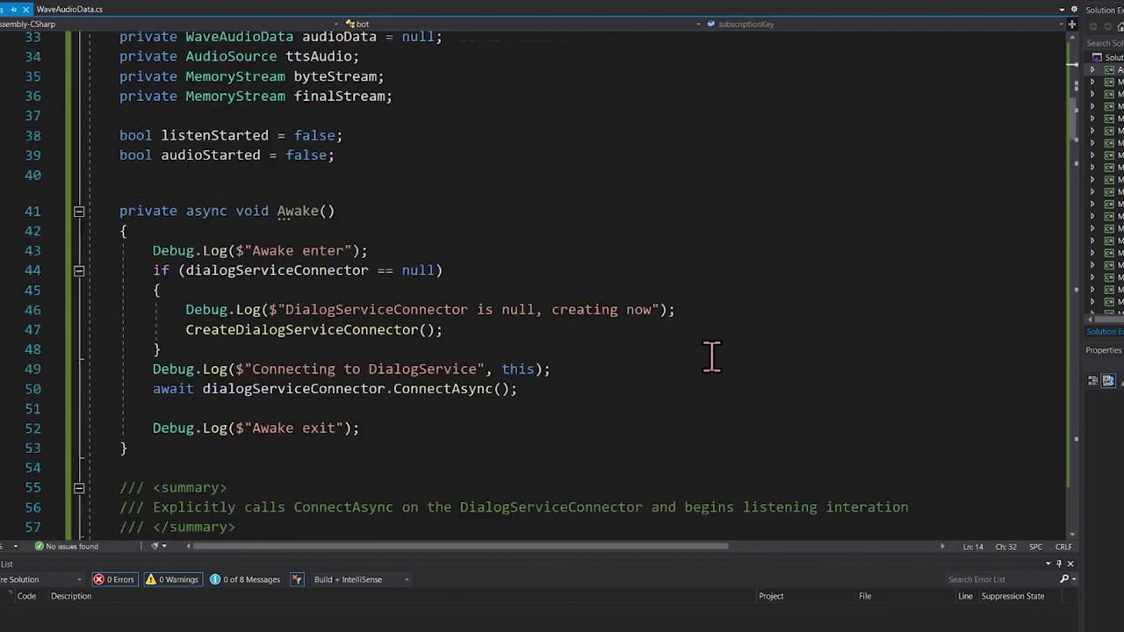
{"action": "scroll", "coordinate": [711, 356], "scroll_direction": "down", "scroll_amount": 2}
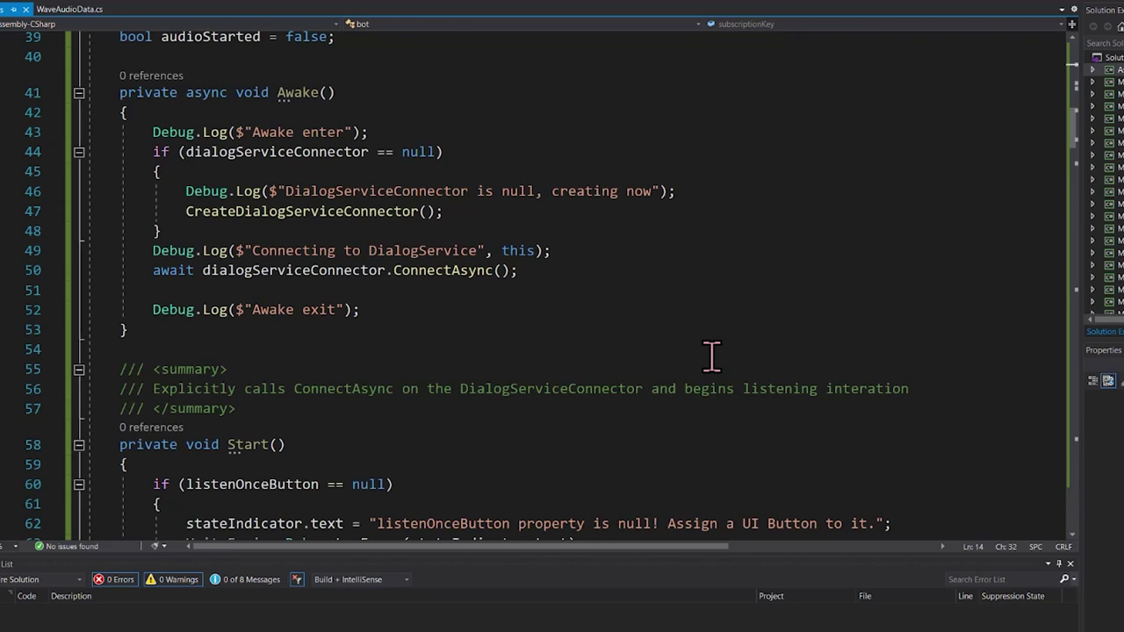
{"action": "scroll", "coordinate": [711, 356], "scroll_direction": "down", "scroll_amount": 3}
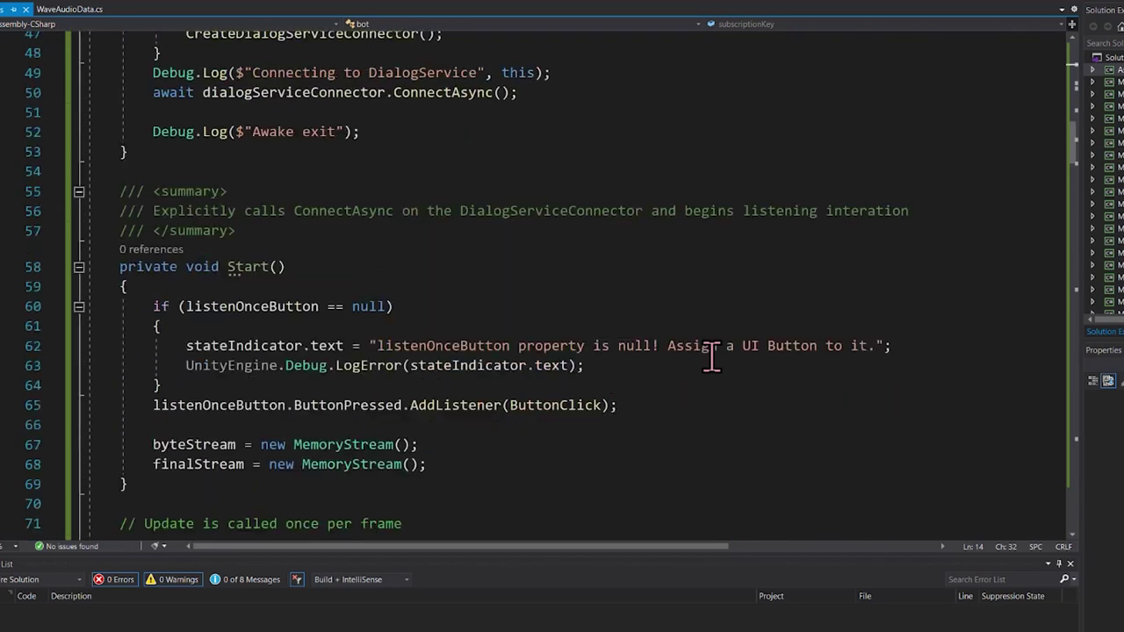
{"action": "scroll", "coordinate": [712, 356], "scroll_direction": "down", "scroll_amount": 2}
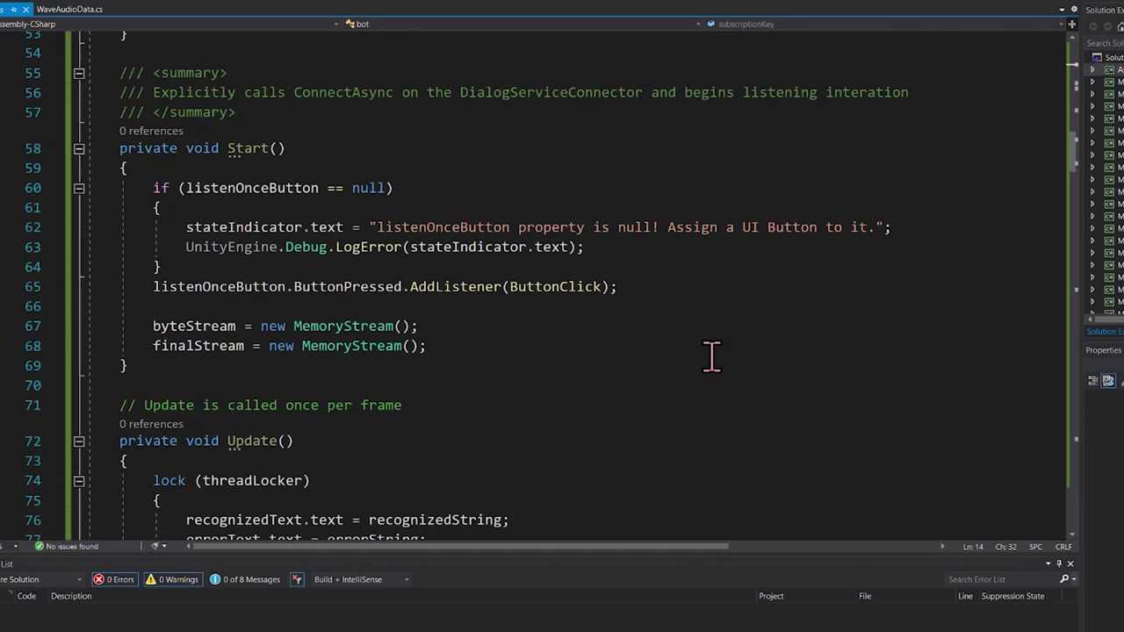
{"action": "scroll", "coordinate": [711, 356], "scroll_direction": "down", "scroll_amount": 5}
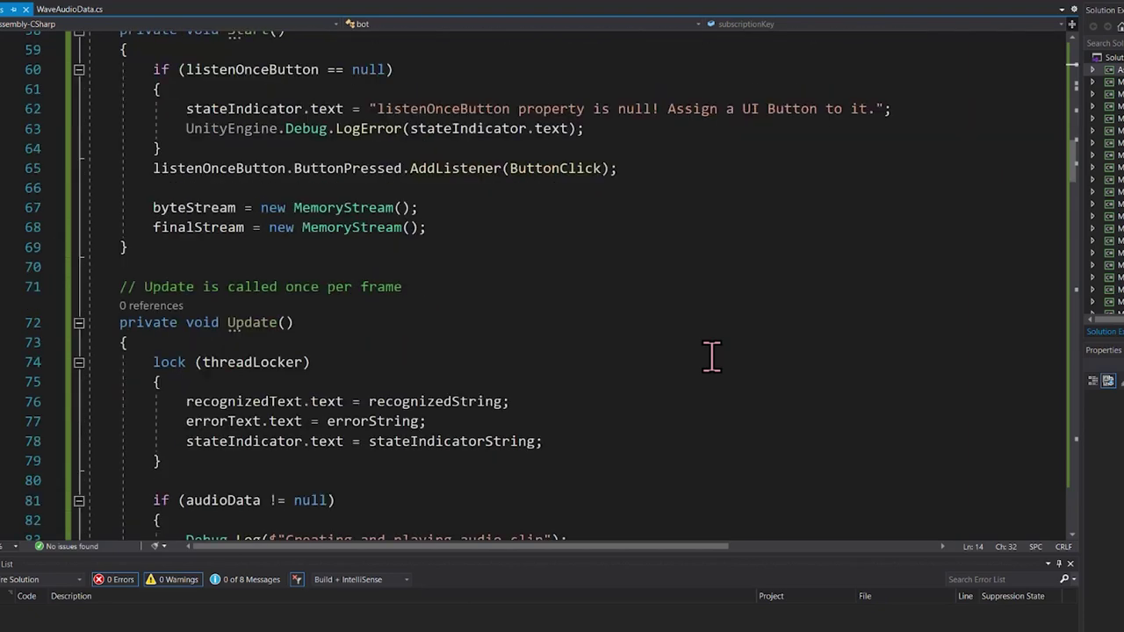
{"action": "scroll", "coordinate": [711, 356], "scroll_direction": "down", "scroll_amount": 1}
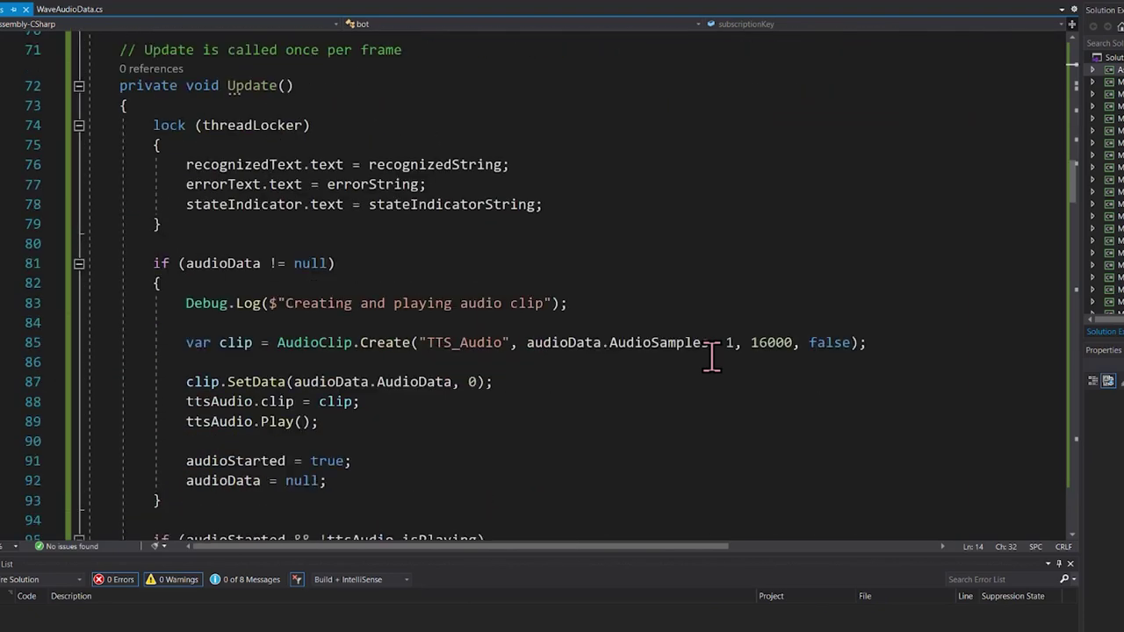
{"action": "scroll", "coordinate": [712, 356], "scroll_direction": "down", "scroll_amount": 1}
{"action": "scroll", "coordinate": [711, 355], "scroll_direction": "down", "scroll_amount": 1}
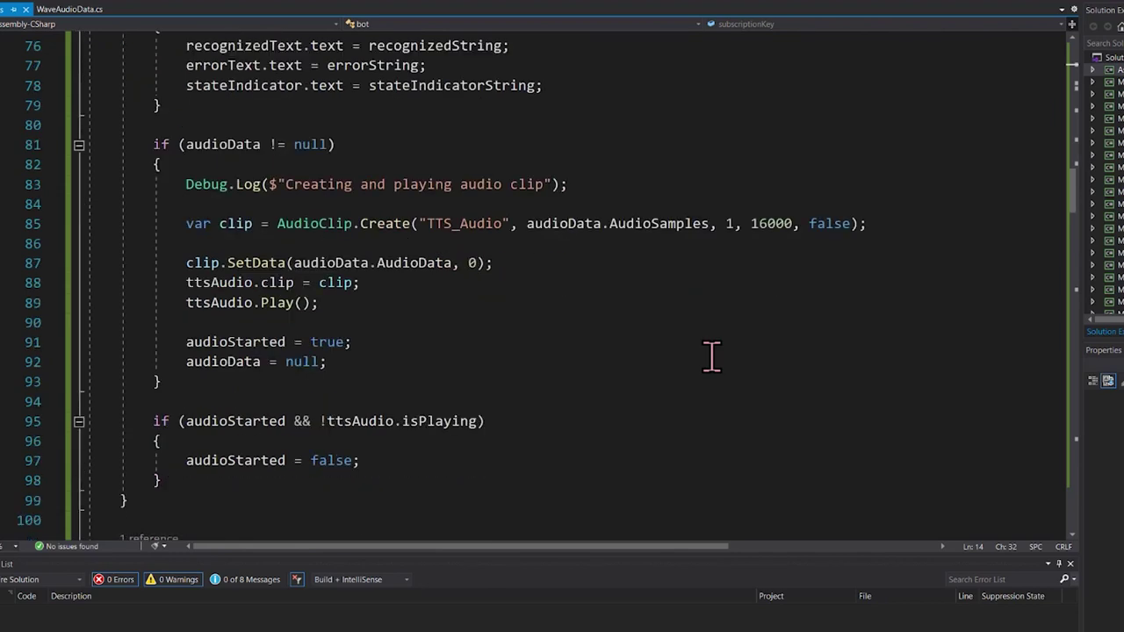
Examine how ButtonClick starts listening and how CreateDialogServiceConnector builds the connector and registers its callbacks.
{"action": "scroll", "coordinate": [711, 356], "scroll_direction": "down", "scroll_amount": 6}
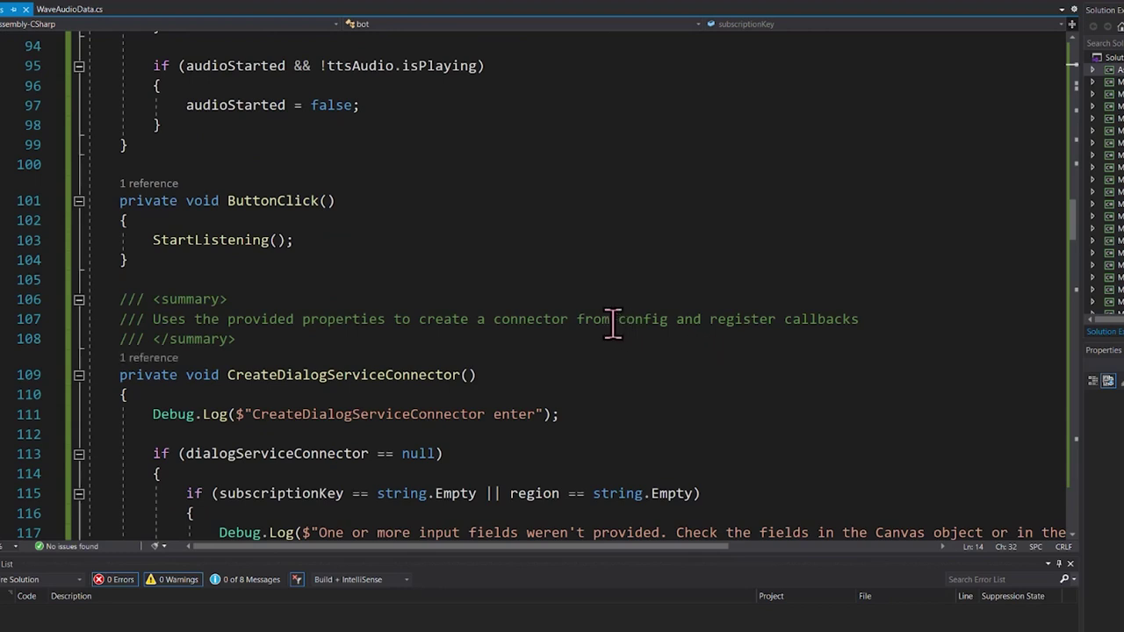
{"action": "scroll", "coordinate": [613, 322], "scroll_direction": "down", "scroll_amount": 1}
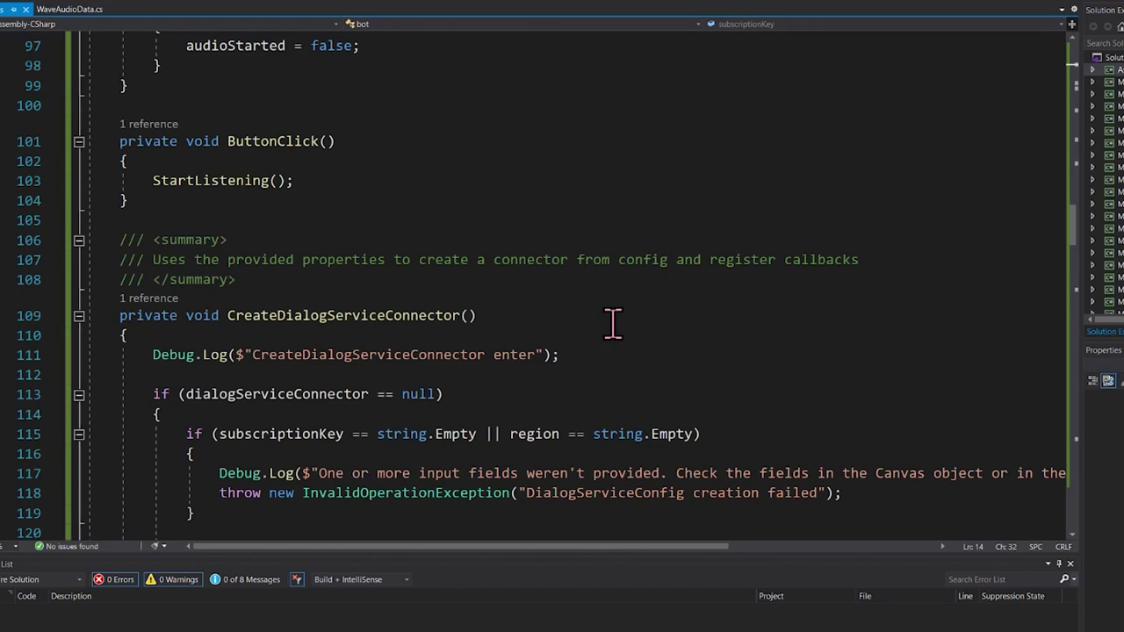
{"action": "scroll", "coordinate": [613, 322], "scroll_direction": "up", "scroll_amount": 1}
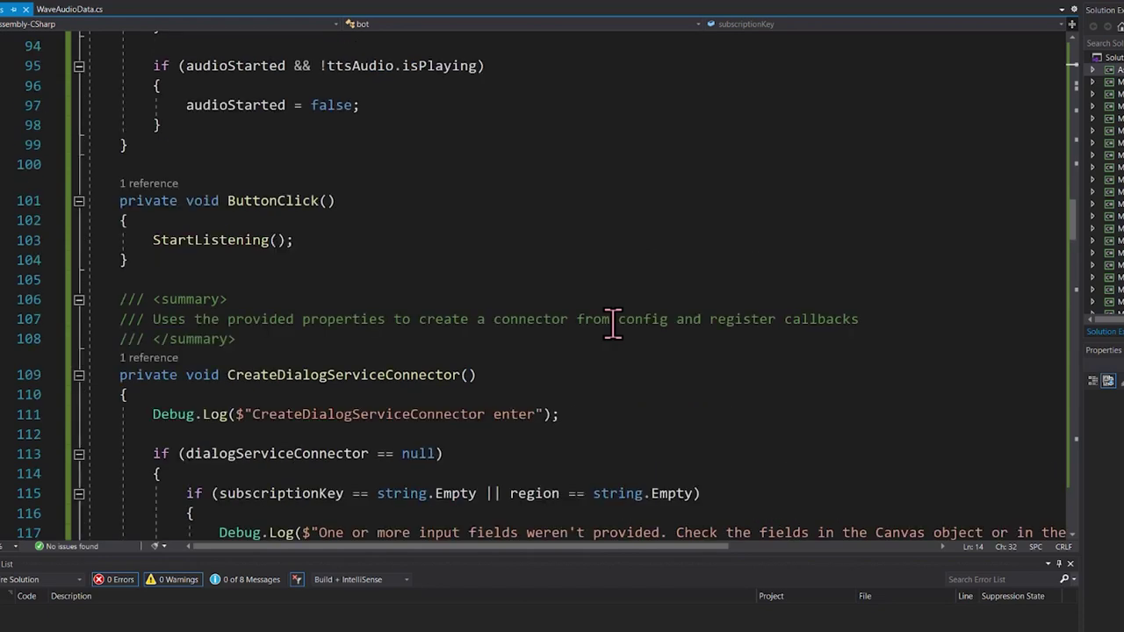
{"action": "scroll", "coordinate": [613, 323], "scroll_direction": "down", "scroll_amount": 2}
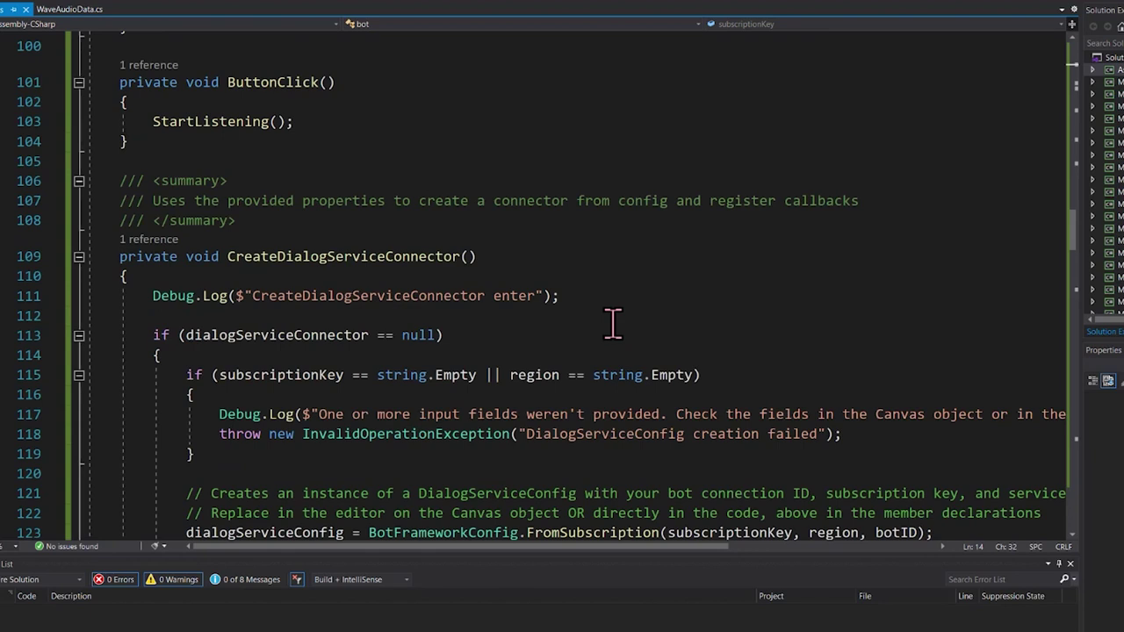
{"action": "scroll", "coordinate": [612, 323], "scroll_direction": "down", "scroll_amount": 8}
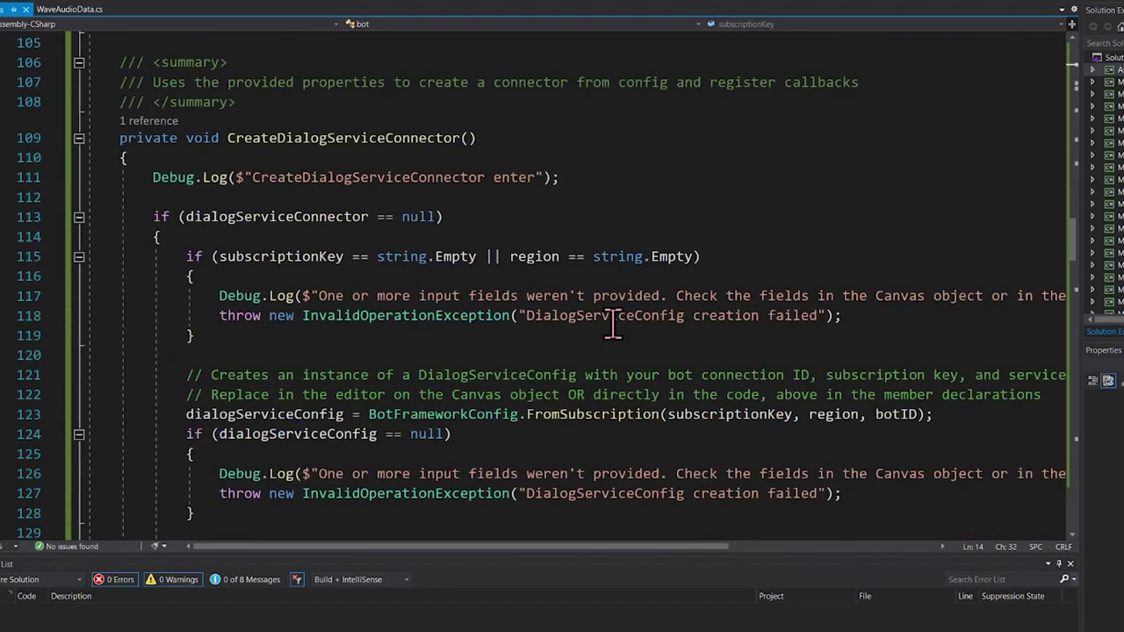
{"action": "scroll", "coordinate": [612, 324], "scroll_direction": "down", "scroll_amount": 6}
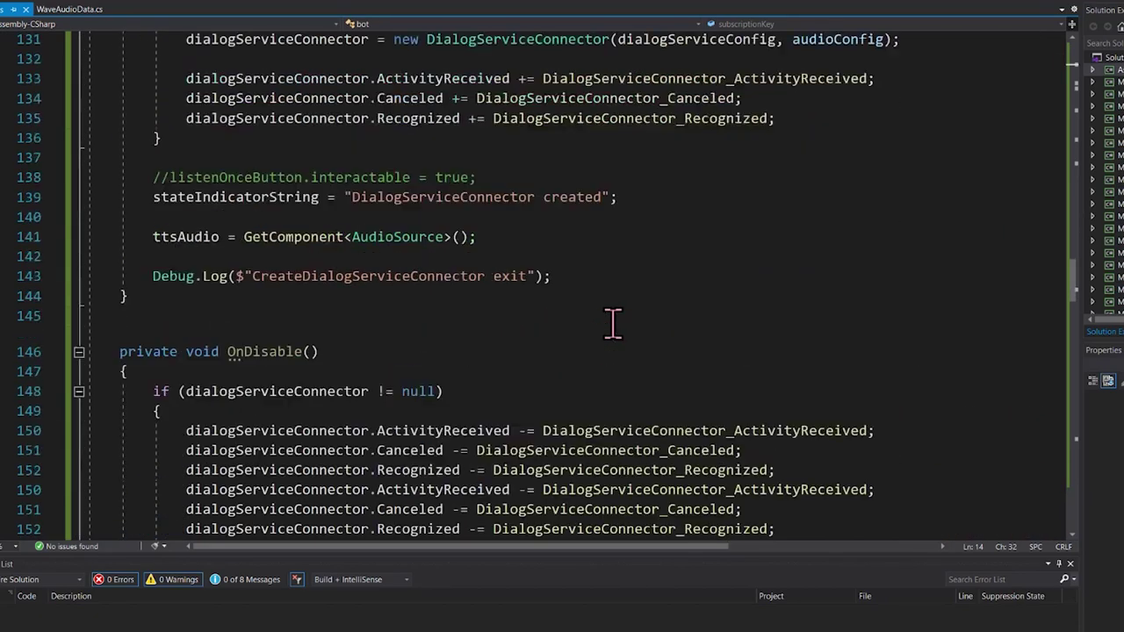
Examine StartListening, the Recognized, Canceled and ActivityReceived event handlers, and the ClearStream method at the end of bot.cs.
{"action": "scroll", "coordinate": [612, 323], "scroll_direction": "down", "scroll_amount": 6}
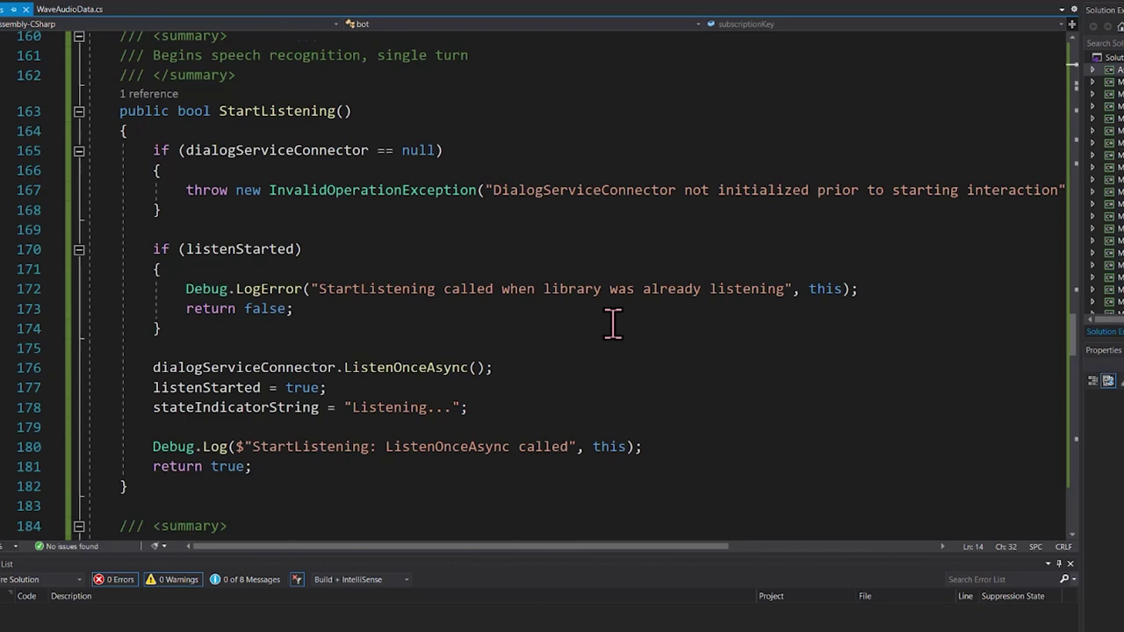
{"action": "scroll", "coordinate": [612, 323], "scroll_direction": "down", "scroll_amount": 7}
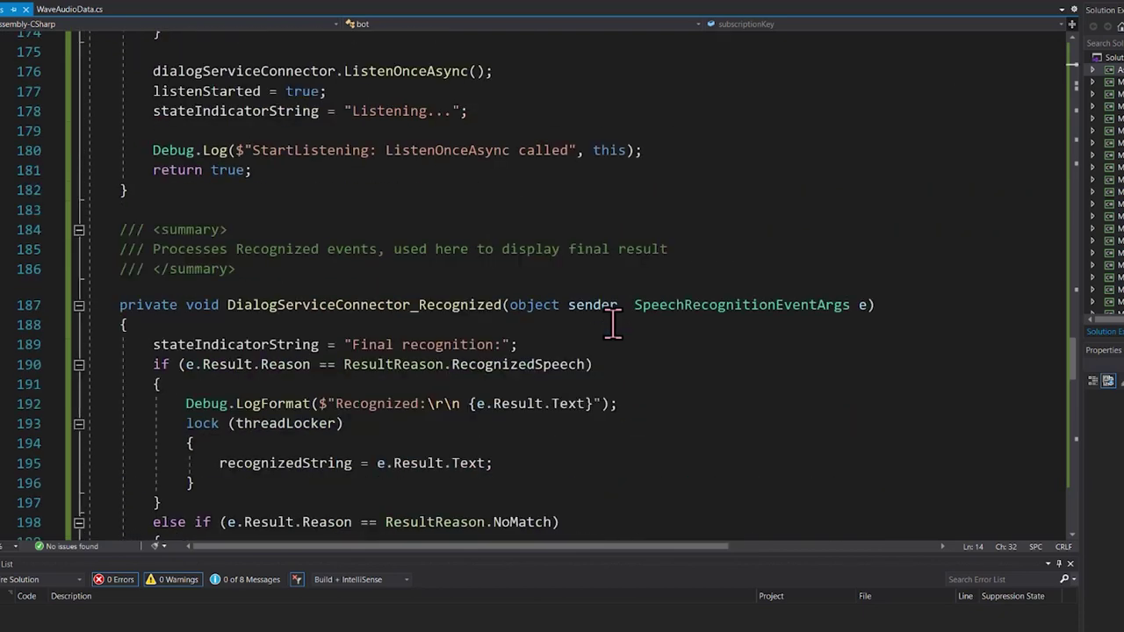
{"action": "scroll", "coordinate": [612, 323], "scroll_direction": "down", "scroll_amount": 2}
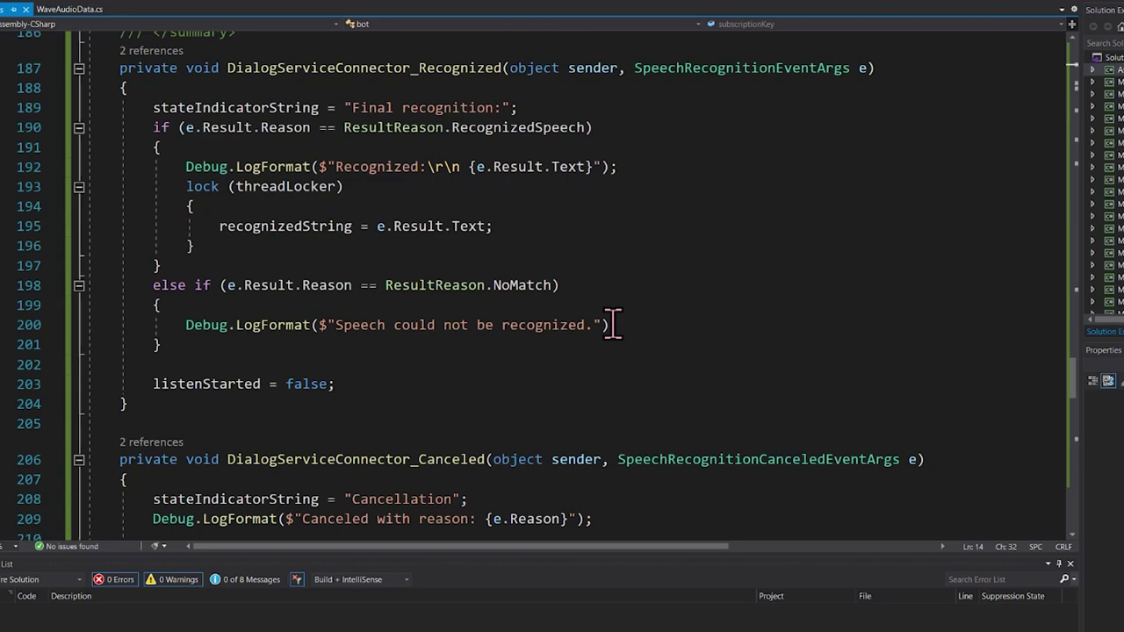
{"action": "scroll", "coordinate": [612, 325], "scroll_direction": "down", "scroll_amount": 7}
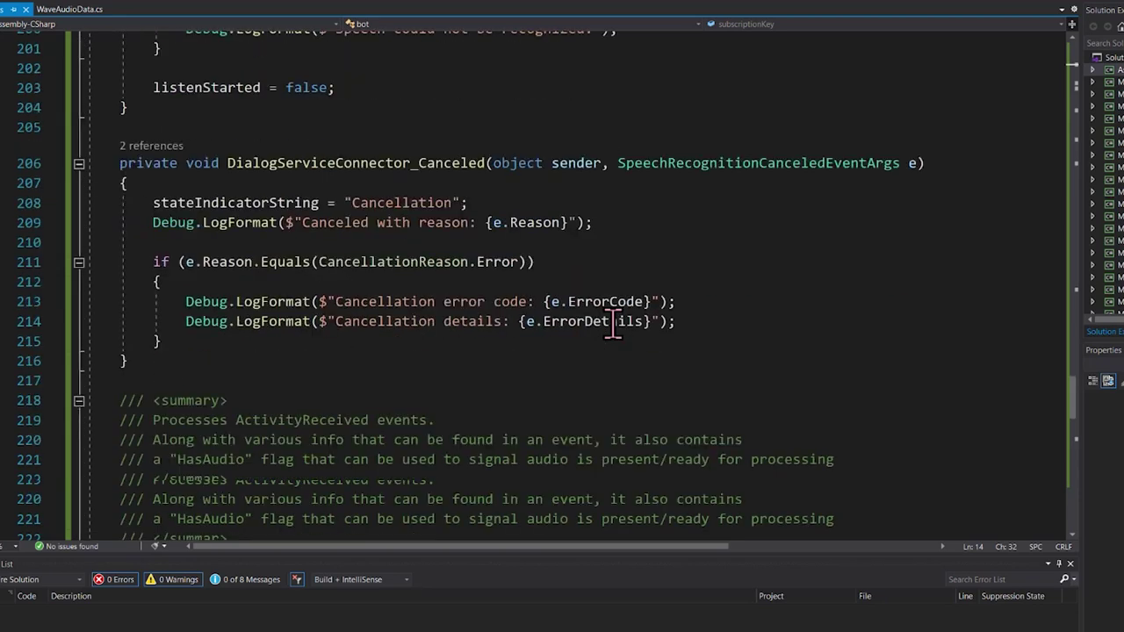
{"action": "scroll", "coordinate": [612, 325], "scroll_direction": "down", "scroll_amount": 4}
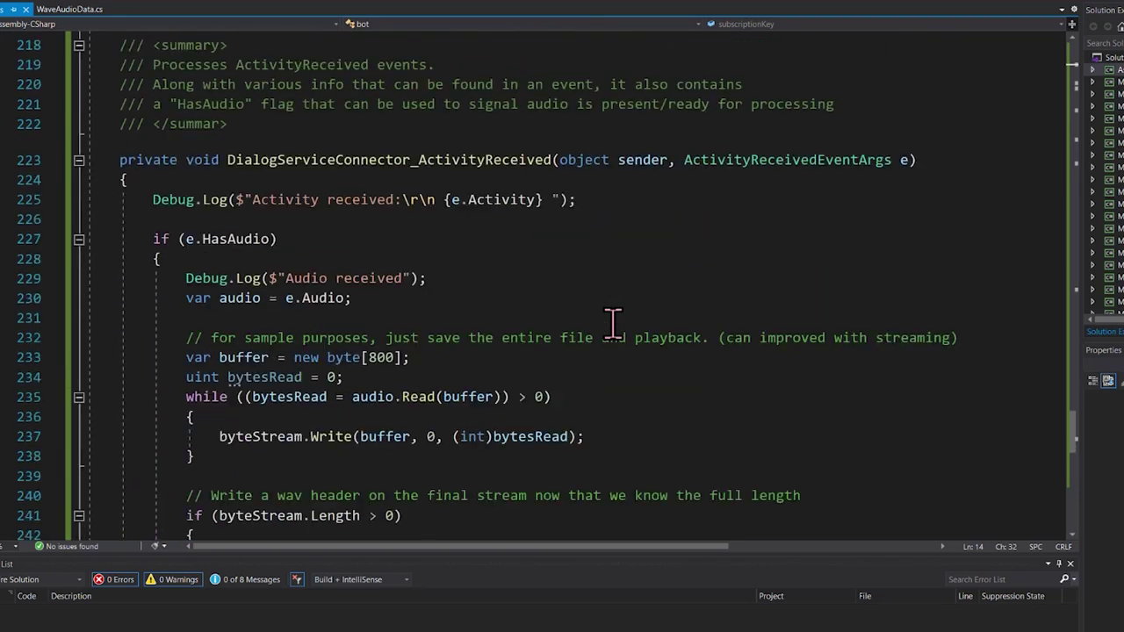
{"action": "scroll", "coordinate": [612, 323], "scroll_direction": "down", "scroll_amount": 2}
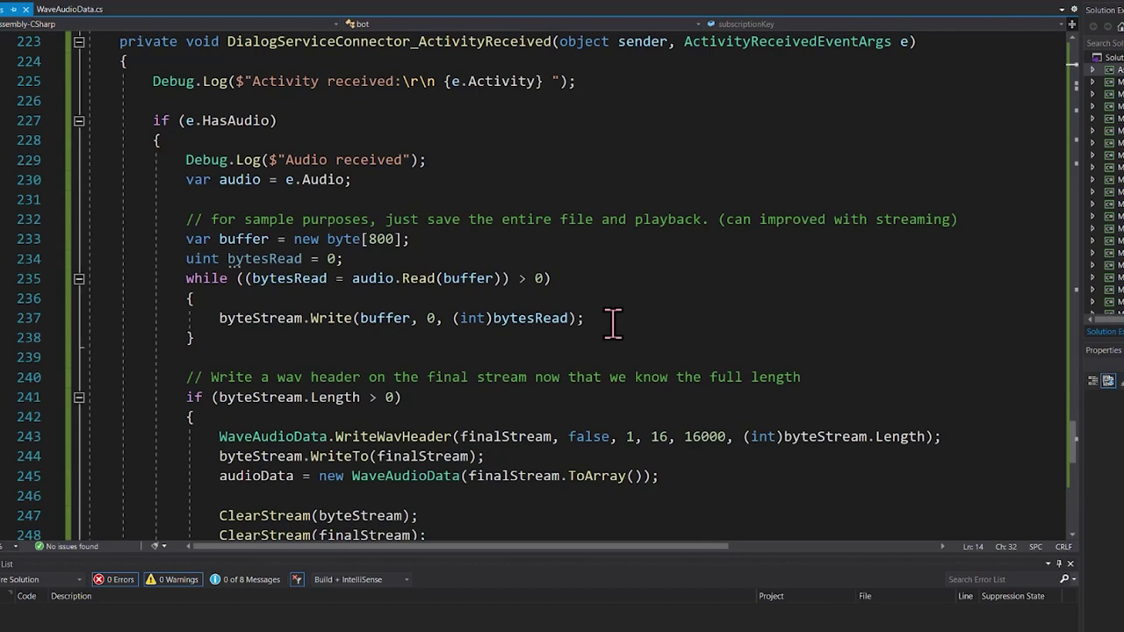
{"action": "scroll", "coordinate": [612, 323], "scroll_direction": "down", "scroll_amount": 7}
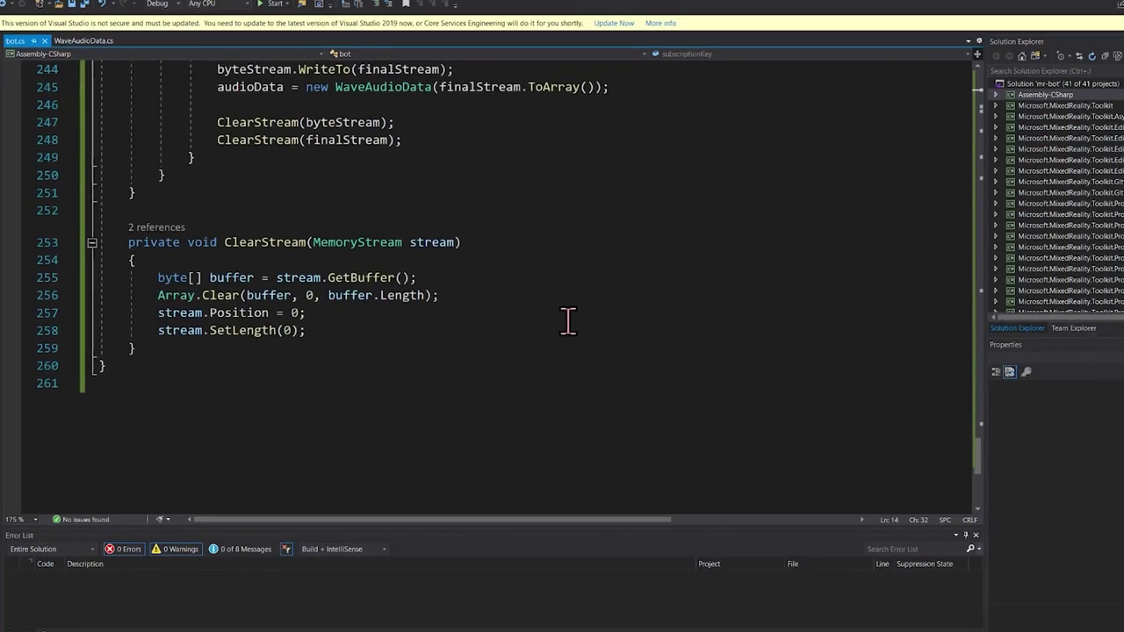
Switch back to Unity, add the bot script as a component of the Microphone object and collapse all its components.
{"action": "left_click", "coordinate": [791, 192]}
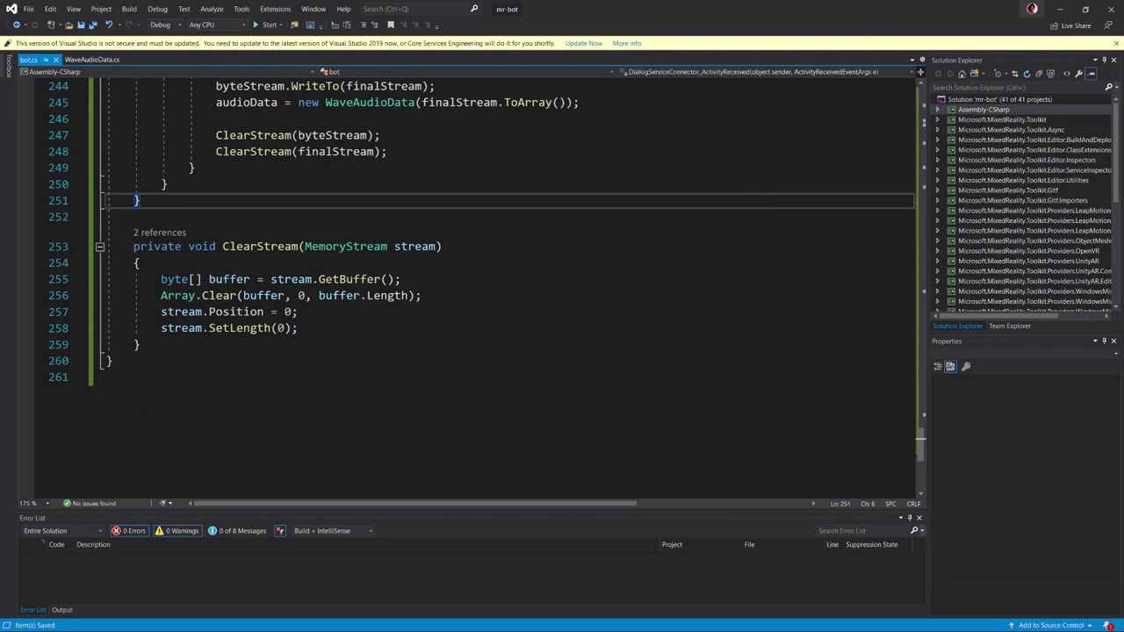
{"action": "left_click", "coordinate": [1060, 9]}
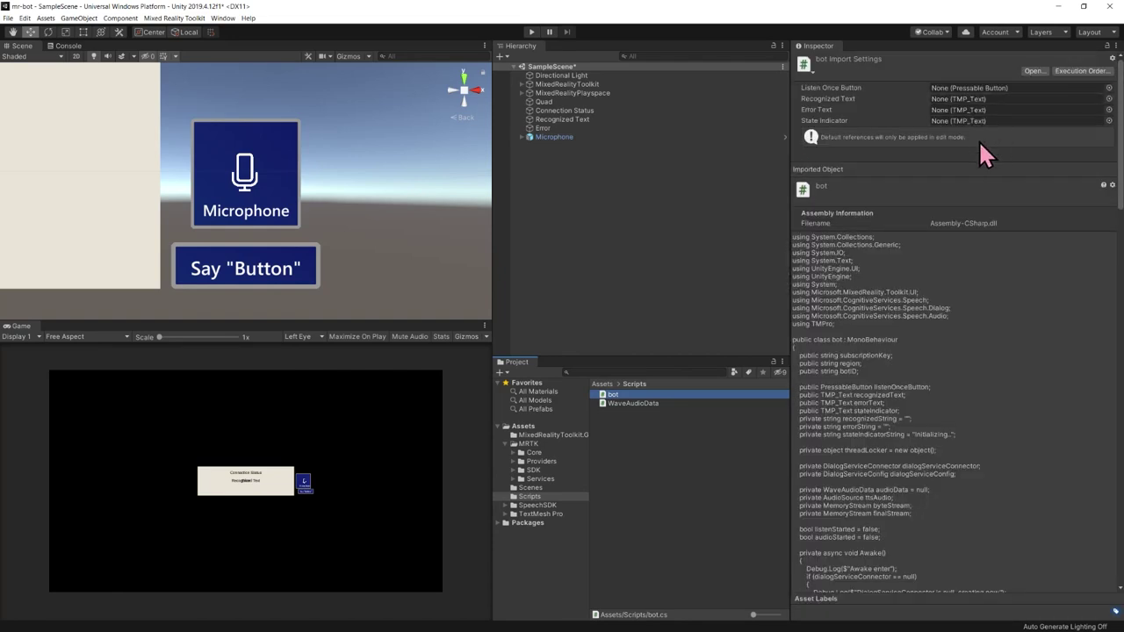
{"action": "left_click", "coordinate": [544, 137]}
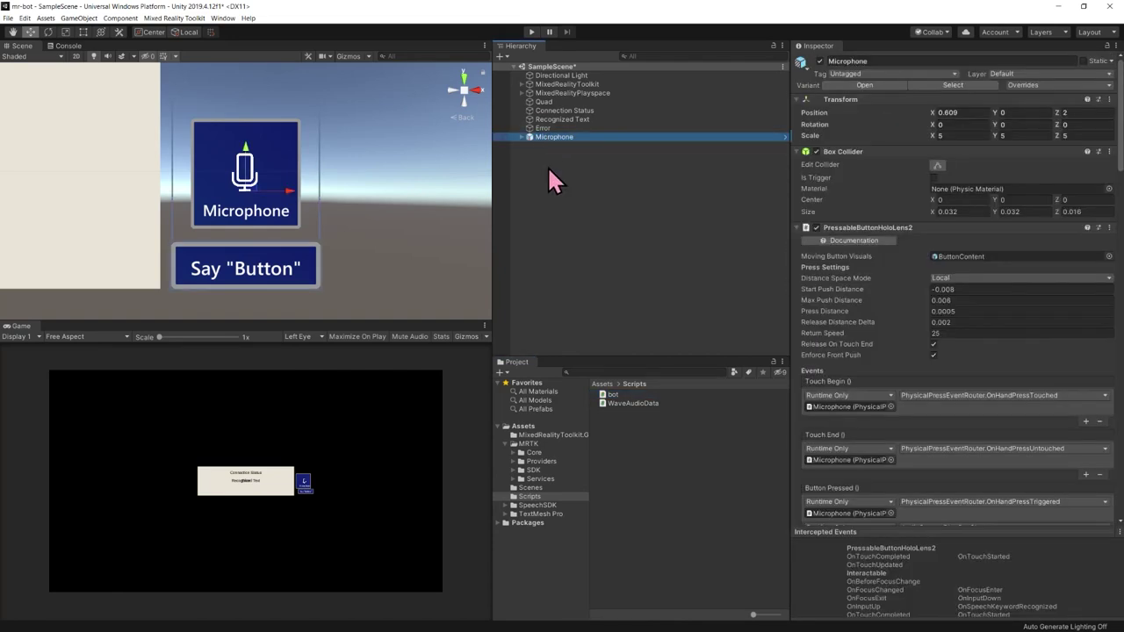
{"action": "left_click", "coordinate": [1115, 46]}
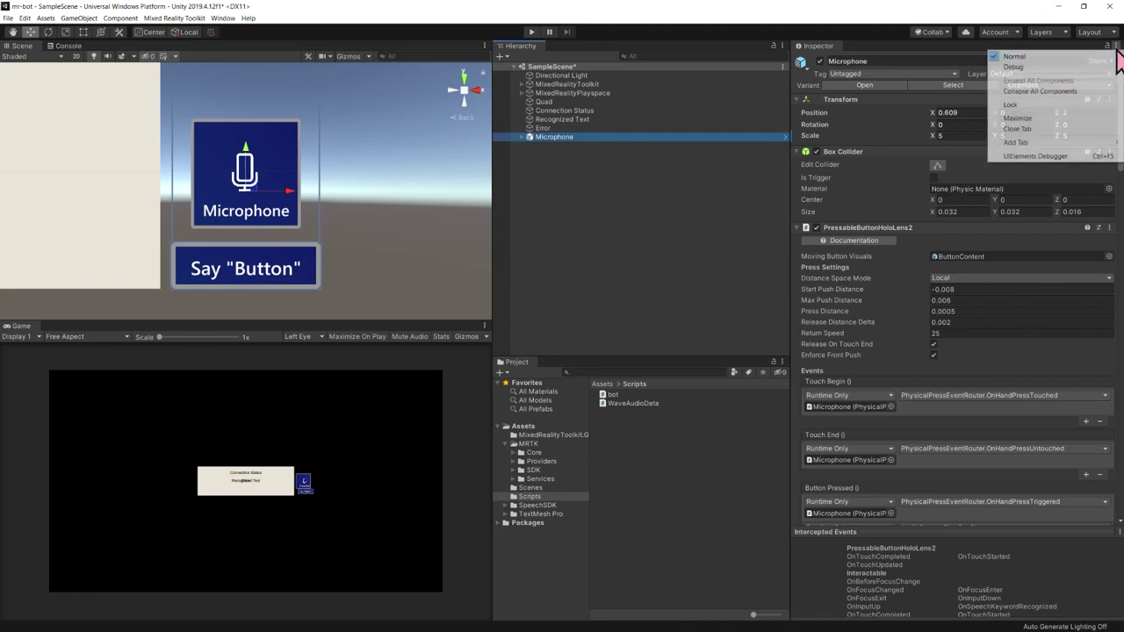
{"action": "left_click", "coordinate": [1039, 95]}
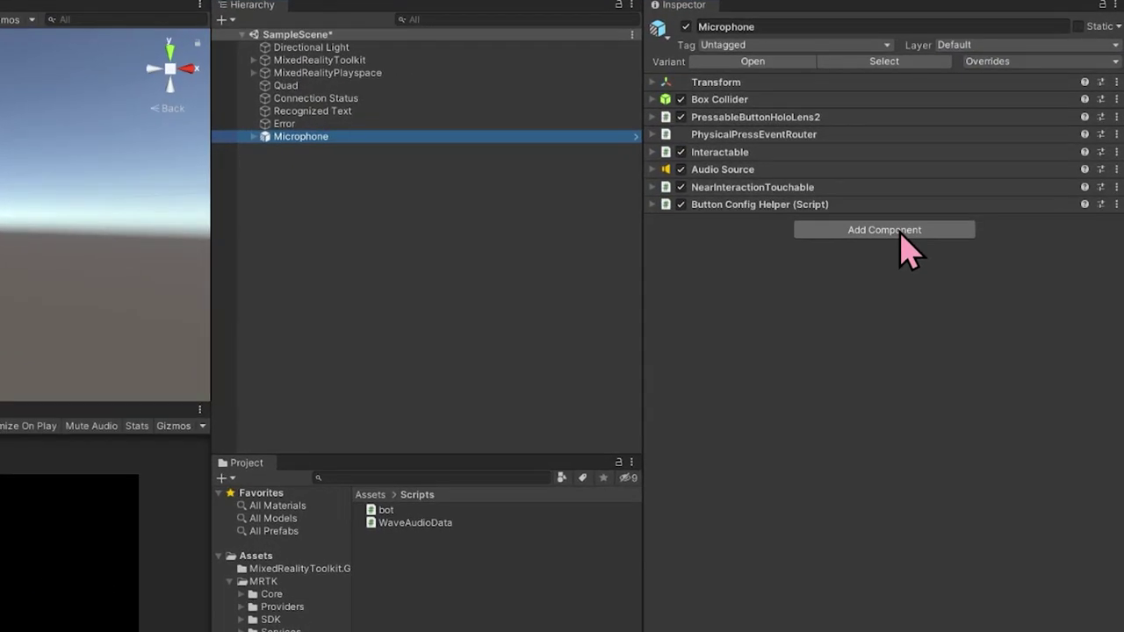
{"action": "left_click", "coordinate": [949, 204]}
{"action": "left_click", "coordinate": [862, 285]}
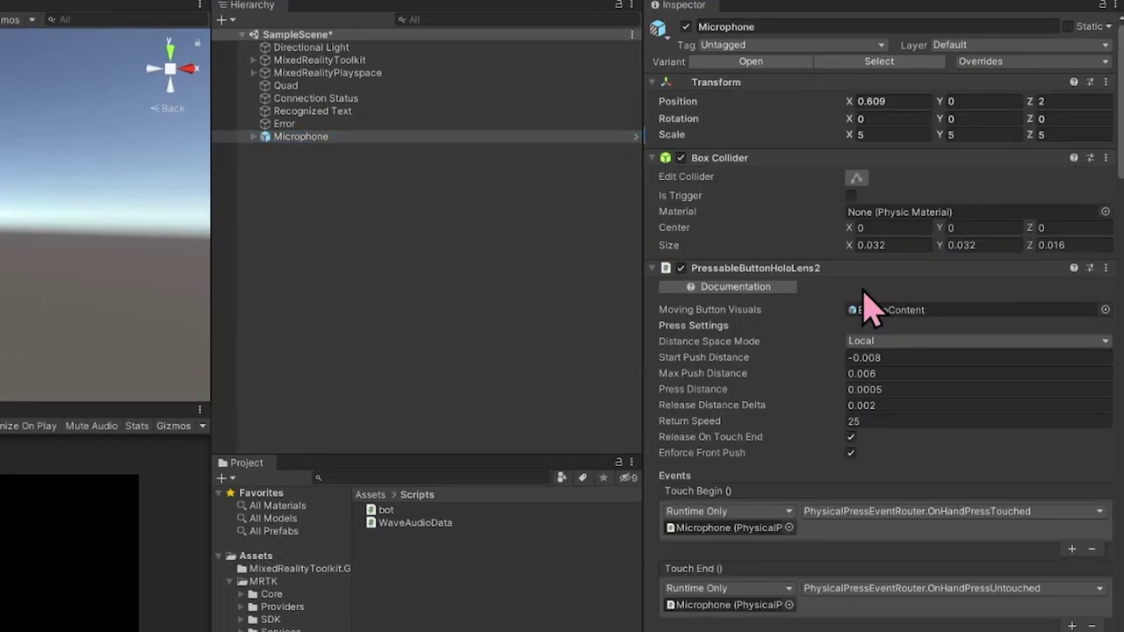
{"action": "scroll", "coordinate": [878, 264], "scroll_direction": "down", "scroll_amount": 15}
{"action": "scroll", "coordinate": [777, 253], "scroll_direction": "down", "scroll_amount": 10}
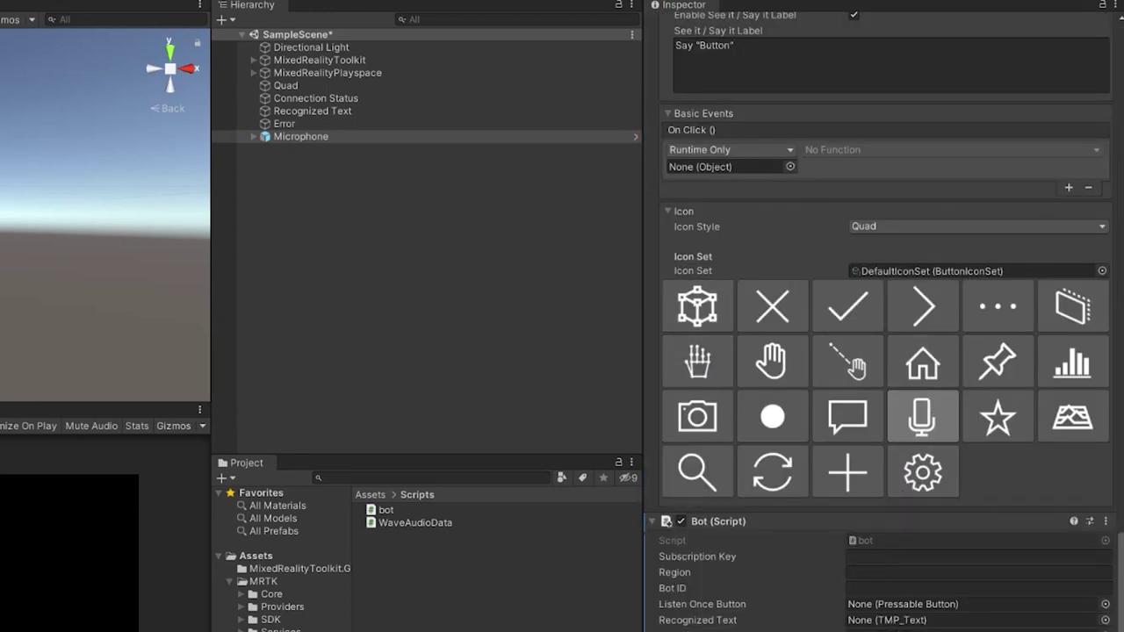
{"action": "left_click", "coordinate": [1104, 5]}
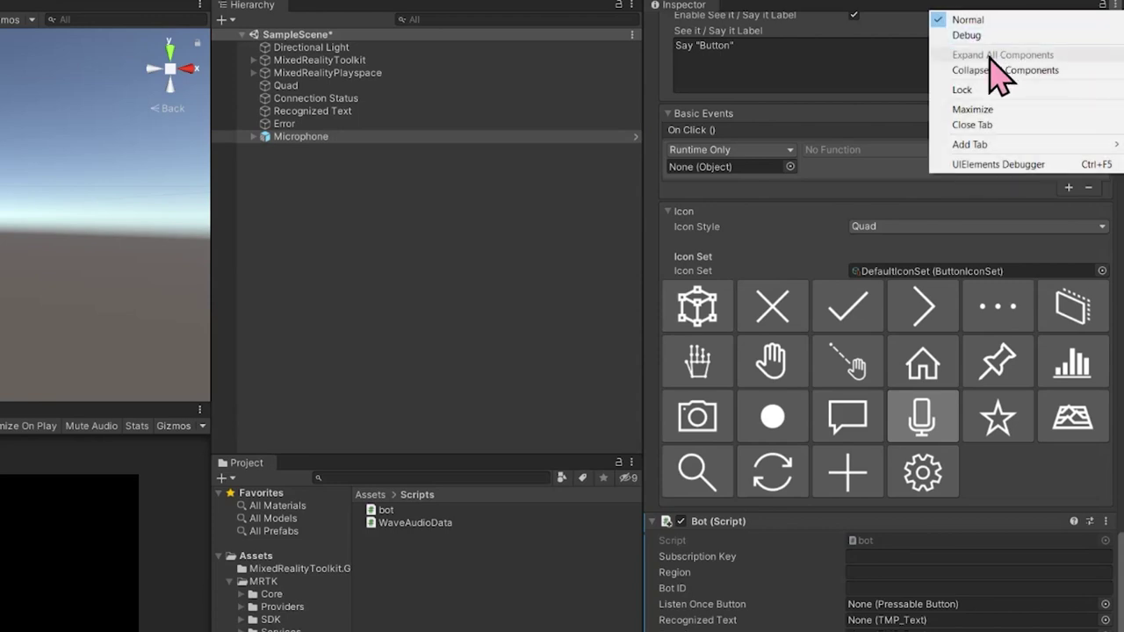
{"action": "left_click", "coordinate": [1001, 70]}
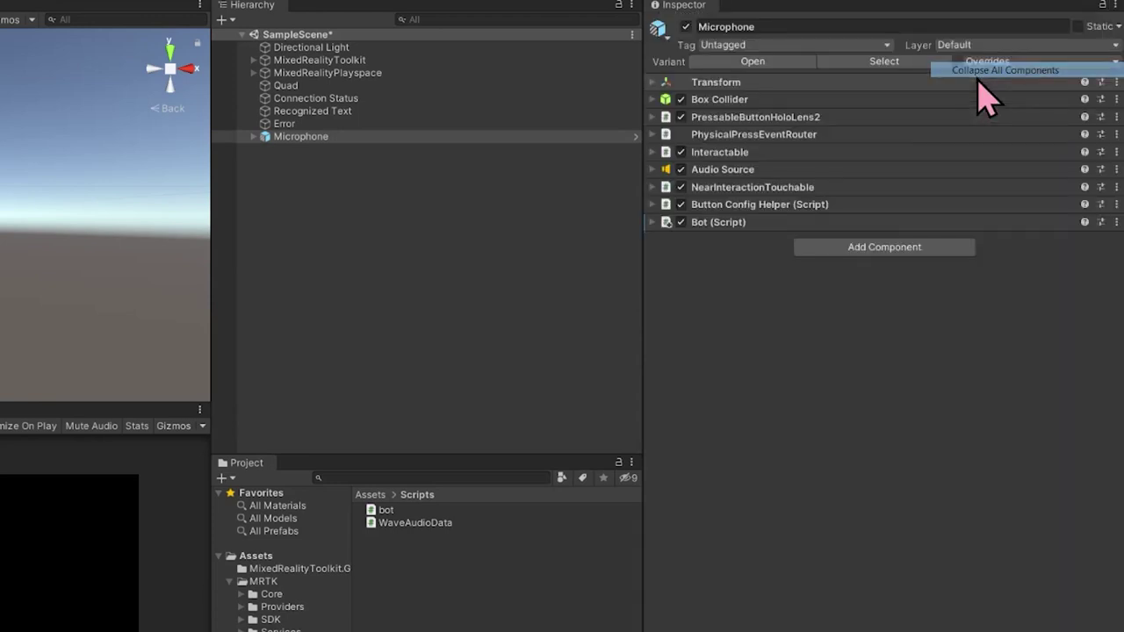
In the Bot component, assign Connection Status to State Indicator, Error to Error Text, Recognized Text to Recognized Text and Microphone to Listen Once Button.
{"action": "left_click", "coordinate": [655, 223]}
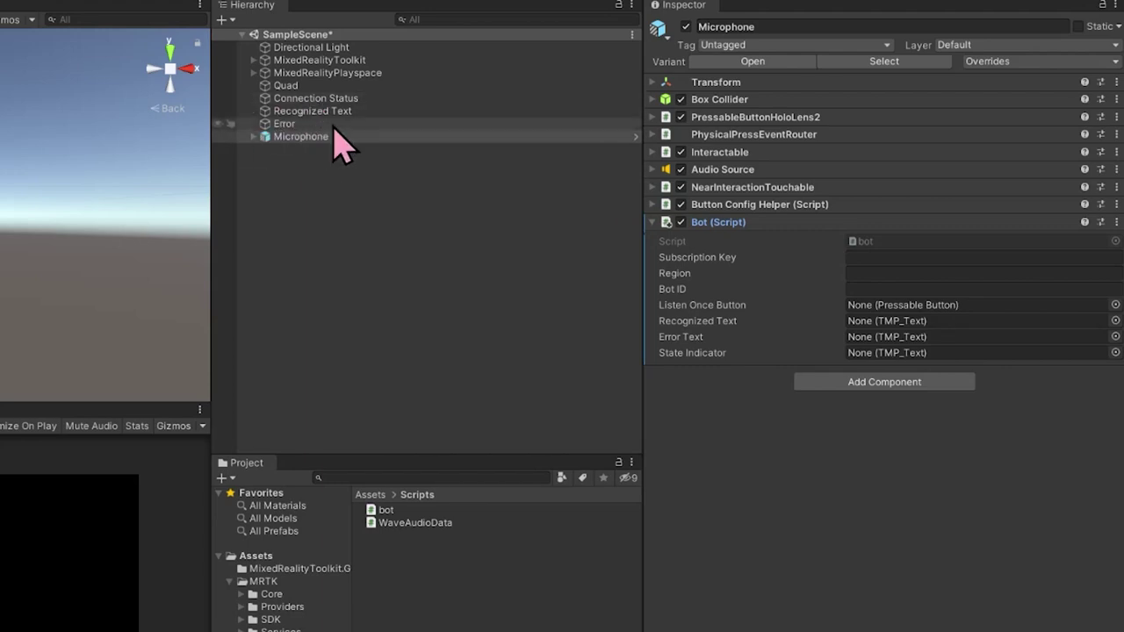
{"action": "left_click_drag", "start_coordinate": [332, 100], "coordinate": [856, 354]}
{"action": "left_click_drag", "start_coordinate": [324, 128], "coordinate": [870, 338]}
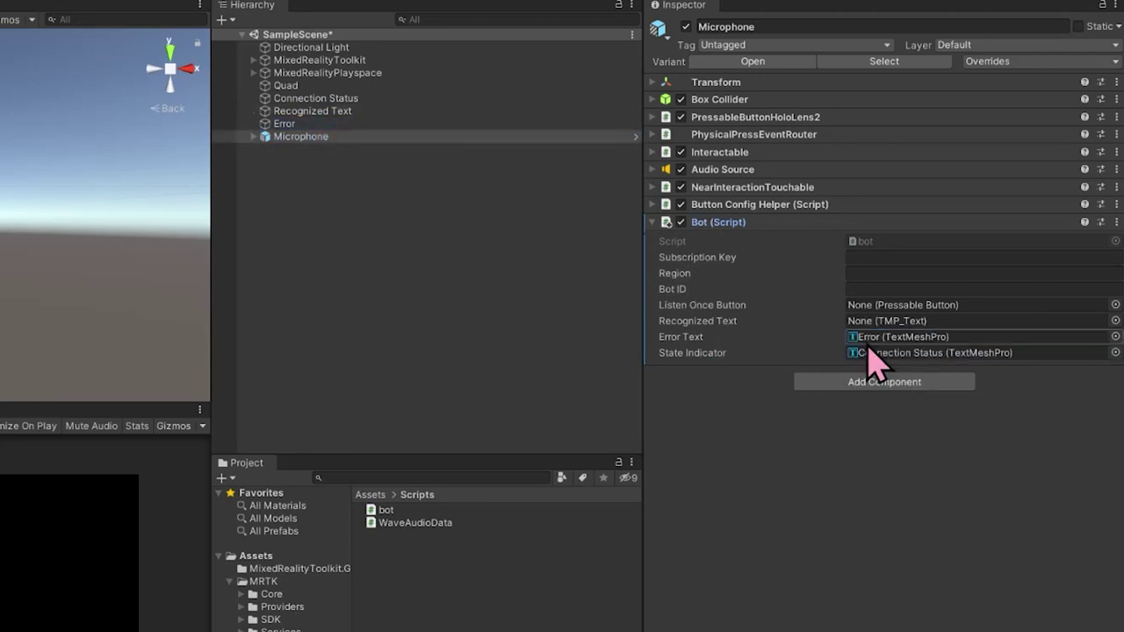
{"action": "left_click_drag", "start_coordinate": [322, 111], "coordinate": [877, 326]}
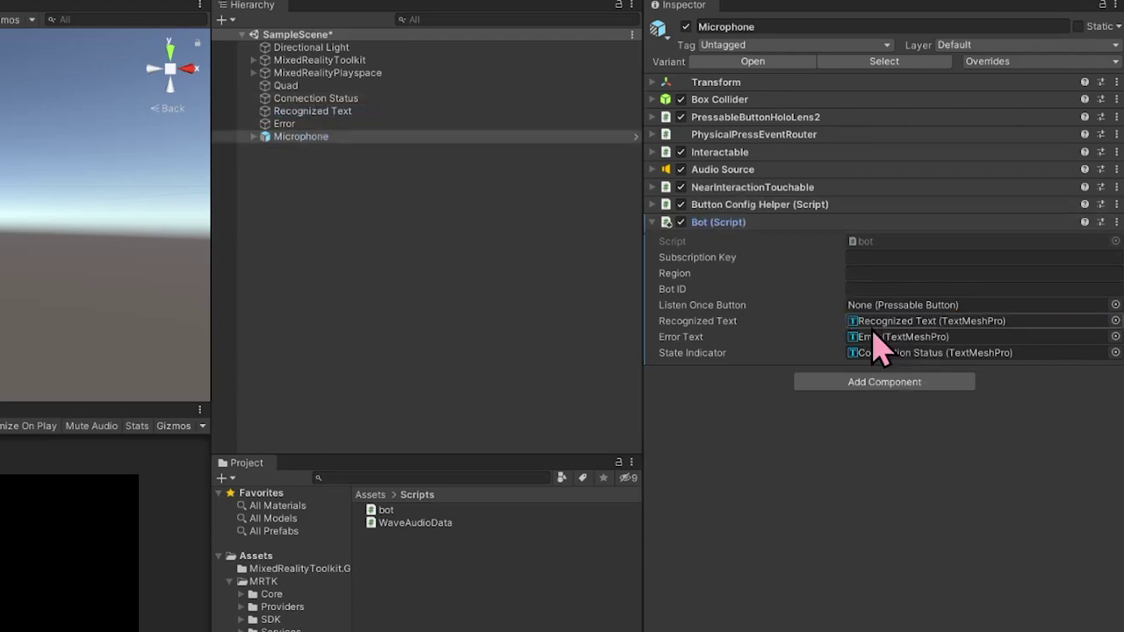
{"action": "left_click_drag", "start_coordinate": [326, 141], "coordinate": [880, 305]}
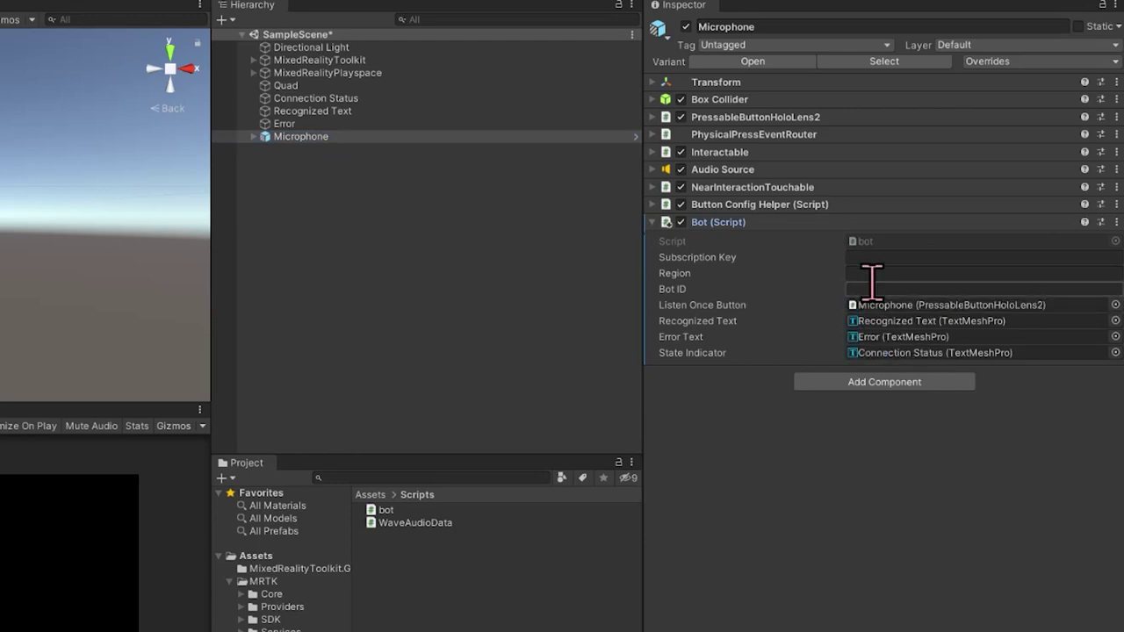
Set the Bot component's Region to westus2 and paste Key 1 from the Azure Speech resource's Keys and Endpoint page as its Subscription Key.
{"action": "left_click", "coordinate": [874, 273]}
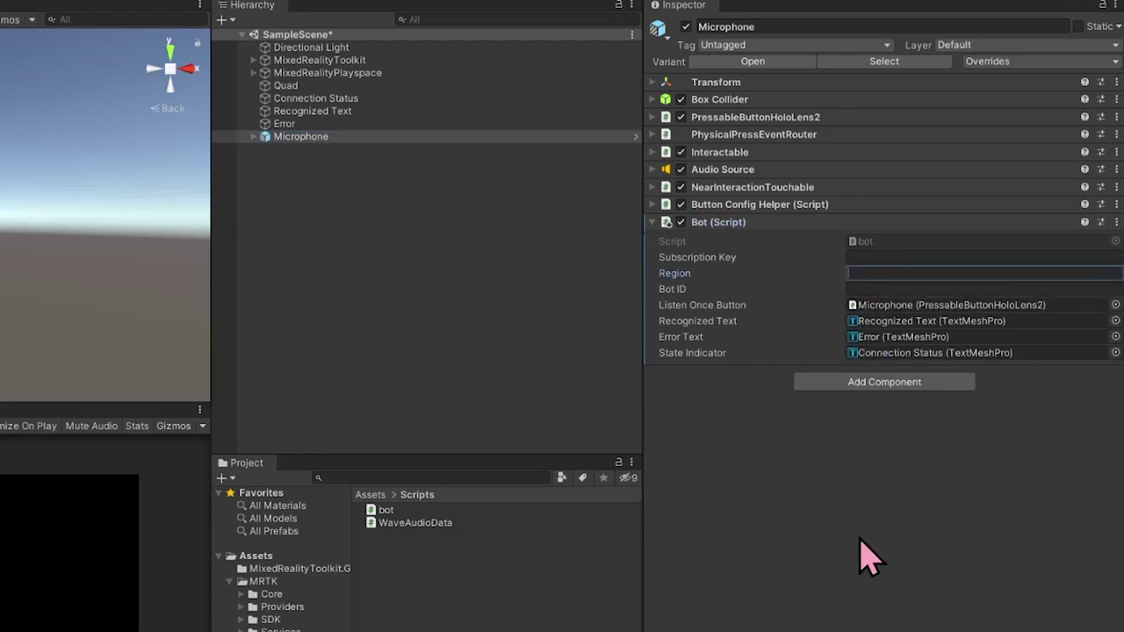
{"action": "type", "text": "westus2"}
{"action": "left_click", "coordinate": [841, 474]}
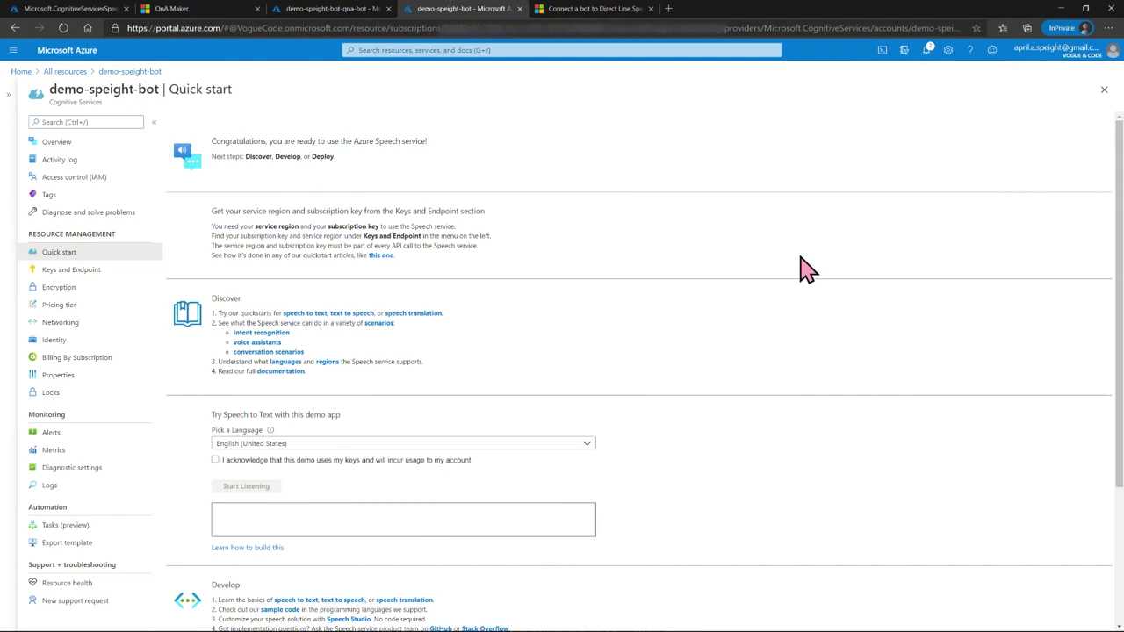
{"action": "left_click", "coordinate": [97, 281]}
{"action": "left_click", "coordinate": [548, 255]}
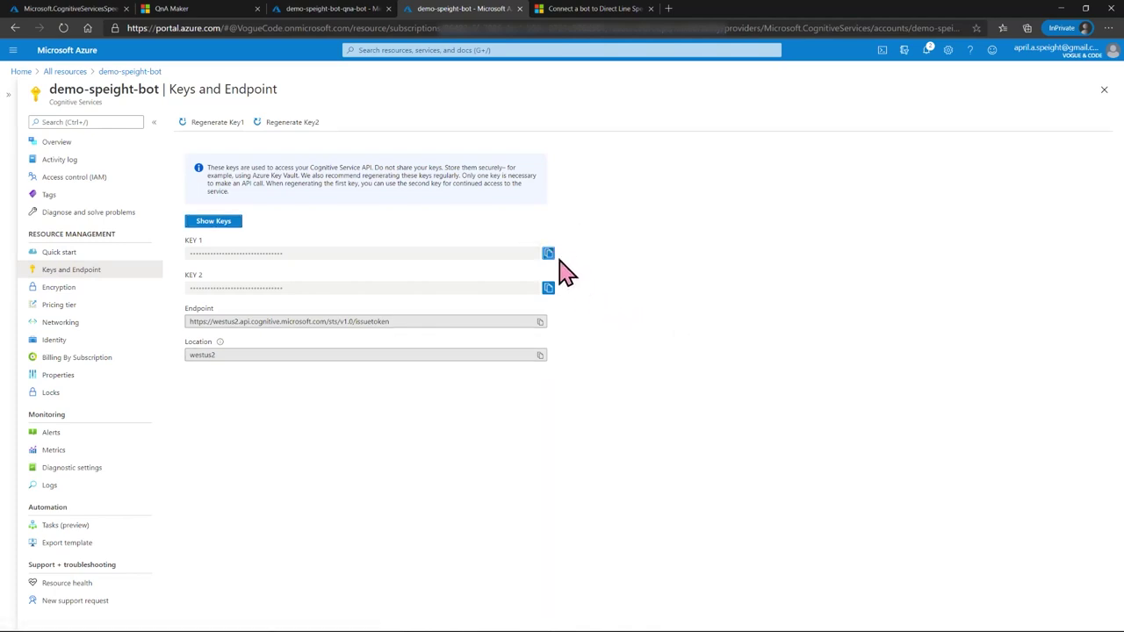
{"action": "left_click", "coordinate": [1062, 8]}
{"action": "left_click", "coordinate": [987, 221]}
{"action": "key", "text": "ctrl+v"}
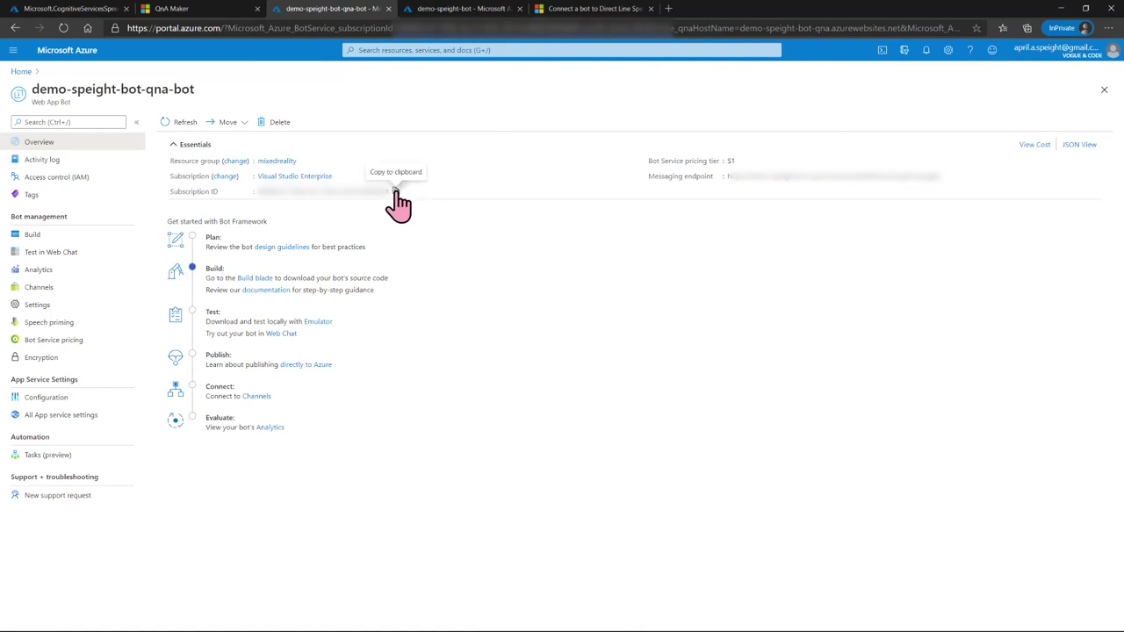
Copy the subscription ID from the Azure Web App Bot overview into the Bot component's Bot ID and save the scene.
{"action": "left_click", "coordinate": [395, 192]}
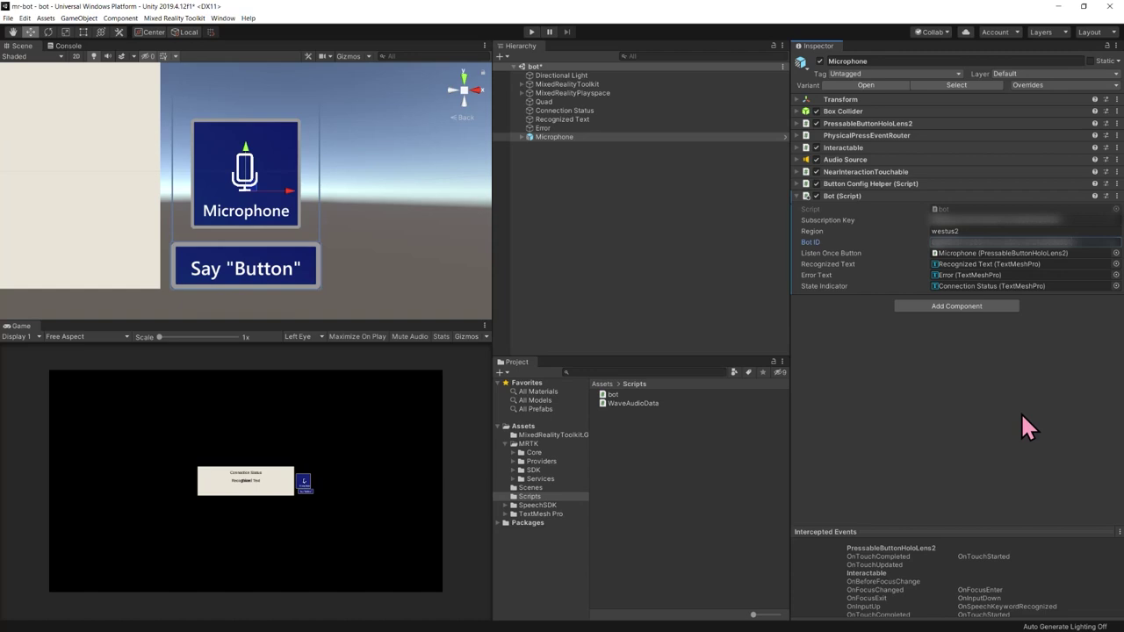
{"action": "left_click", "coordinate": [1000, 392]}
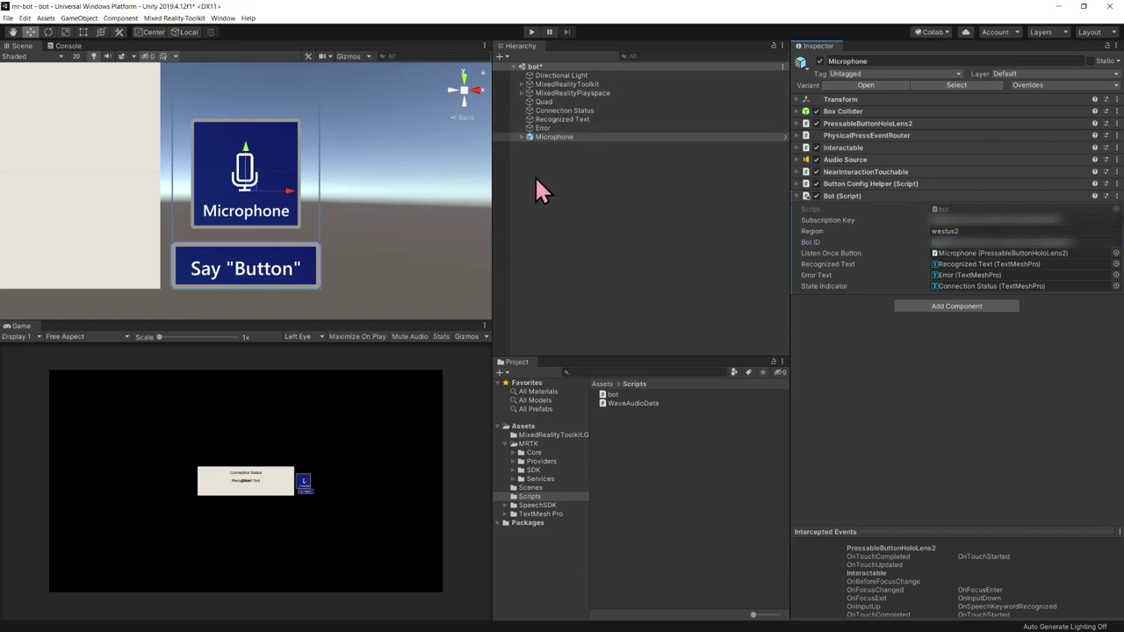
{"action": "key", "text": "ctrl+s"}
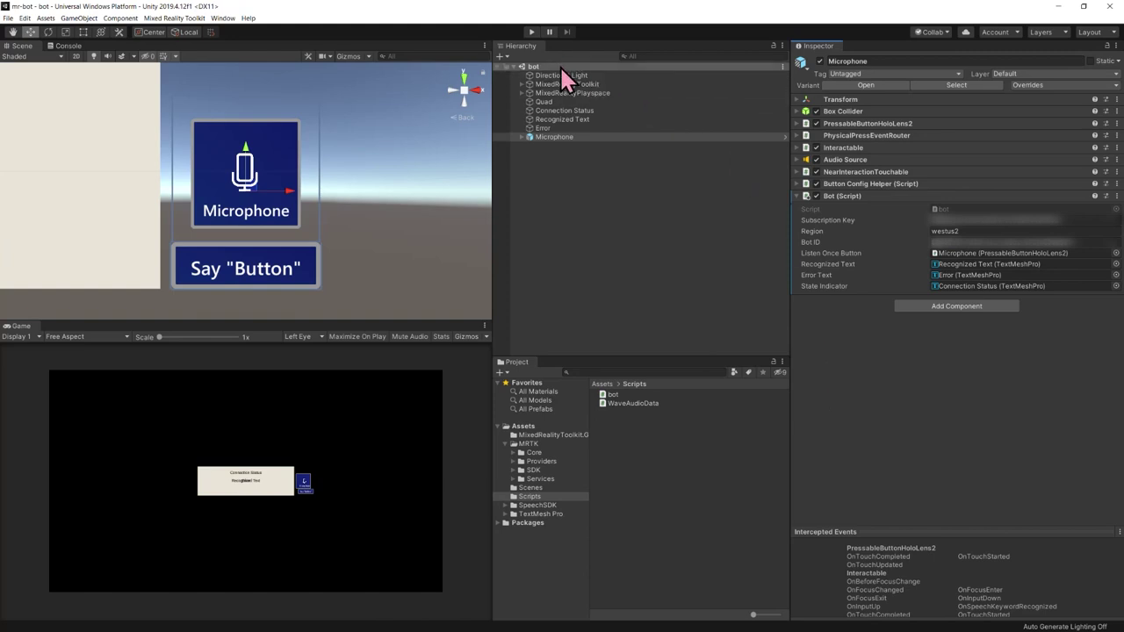
Add the open bot scene to the scenes in the Build Settings.
{"action": "left_click", "coordinate": [9, 17]}
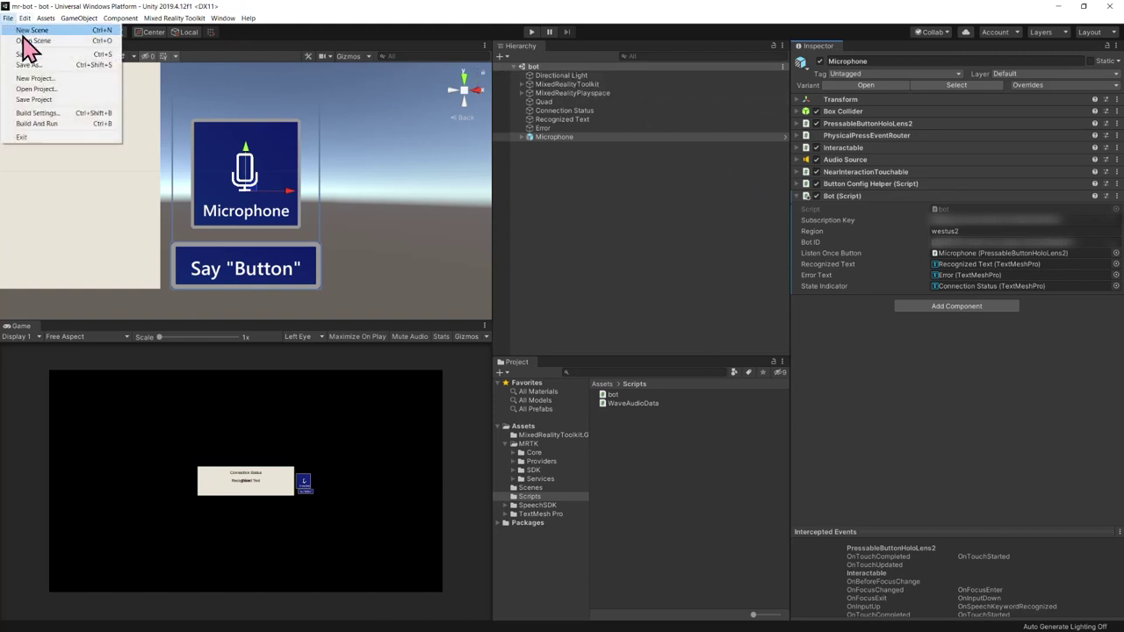
{"action": "left_click", "coordinate": [43, 113]}
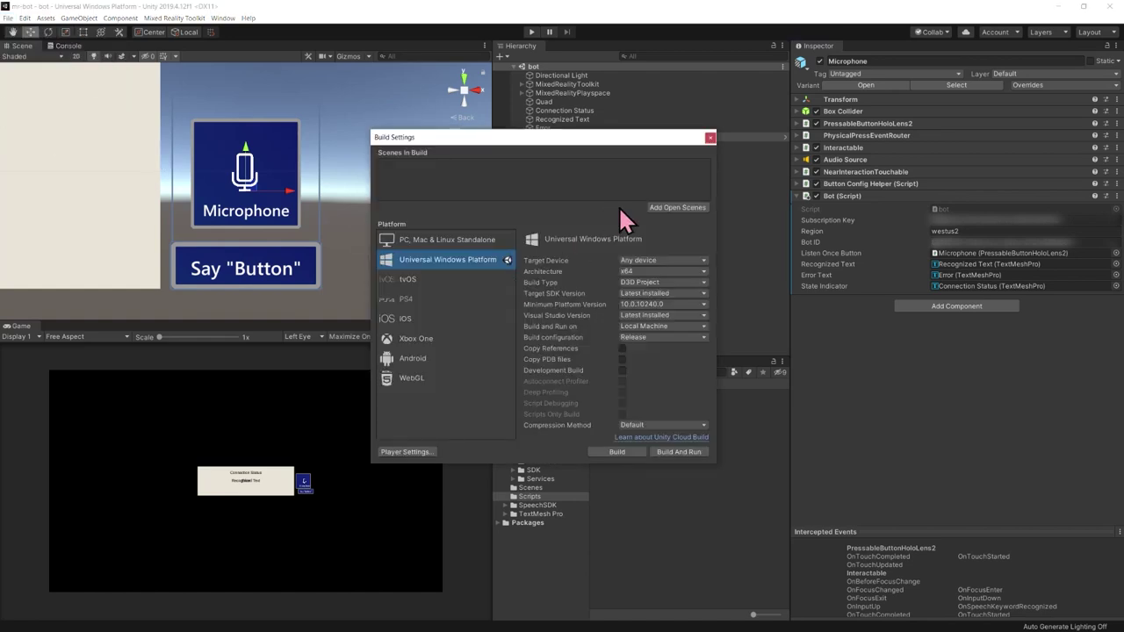
{"action": "left_click", "coordinate": [691, 207]}
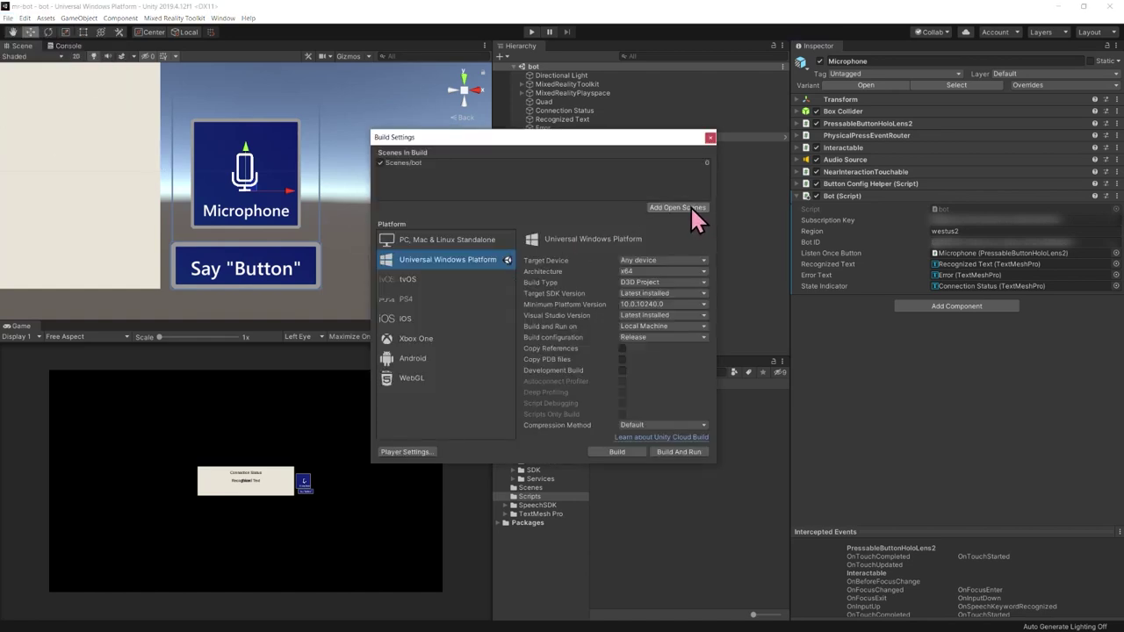
{"action": "left_click", "coordinate": [710, 139]}
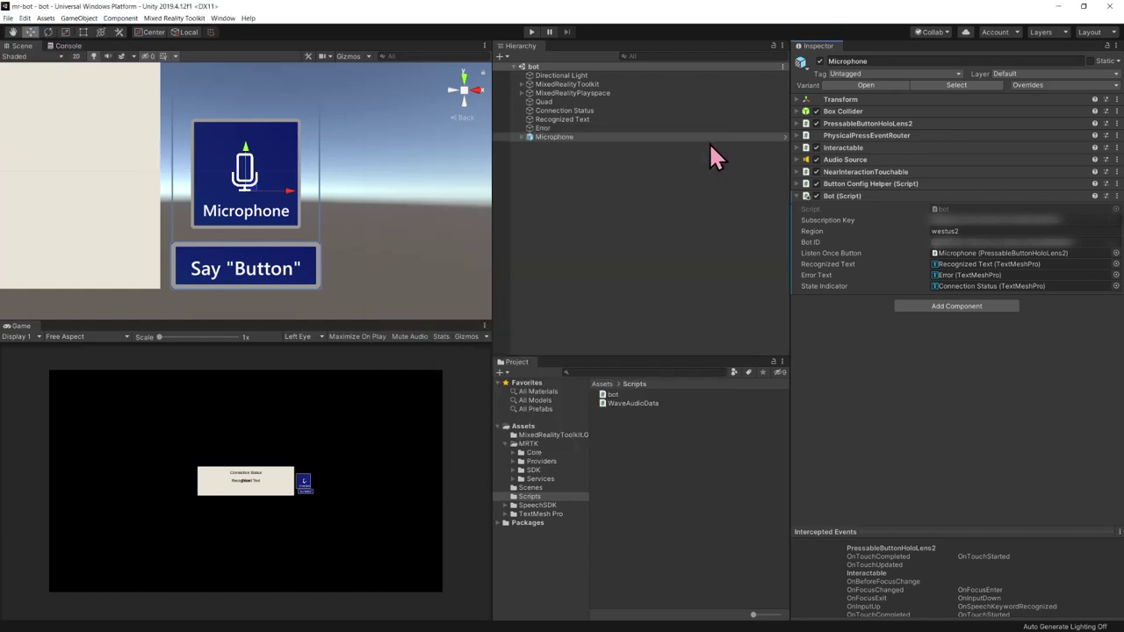
Widen the Scene and Game views, frame the Quad in the scene and enlarge the Game view vertically.
{"action": "left_click_drag", "start_coordinate": [787, 215], "coordinate": [867, 212]}
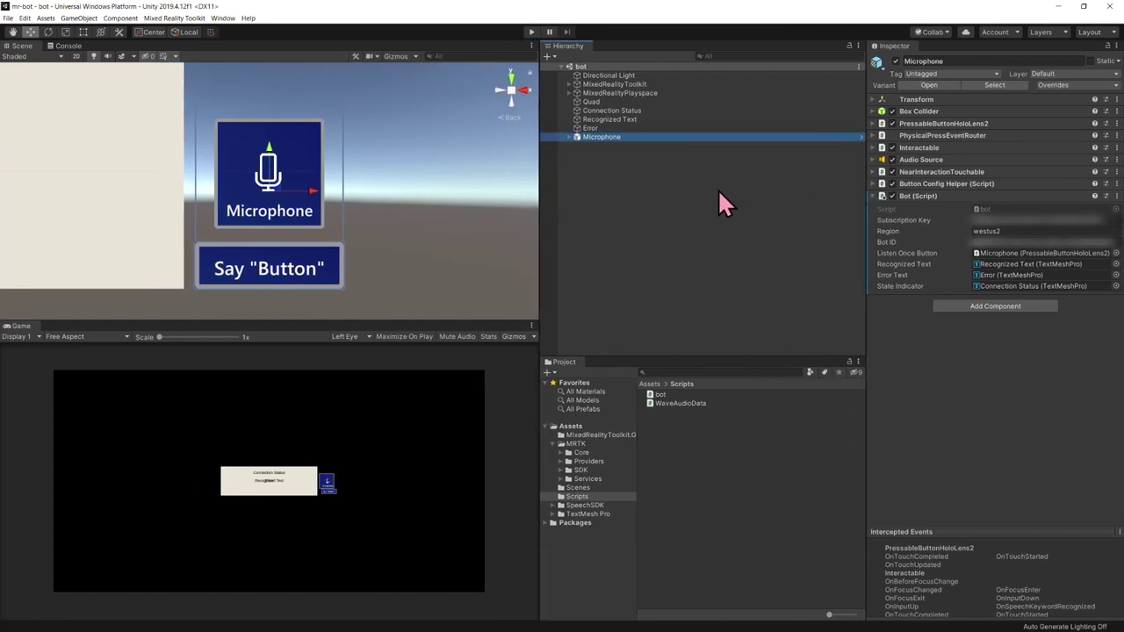
{"action": "left_click_drag", "start_coordinate": [533, 221], "coordinate": [653, 215]}
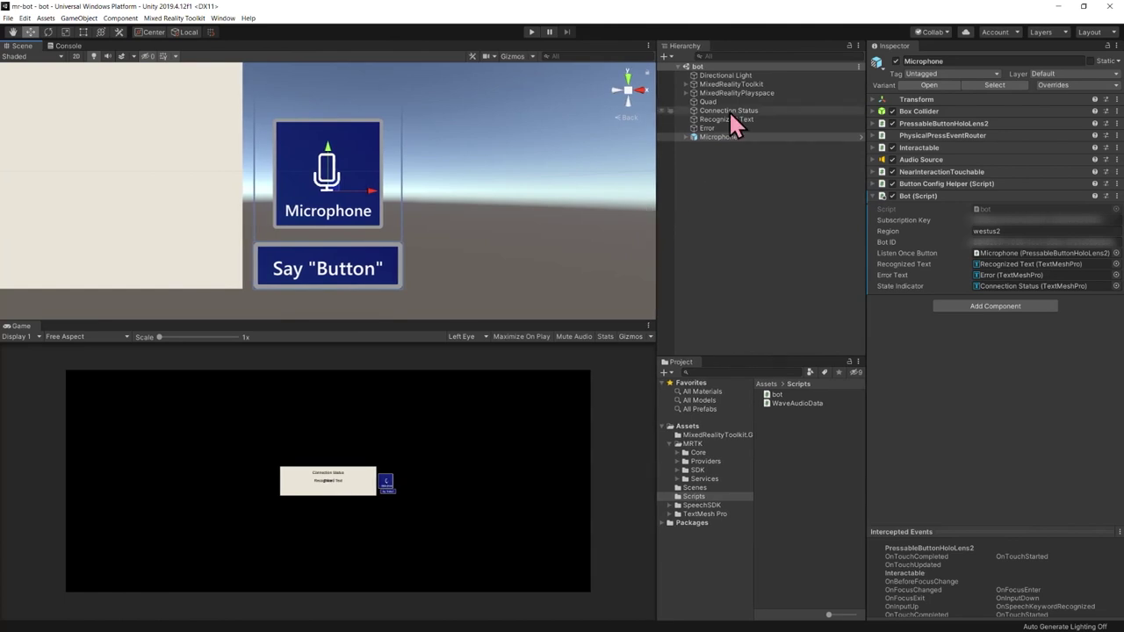
{"action": "left_click", "coordinate": [718, 103]}
{"action": "key", "text": "f"}
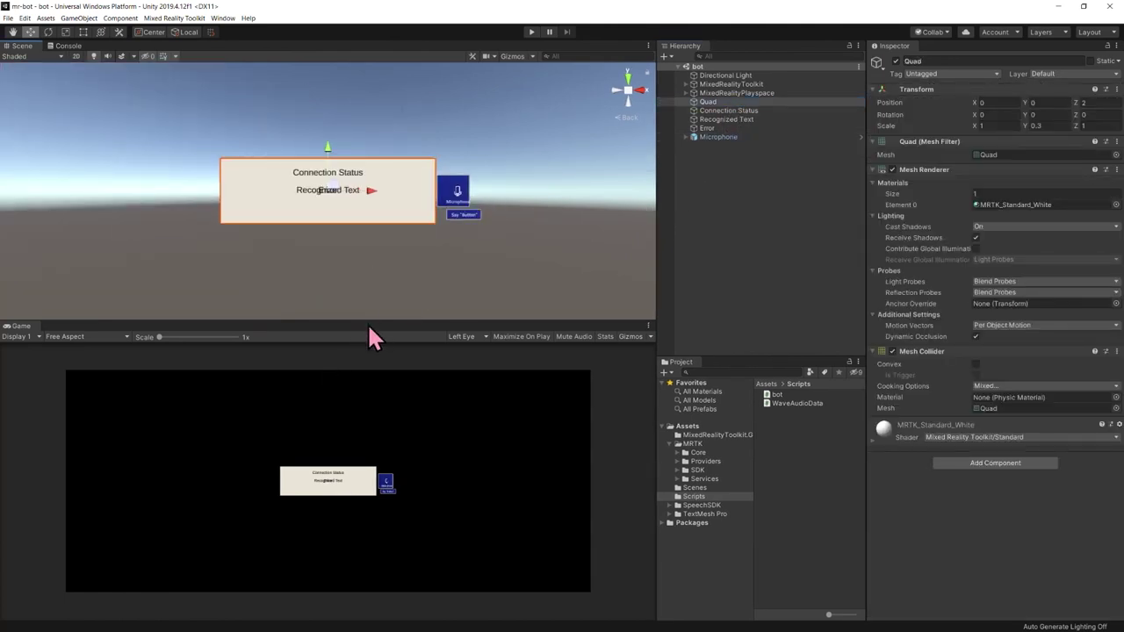
{"action": "left_click_drag", "start_coordinate": [366, 320], "coordinate": [388, 143]}
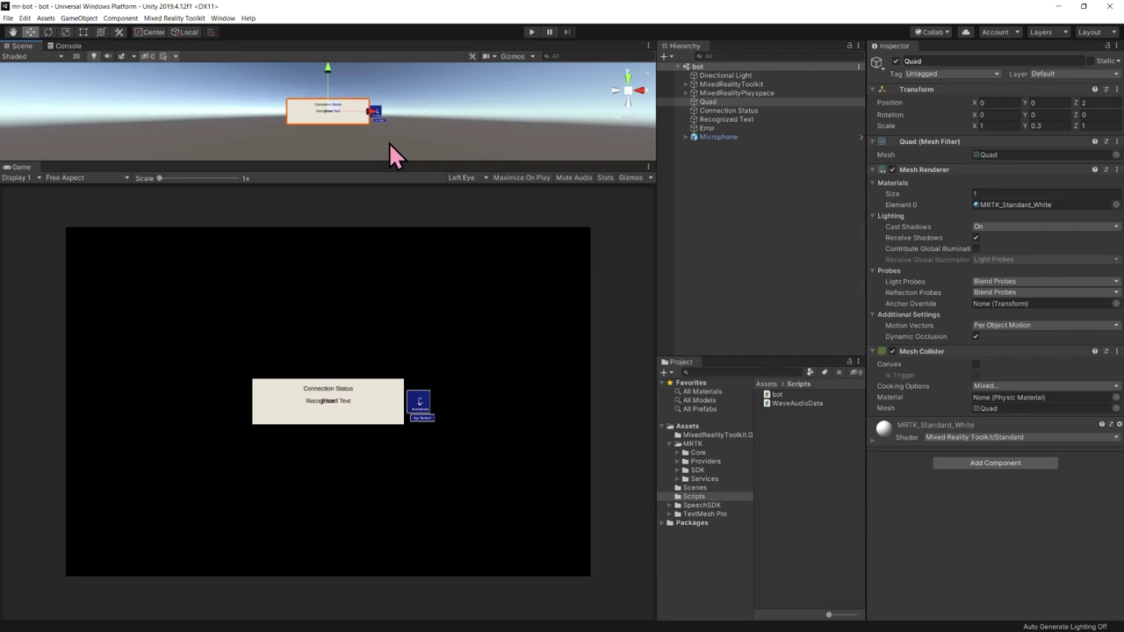
Run the scene and activate the Microphone button with the simulated hand to ask "Where are the great pyramids located?".
{"action": "left_click", "coordinate": [531, 30]}
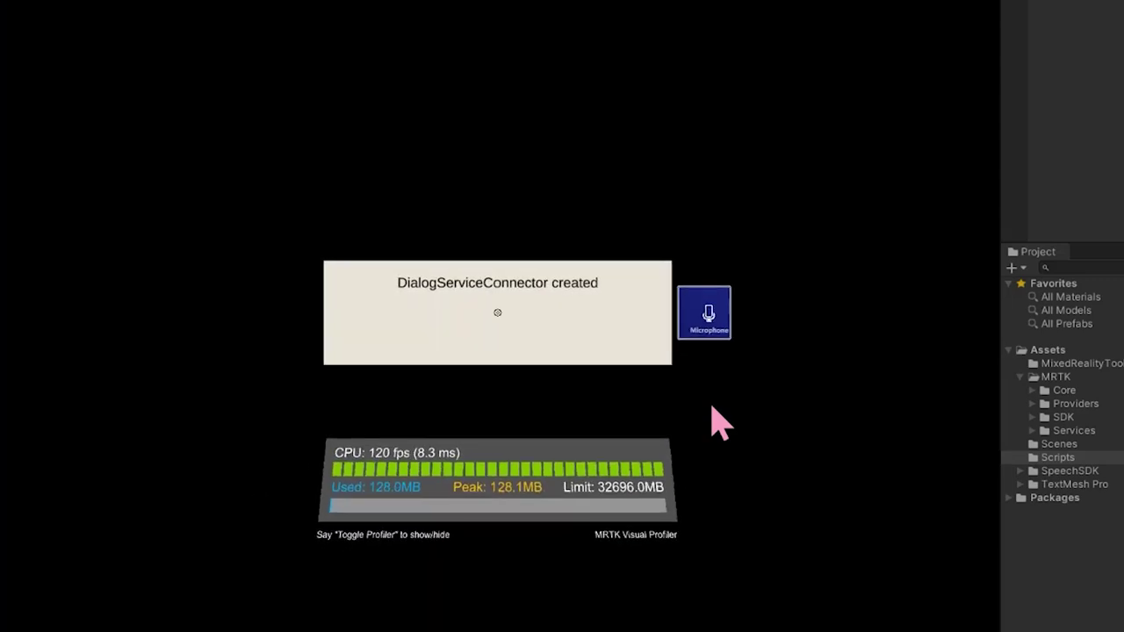
{"action": "key", "text": "space"}
{"action": "scroll", "coordinate": [715, 332], "scroll_direction": "up", "scroll_amount": 5}
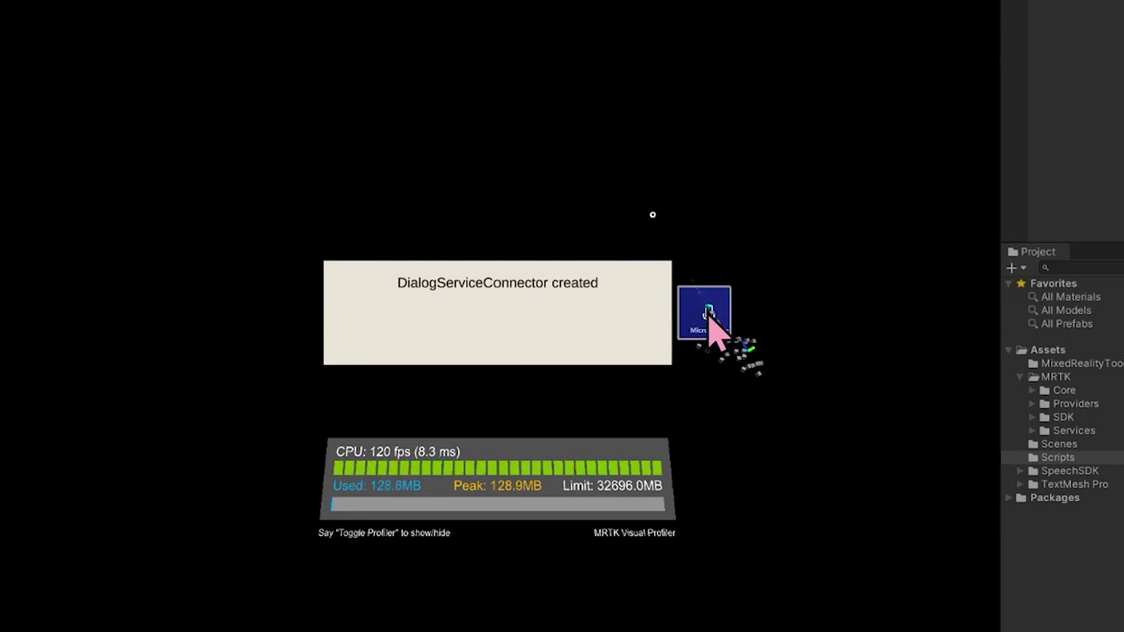
{"action": "scroll", "coordinate": [709, 314], "scroll_direction": "up", "scroll_amount": 3}
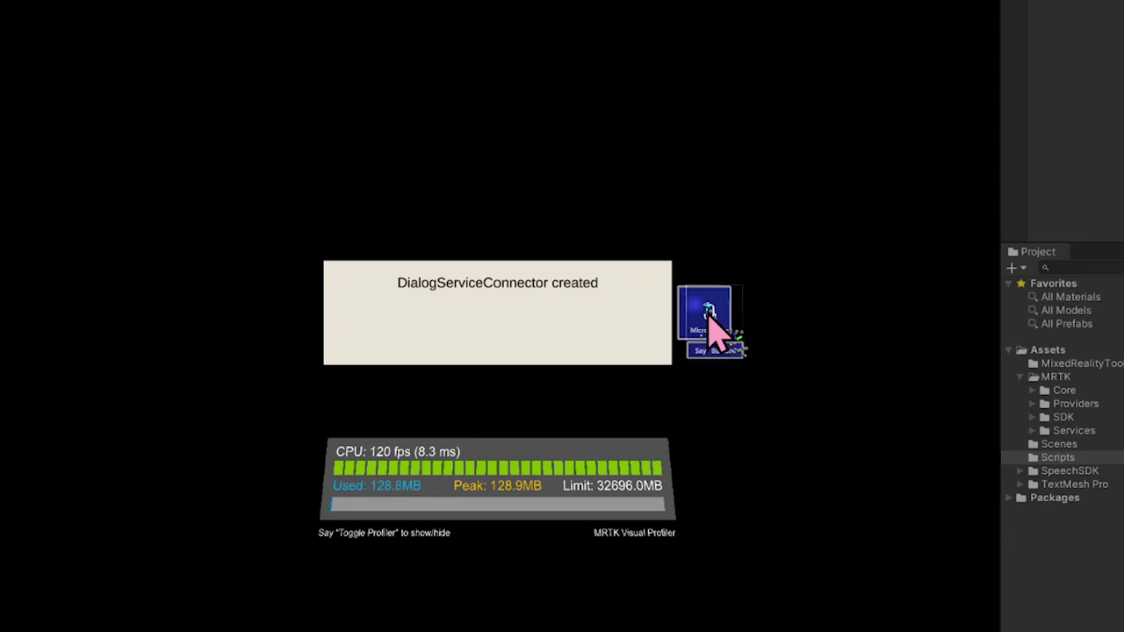
{"action": "scroll", "coordinate": [708, 317], "scroll_direction": "up", "scroll_amount": 2}
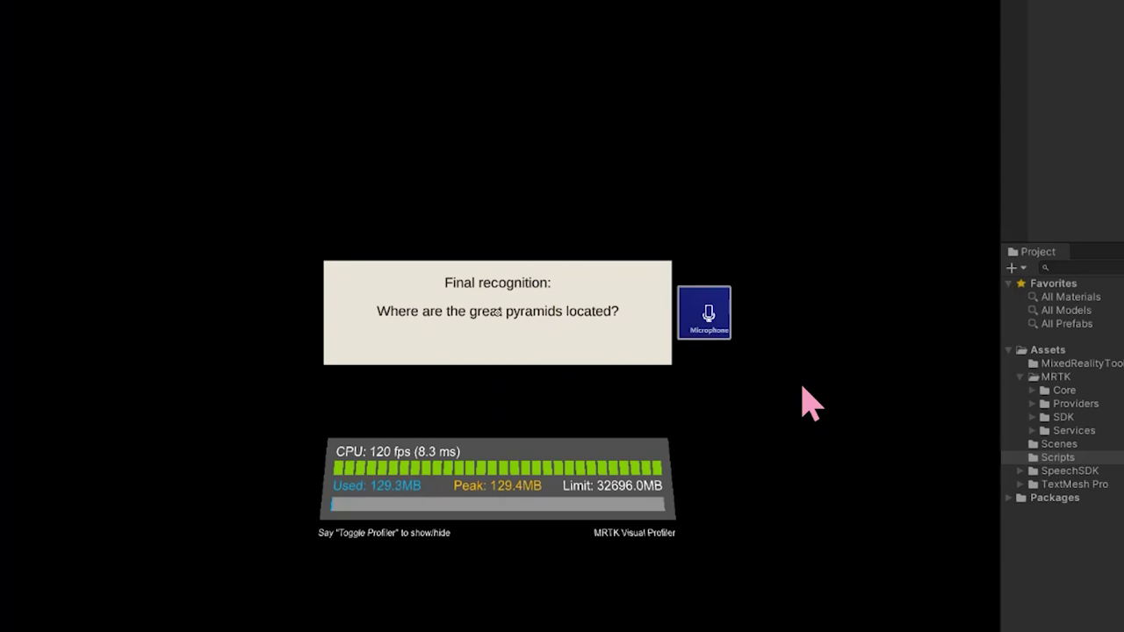
Activate the Microphone button again with the simulated hand and ask the bot about the creation of the Great pyramids.
{"action": "key", "text": "space"}
{"action": "scroll", "coordinate": [703, 347], "scroll_direction": "up", "scroll_amount": 5}
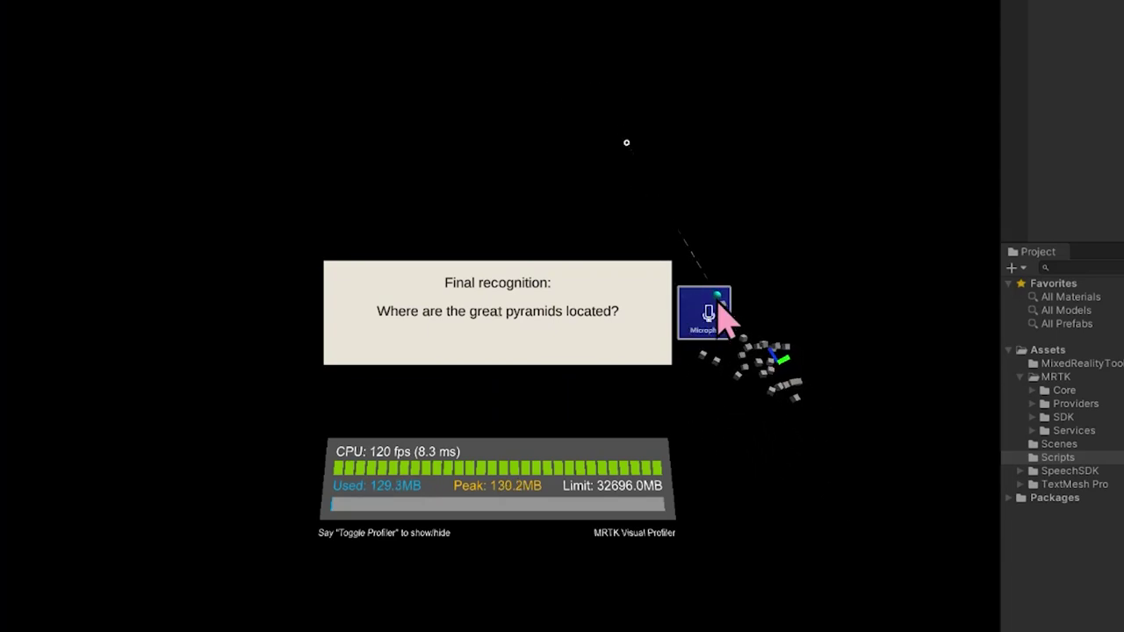
{"action": "scroll", "coordinate": [719, 312], "scroll_direction": "up", "scroll_amount": 5}
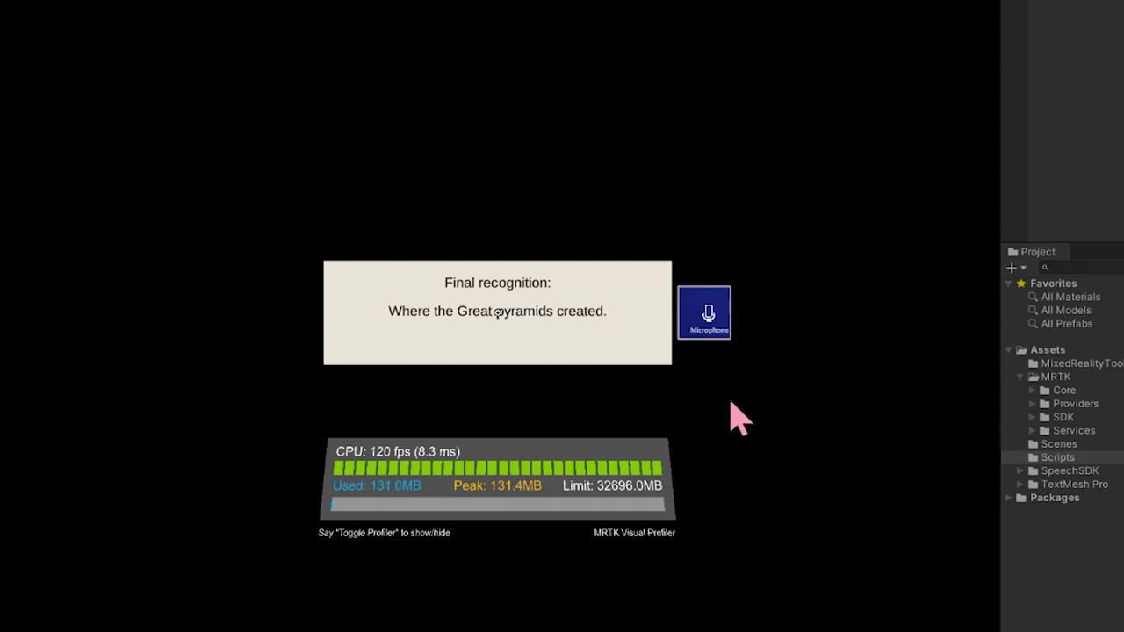
Activate the Microphone button once more with the simulated hand to ask the bot another question.
{"action": "key", "text": "space"}
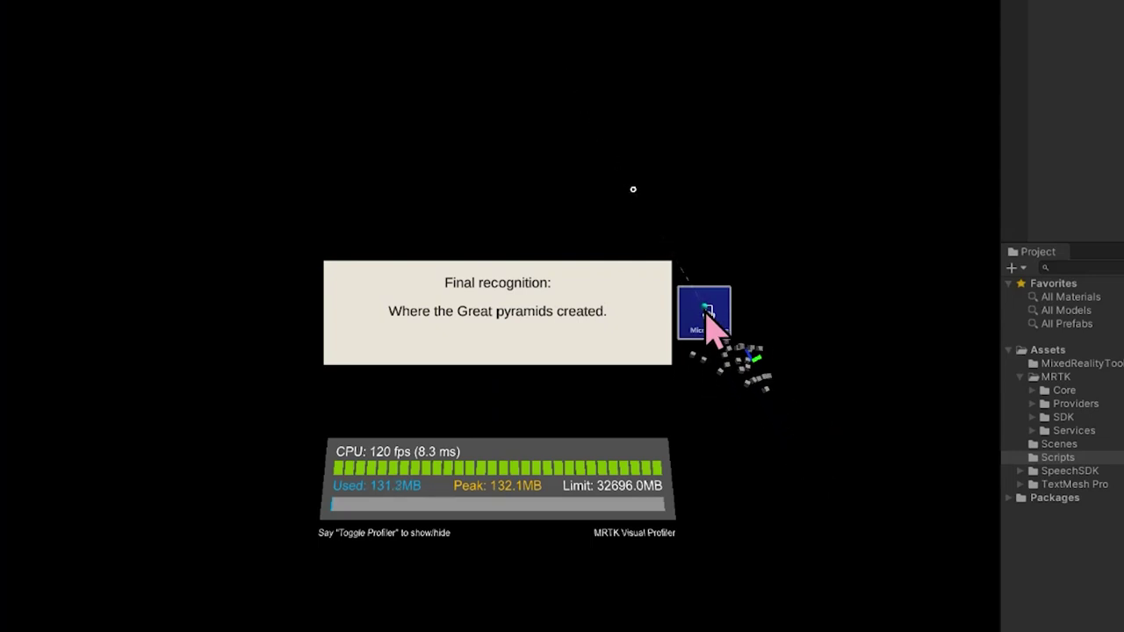
{"action": "left_click", "coordinate": [705, 316]}
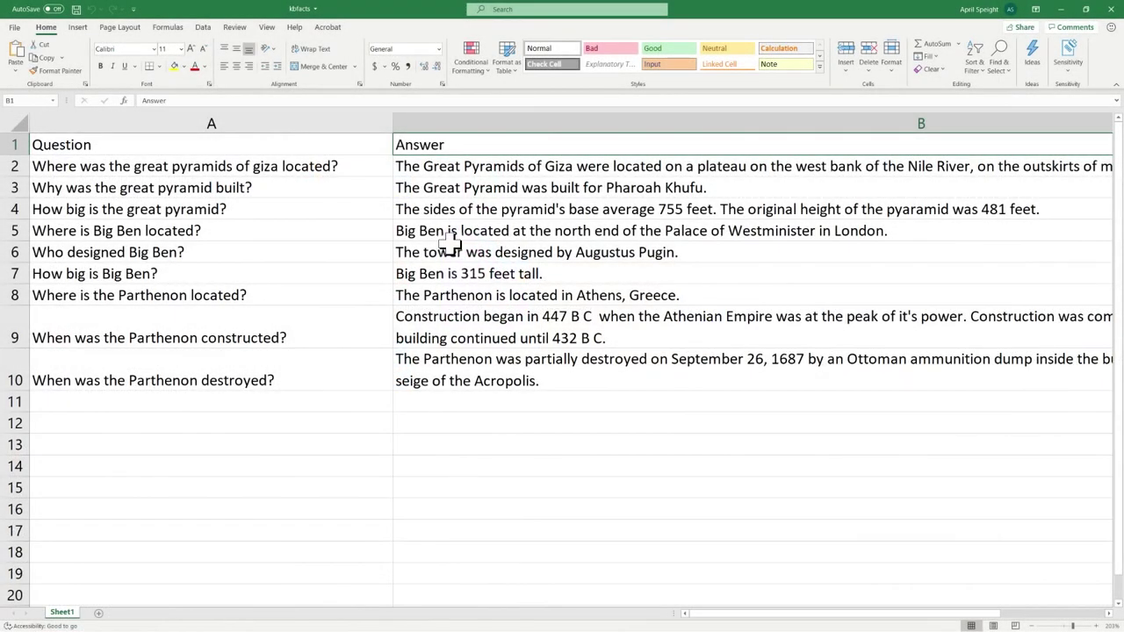
Check the great pyramid size answer in the kbfacts workbook and correct its spelling to "pyramid" in the QnA Maker monument-facts knowledge base.
{"action": "left_click", "coordinate": [917, 211]}
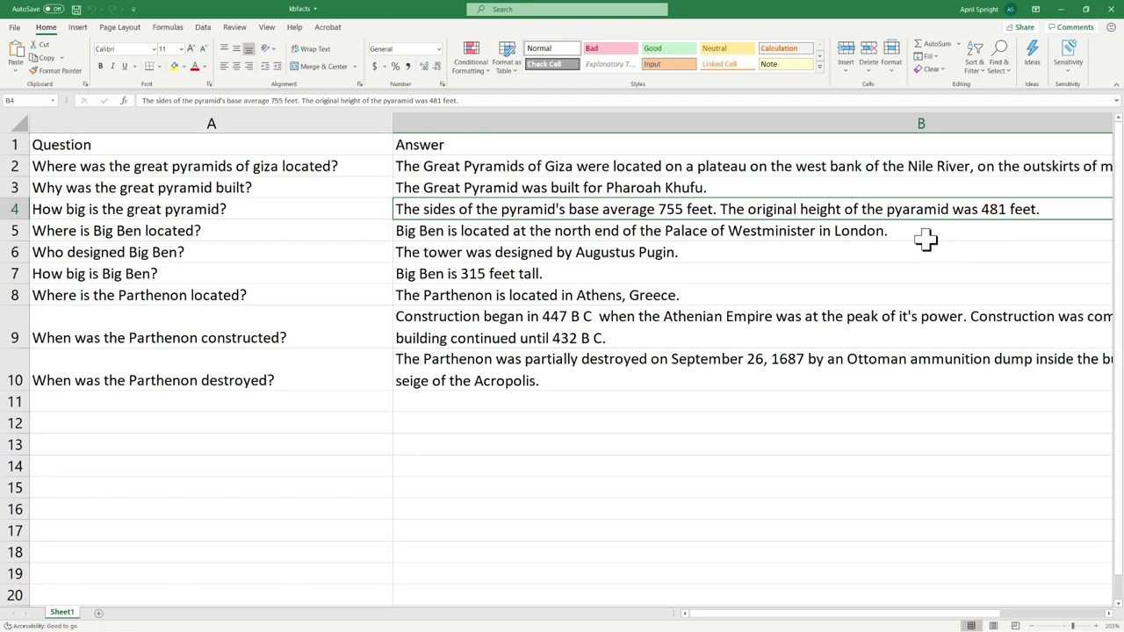
{"action": "left_click", "coordinate": [1061, 9]}
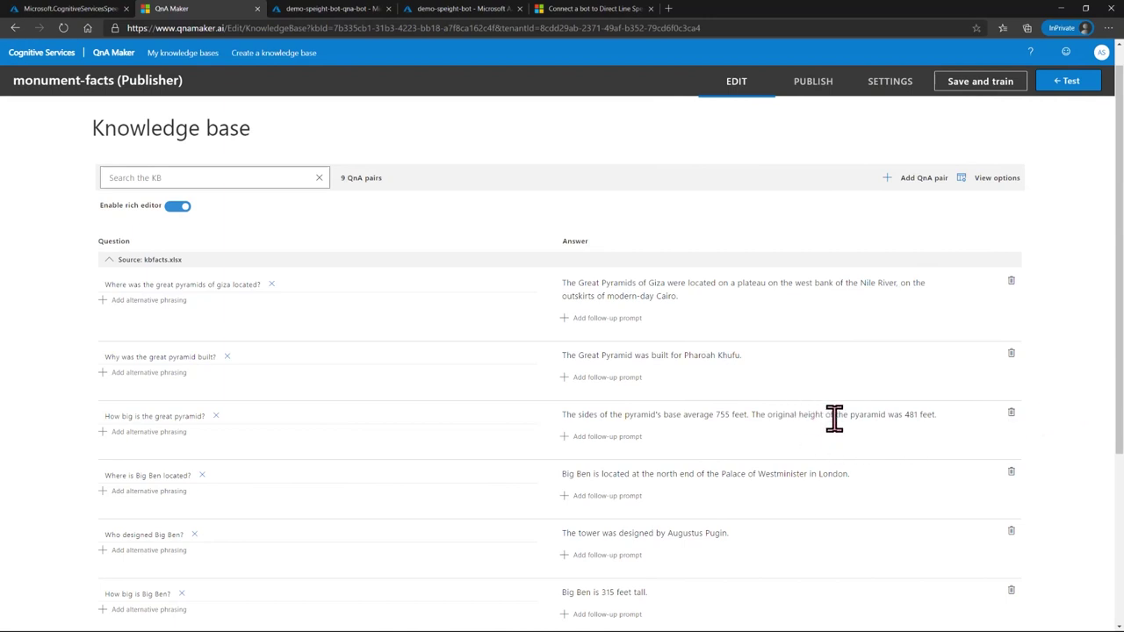
{"action": "left_click", "coordinate": [795, 422]}
{"action": "left_click", "coordinate": [835, 452]}
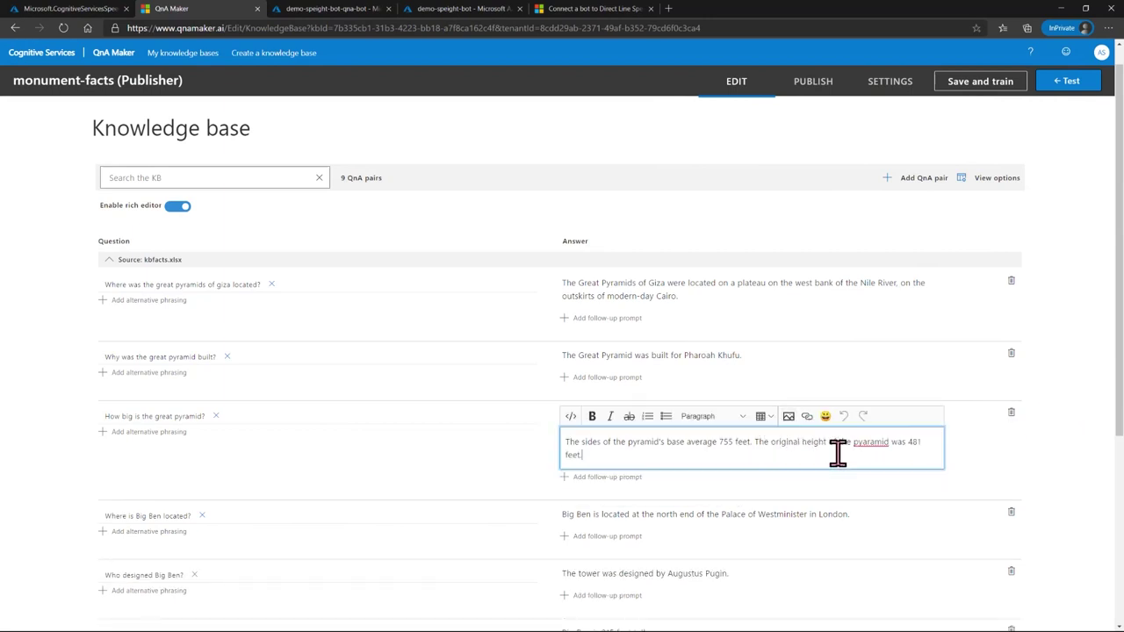
{"action": "left_click", "coordinate": [873, 442]}
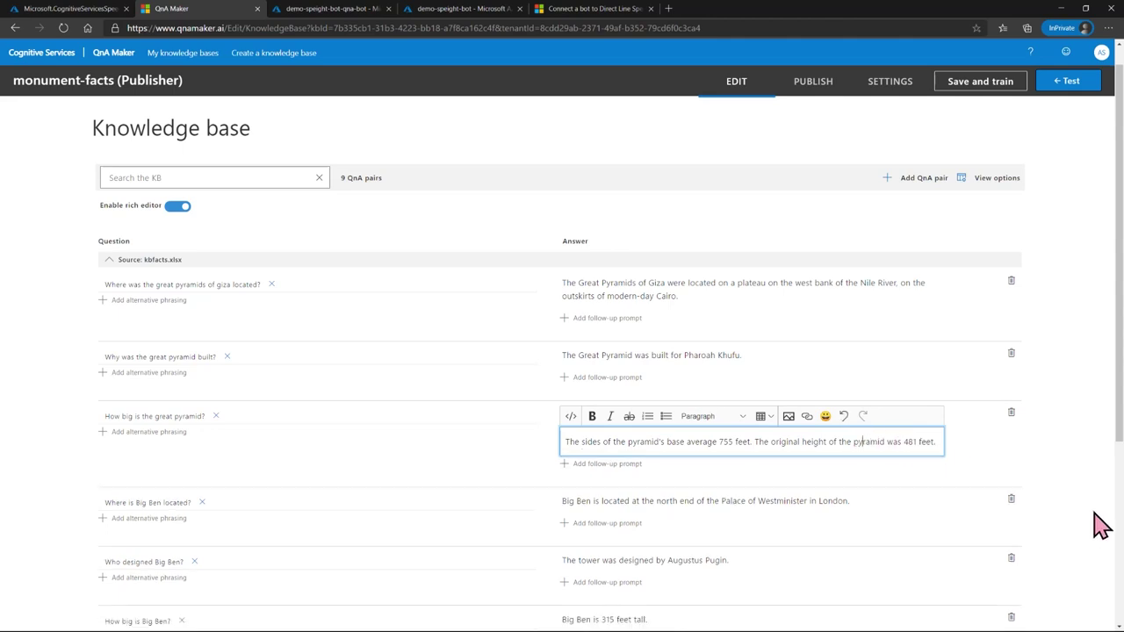
{"action": "left_click", "coordinate": [1050, 466]}
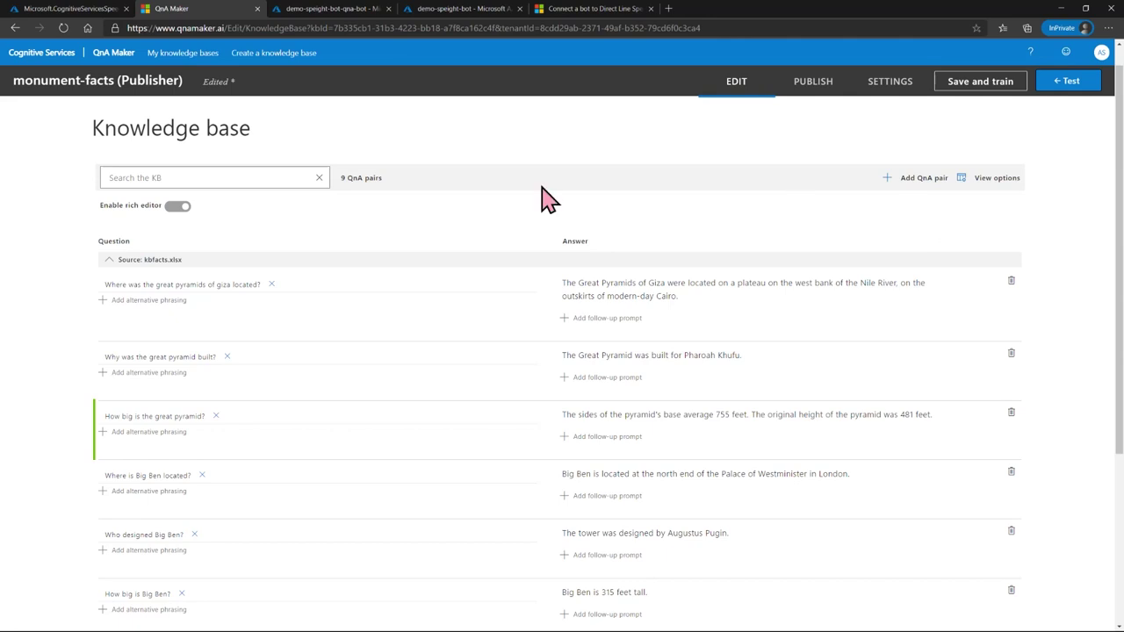
Save and train the monument-facts knowledge base and publish it.
{"action": "left_click", "coordinate": [997, 87]}
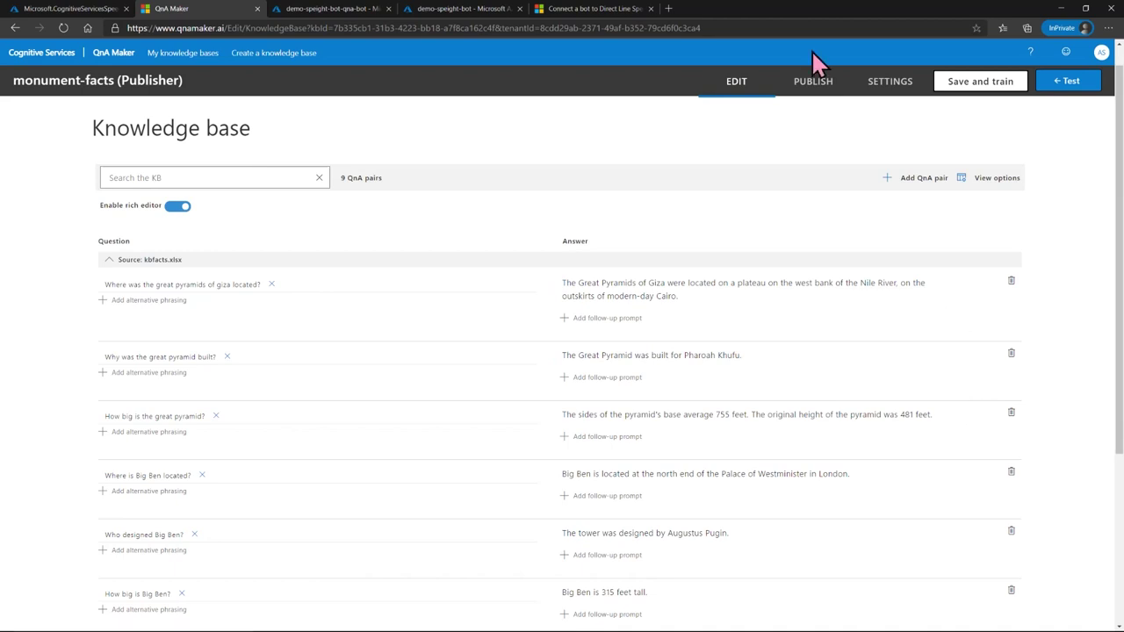
{"action": "left_click", "coordinate": [816, 83]}
{"action": "left_click", "coordinate": [307, 273]}
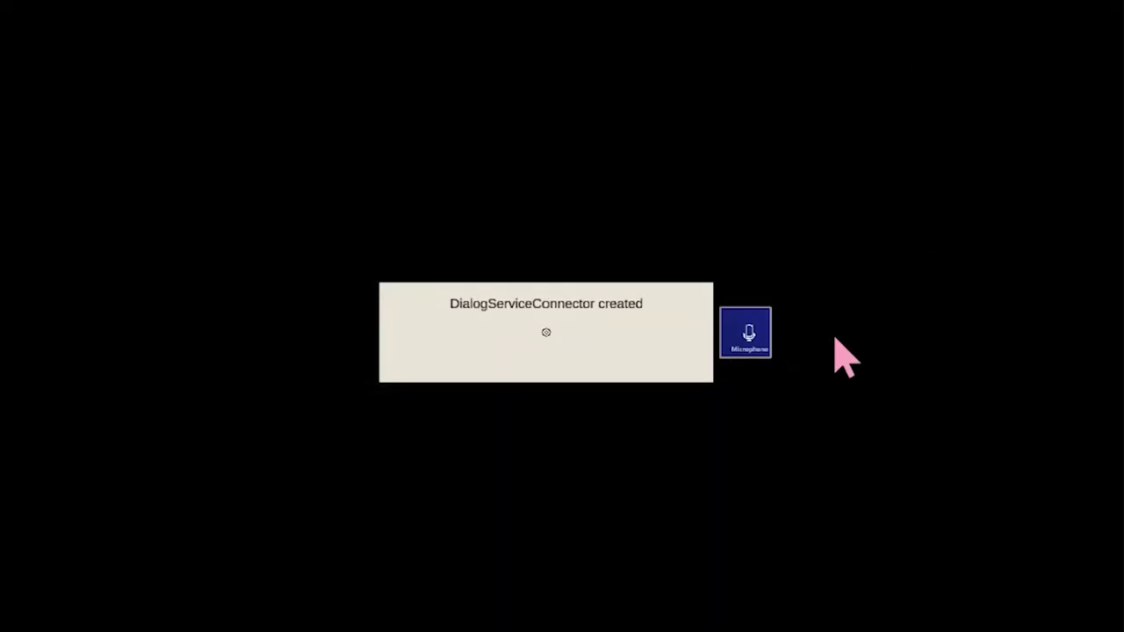
Back in the running Unity scene, bring the simulated hand to the Microphone button and activate it to question the bot.
{"action": "key", "text": "space"}
{"action": "scroll", "coordinate": [766, 378], "scroll_direction": "up", "scroll_amount": 5}
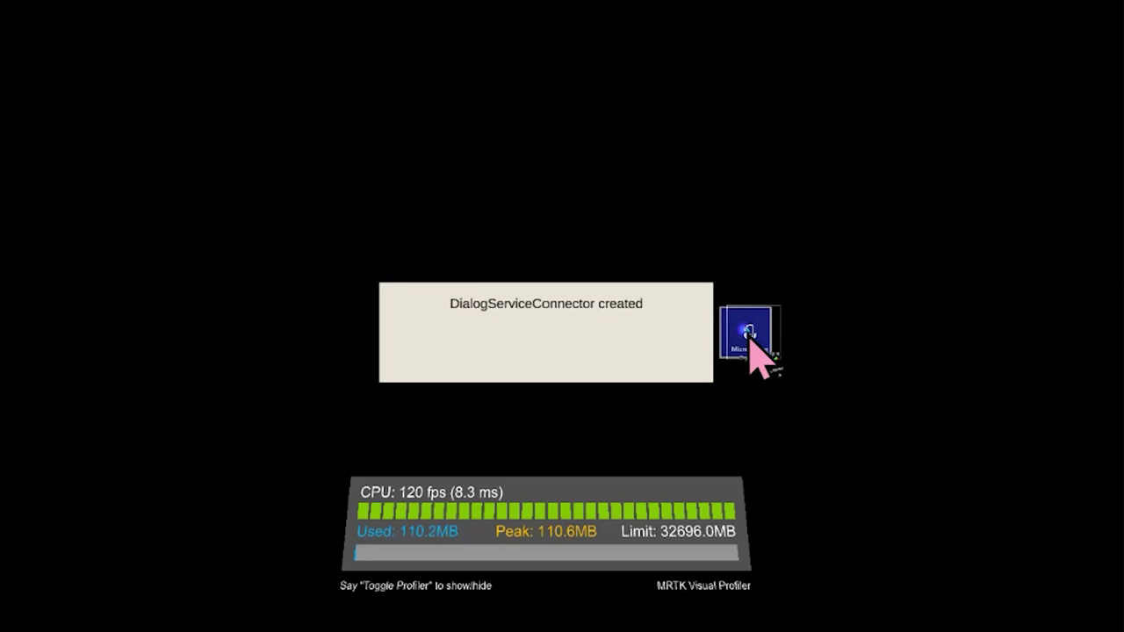
{"action": "left_click", "coordinate": [749, 337]}
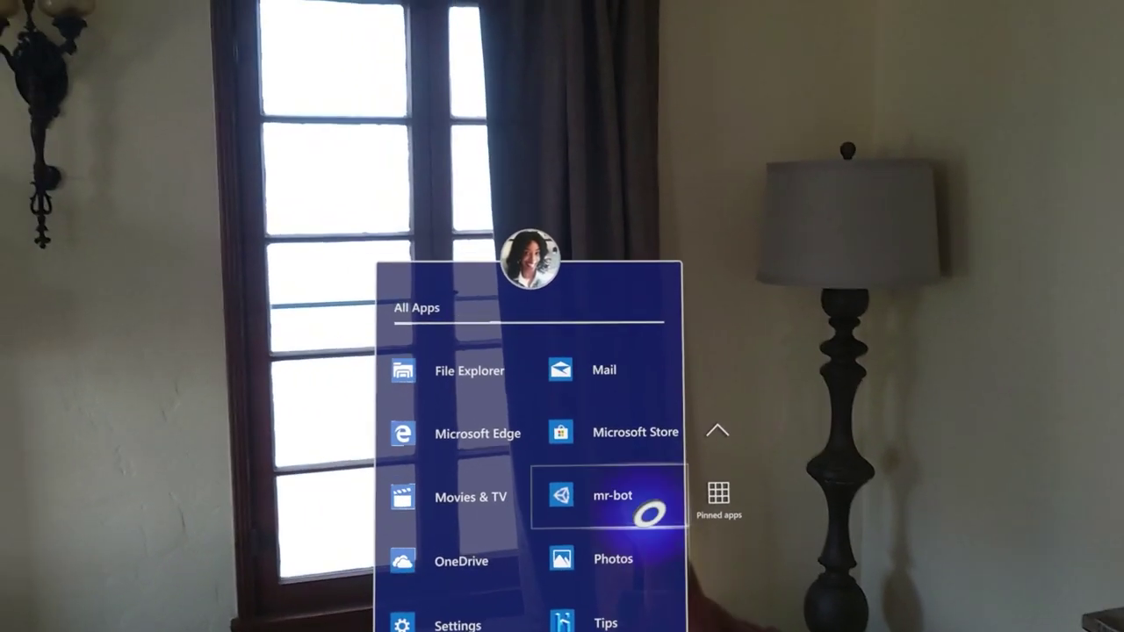
Launch the mr-bot app from All Apps on the mixed reality headset and activate its Microphone button by hand.
{"action": "left_click", "coordinate": [649, 513]}
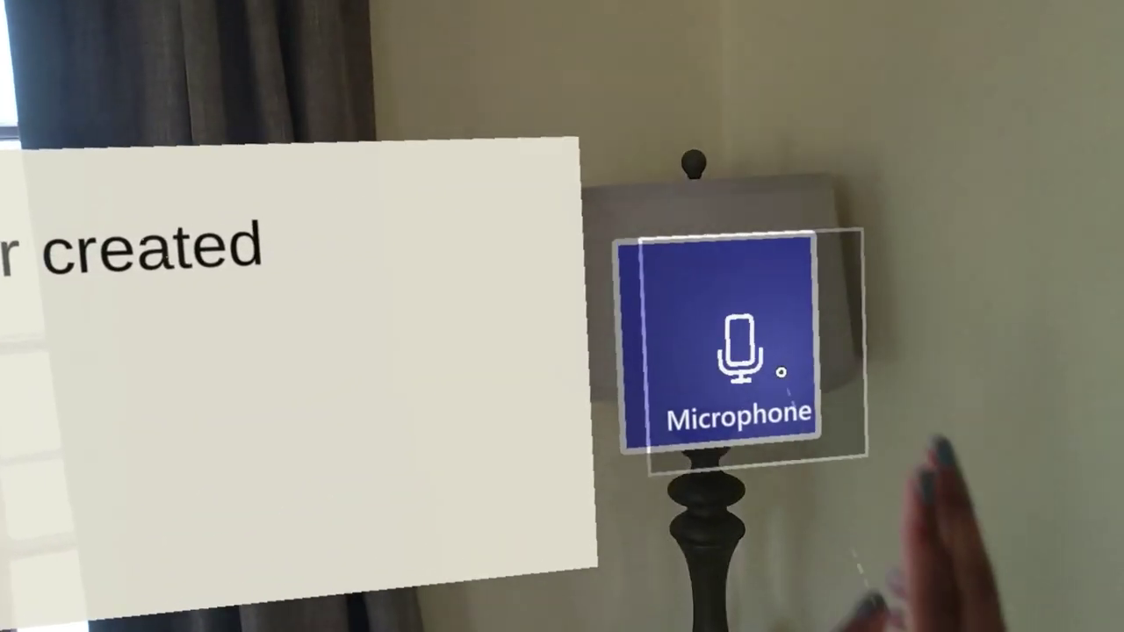
{"action": "left_click", "coordinate": [711, 307]}
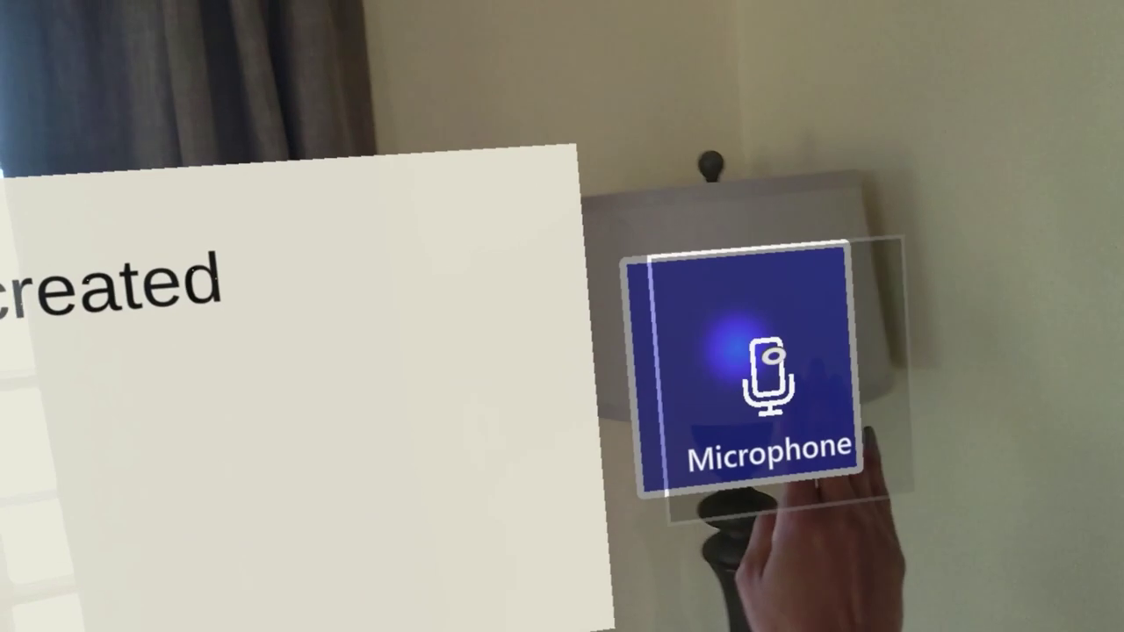